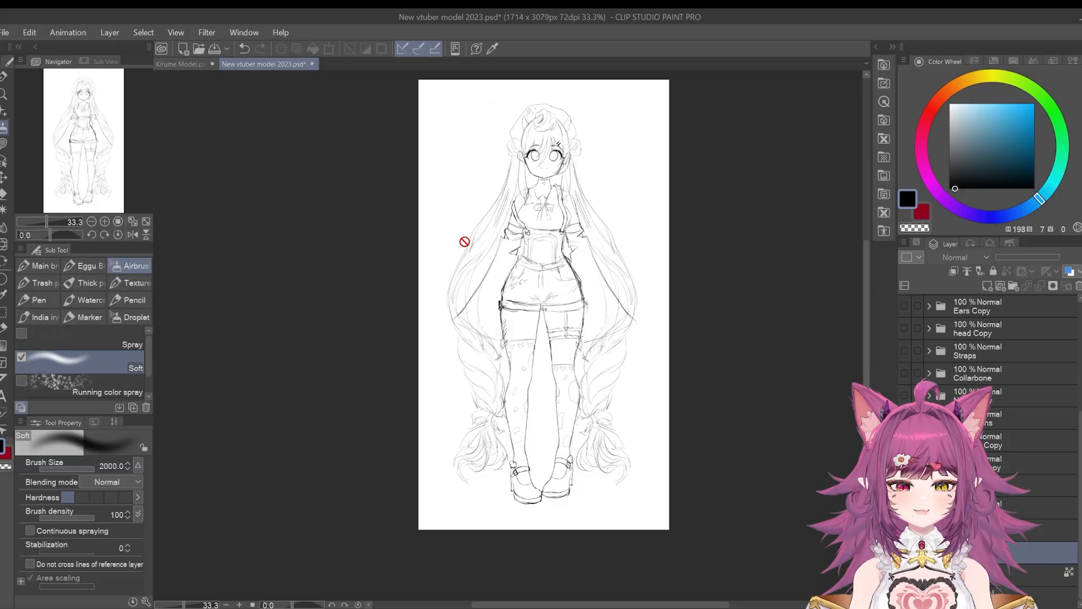
# Compare the new vtuber model sketch with the finished Kirume model by viewing the two documents alternately.
pyautogui.scroll(3, 560, 119)
pyautogui.scroll(-3, 561, 198)
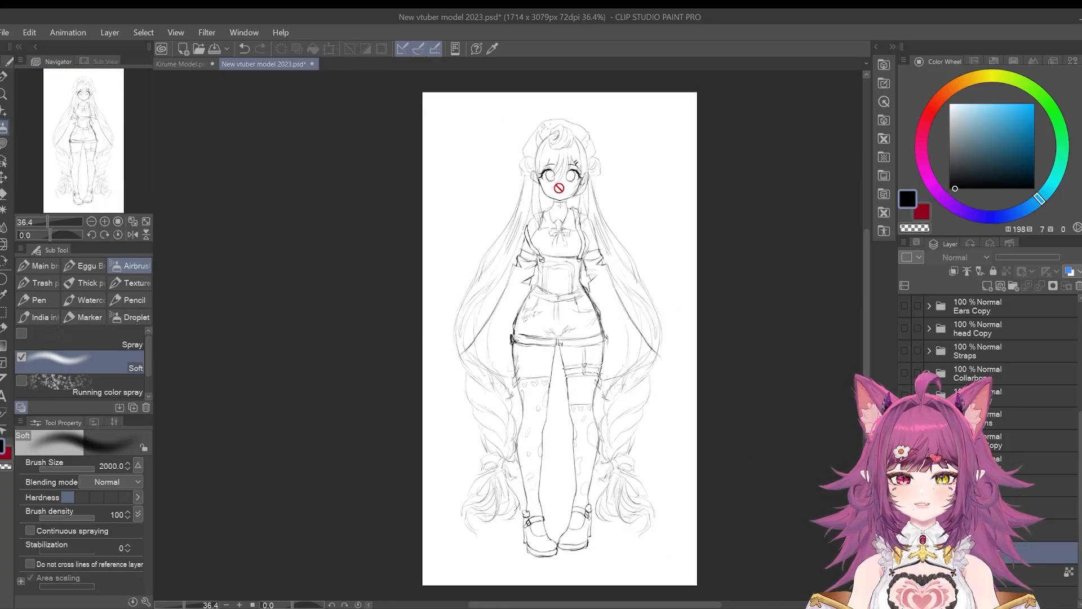
pyautogui.scroll(1, 606, 198)
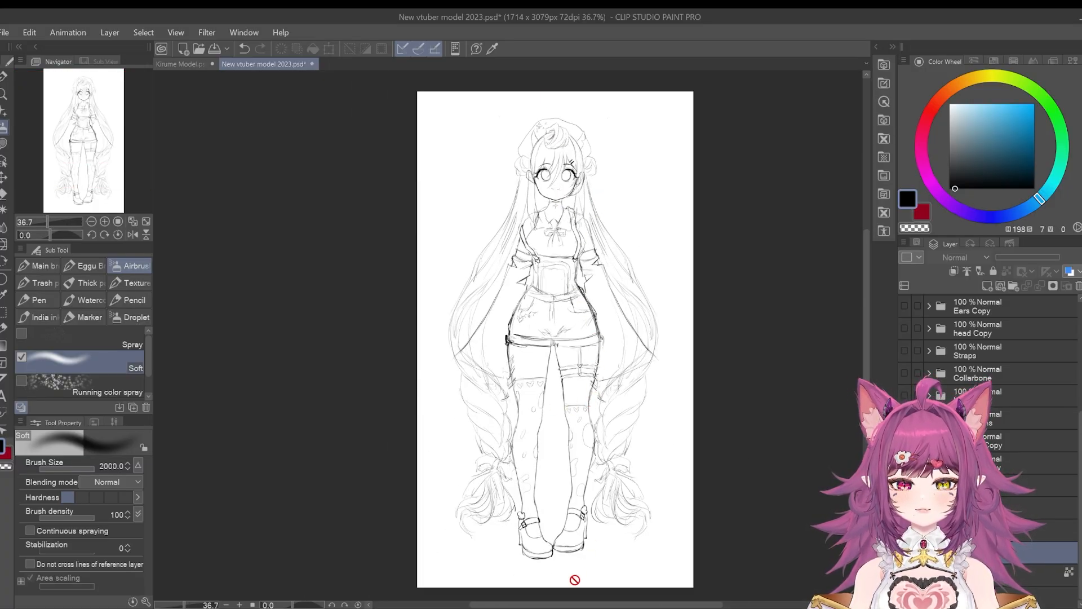
pyautogui.click(192, 65)
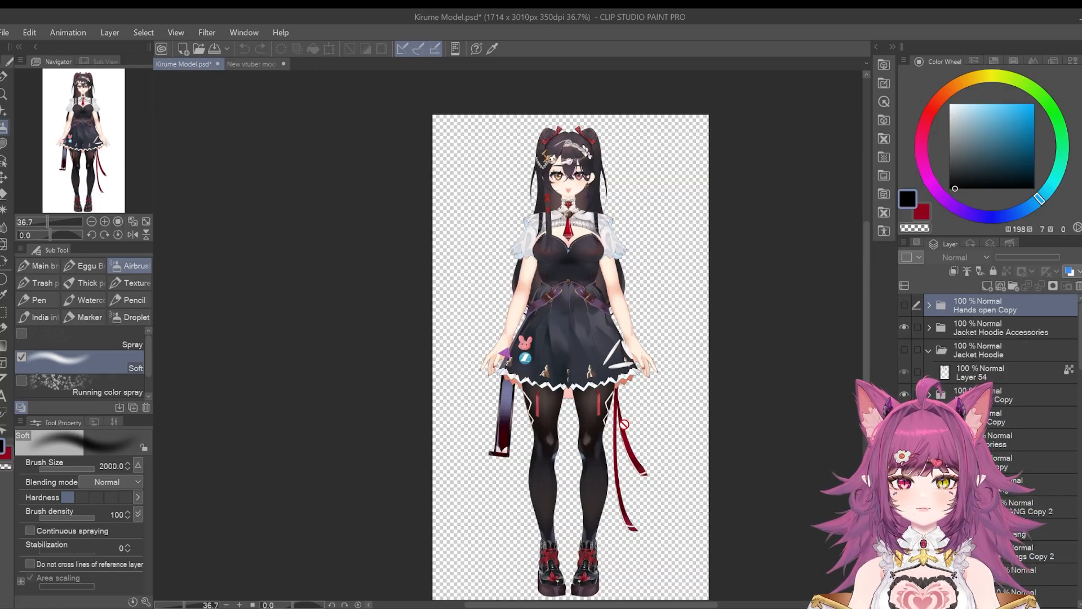
pyautogui.click(252, 62)
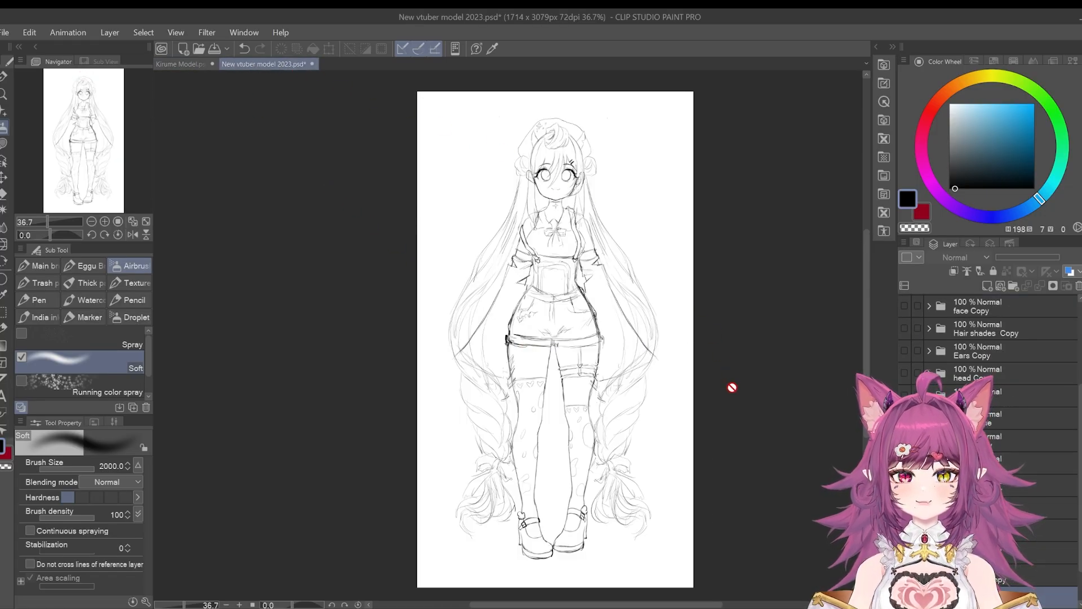
pyautogui.click(172, 63)
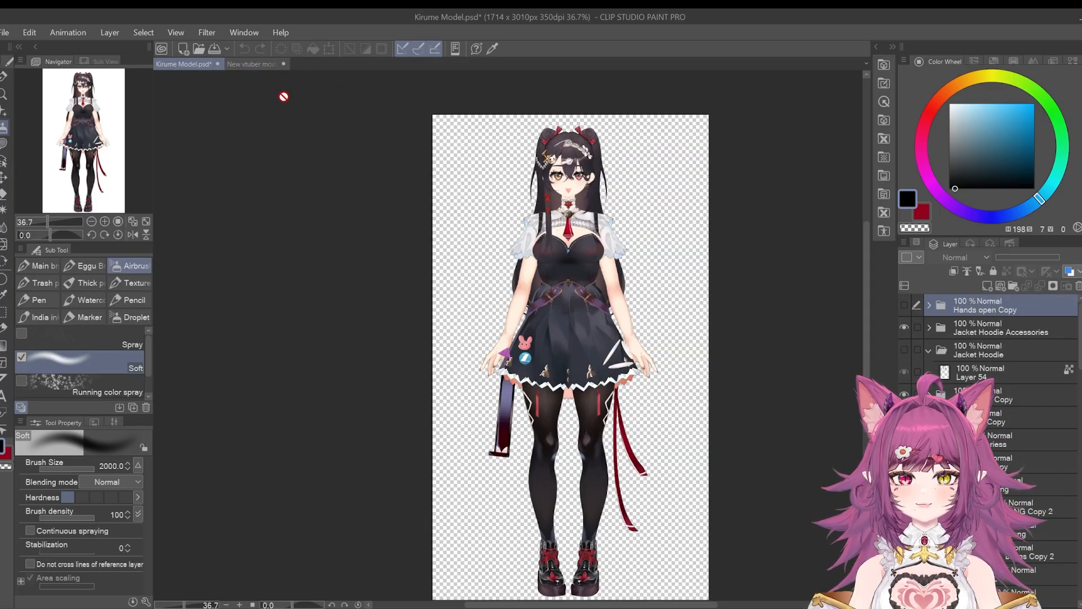
pyautogui.click(250, 64)
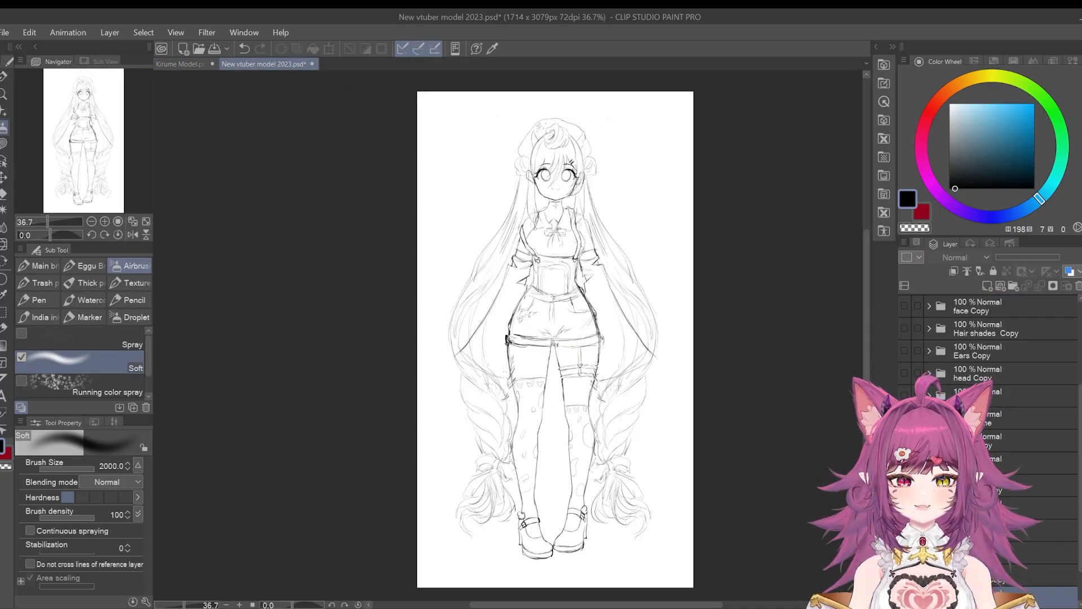
pyautogui.click(186, 64)
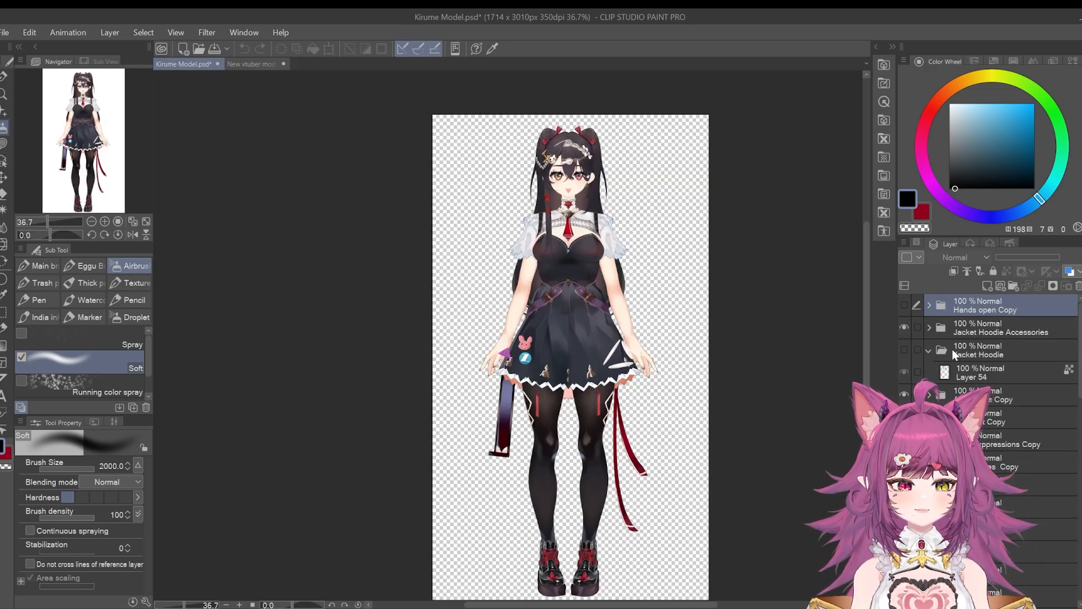
# Look through the Kirume model's layer folders, including the Hair back short folder, to examine how its parts are separated.
pyautogui.click(928, 350)
pyautogui.scroll(-2, 1047, 381)
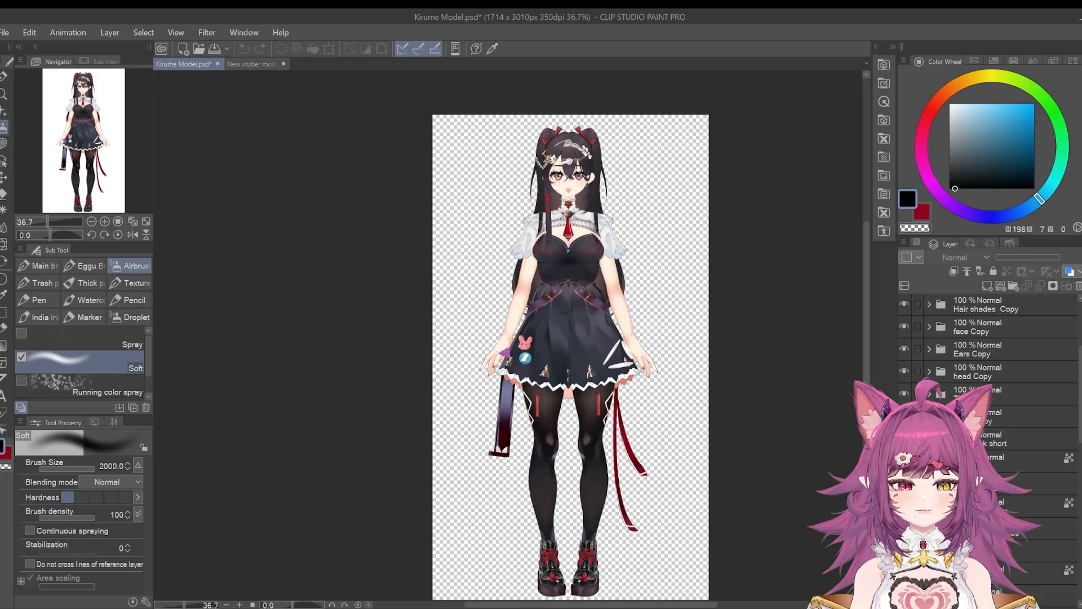
pyautogui.click(1038, 438)
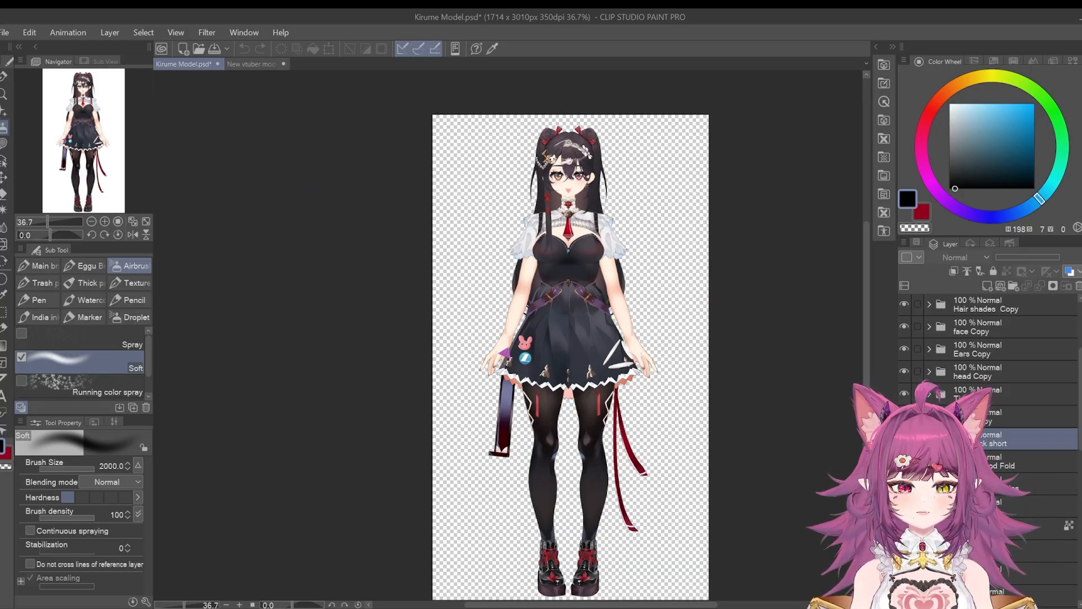
pyautogui.scroll(-2, 988, 361)
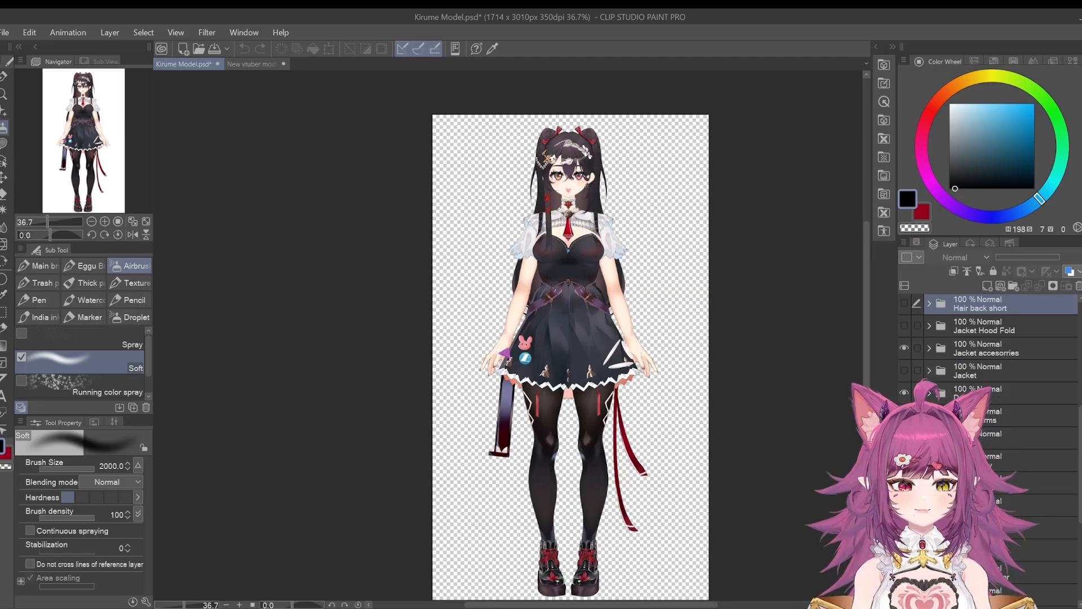
pyautogui.scroll(2, 988, 361)
pyautogui.scroll(-3, 987, 360)
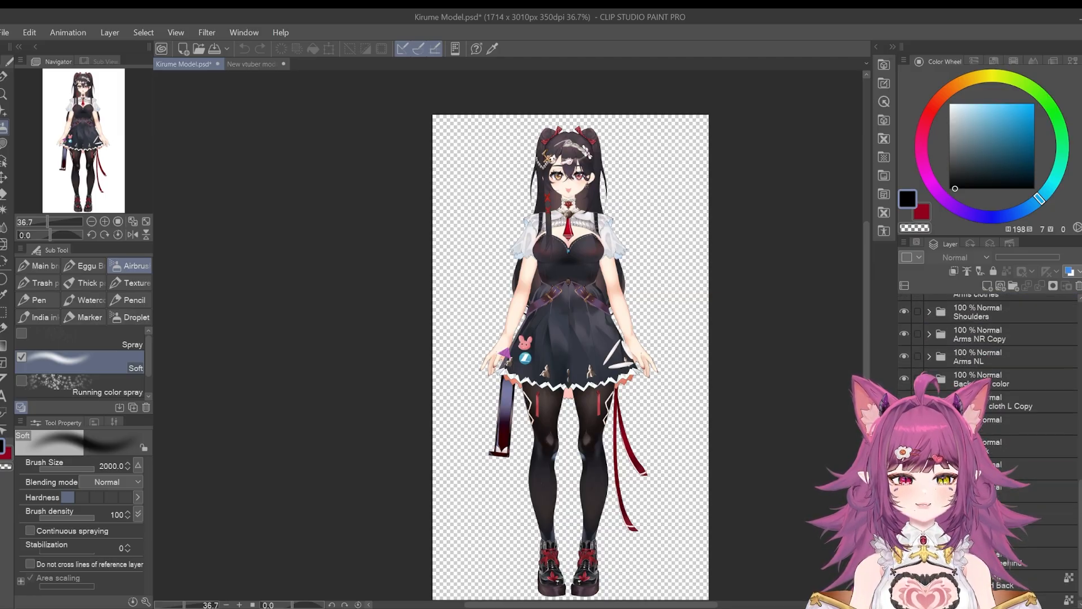
# Return to the new vtuber model 2023 sketch, select the Hand front folder and inspect the character's head and upper body.
pyautogui.click(251, 64)
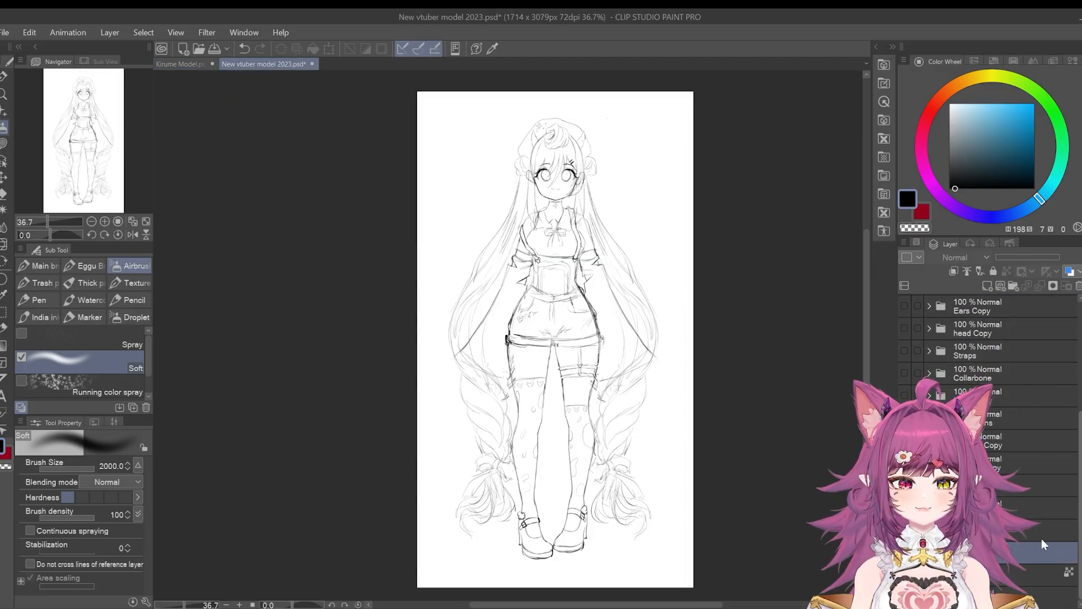
pyautogui.scroll(3, 990, 384)
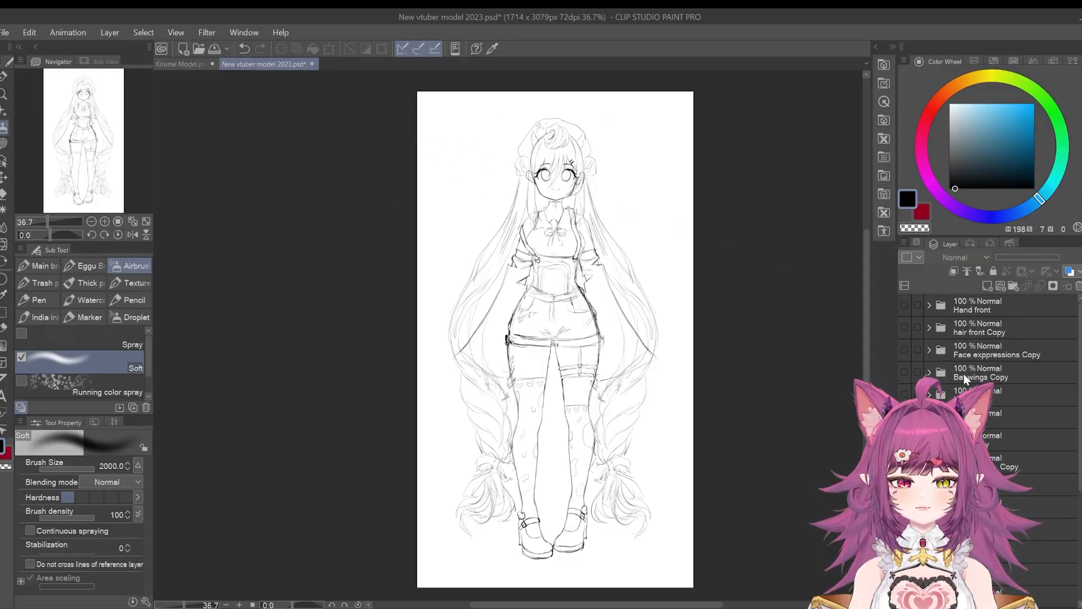
pyautogui.click(998, 305)
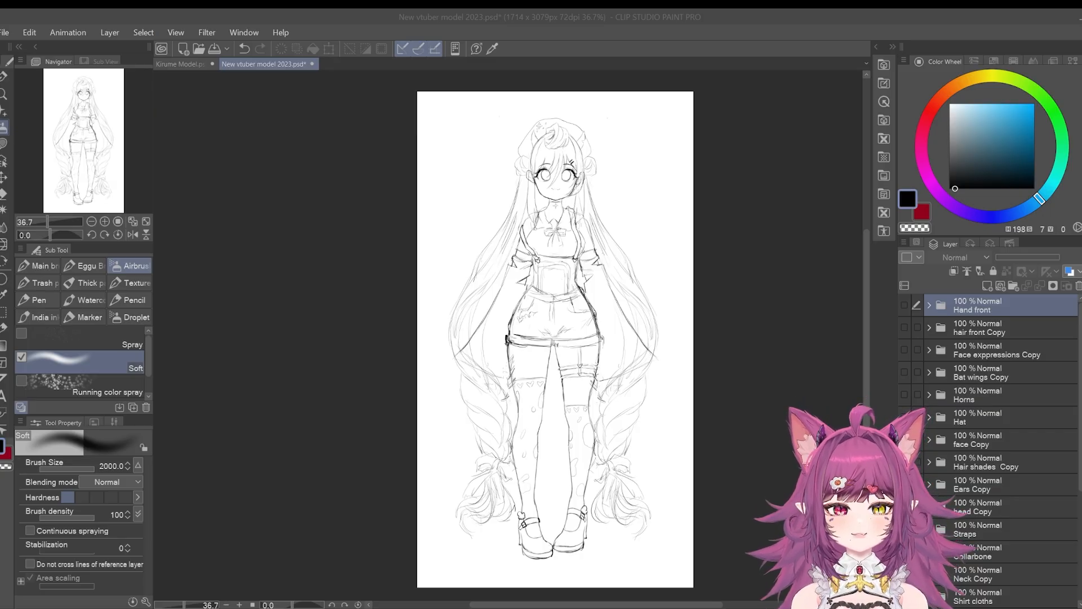
pyautogui.click(656, 354)
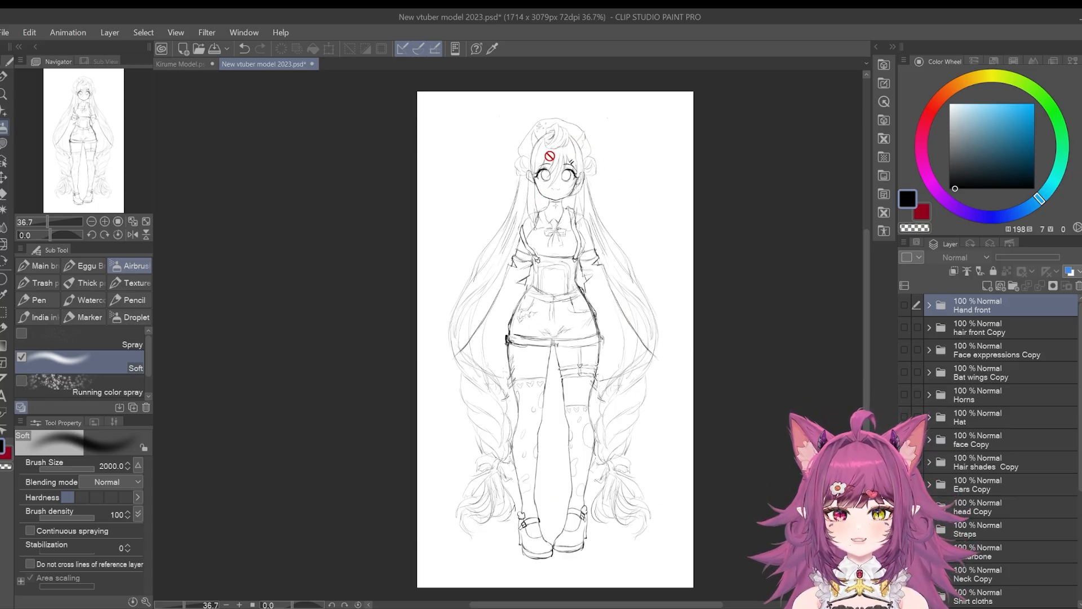
pyautogui.scroll(3, 550, 155)
pyautogui.scroll(-1, 553, 154)
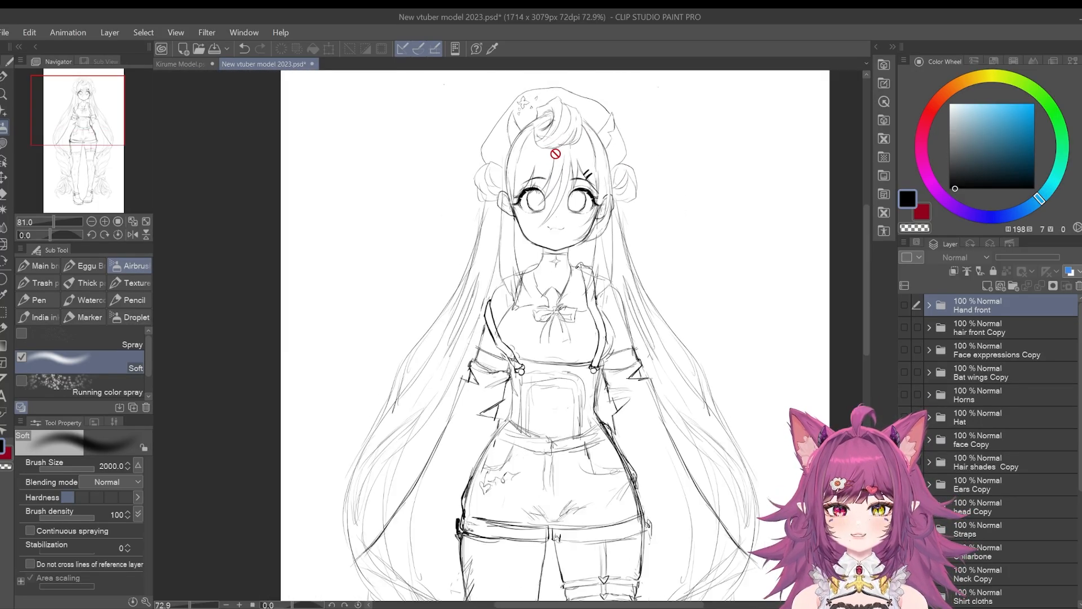
pyautogui.scroll(-3, 552, 158)
pyautogui.scroll(1, 580, 383)
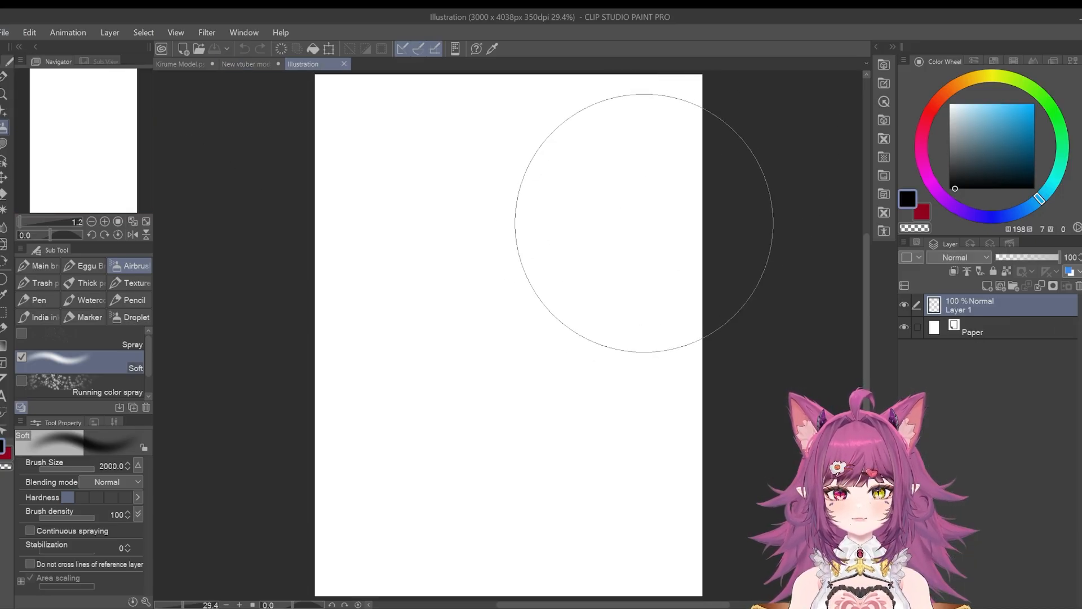
# Resize the blank illustration to a landscape format of about 4680 x 3171 px.
pyautogui.scroll(-3, 642, 217)
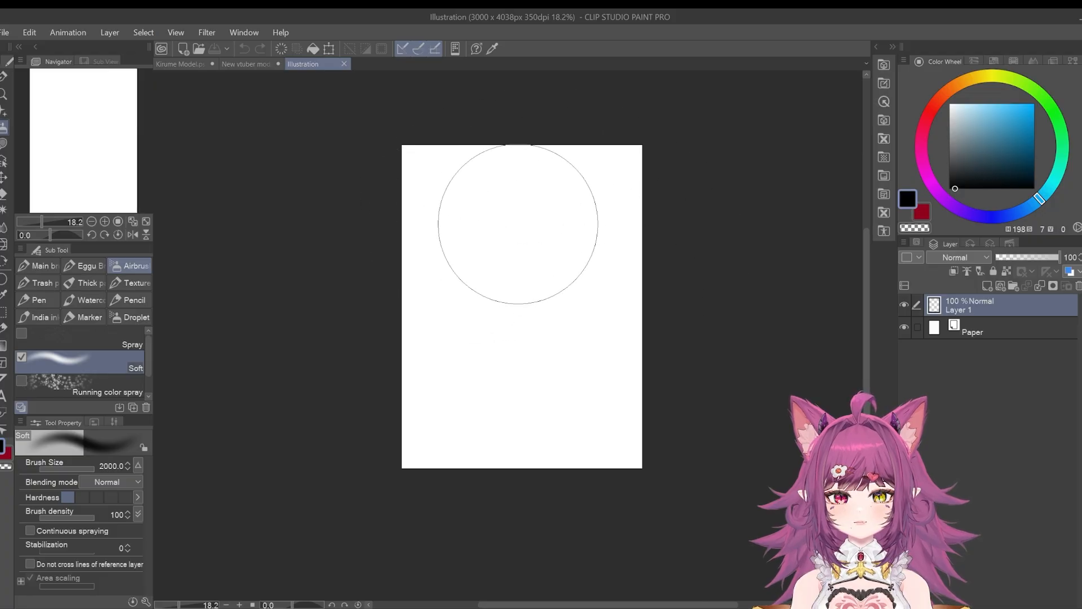
pyautogui.hotkey('ctrl', 't')
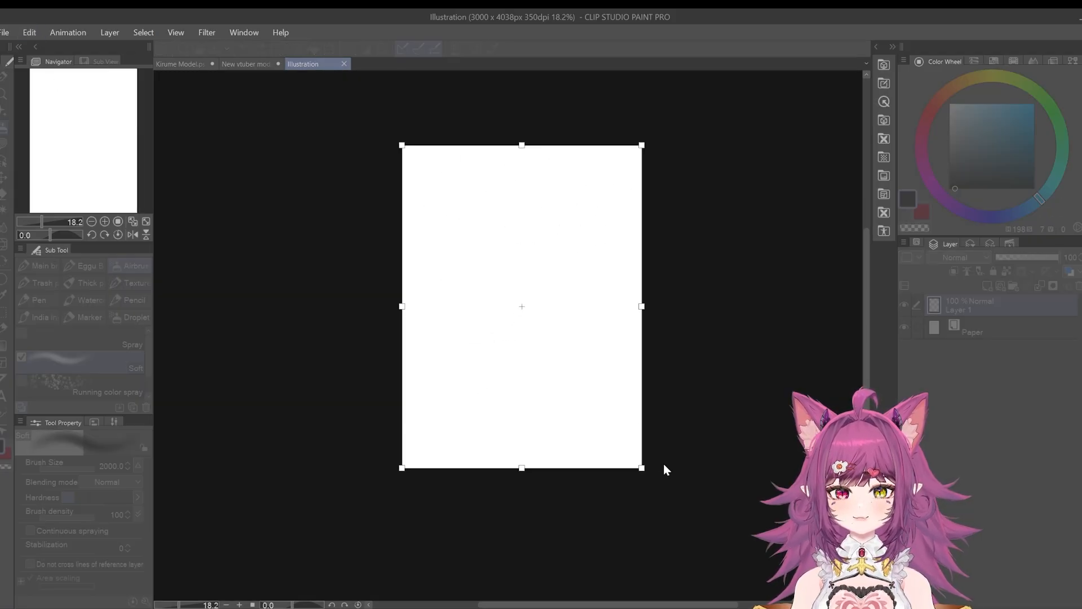
pyautogui.moveTo(641, 468); pyautogui.dragTo(781, 399)
pyautogui.press('Return')
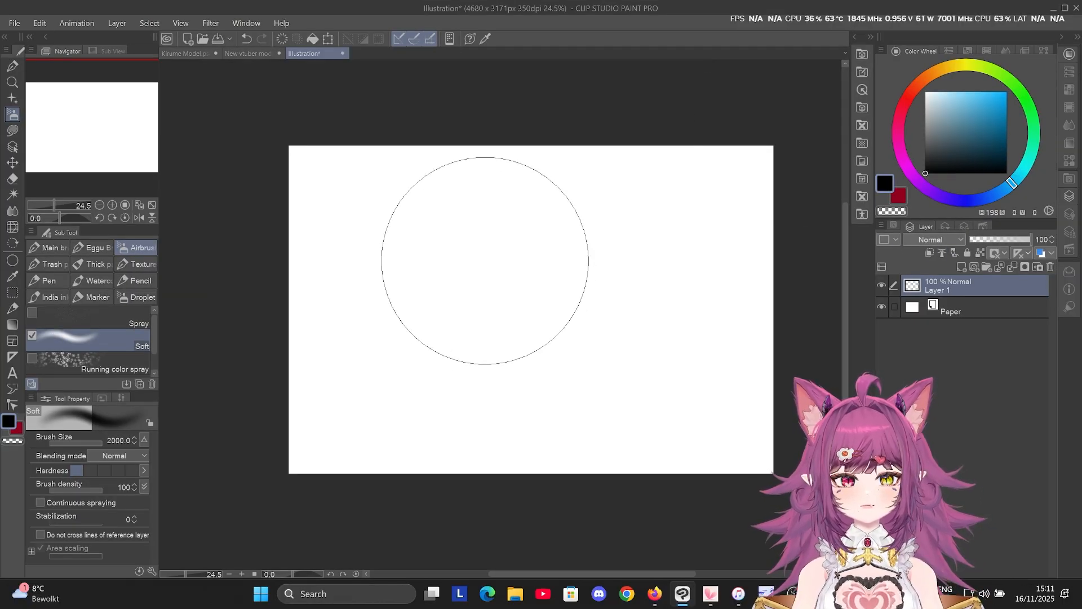
# Handwrite an underlined "Clothes" heading in the canvas's upper-left corner with the G-pen at brush size 84.1.
pyautogui.click(55, 251)
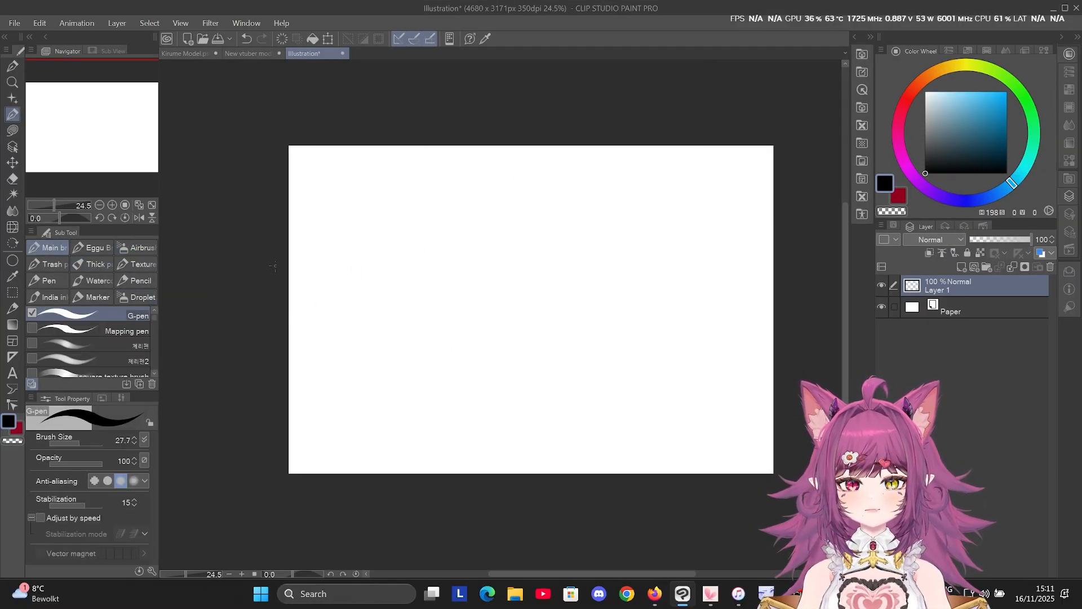
pyautogui.moveTo(80, 444); pyautogui.dragTo(85, 446)
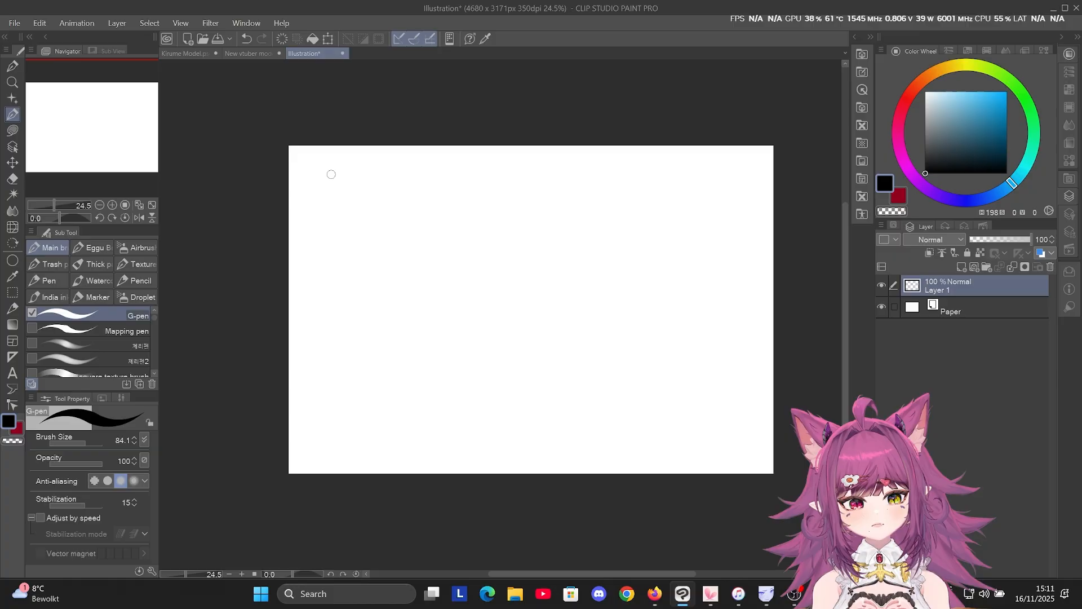
pyautogui.moveTo(316, 164)
pyautogui.mouseDown()
pyautogui.moveTo(304, 184)
pyautogui.moveTo(328, 176)
pyautogui.mouseUp()
pyautogui.moveTo(332, 159); pyautogui.dragTo(341, 184)
pyautogui.moveTo(344, 171)
pyautogui.mouseDown()
pyautogui.moveTo(379, 159)
pyautogui.moveTo(405, 181)
pyautogui.moveTo(417, 165)
pyautogui.moveTo(416, 185)
pyautogui.mouseUp()
pyautogui.hotkey('ctrl', 'z')
pyautogui.hotkey('ctrl', 'z')
pyautogui.moveTo(288, 197); pyautogui.dragTo(422, 198)
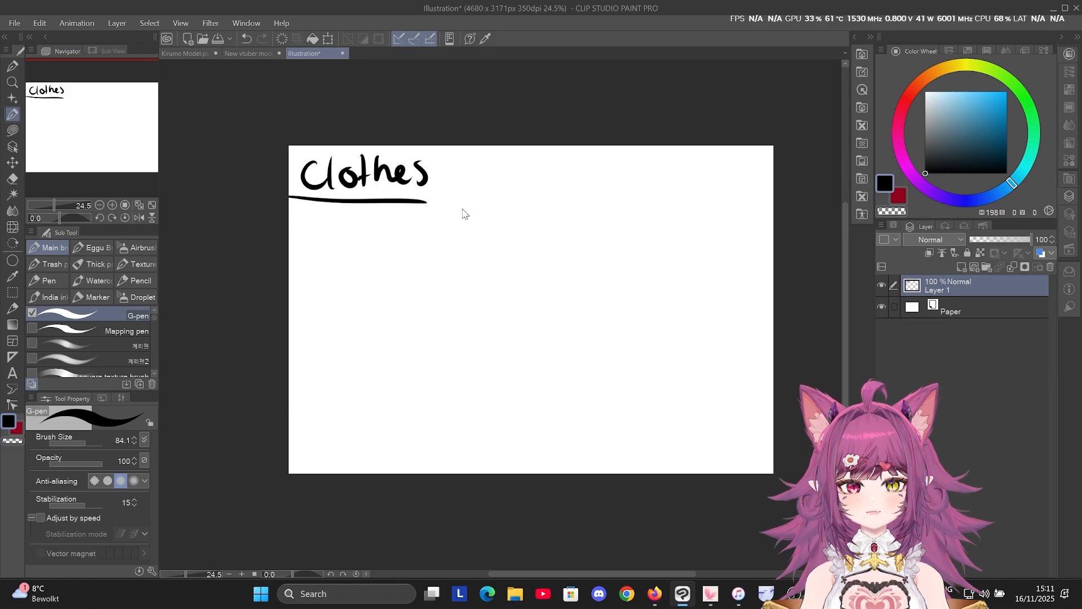
pyautogui.hotkey('ctrl', 'z')
pyautogui.moveTo(288, 197)
pyautogui.mouseDown()
pyautogui.moveTo(466, 195)
pyautogui.moveTo(414, 188)
pyautogui.mouseUp()
# Scale the "Clothes" heading to 68% and move it slightly down on the canvas.
pyautogui.hotkey('ctrl', 't')
pyautogui.moveTo(355, 172); pyautogui.dragTo(363, 199)
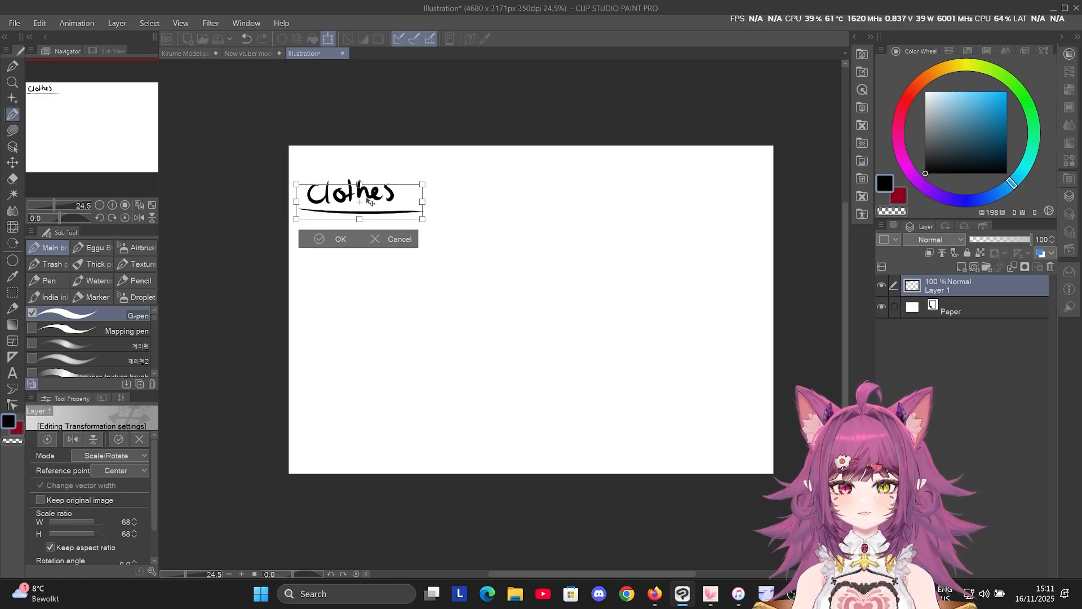
pyautogui.click(325, 237)
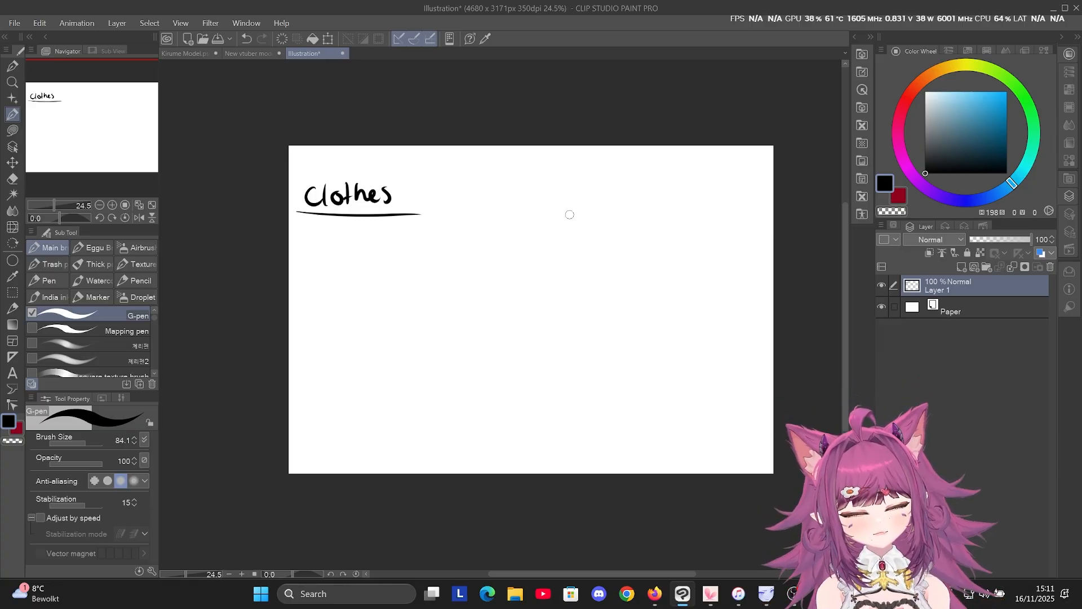
# Draw a vertical divider beside the "Clothes" heading and handwrite an underlined "hair" heading in the next column.
pyautogui.moveTo(445, 164)
pyautogui.mouseDown()
pyautogui.moveTo(446, 258)
pyautogui.moveTo(470, 208)
pyautogui.moveTo(509, 210)
pyautogui.mouseUp()
pyautogui.moveTo(515, 195)
pyautogui.mouseDown()
pyautogui.moveTo(517, 210)
pyautogui.moveTo(532, 205)
pyautogui.moveTo(542, 181)
pyautogui.mouseUp()
pyautogui.moveTo(463, 215); pyautogui.dragTo(564, 216)
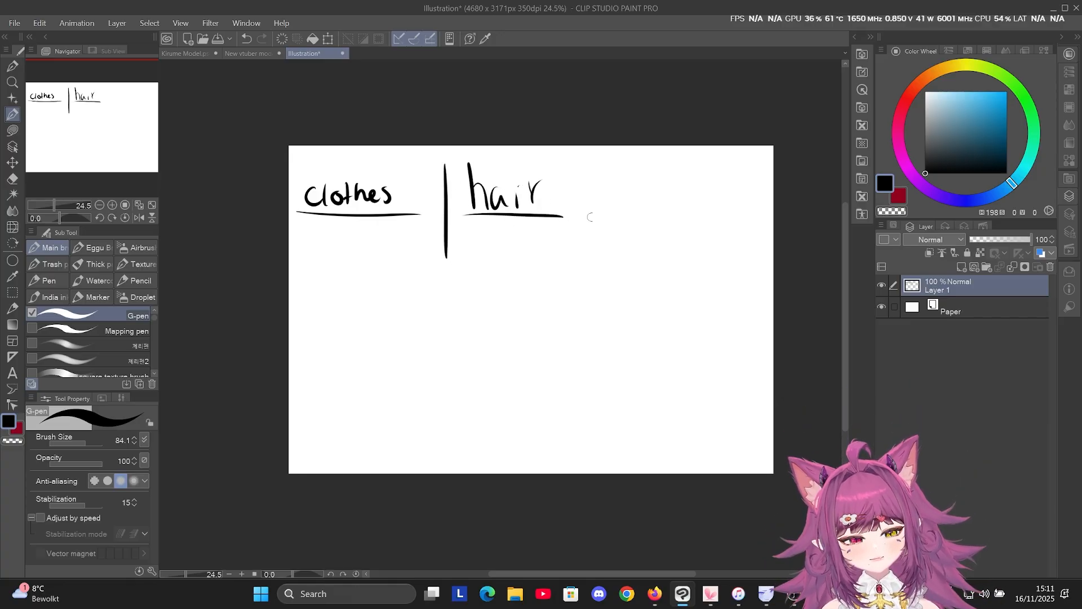
# Draw a second vertical divider after "hair" and handwrite an underlined "Colors" heading in the third column.
pyautogui.moveTo(590, 155); pyautogui.dragTo(587, 258)
pyautogui.hotkey('ctrl', 'z')
pyautogui.moveTo(590, 156); pyautogui.dragTo(588, 257)
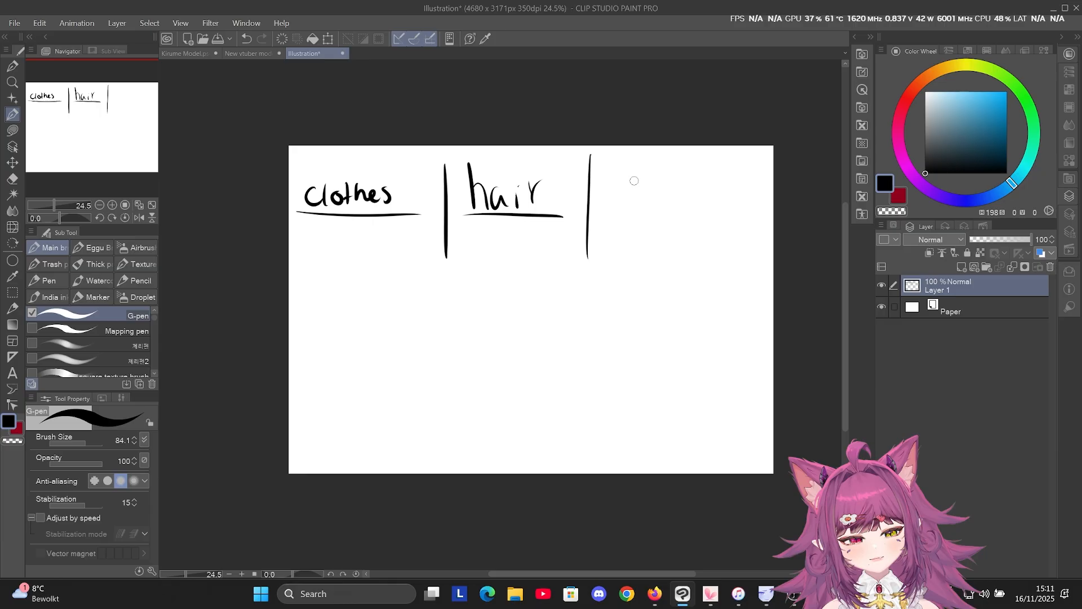
pyautogui.moveTo(620, 175)
pyautogui.mouseDown()
pyautogui.moveTo(629, 199)
pyautogui.moveTo(640, 186)
pyautogui.mouseUp()
pyautogui.moveTo(654, 166)
pyautogui.mouseDown()
pyautogui.moveTo(651, 200)
pyautogui.moveTo(671, 186)
pyautogui.moveTo(684, 200)
pyautogui.mouseUp()
pyautogui.moveTo(684, 194)
pyautogui.mouseDown()
pyautogui.moveTo(703, 176)
pyautogui.moveTo(714, 196)
pyautogui.mouseUp()
pyautogui.moveTo(592, 215); pyautogui.dragTo(716, 214)
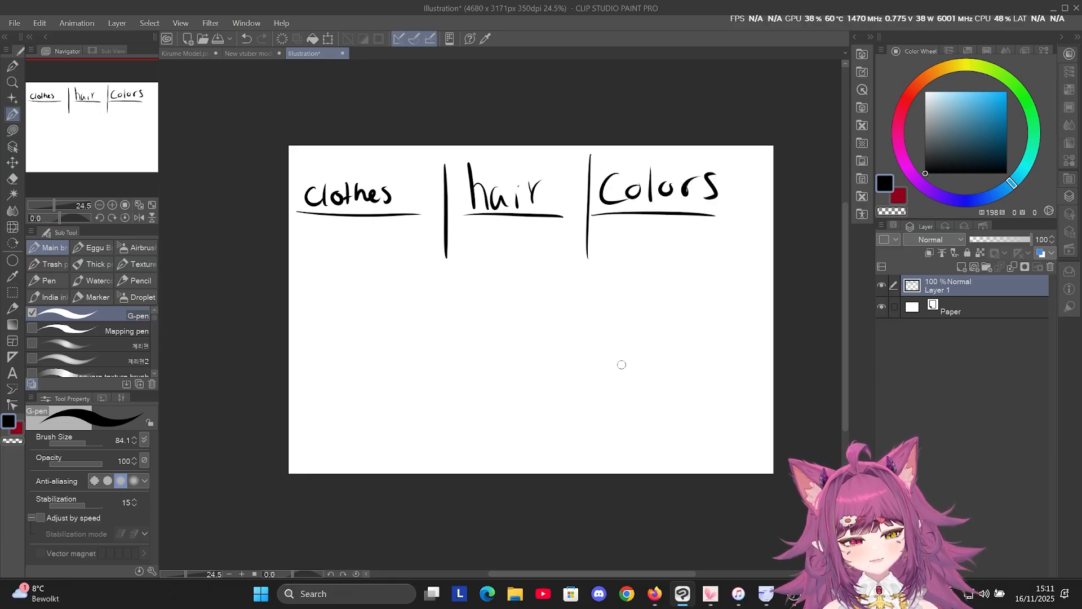
# Draw a horizontal line across the full canvas width below the three columns.
pyautogui.moveTo(268, 335); pyautogui.dragTo(780, 326)
pyautogui.hotkey('ctrl', 'z')
pyautogui.moveTo(282, 314); pyautogui.dragTo(639, 328)
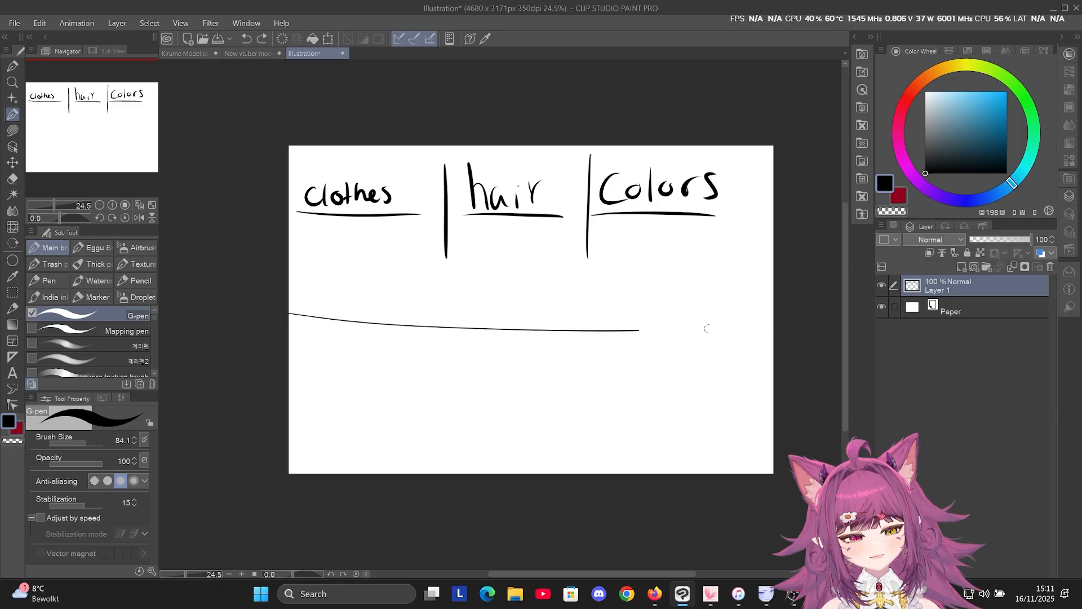
pyautogui.hotkey('ctrl', 'z')
pyautogui.moveTo(256, 317); pyautogui.dragTo(780, 331)
# Handwrite an underlined "traits" heading in the canvas's lower-left area, below the horizontal line.
pyautogui.moveTo(312, 350); pyautogui.dragTo(327, 372)
pyautogui.moveTo(329, 363); pyautogui.dragTo(358, 369)
pyautogui.moveTo(372, 338); pyautogui.dragTo(371, 370)
pyautogui.moveTo(364, 352); pyautogui.dragTo(385, 367)
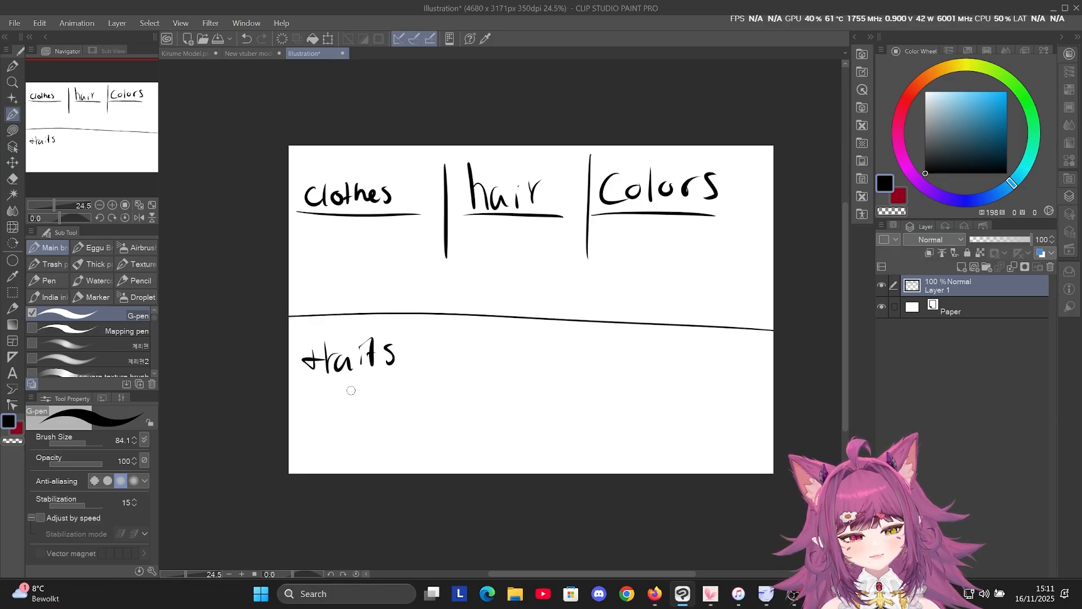
pyautogui.moveTo(289, 387); pyautogui.dragTo(410, 389)
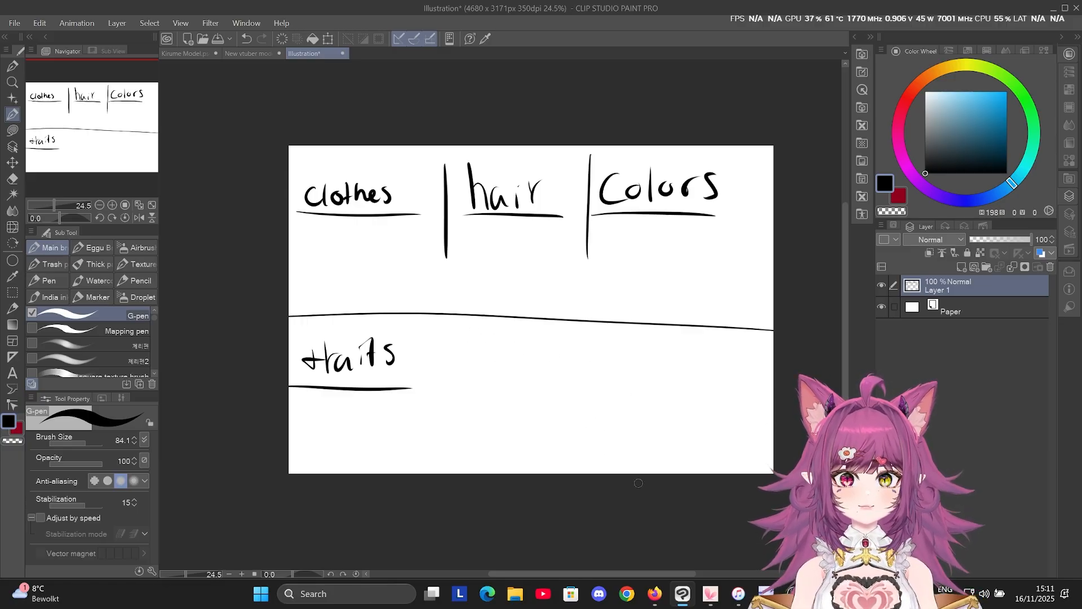
# Doodle a small smiling figure with long wavy hair and simple clothing beside the "traits" heading, using the vtuber sketch as reference.
pyautogui.moveTo(509, 369)
pyautogui.mouseDown()
pyautogui.moveTo(531, 334)
pyautogui.moveTo(542, 366)
pyautogui.moveTo(499, 387)
pyautogui.moveTo(498, 401)
pyautogui.moveTo(515, 398)
pyautogui.moveTo(527, 428)
pyautogui.moveTo(533, 415)
pyautogui.moveTo(547, 423)
pyautogui.moveTo(543, 400)
pyautogui.moveTo(558, 399)
pyautogui.moveTo(558, 385)
pyautogui.moveTo(531, 364)
pyautogui.mouseUp()
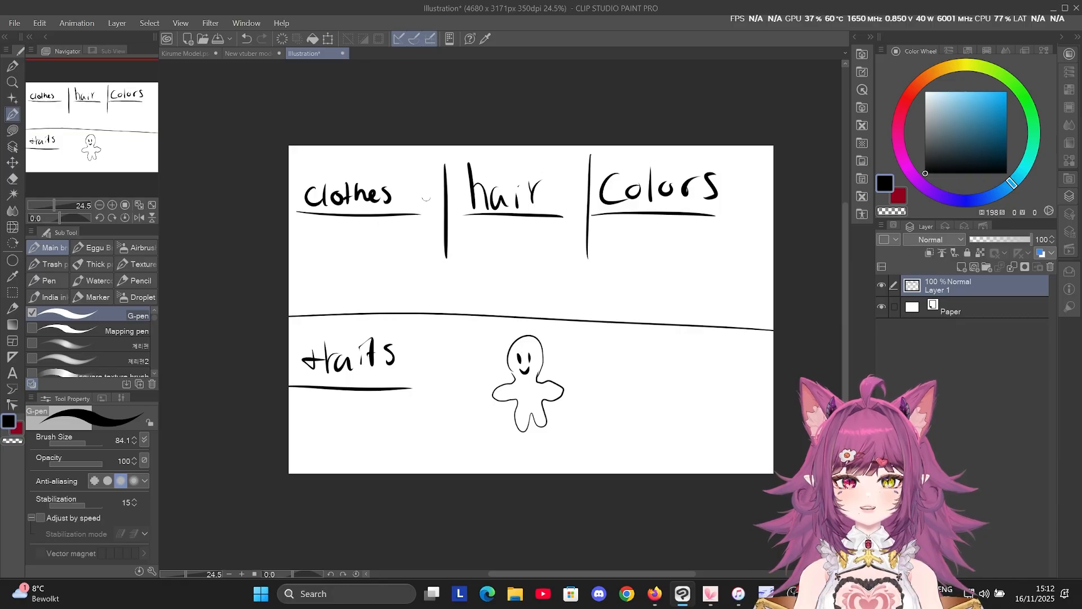
pyautogui.click(248, 53)
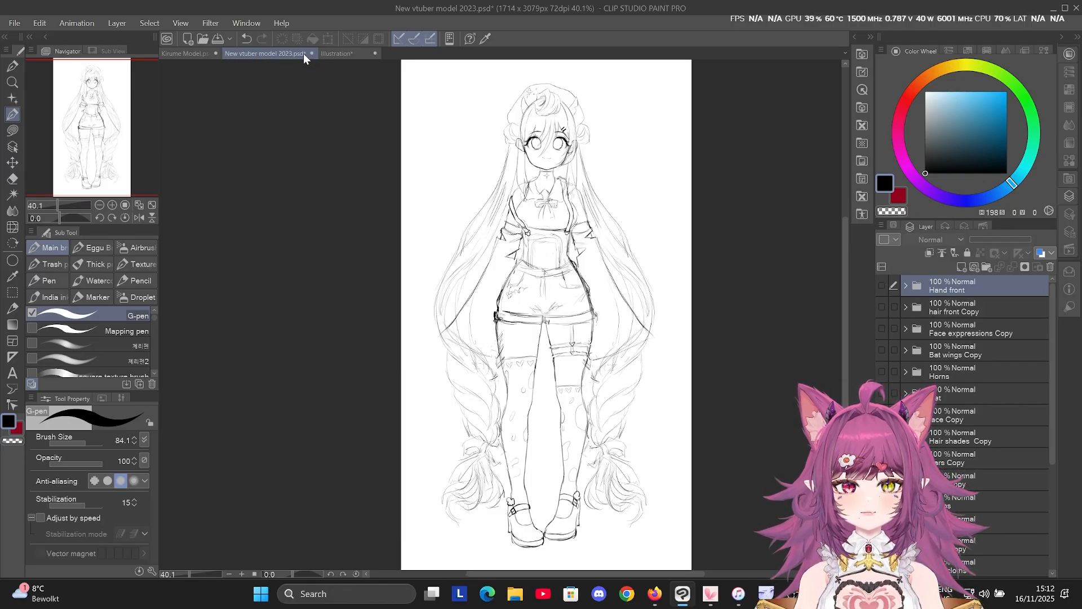
pyautogui.click(348, 53)
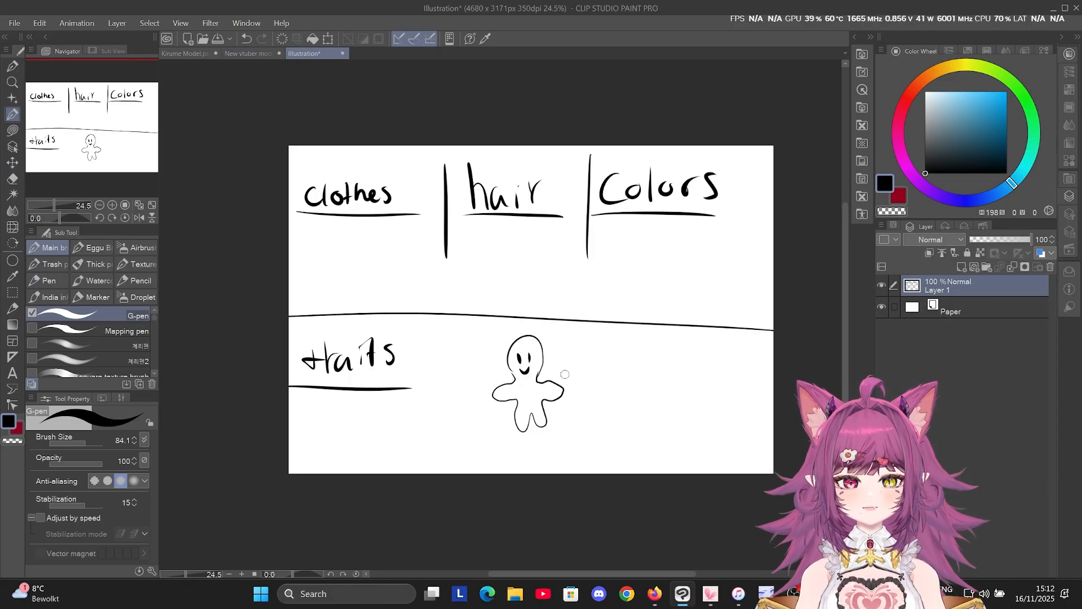
pyautogui.moveTo(518, 339)
pyautogui.mouseDown()
pyautogui.moveTo(527, 325)
pyautogui.moveTo(537, 337)
pyautogui.moveTo(504, 358)
pyautogui.moveTo(495, 389)
pyautogui.moveTo(509, 420)
pyautogui.moveTo(535, 371)
pyautogui.moveTo(553, 363)
pyautogui.moveTo(567, 421)
pyautogui.moveTo(549, 397)
pyautogui.moveTo(510, 394)
pyautogui.moveTo(537, 383)
pyautogui.moveTo(525, 417)
pyautogui.moveTo(546, 412)
pyautogui.mouseUp()
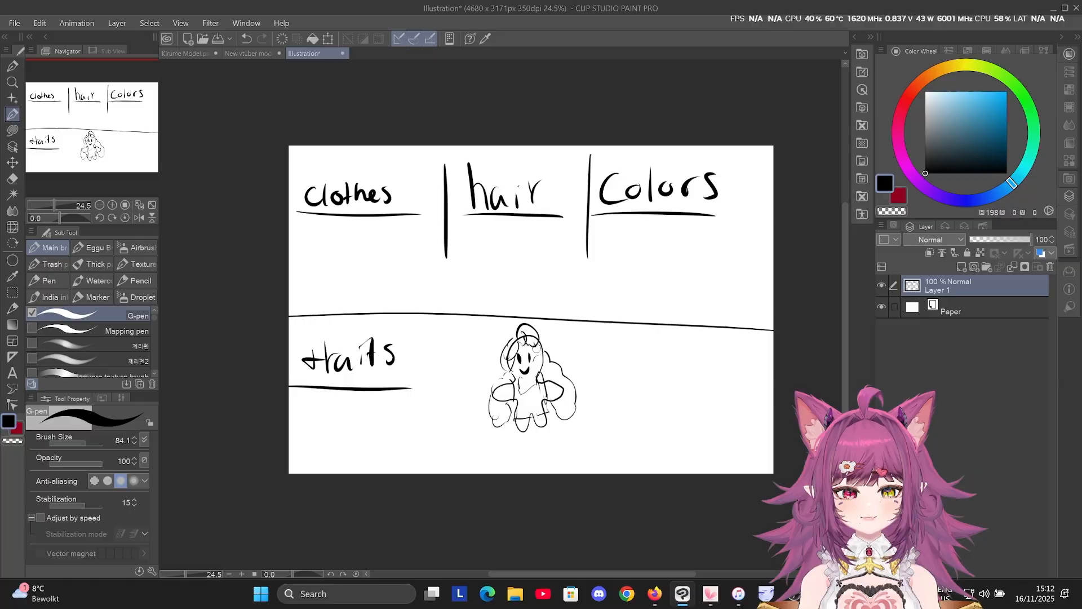
# Add a curved hair strand at the upper left of the doodled figure's head.
pyautogui.moveTo(497, 348); pyautogui.dragTo(521, 325)
pyautogui.hotkey('ctrl', 'z')
pyautogui.moveTo(513, 328); pyautogui.dragTo(501, 346)
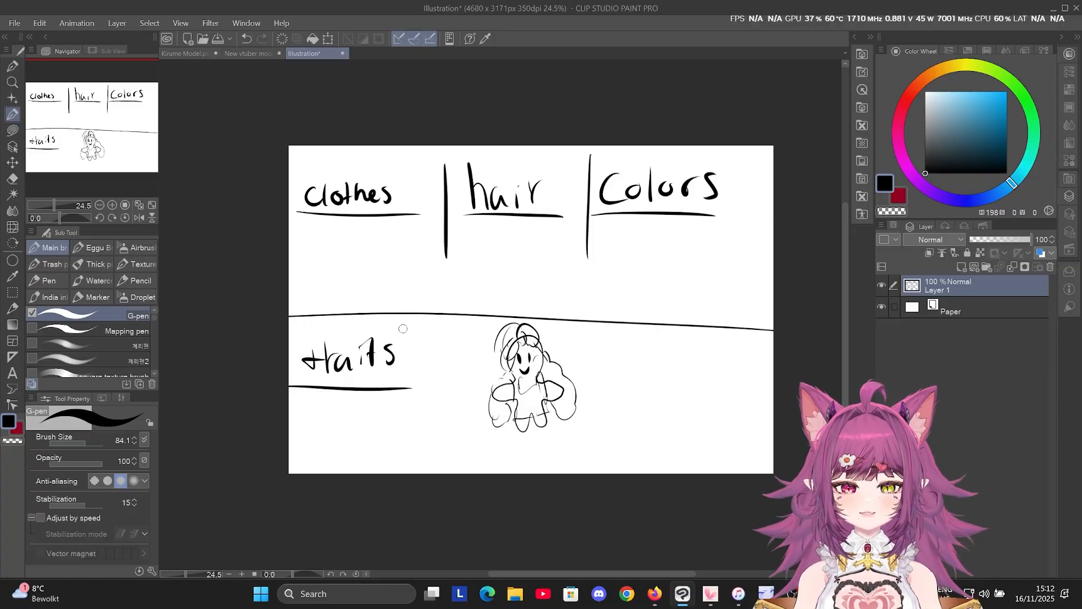
# Handwrite "jumper" under the clothes heading, "long braided" under hair and "bleu" under Colors.
pyautogui.moveTo(304, 223)
pyautogui.mouseDown()
pyautogui.moveTo(309, 239)
pyautogui.moveTo(358, 239)
pyautogui.moveTo(386, 225)
pyautogui.mouseUp()
pyautogui.moveTo(471, 226)
pyautogui.mouseDown()
pyautogui.moveTo(473, 239)
pyautogui.moveTo(483, 230)
pyautogui.moveTo(519, 249)
pyautogui.moveTo(480, 263)
pyautogui.moveTo(532, 242)
pyautogui.moveTo(552, 262)
pyautogui.mouseUp()
pyautogui.moveTo(602, 220)
pyautogui.mouseDown()
pyautogui.moveTo(619, 238)
pyautogui.moveTo(655, 238)
pyautogui.mouseUp()
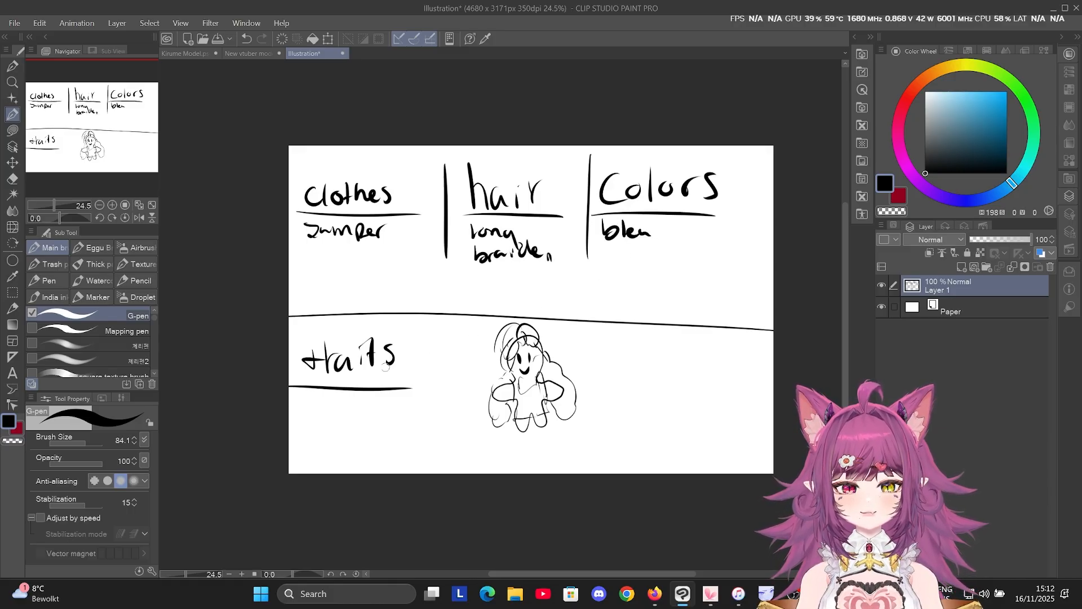
# Handwrite "tail" and "wings" below the underlined "traits" heading, checking the vtuber sketch for reference.
pyautogui.click(260, 55)
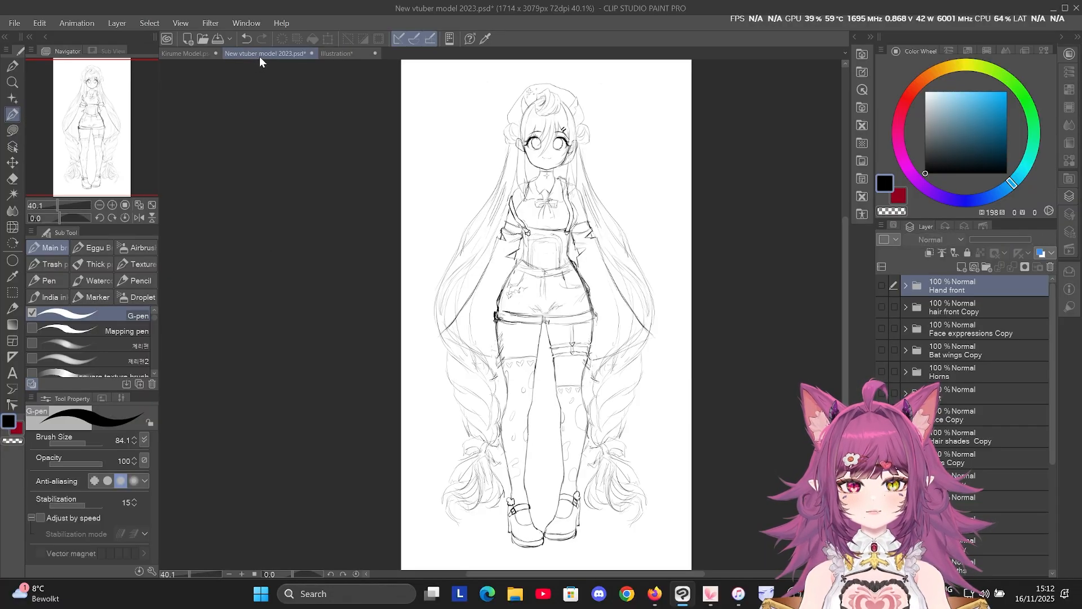
pyautogui.click(337, 55)
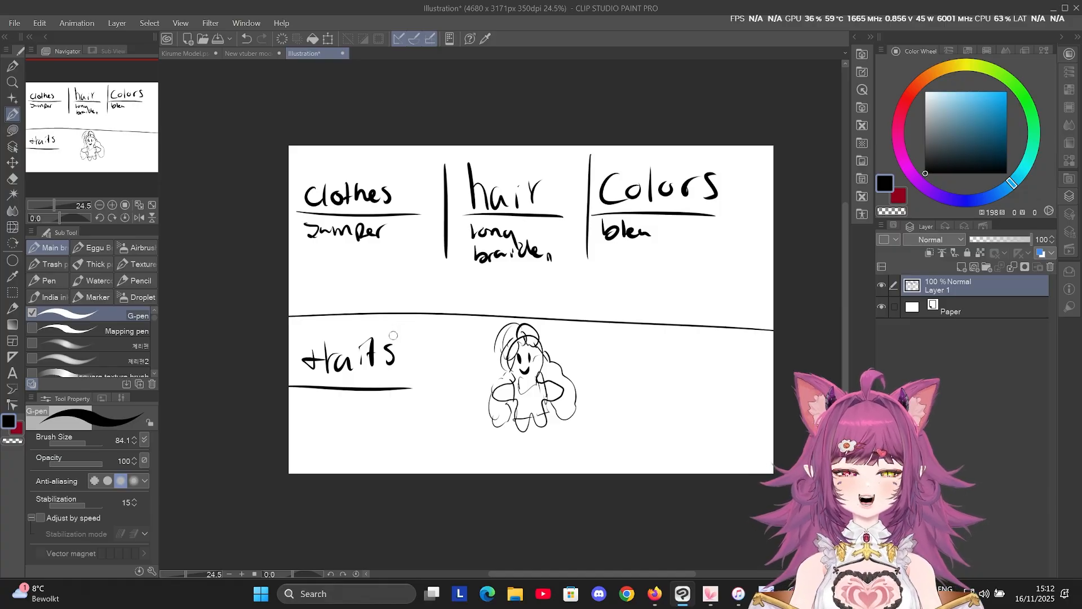
pyautogui.moveTo(296, 399); pyautogui.dragTo(299, 408)
pyautogui.moveTo(307, 407); pyautogui.dragTo(314, 413)
pyautogui.moveTo(323, 399)
pyautogui.mouseDown()
pyautogui.moveTo(297, 430)
pyautogui.moveTo(366, 434)
pyautogui.mouseUp()
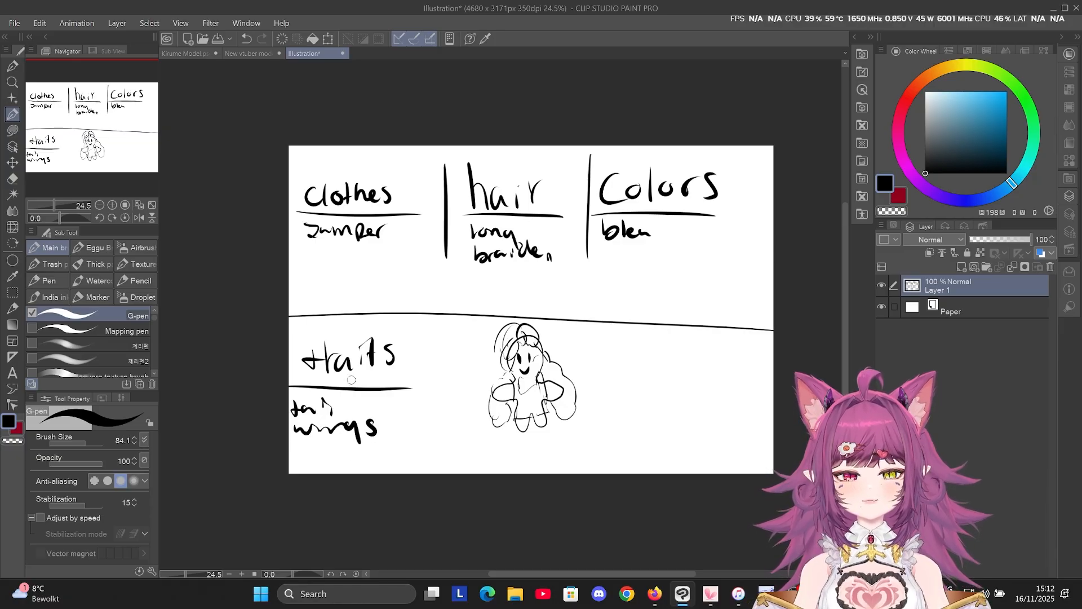
# Compare the planning chart with the New vtuber model 2023 sketch and review that file's layer folders.
pyautogui.moveTo(793, 593)
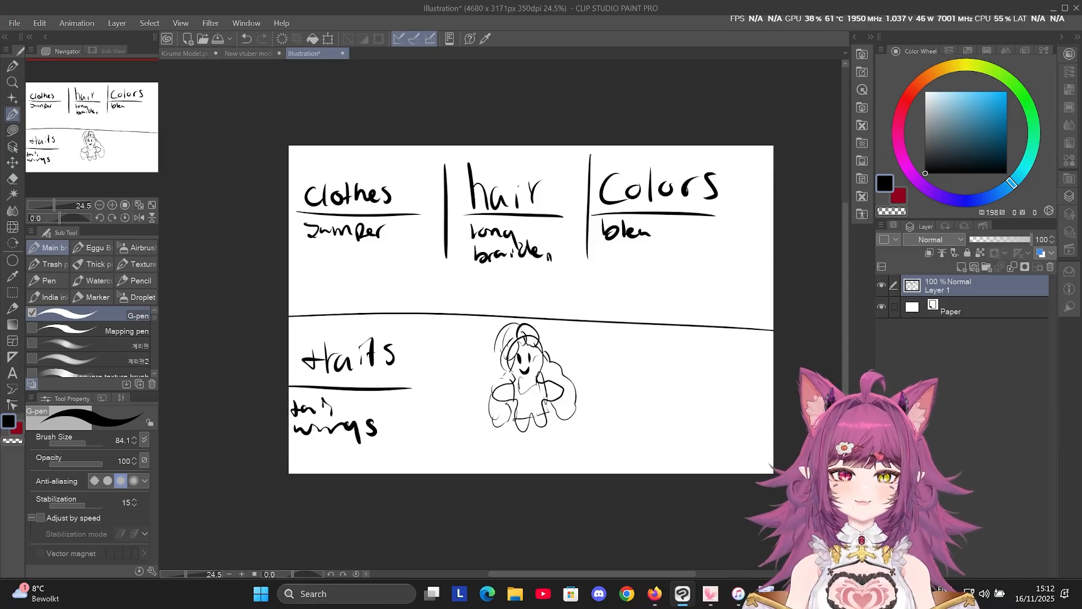
pyautogui.click(255, 53)
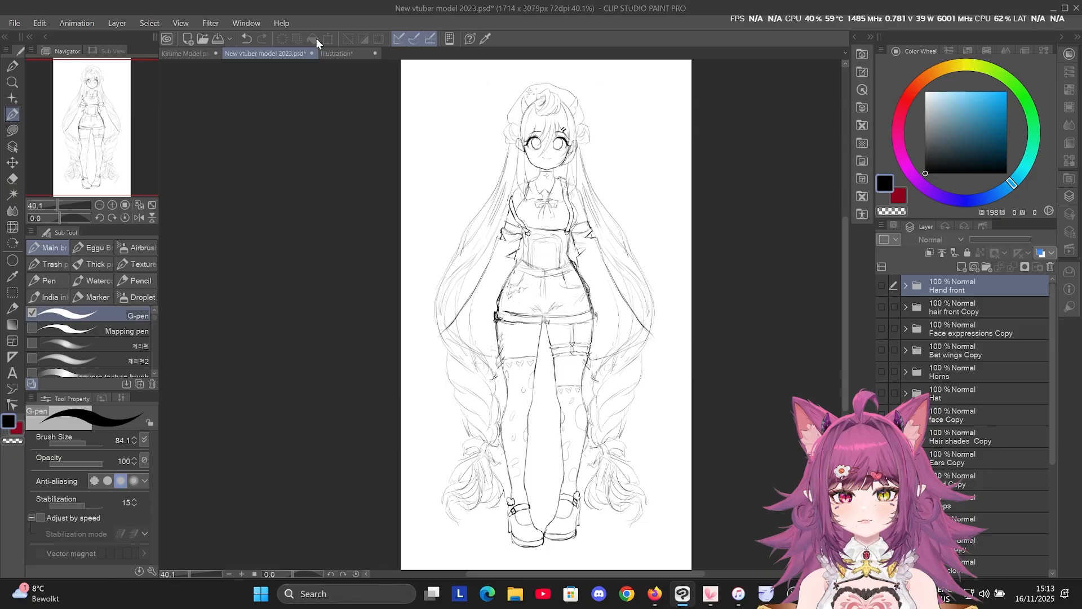
pyautogui.click(327, 58)
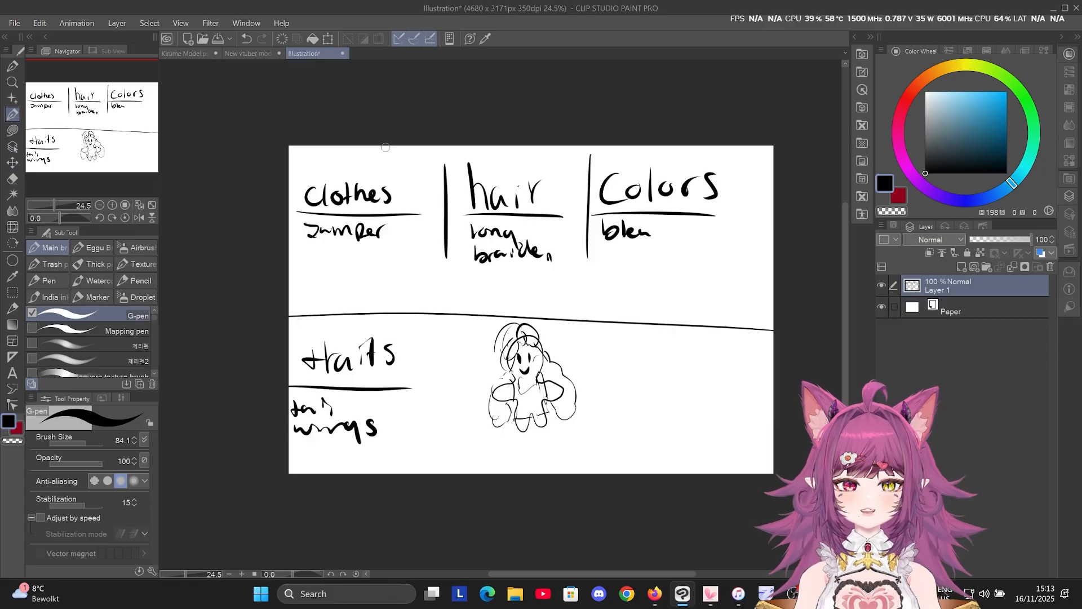
pyautogui.click(239, 53)
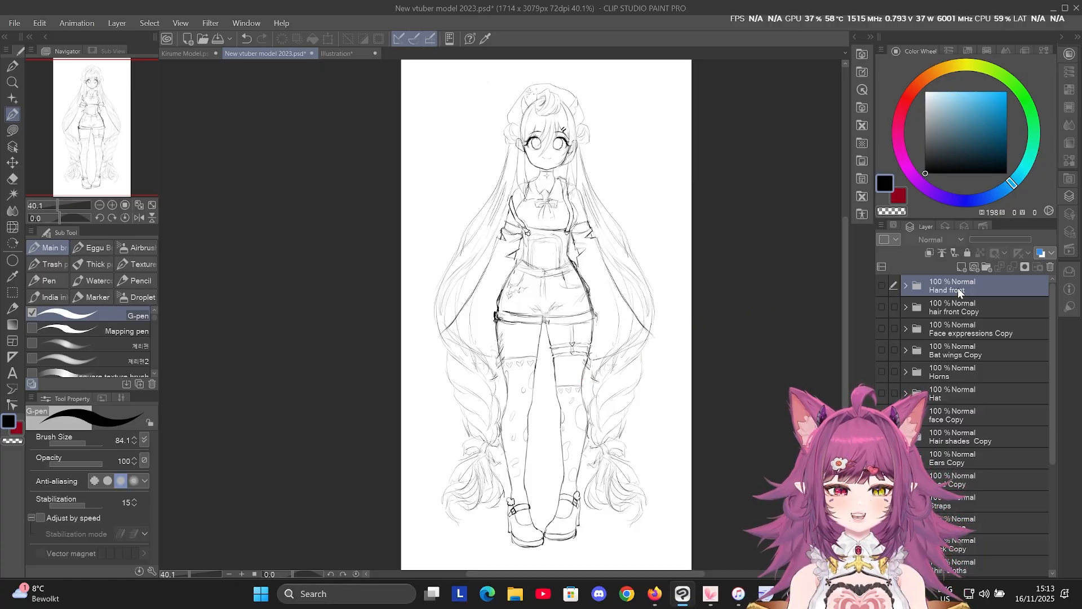
pyautogui.scroll(-4, 952, 440)
pyautogui.scroll(-4, 961, 562)
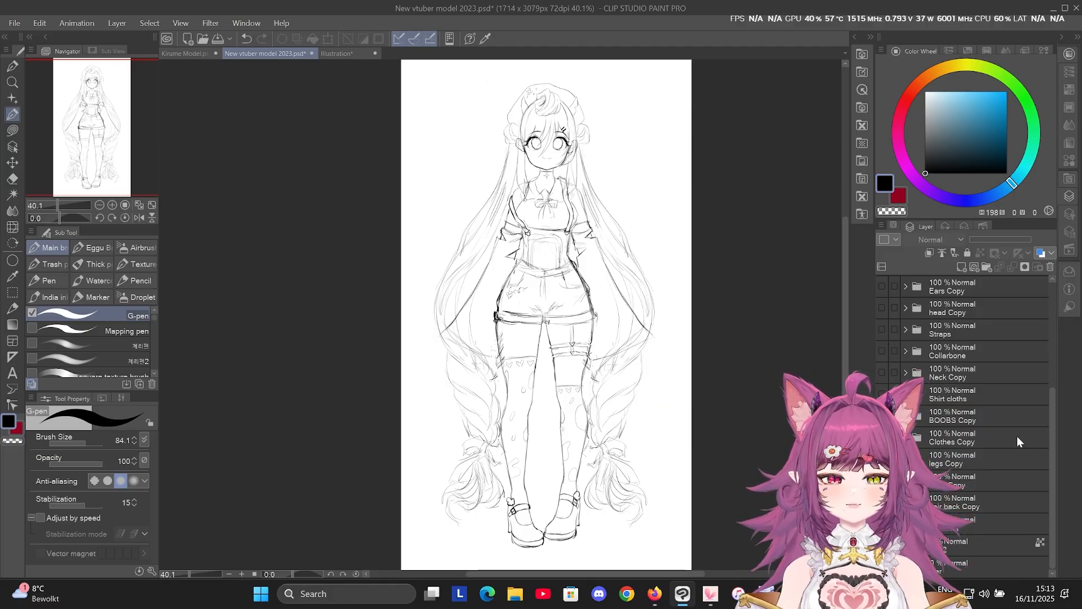
pyautogui.scroll(5, 1017, 437)
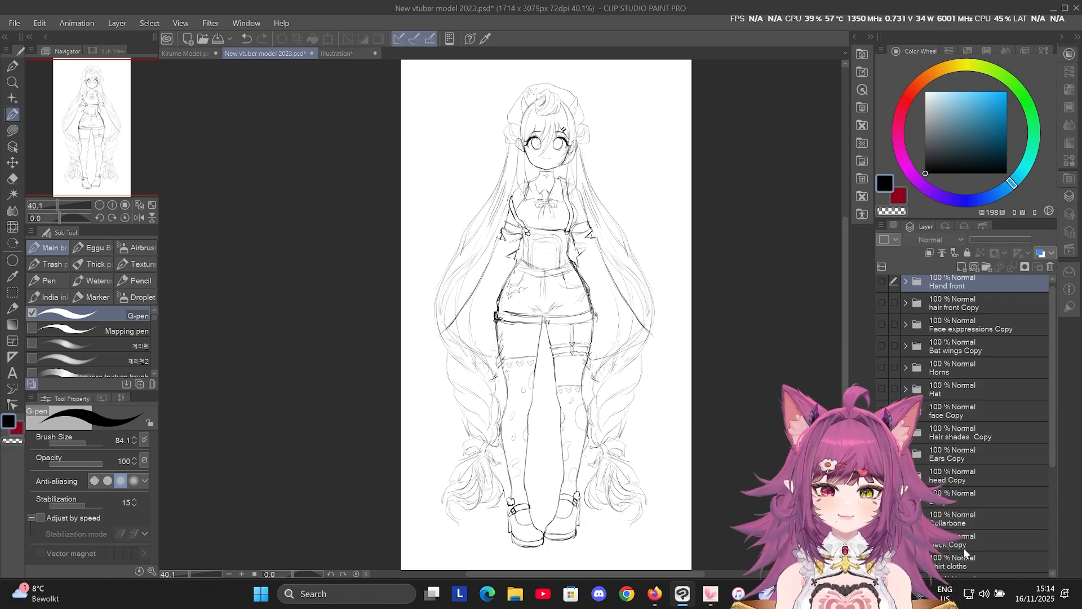
pyautogui.scroll(-3, 972, 400)
pyautogui.scroll(-3, 972, 401)
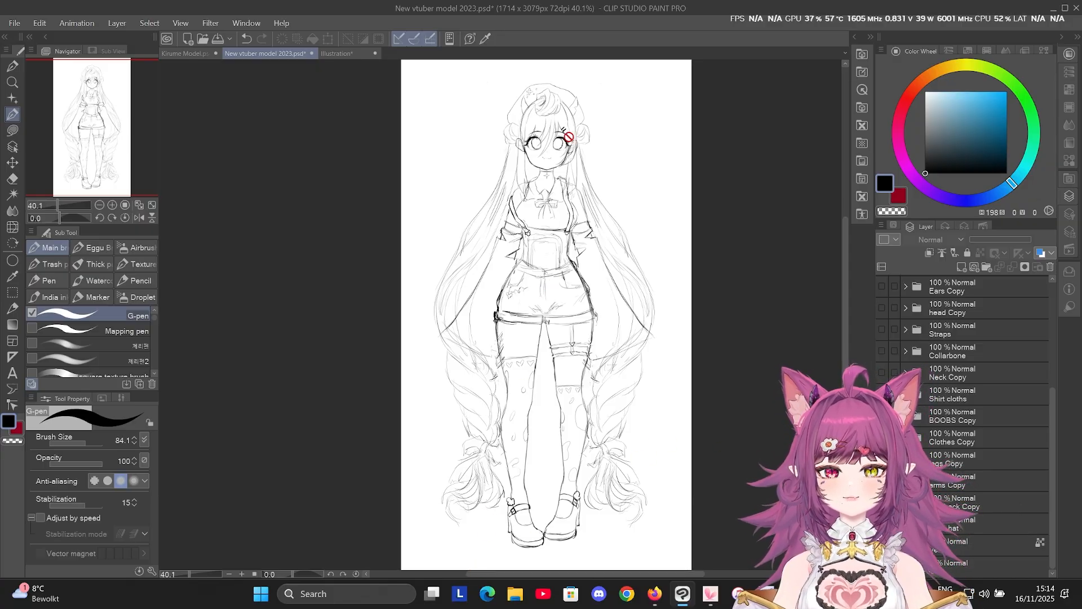
# Examine the sketch's face, hair and upper-body clothing up close, then the full figure.
pyautogui.moveTo(566, 126)
pyautogui.mouseDown()
pyautogui.moveTo(544, 103)
pyautogui.moveTo(505, 214)
pyautogui.moveTo(517, 116)
pyautogui.moveTo(507, 161)
pyautogui.moveTo(554, 120)
pyautogui.mouseUp()
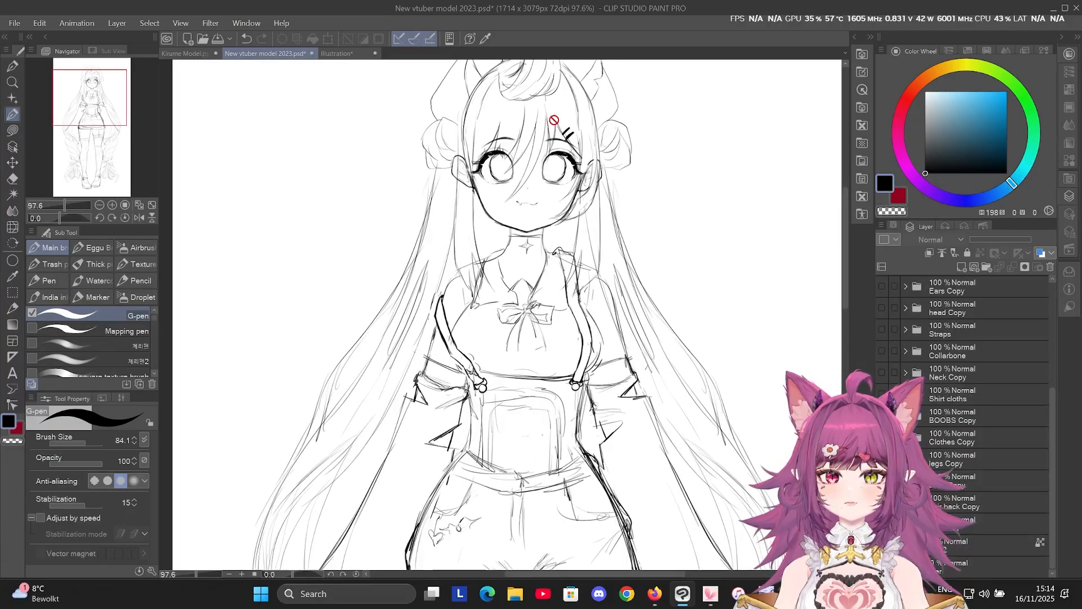
pyautogui.scroll(4, 554, 121)
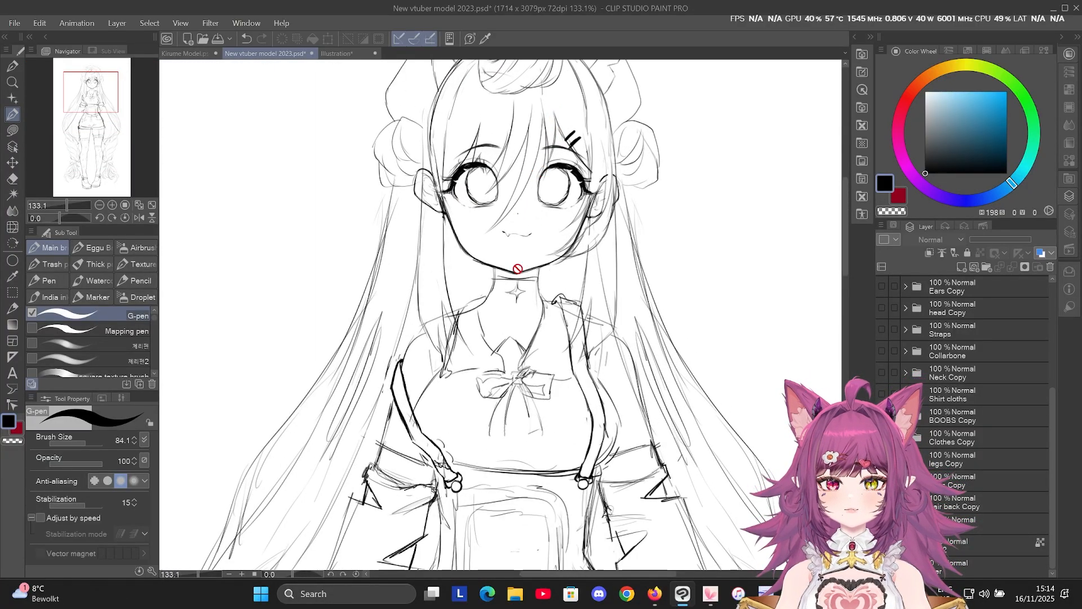
pyautogui.scroll(-1, 518, 269)
pyautogui.scroll(-5, 499, 158)
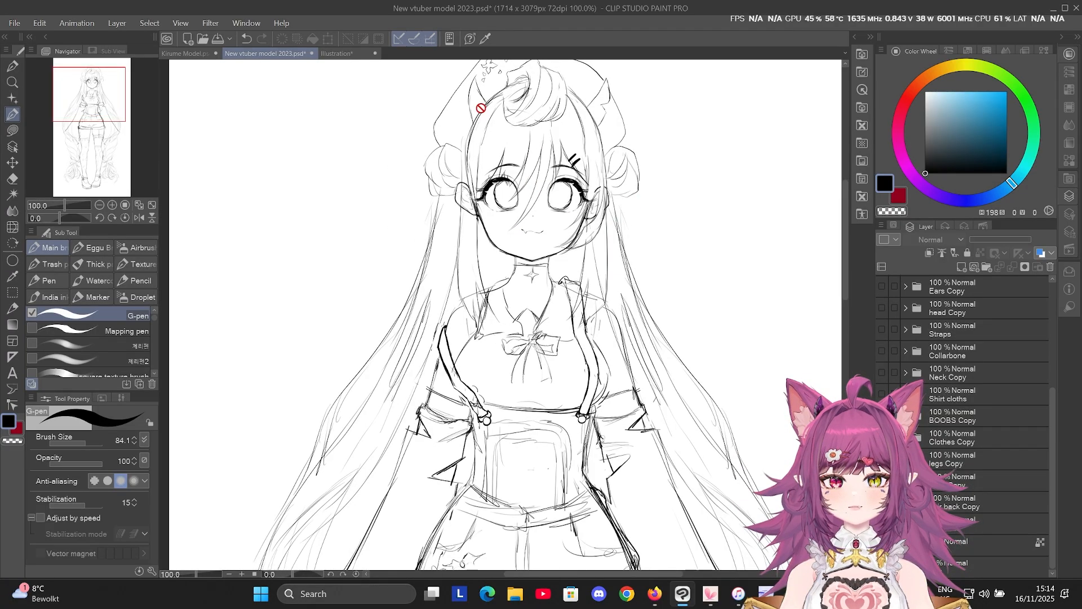
pyautogui.scroll(-2, 521, 147)
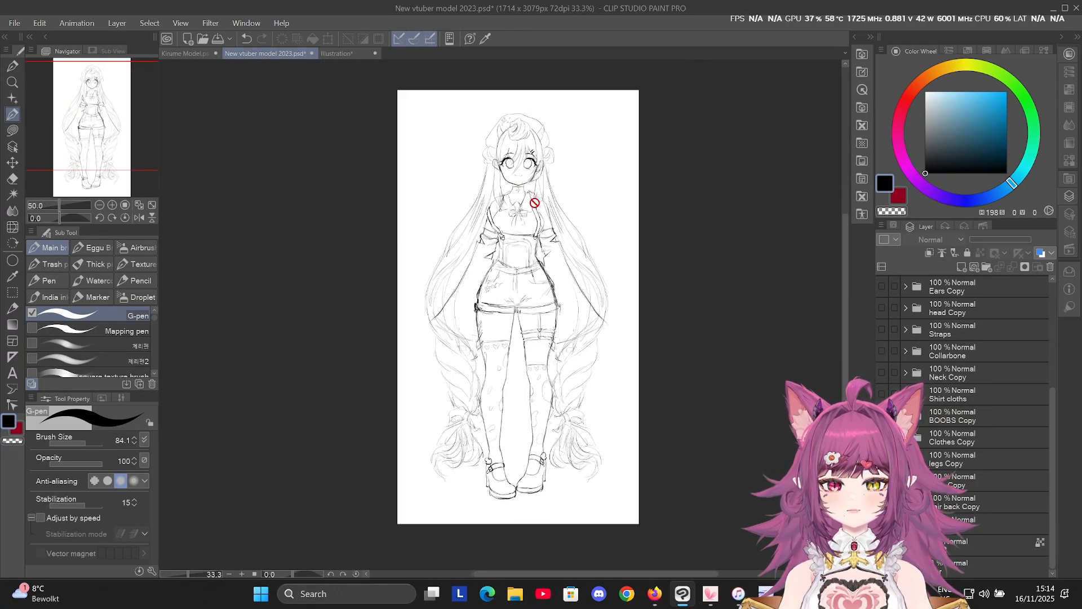
pyautogui.scroll(5, 929, 488)
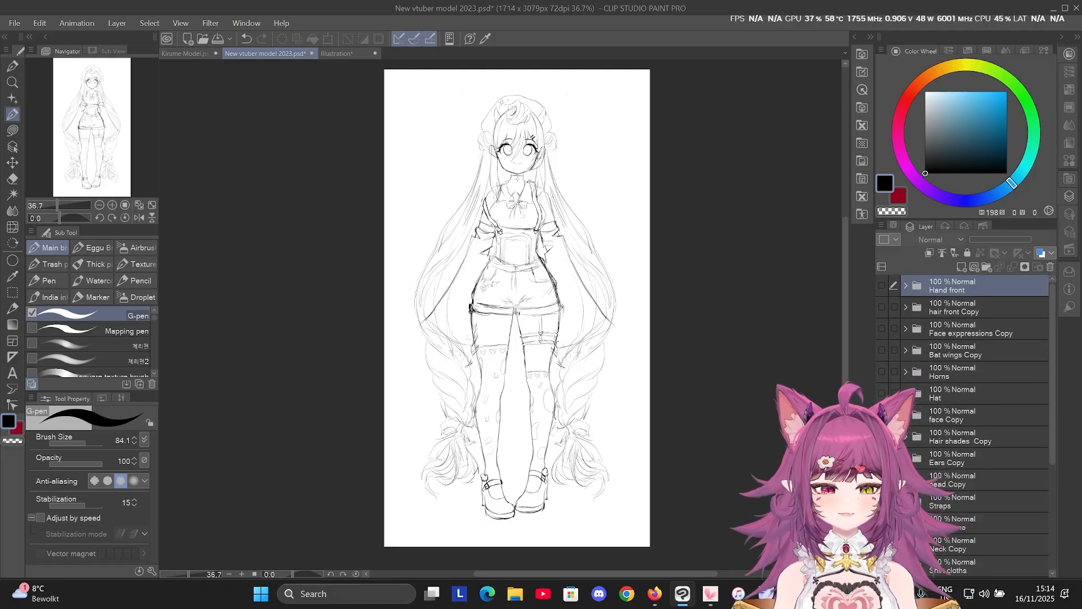
# Make all the colored part folders of the vtuber model visible, from Hand front down to the back hair.
pyautogui.scroll(-2, 924, 459)
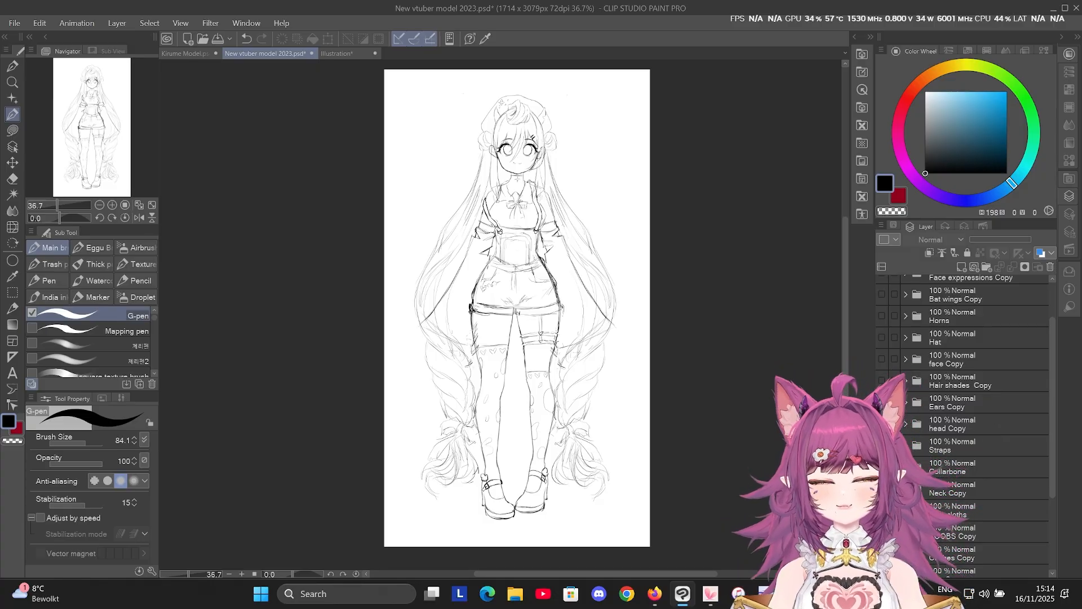
pyautogui.click(881, 423)
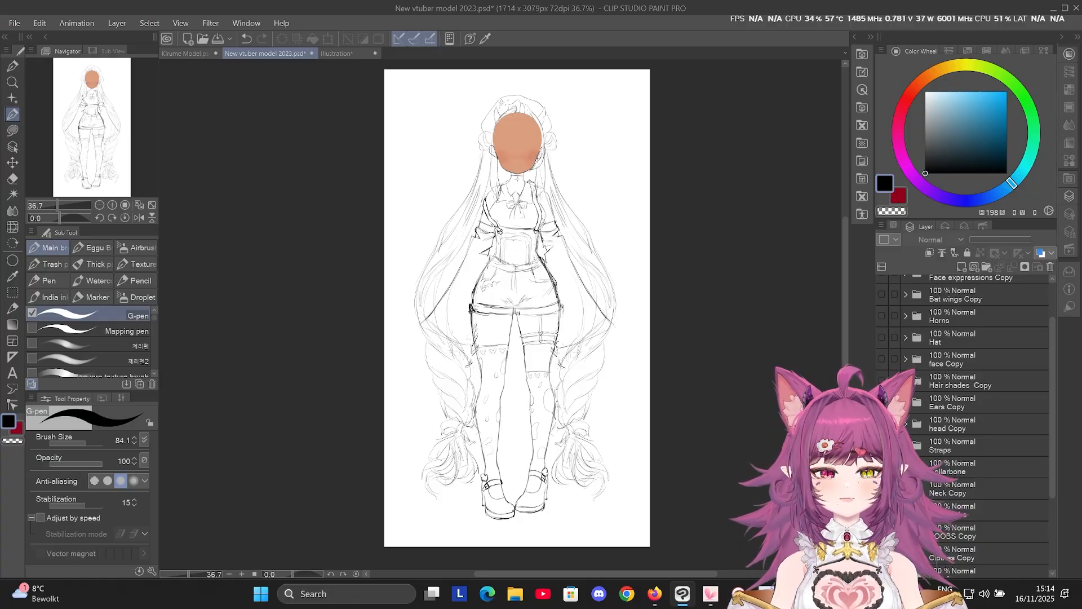
pyautogui.click(882, 444)
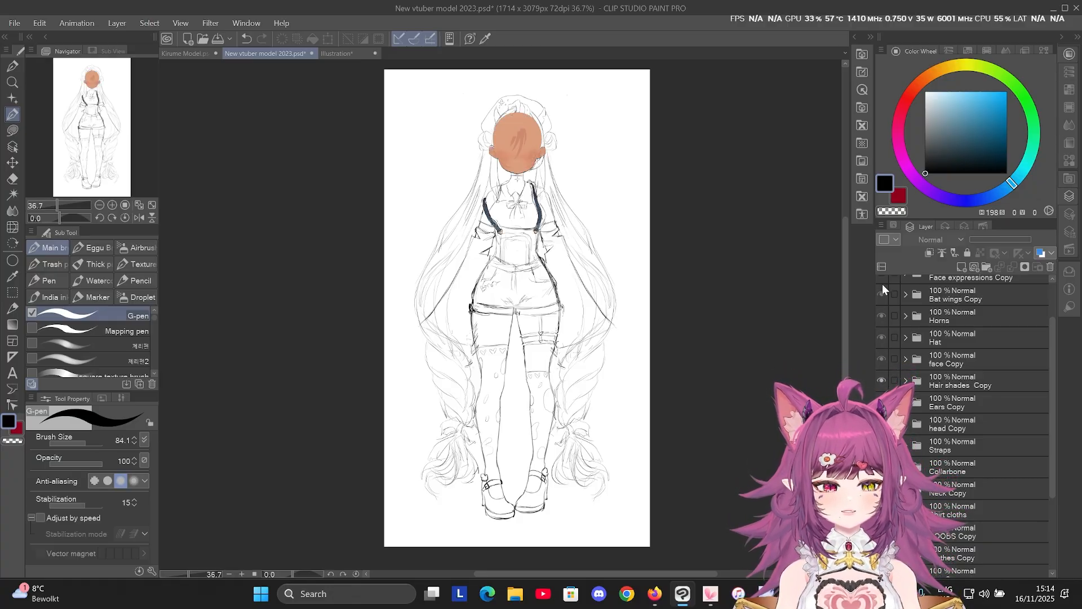
pyautogui.click(881, 291)
pyautogui.scroll(1, 896, 315)
pyautogui.moveTo(876, 277); pyautogui.dragTo(882, 330)
pyautogui.scroll(-2, 916, 373)
pyautogui.moveTo(880, 411); pyautogui.dragTo(881, 562)
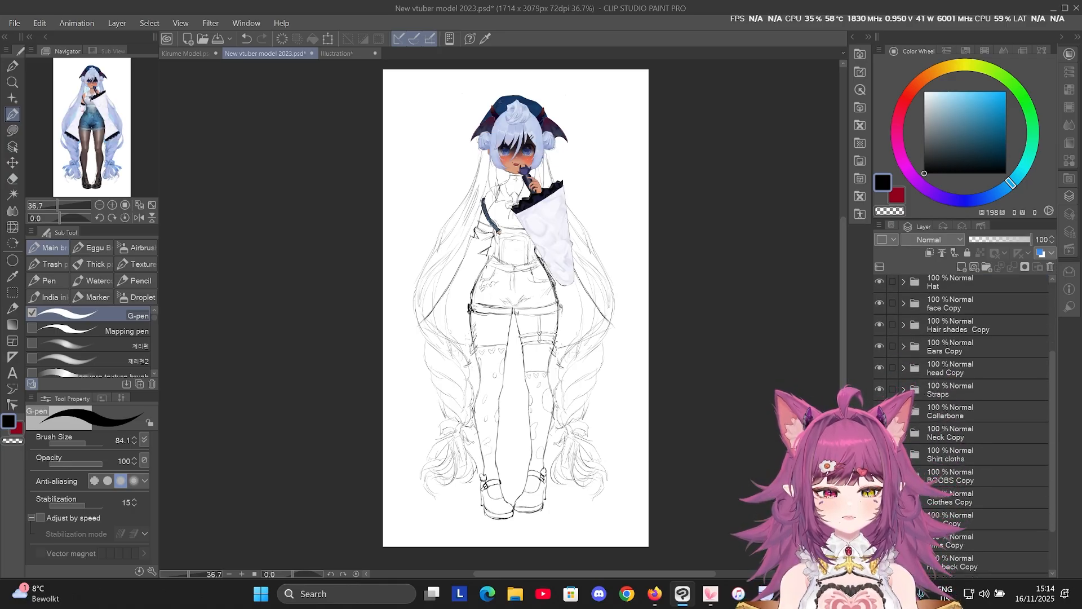
pyautogui.scroll(-2, 916, 428)
pyautogui.scroll(4, 987, 475)
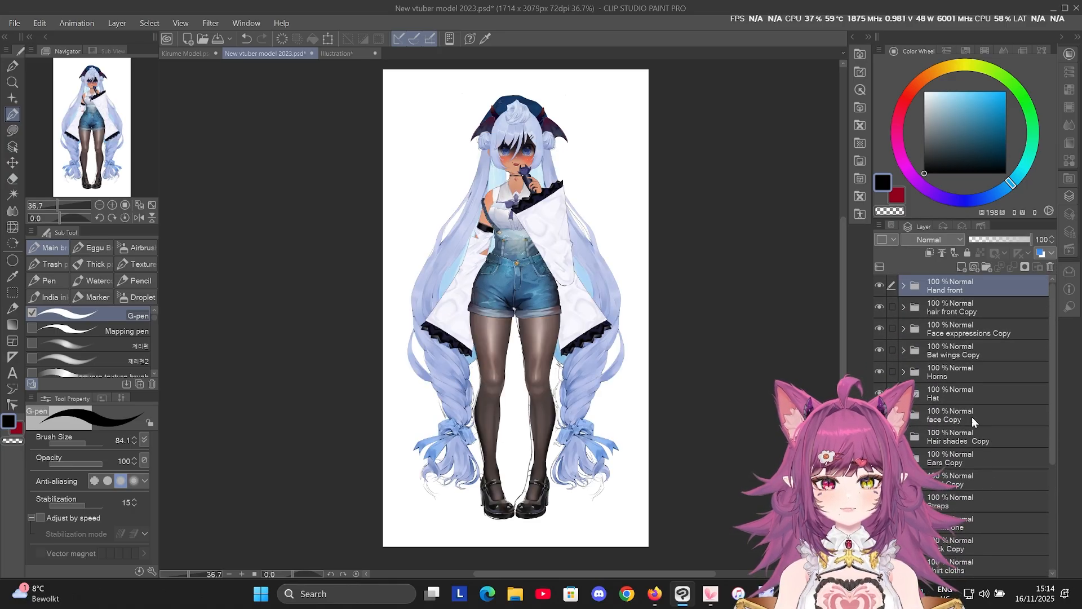
# Briefly toggle the hair front Copy folder off and on, and hide the Hand front and Face exppressions Copy folders.
pyautogui.click(878, 308)
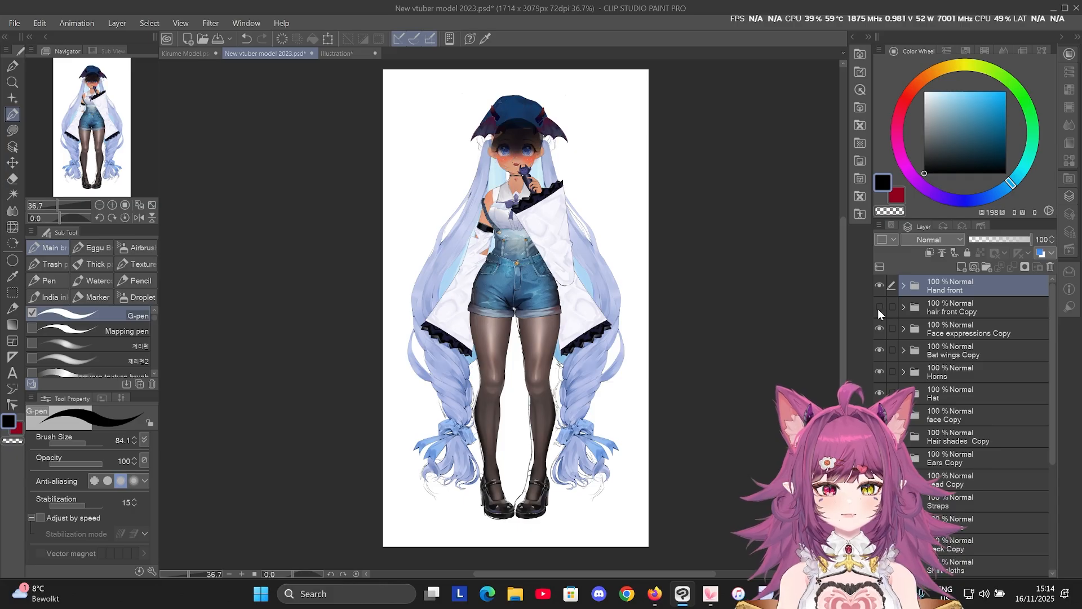
pyautogui.click(879, 309)
pyautogui.click(879, 285)
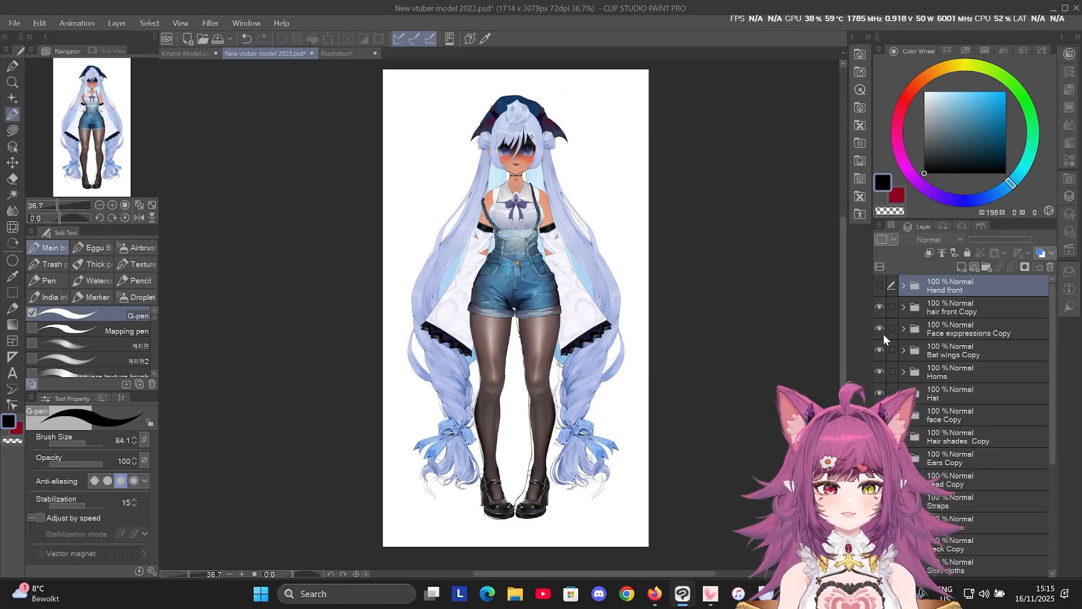
pyautogui.click(878, 328)
pyautogui.scroll(-1, 510, 225)
pyautogui.scroll(2, 510, 205)
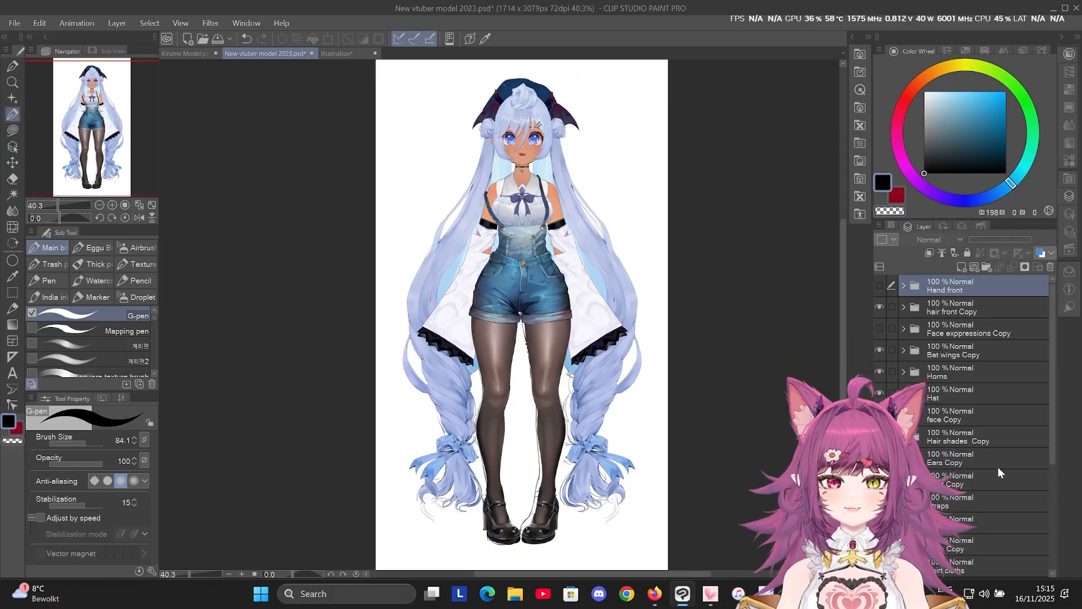
# Switch to the Kirume Model document and review its layer folders and the finished character.
pyautogui.click(190, 57)
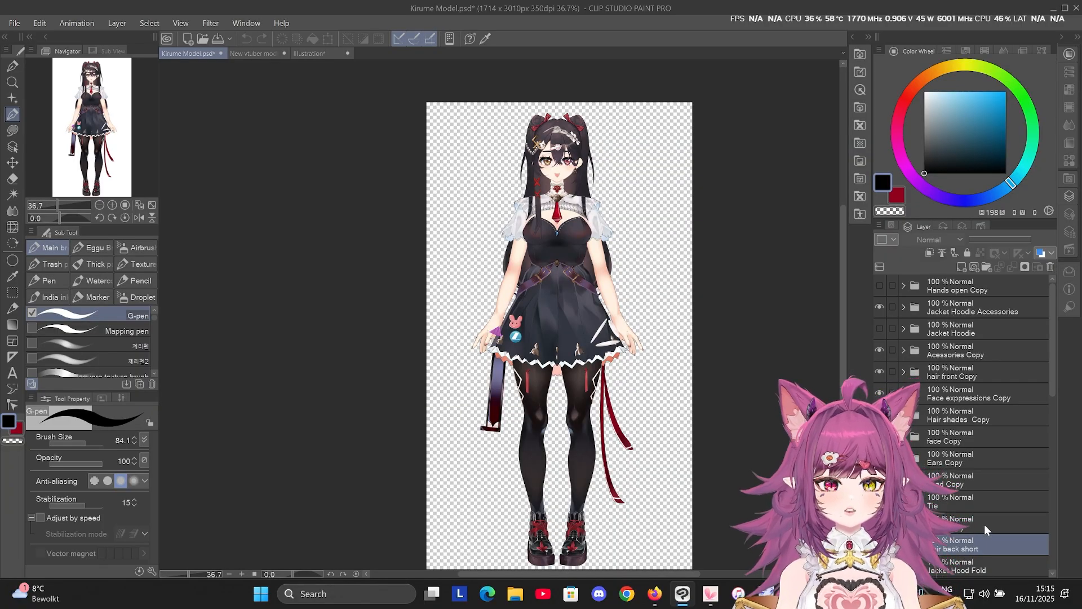
pyautogui.scroll(-5, 990, 410)
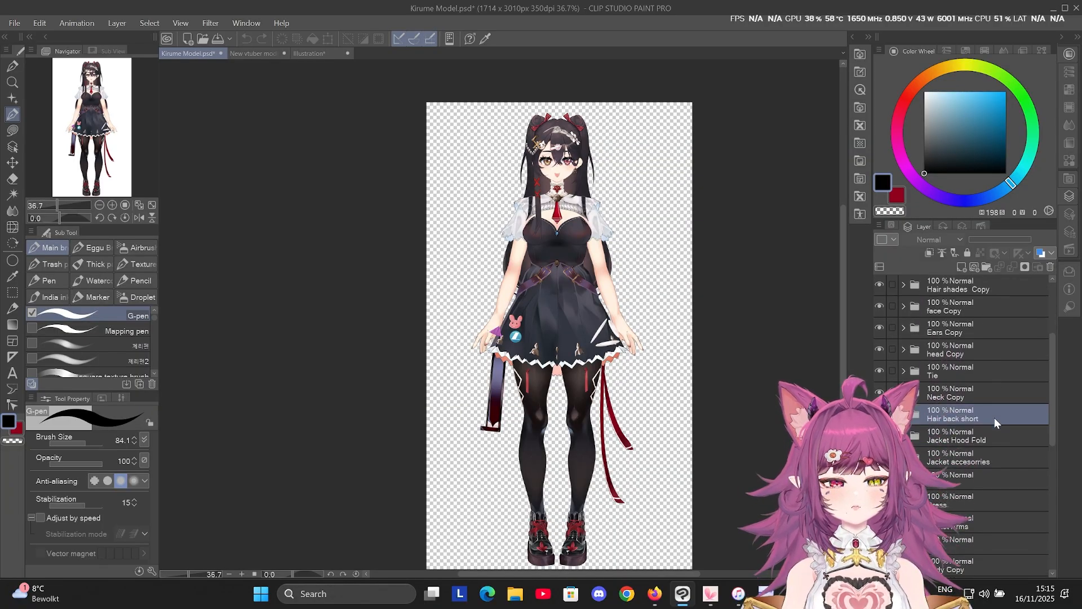
pyautogui.scroll(-3, 979, 485)
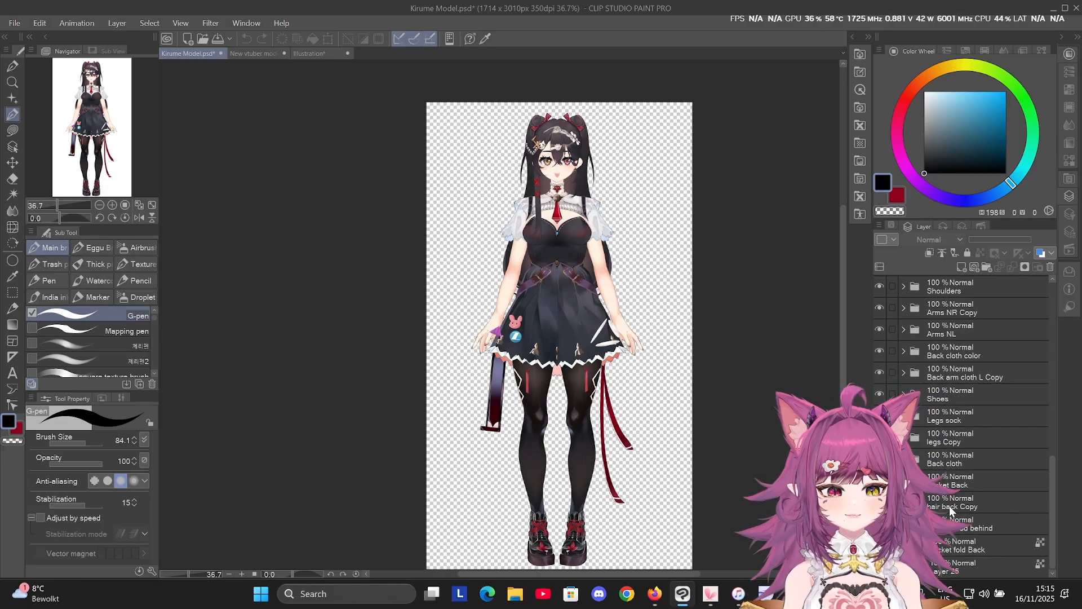
pyautogui.scroll(4, 953, 510)
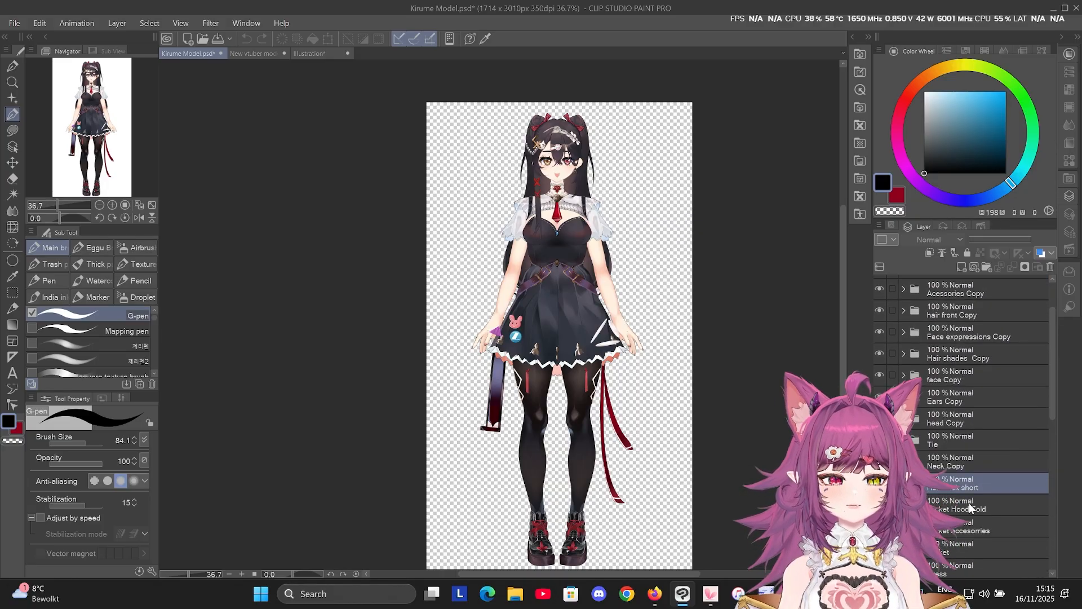
pyautogui.scroll(1, 962, 509)
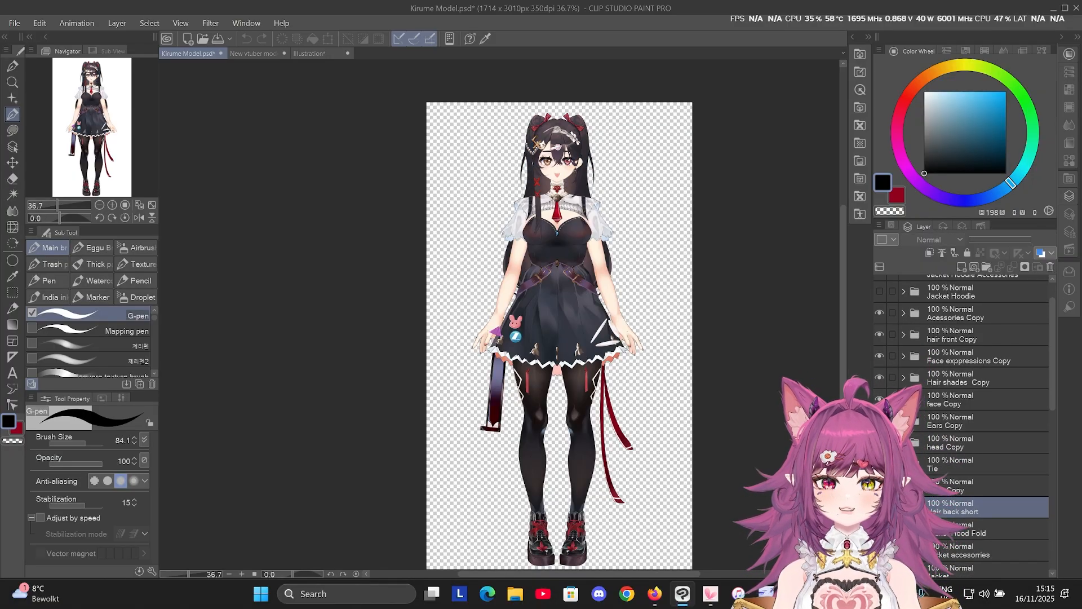
pyautogui.scroll(2, 952, 395)
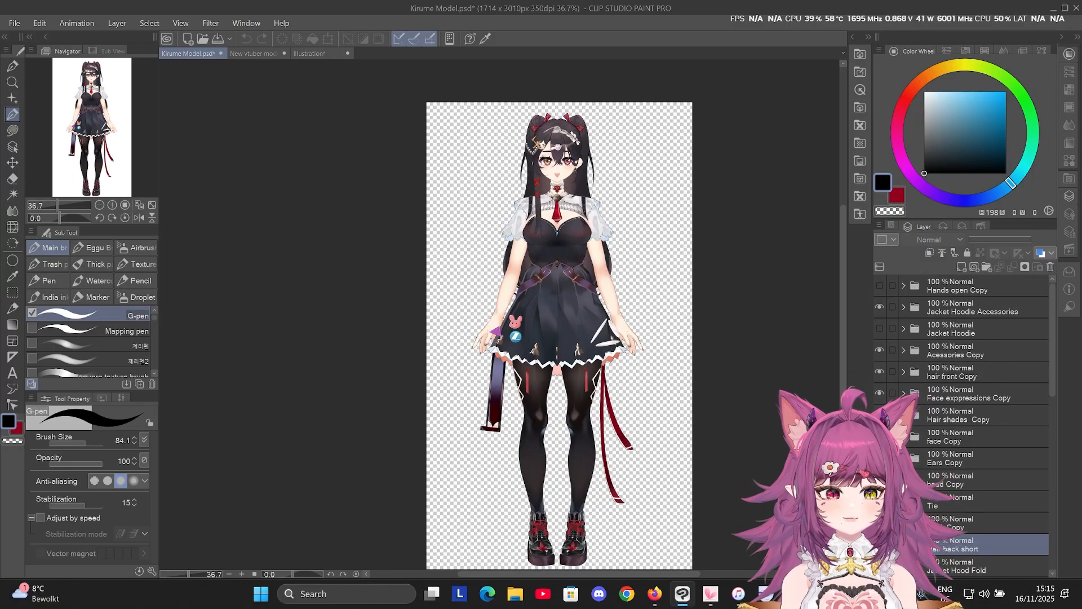
pyautogui.scroll(-1, 620, 191)
pyautogui.scroll(3, 619, 191)
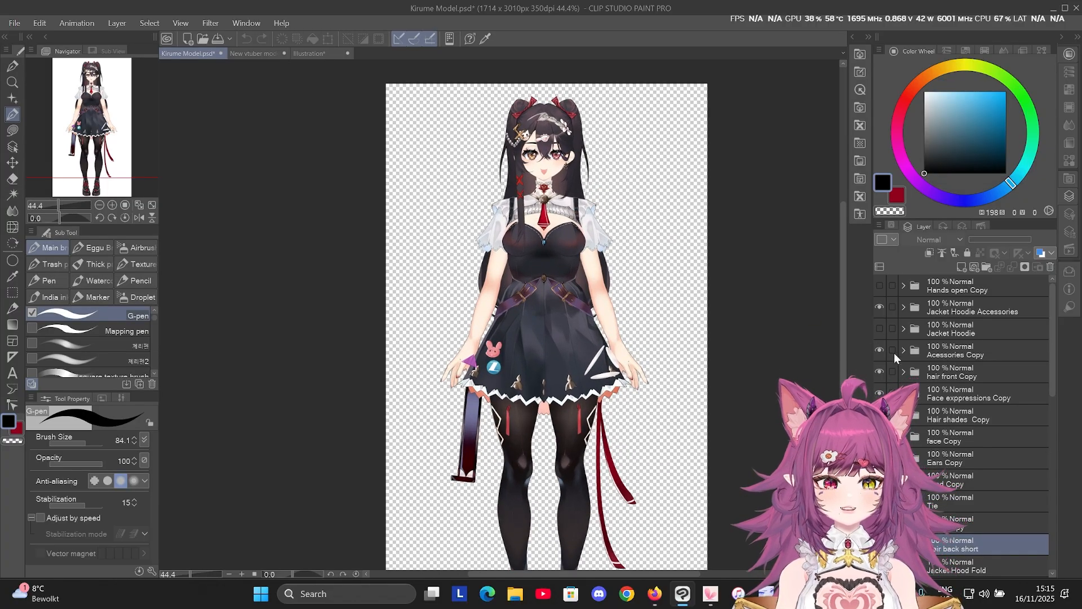
# Toggle the hair front Copy and Hands open Copy folders to preview those parts, restoring each one's visibility.
pyautogui.click(878, 373)
pyautogui.click(878, 372)
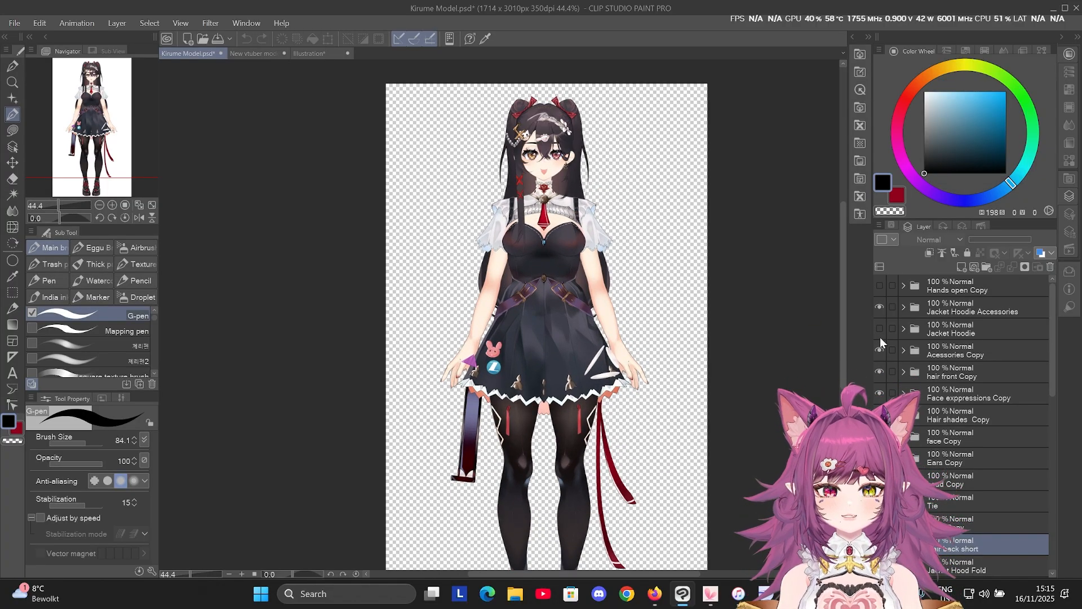
pyautogui.click(880, 285)
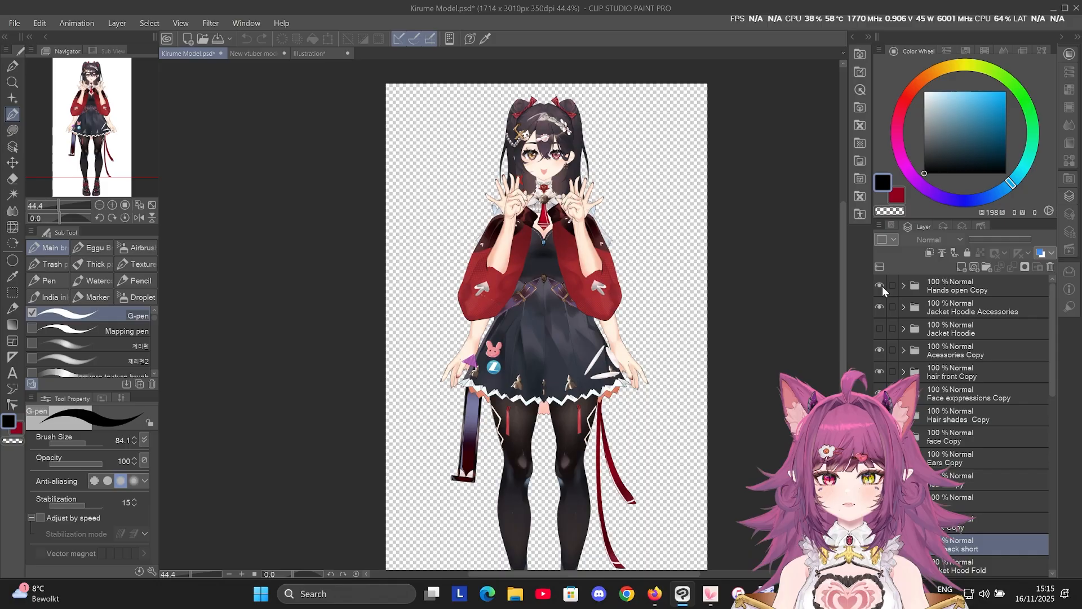
pyautogui.click(880, 286)
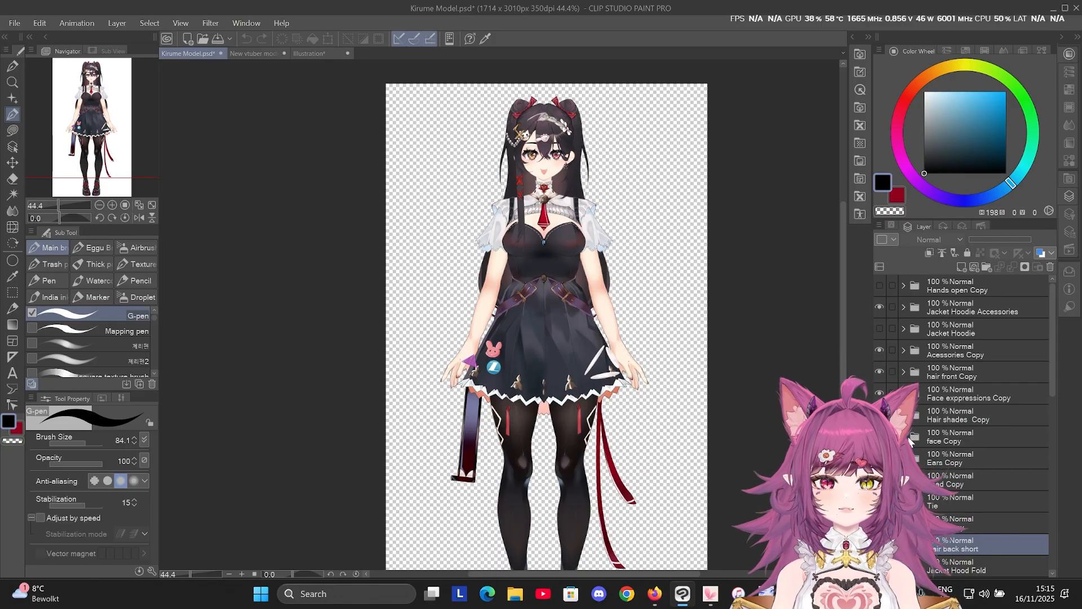
# Examine the Kirume model's full list of layer folders alongside the character's matching body and outfit parts.
pyautogui.scroll(-5, 880, 304)
pyautogui.scroll(-6, 952, 504)
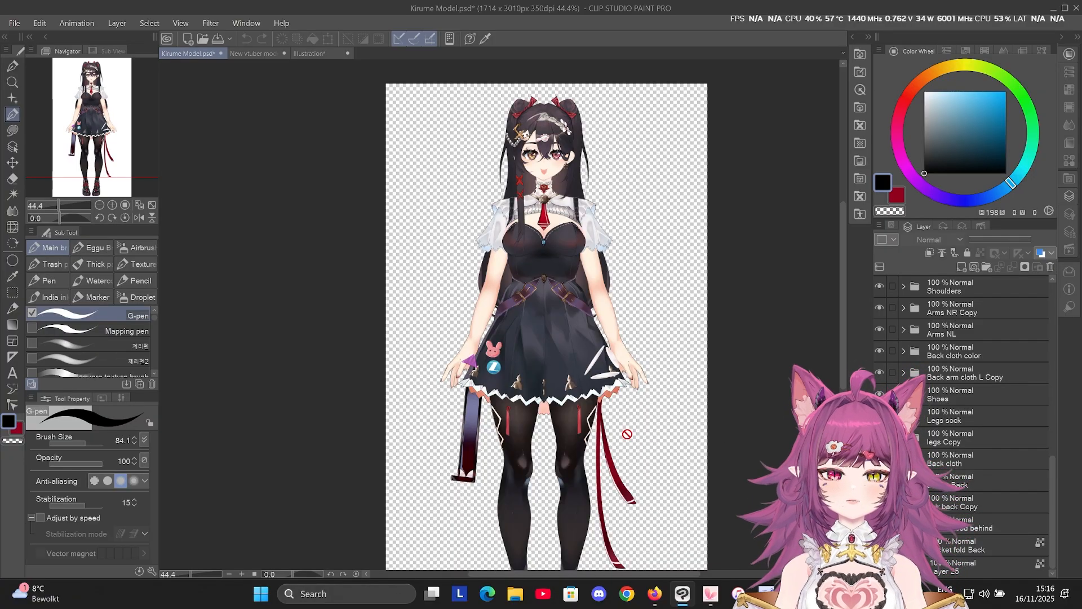
pyautogui.scroll(2, 613, 252)
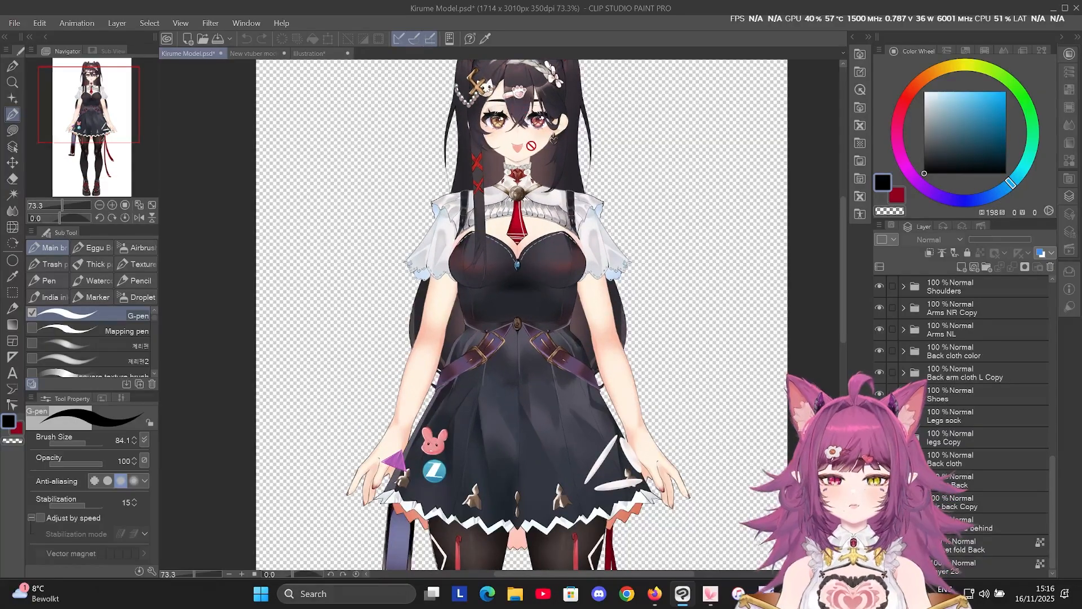
pyautogui.scroll(-2, 598, 369)
pyautogui.scroll(1, 591, 328)
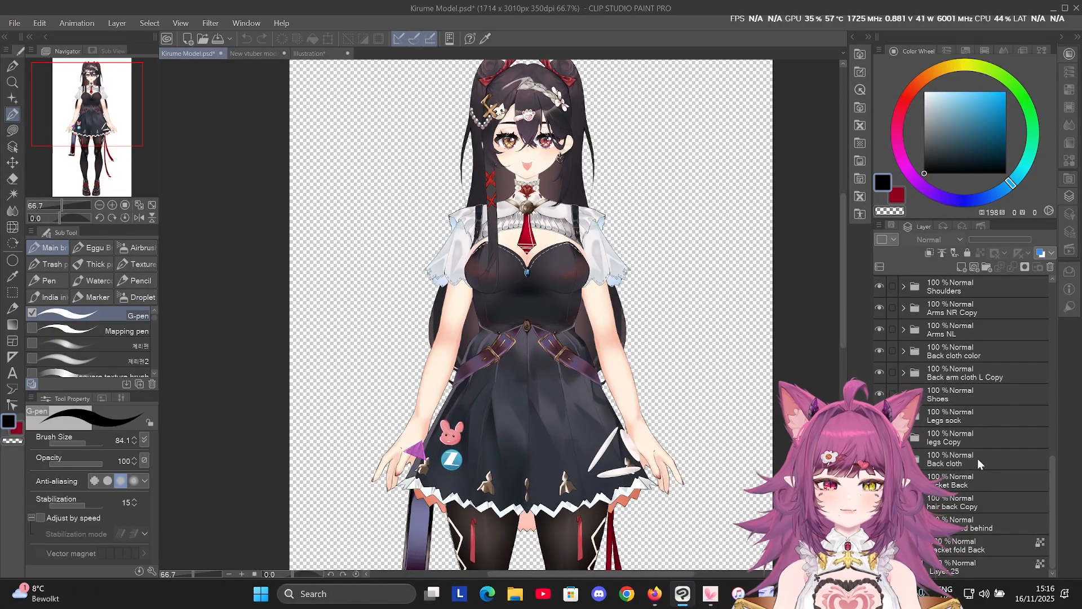
pyautogui.scroll(4, 984, 433)
pyautogui.scroll(4, 983, 428)
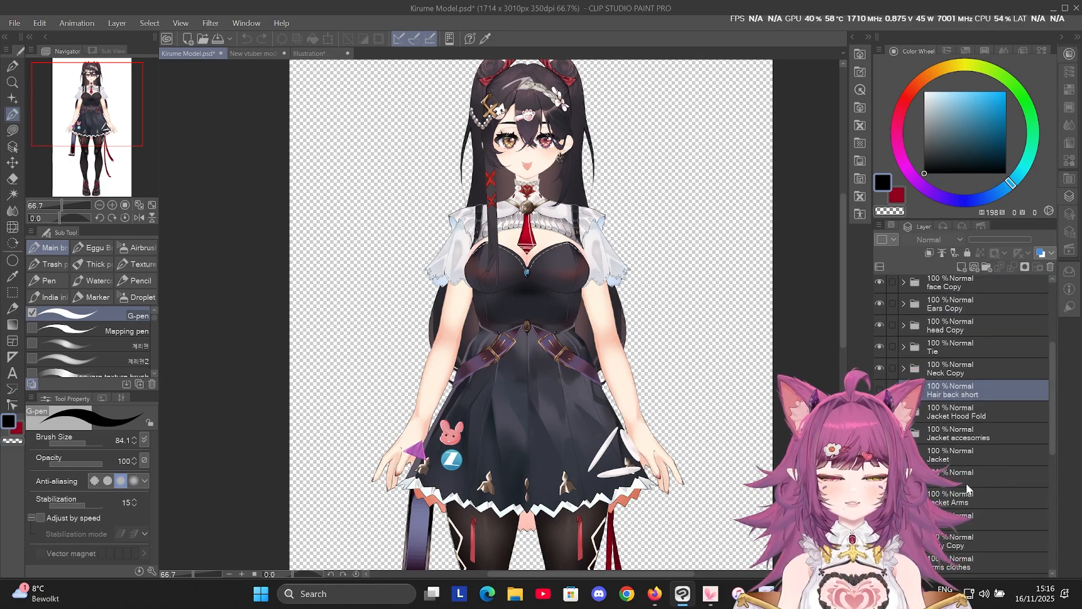
pyautogui.scroll(4, 968, 451)
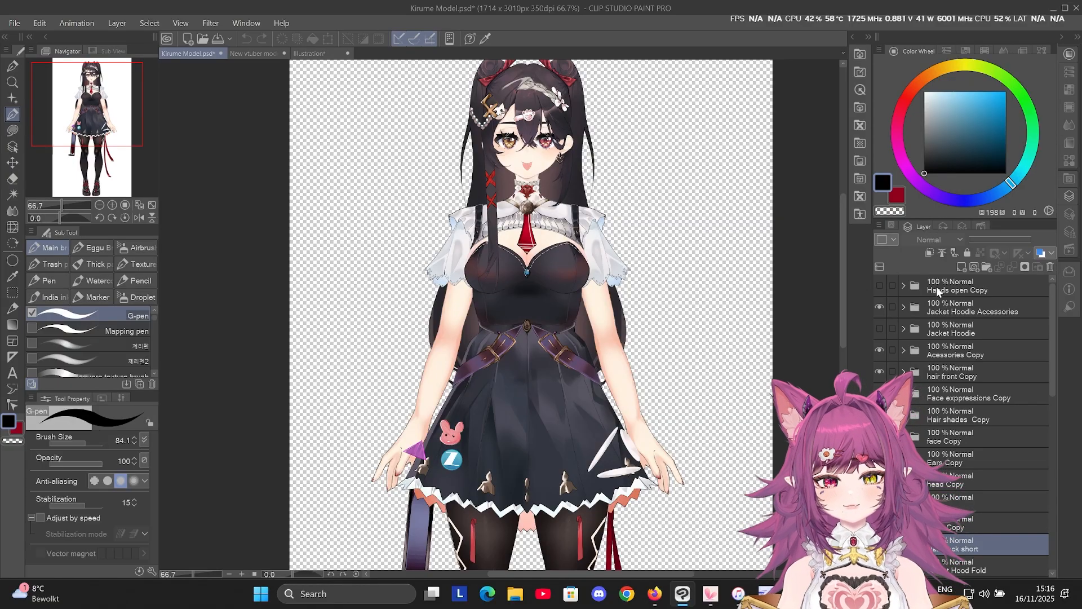
pyautogui.click(932, 314)
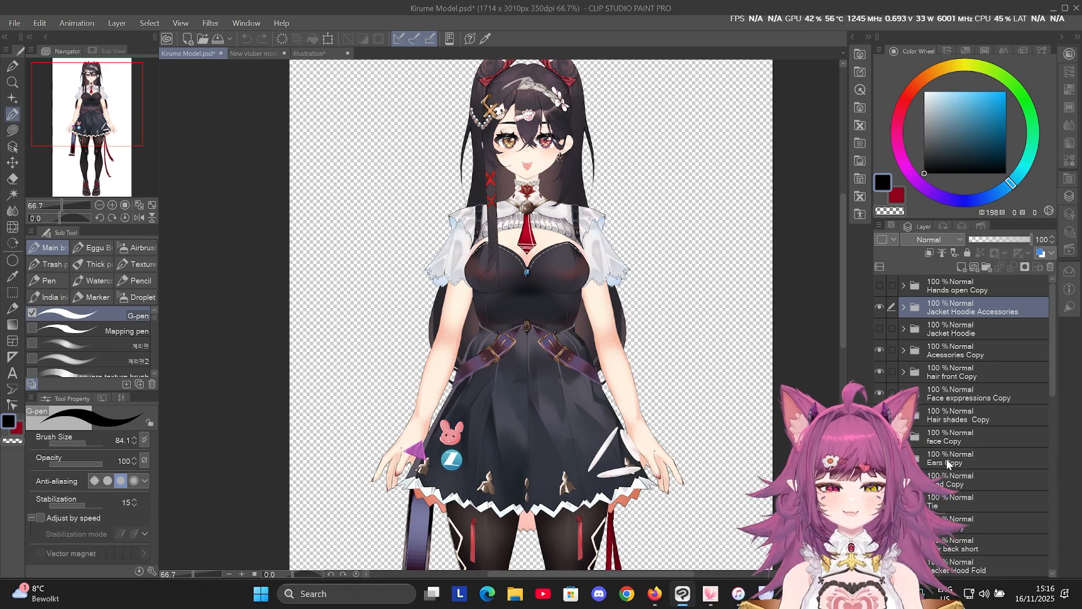
pyautogui.click(962, 438)
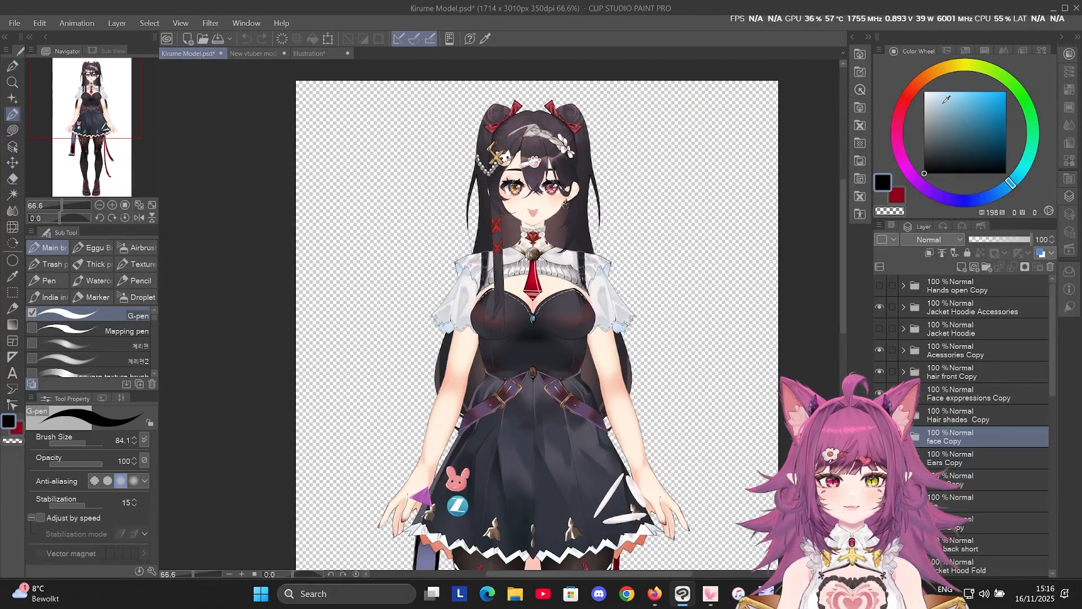
# Add a new layer above all the folders and paint an orange swatch beside the character's hair.
pyautogui.click(915, 85)
pyautogui.click(1005, 91)
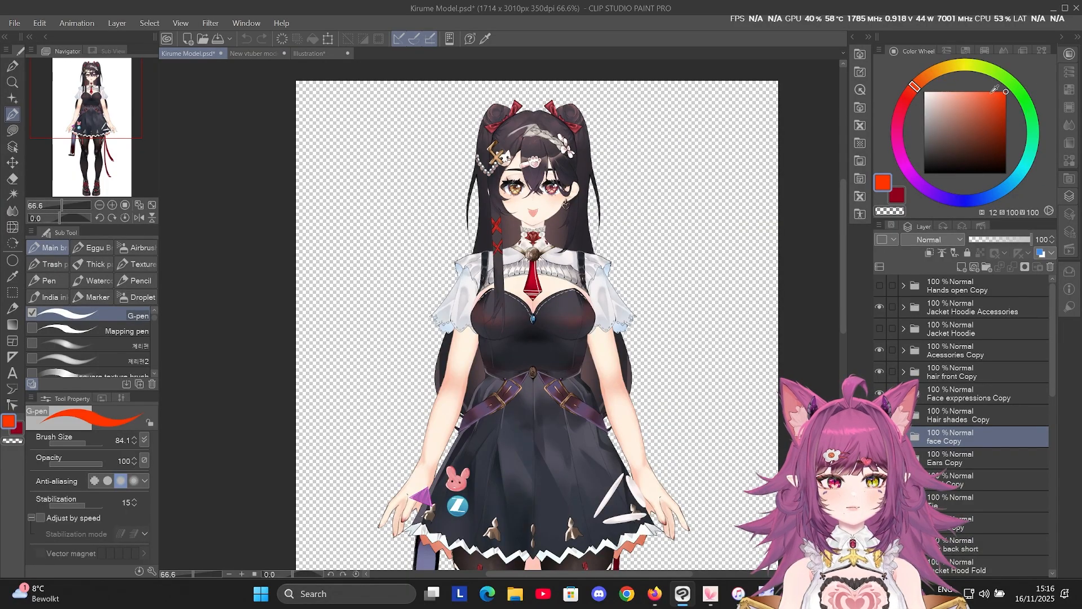
pyautogui.click(930, 73)
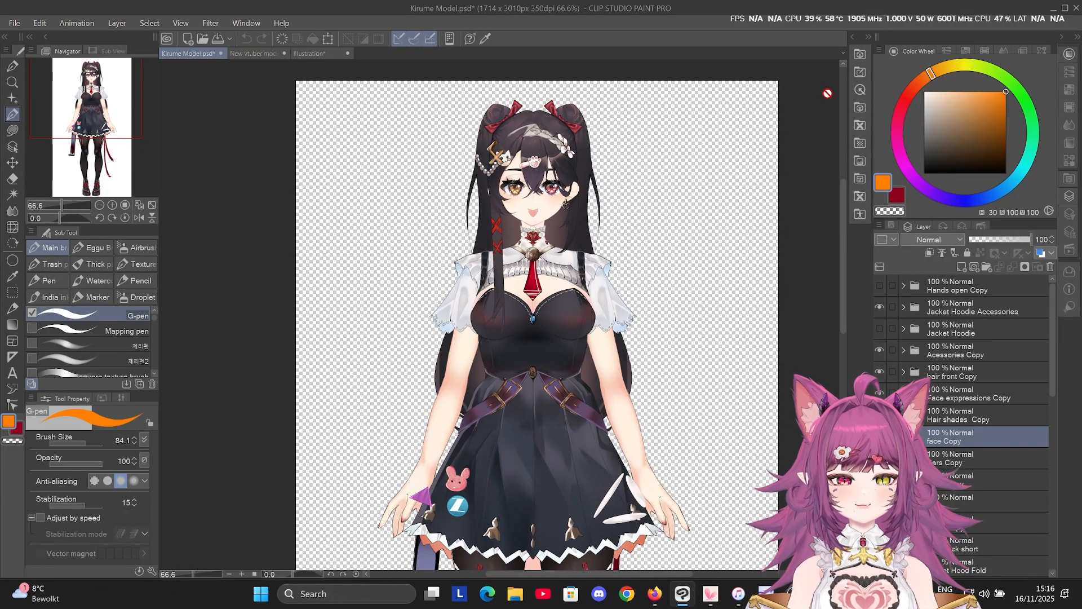
pyautogui.click(962, 266)
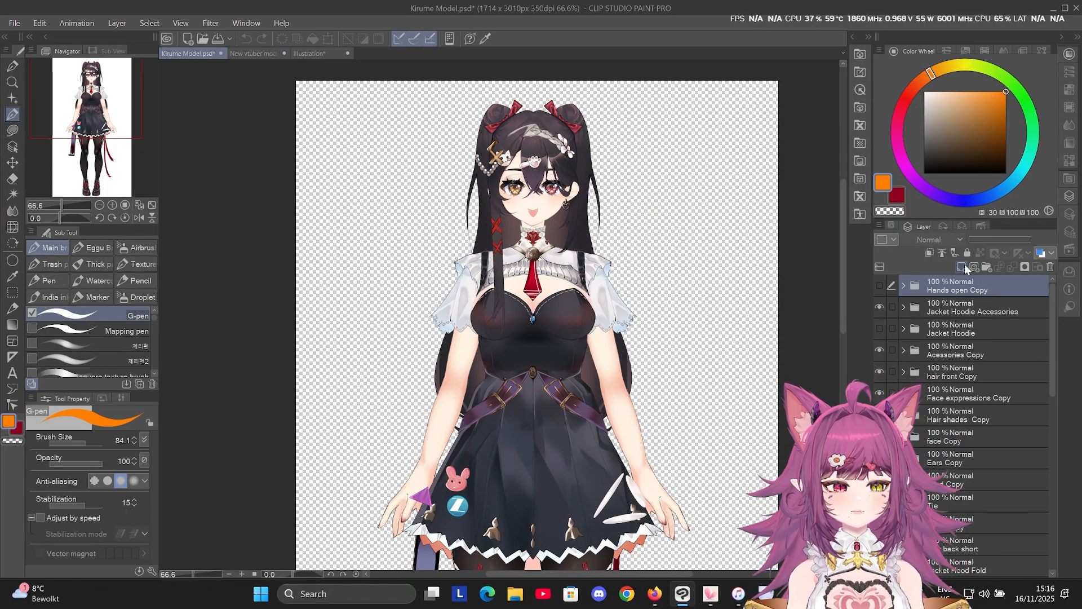
pyautogui.moveTo(617, 119); pyautogui.dragTo(635, 119)
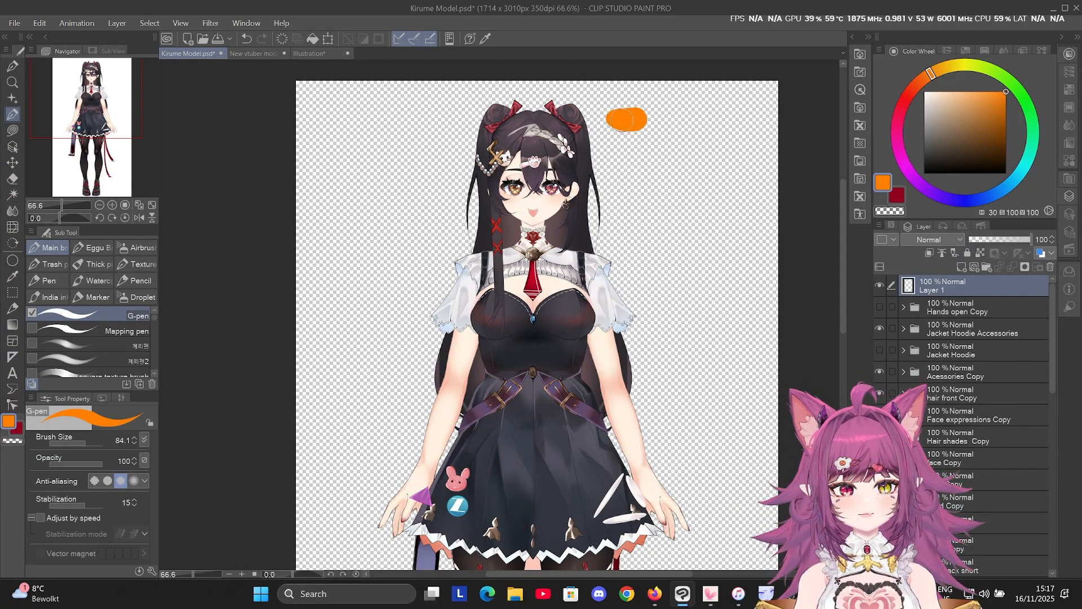
# Paint blue and red swatches below the orange one, add a purple dash beside each swatch, and write "skin" for orange.
pyautogui.click(958, 202)
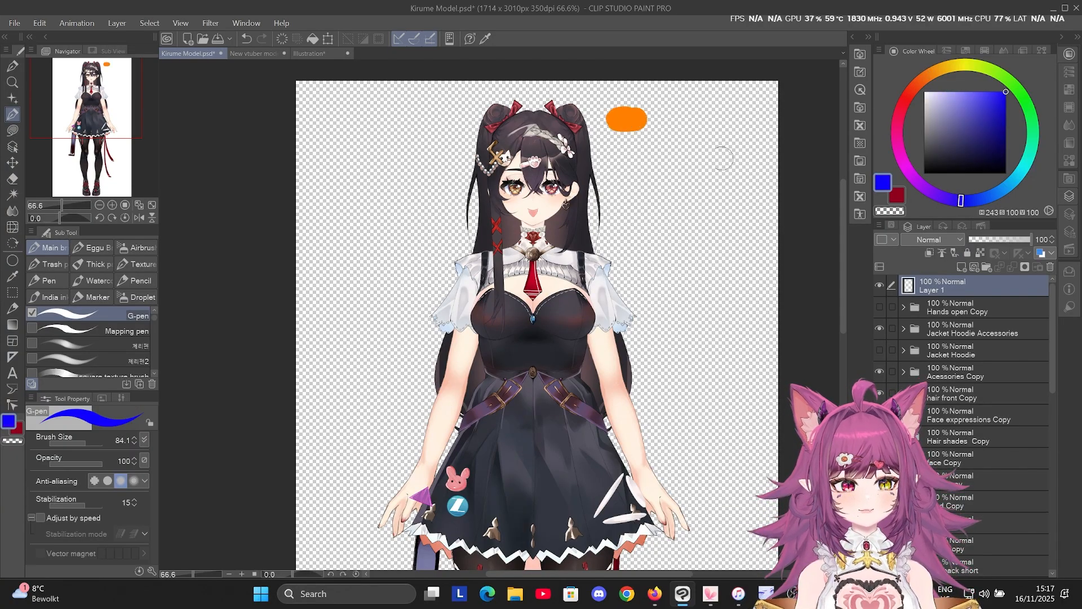
pyautogui.click(627, 150)
pyautogui.moveTo(632, 150); pyautogui.dragTo(637, 151)
pyautogui.click(905, 99)
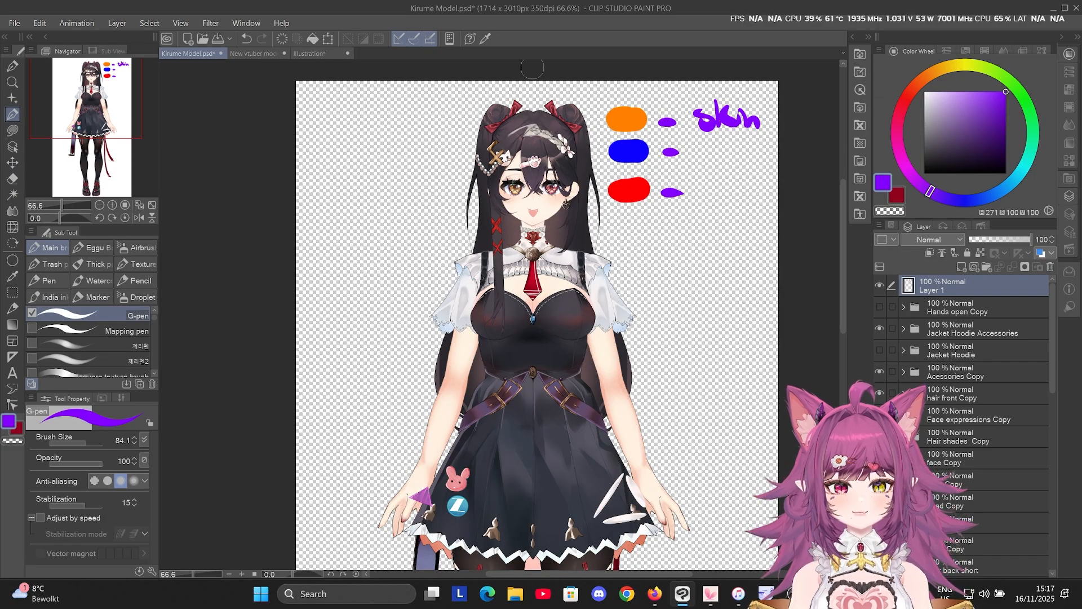
# Paint a yellow swatch with a purple dash, and label blue "acces.", red "Clothes" and yellow "hair" using brush size 10.7.
pyautogui.click(965, 67)
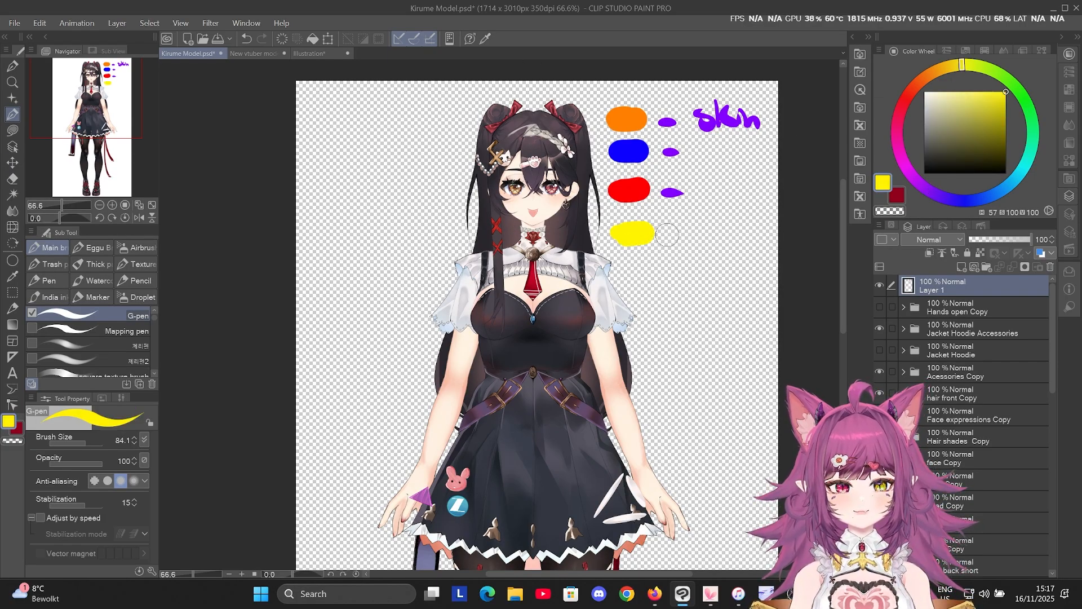
pyautogui.keyDown('alt'); pyautogui.click(730, 126); pyautogui.keyUp('alt')
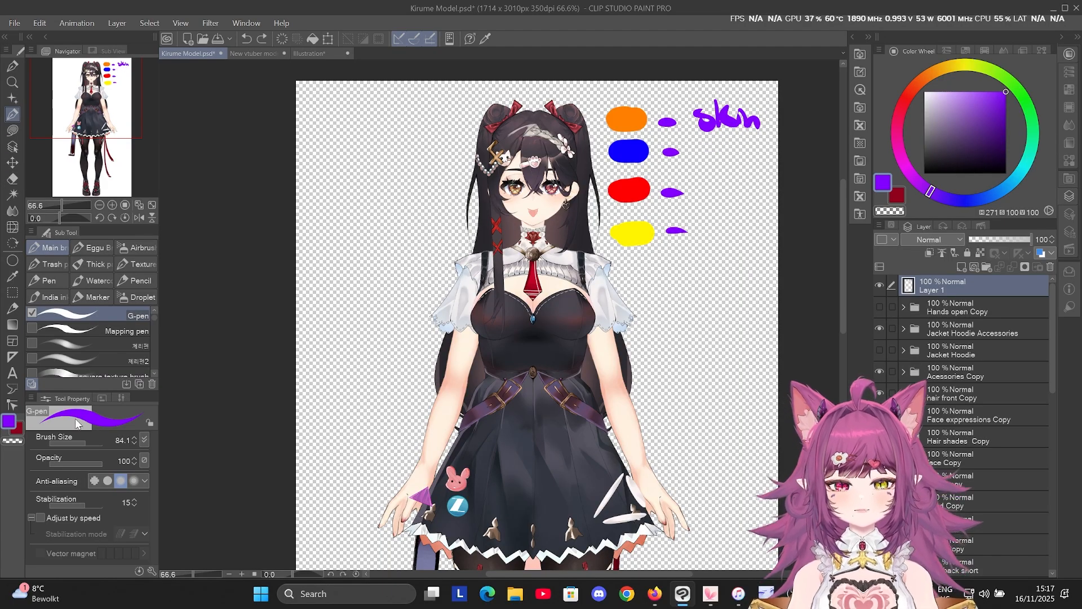
pyautogui.click(76, 442)
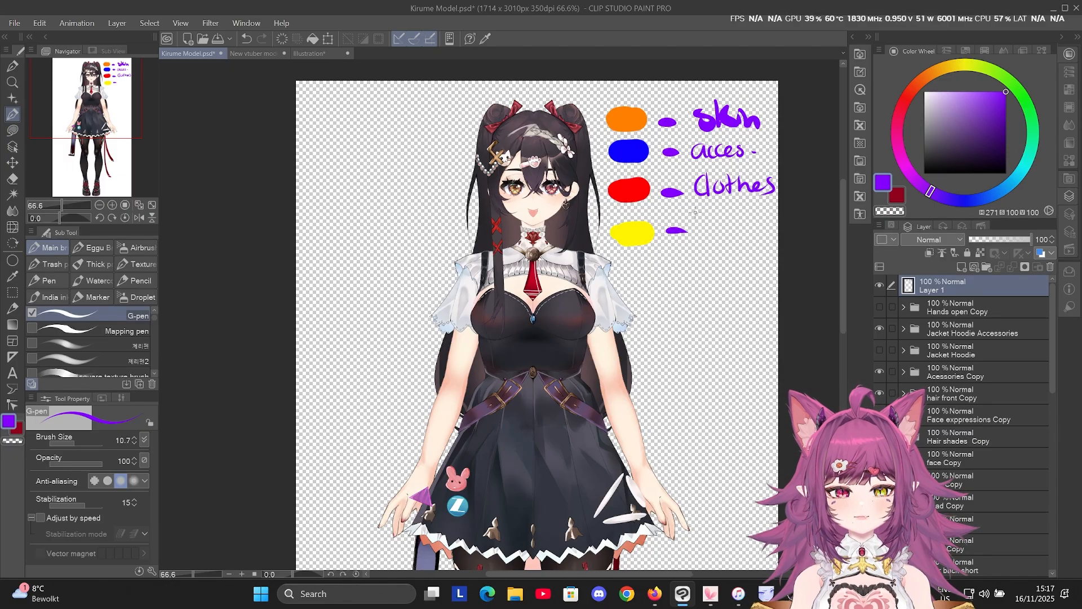
pyautogui.moveTo(723, 228); pyautogui.dragTo(749, 221)
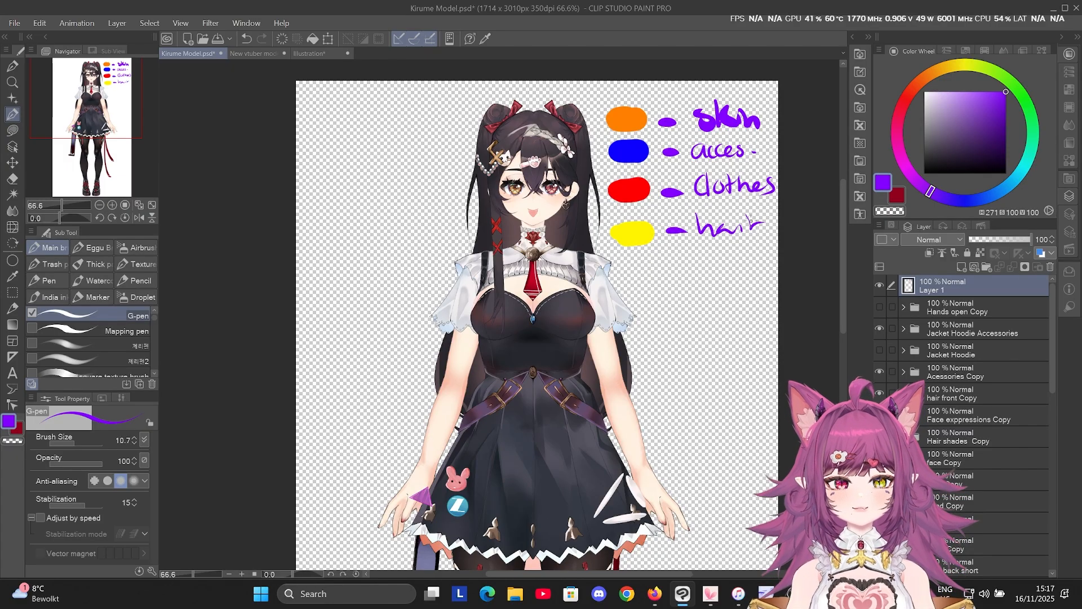
# Assign the Red palette color to the Jacket Hoodie Accessories and Jacket Hoodie folders.
pyautogui.scroll(-3, 675, 117)
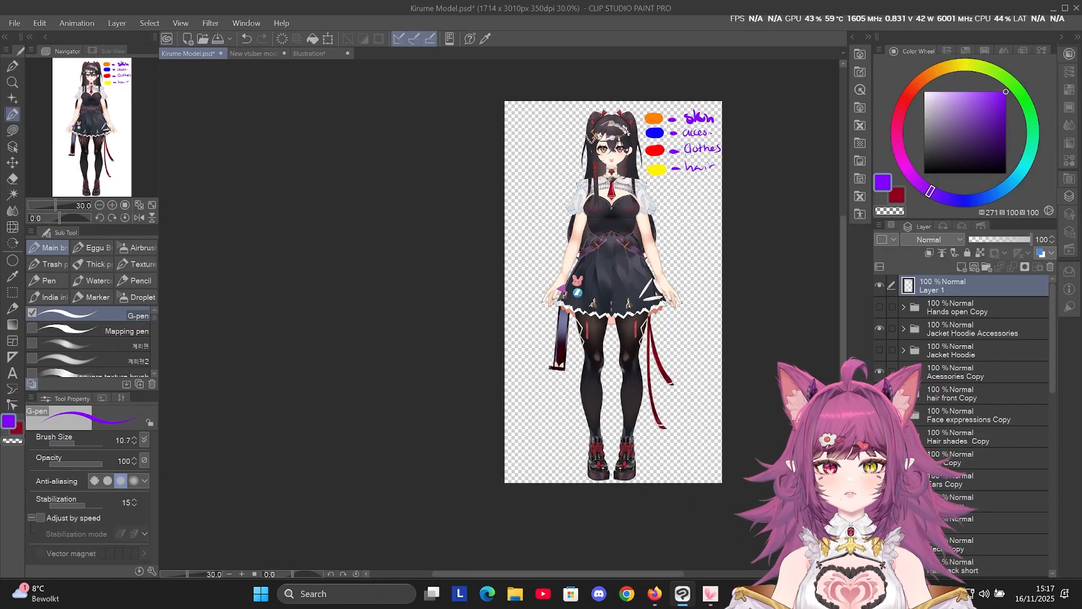
pyautogui.scroll(3, 685, 149)
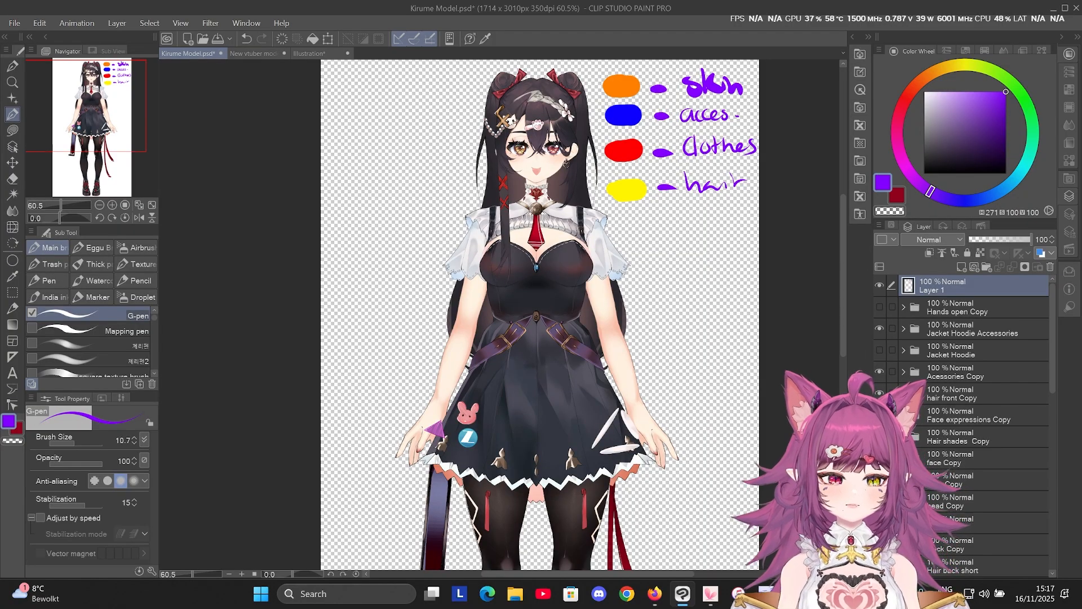
pyautogui.click(938, 353)
pyautogui.keyDown('ctrl'); pyautogui.click(939, 331); pyautogui.keyUp('ctrl')
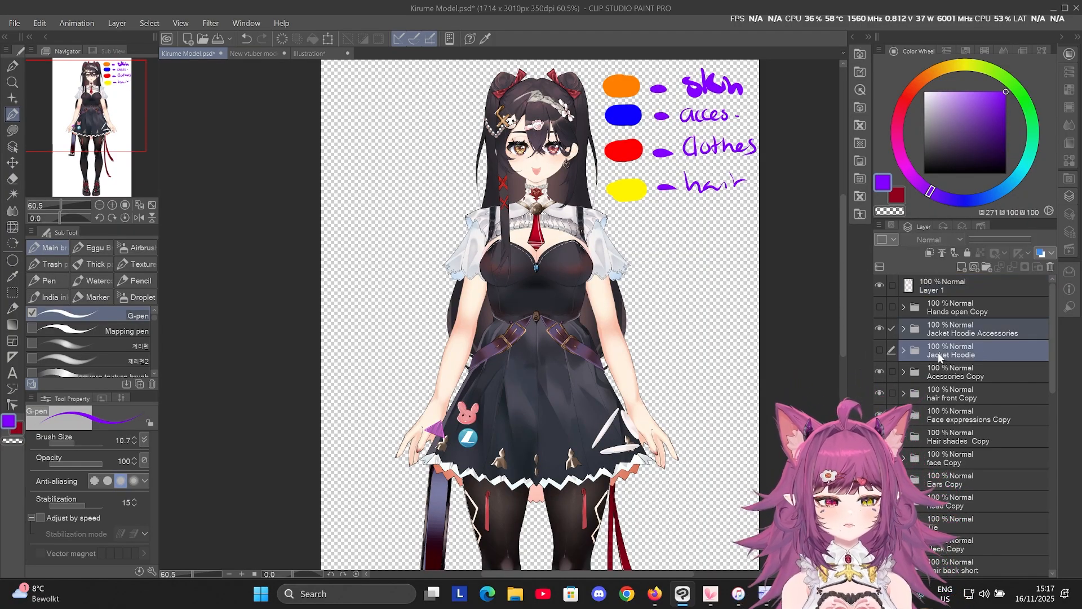
pyautogui.click(893, 241)
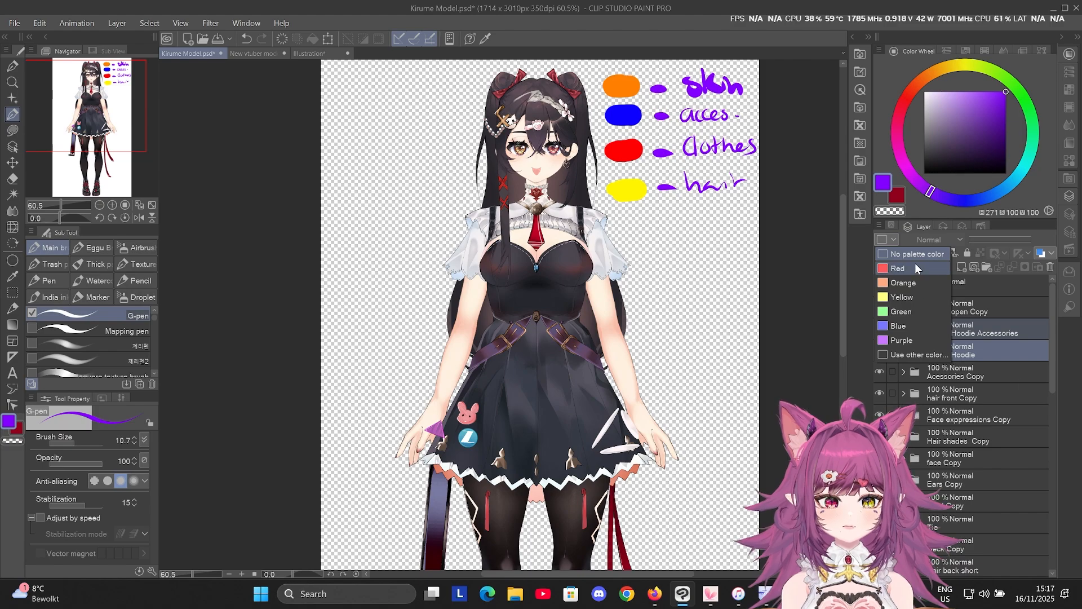
pyautogui.click(935, 269)
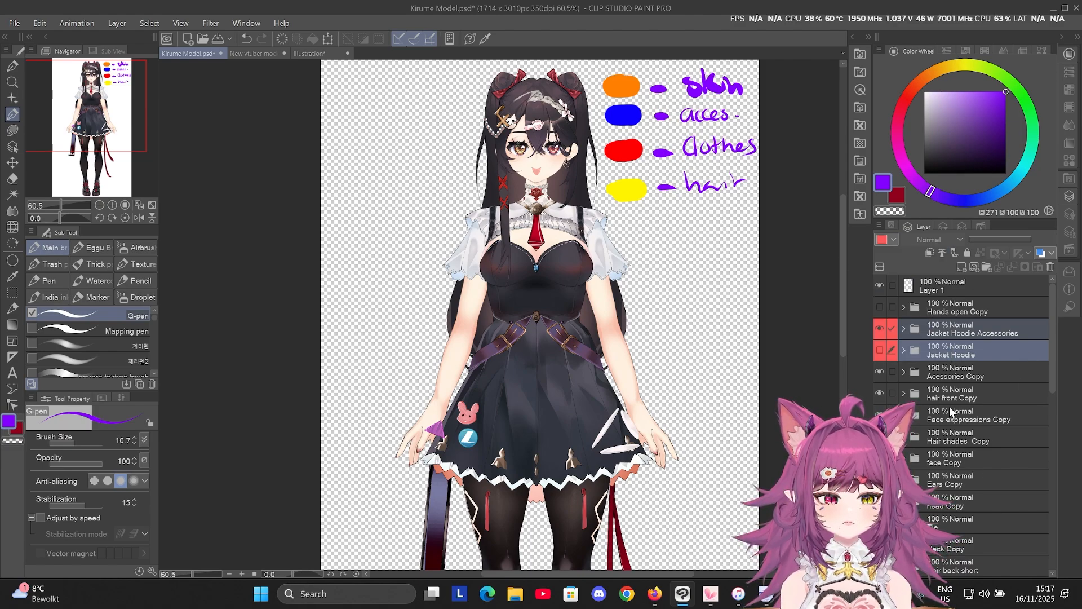
# Mark the Jacket Hood Fold and Jacket accesorries folders with the Red palette color.
pyautogui.scroll(-4, 950, 411)
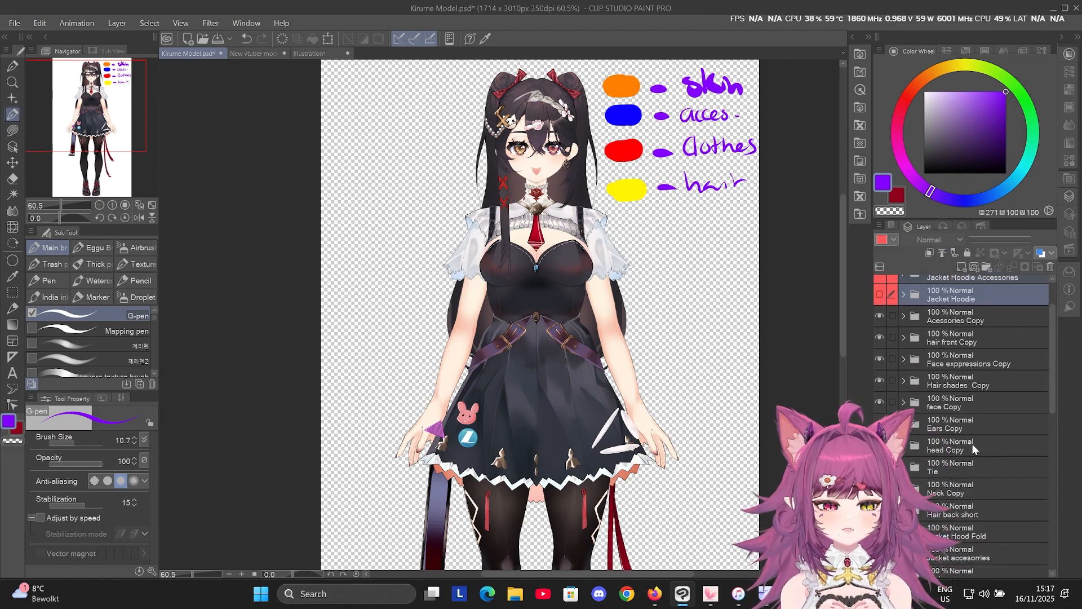
pyautogui.click(946, 452)
pyautogui.scroll(-2, 971, 436)
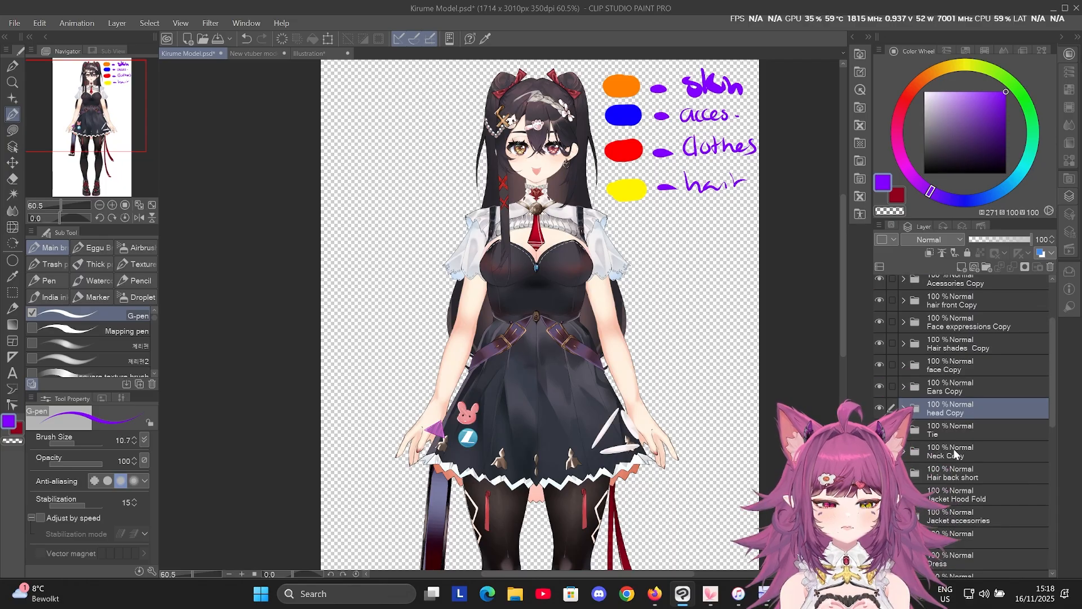
pyautogui.click(950, 495)
pyautogui.click(883, 241)
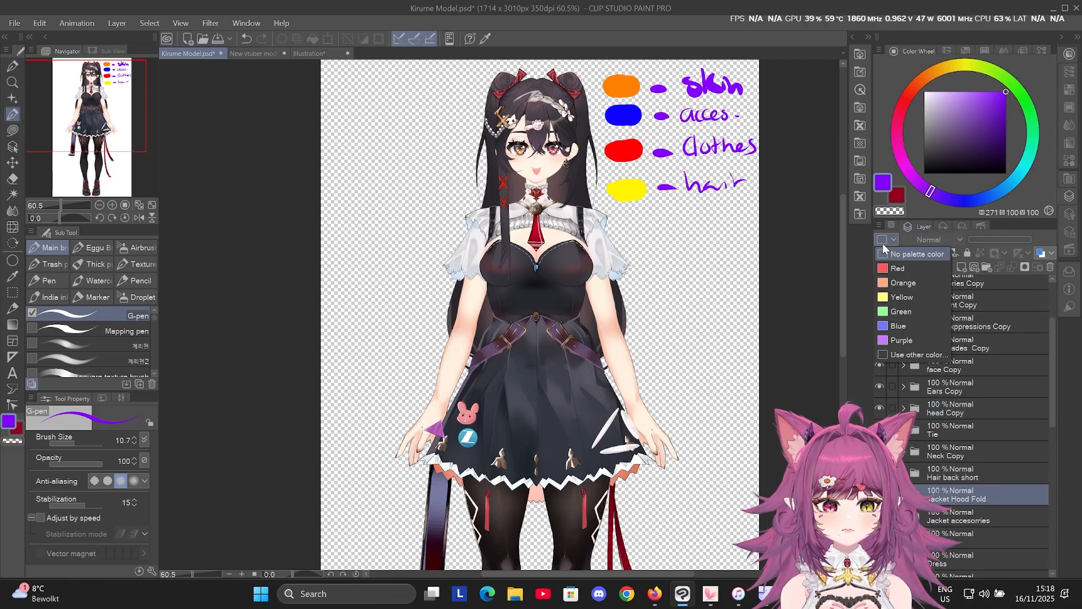
pyautogui.click(910, 268)
pyautogui.scroll(-2, 971, 524)
pyautogui.click(947, 478)
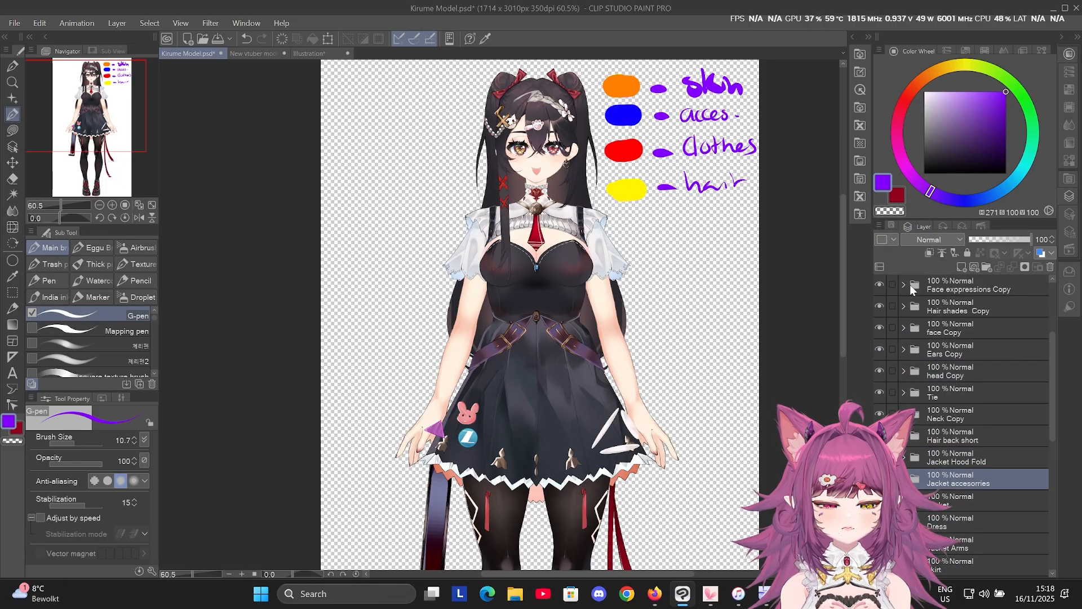
pyautogui.click(894, 239)
pyautogui.click(897, 268)
# Apply the Red palette color to the Jacket, Dress, Jacket Arms and skirt folders plus Back cloth, Jacket Back and Jacket hood behind.
pyautogui.scroll(-2, 958, 395)
pyautogui.click(961, 465)
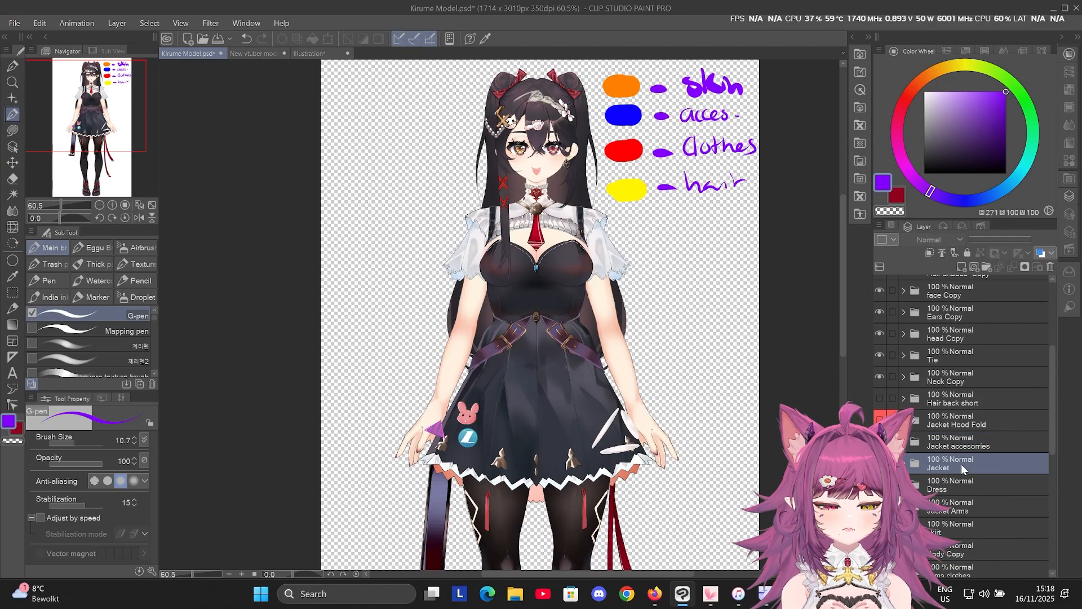
pyautogui.scroll(-3, 1009, 519)
pyautogui.keyDown('shift'); pyautogui.click(947, 479); pyautogui.keyUp('shift')
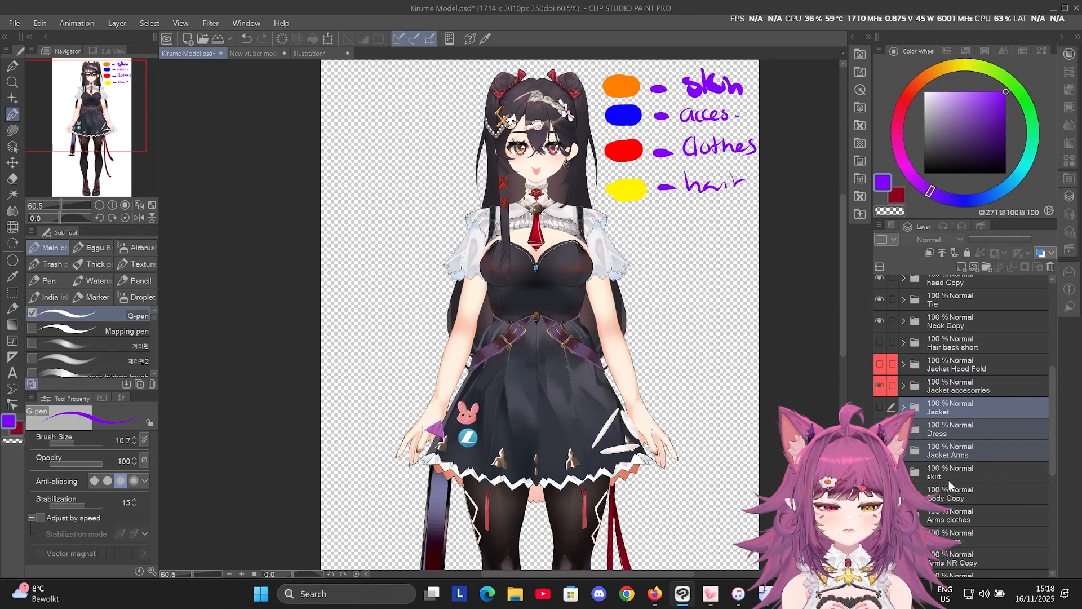
pyautogui.scroll(-9, 982, 498)
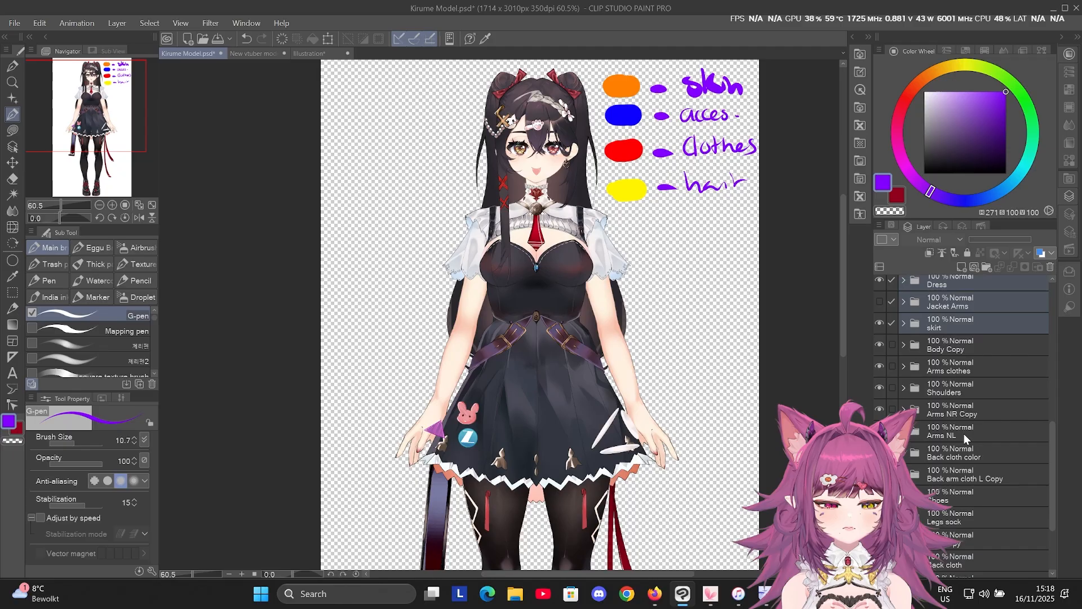
pyautogui.scroll(-3, 972, 451)
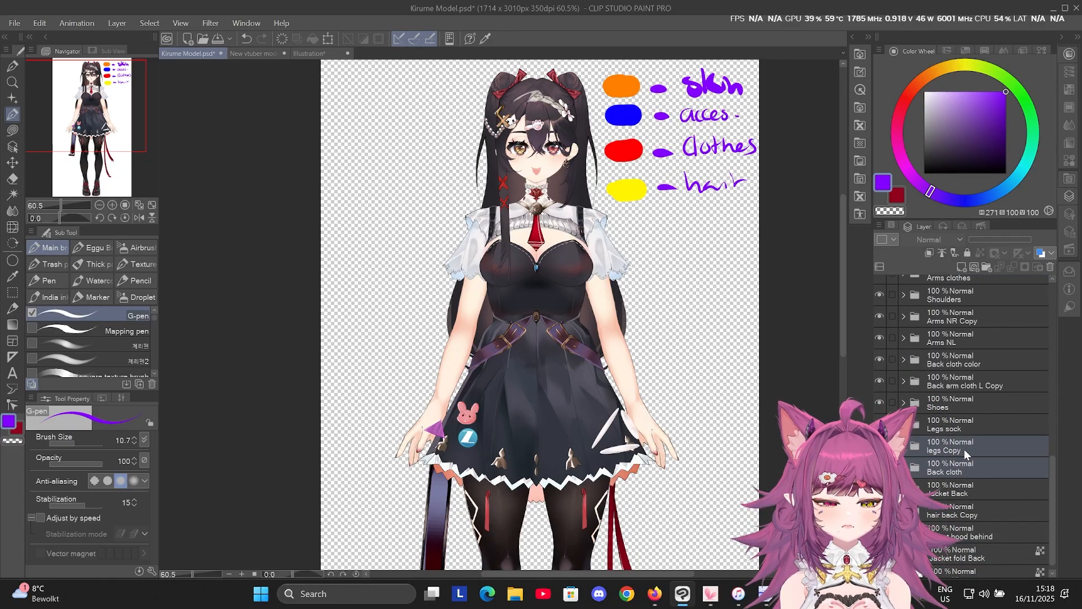
pyautogui.click(967, 471)
pyautogui.keyDown('shift'); pyautogui.click(966, 488); pyautogui.keyUp('shift')
pyautogui.keyDown('shift'); pyautogui.click(982, 530); pyautogui.keyUp('shift')
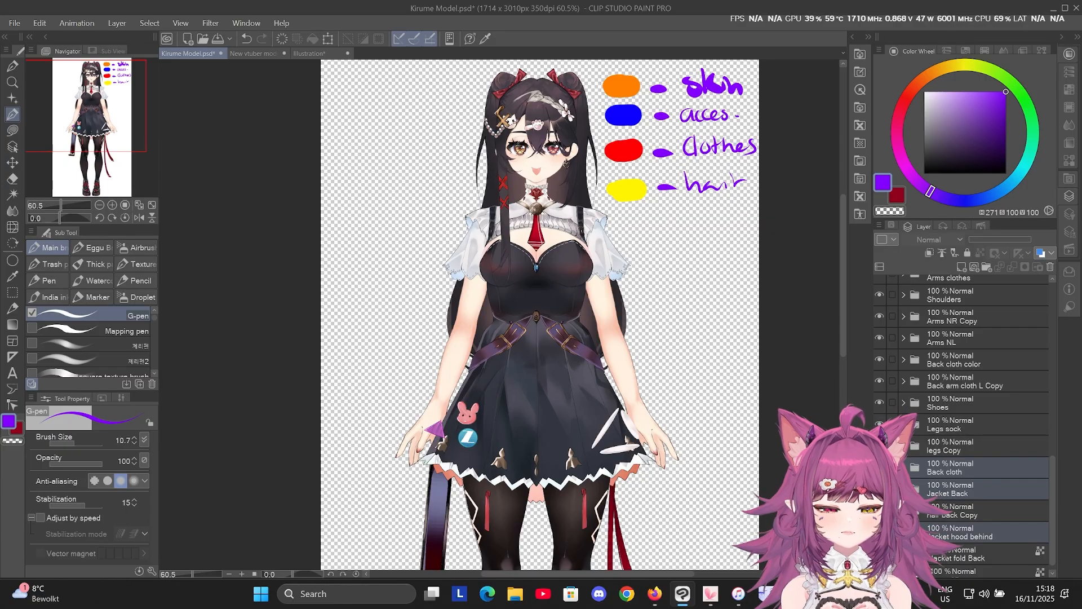
pyautogui.click(885, 240)
pyautogui.click(896, 272)
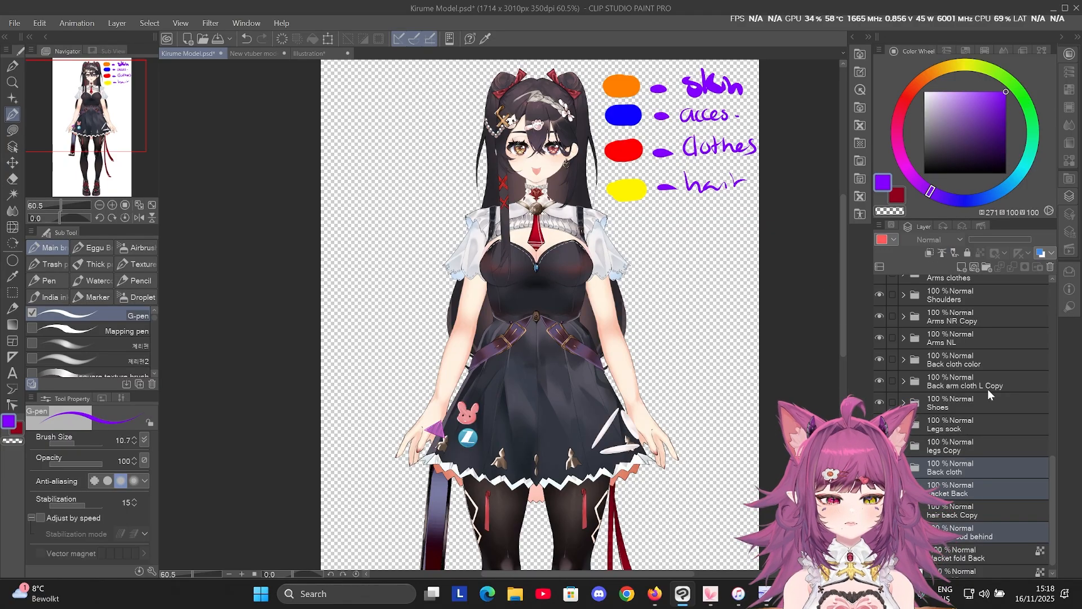
# Apply the Orange palette color to the Hands open, Face exppressions, face, Ears, head and Neck Copy folders.
pyautogui.scroll(6, 987, 390)
pyautogui.scroll(6, 928, 309)
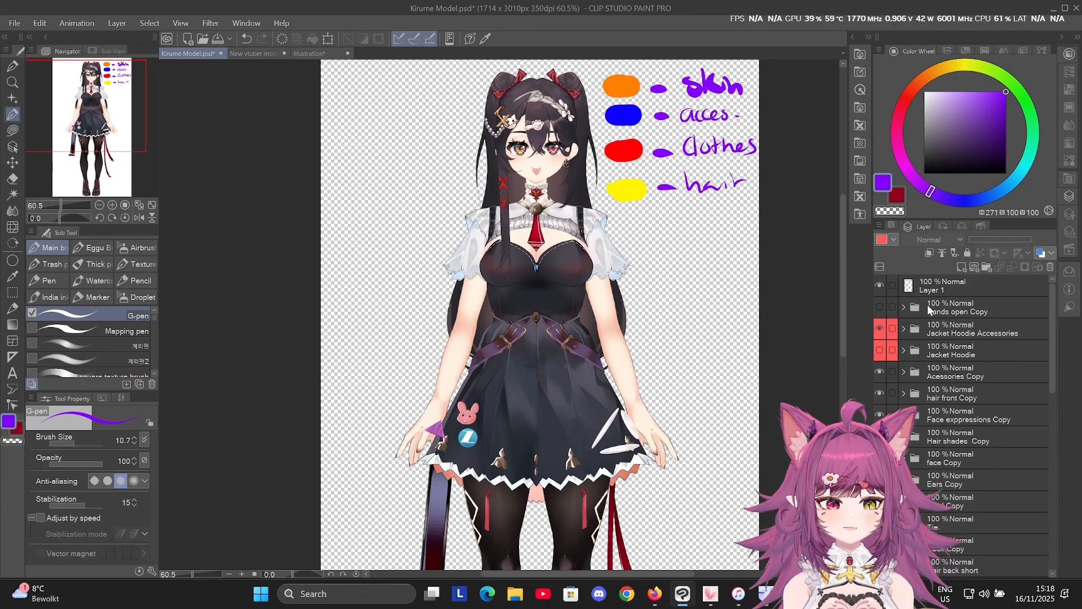
pyautogui.click(956, 313)
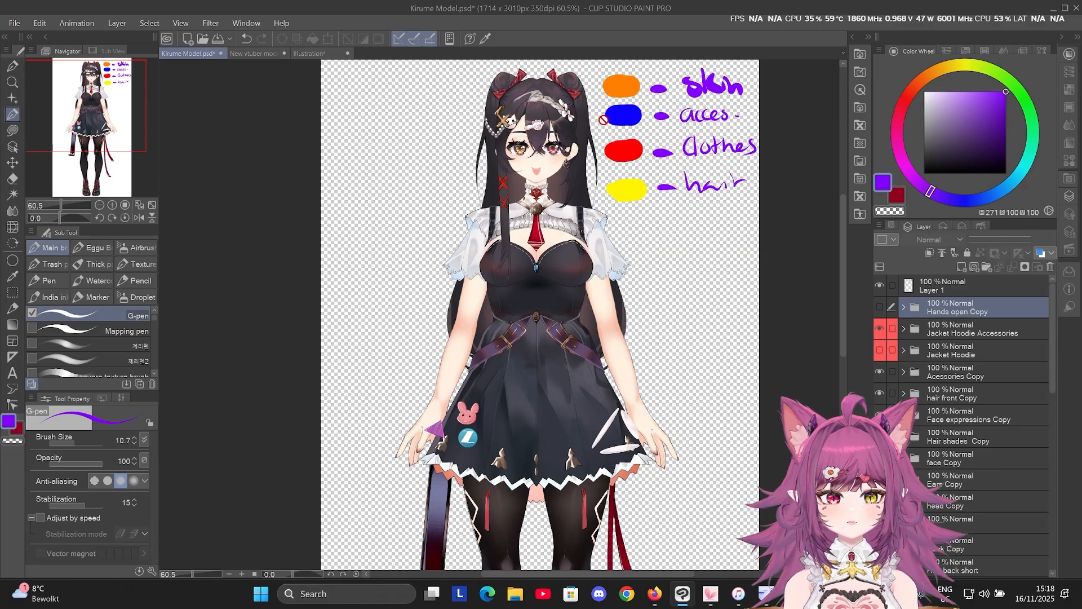
pyautogui.scroll(-1, 986, 368)
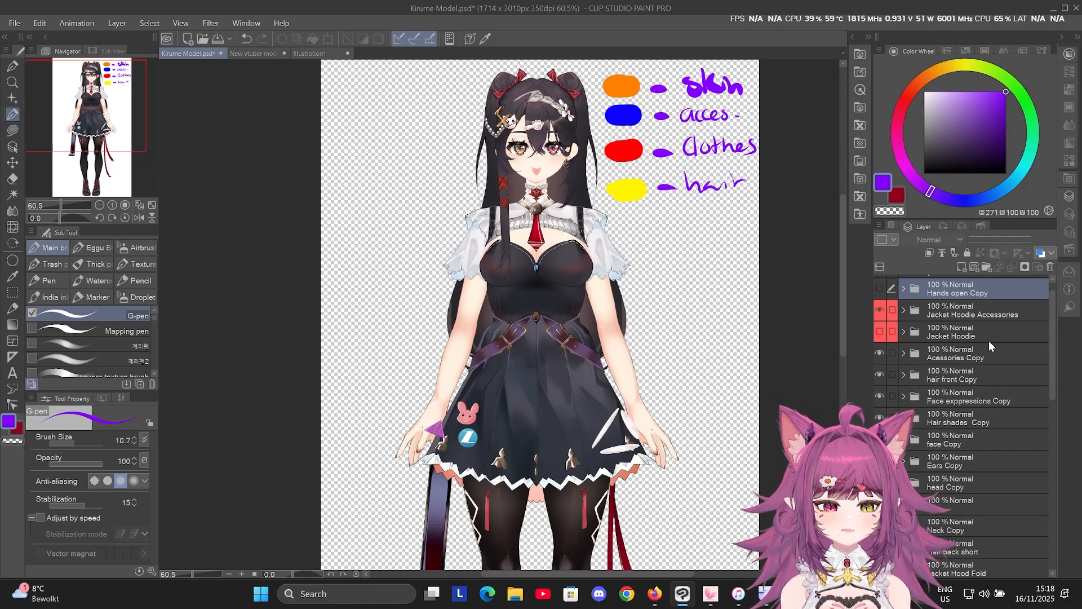
pyautogui.scroll(-1, 963, 434)
pyautogui.keyDown('ctrl'); pyautogui.click(963, 380); pyautogui.keyUp('ctrl')
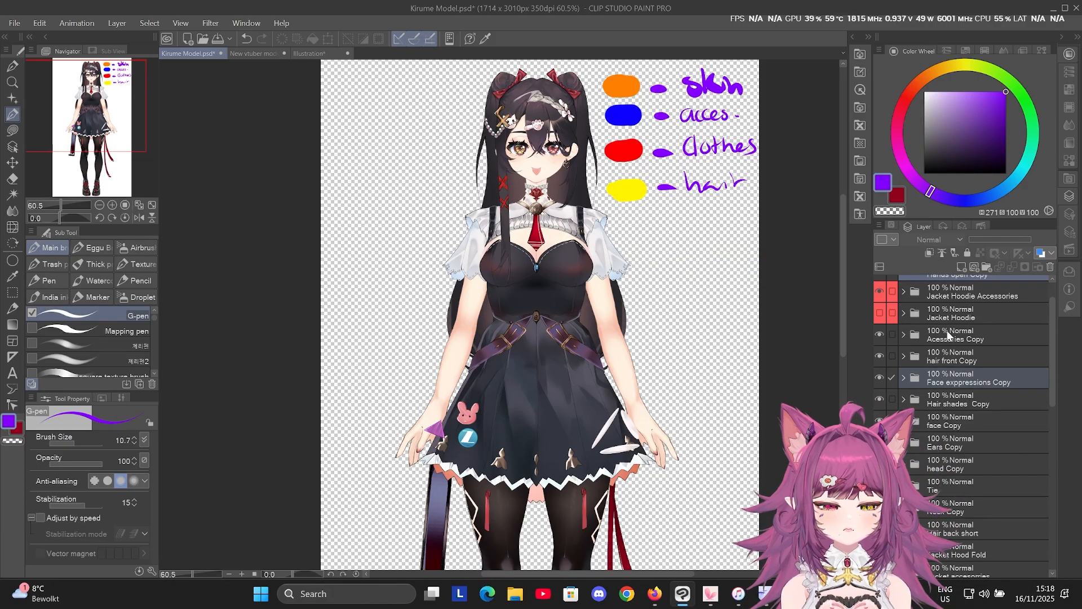
pyautogui.keyDown('ctrl'); pyautogui.click(964, 423); pyautogui.keyUp('ctrl')
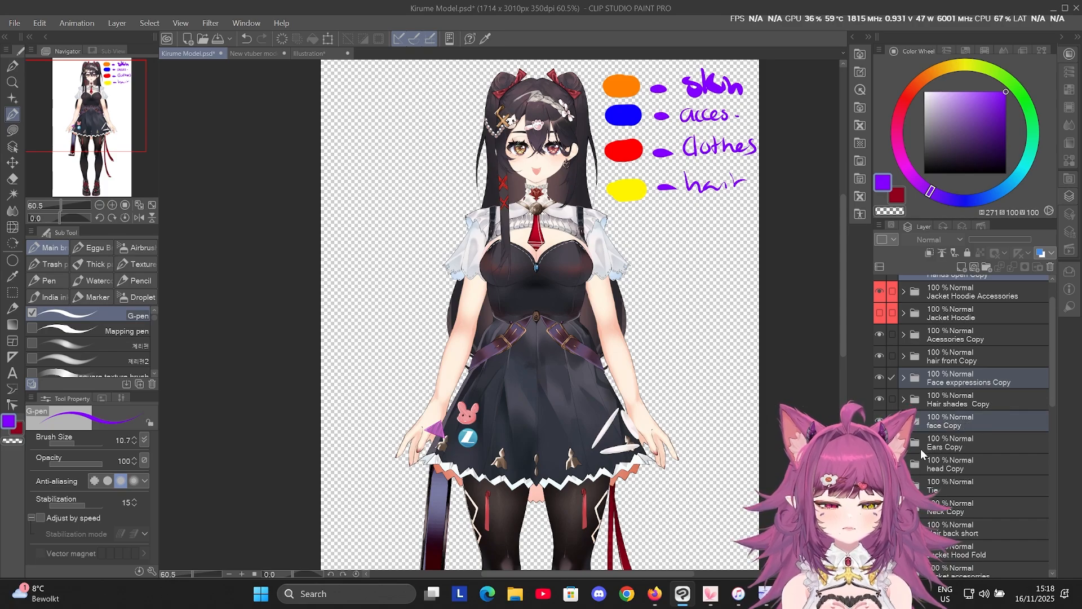
pyautogui.keyDown('ctrl'); pyautogui.click(936, 445); pyautogui.keyUp('ctrl')
pyautogui.scroll(-2, 943, 429)
pyautogui.keyDown('ctrl'); pyautogui.click(947, 431); pyautogui.keyUp('ctrl')
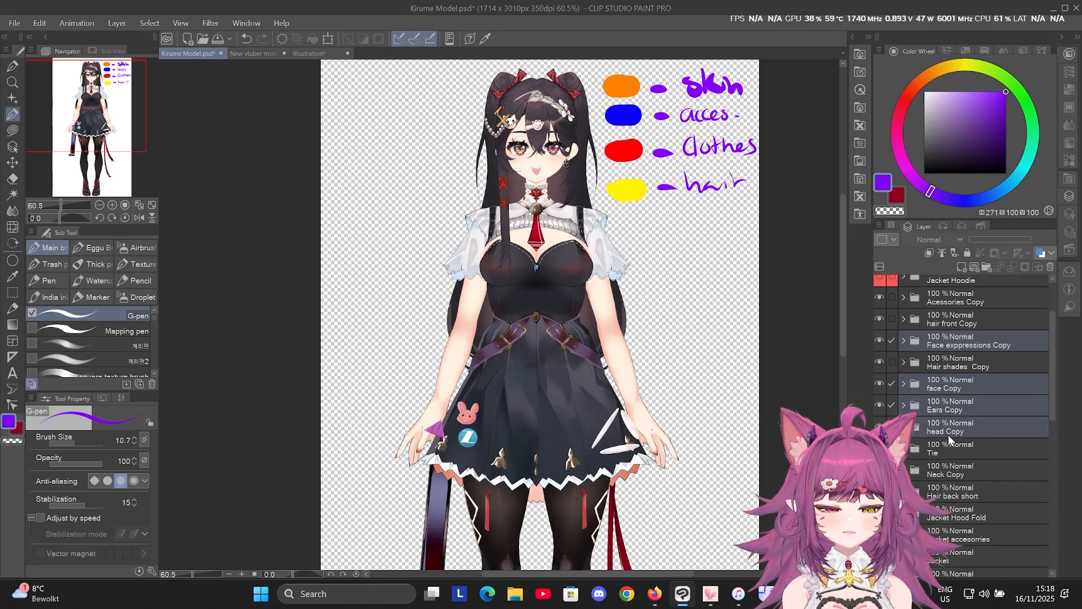
pyautogui.scroll(-3, 972, 427)
pyautogui.scroll(-5, 992, 434)
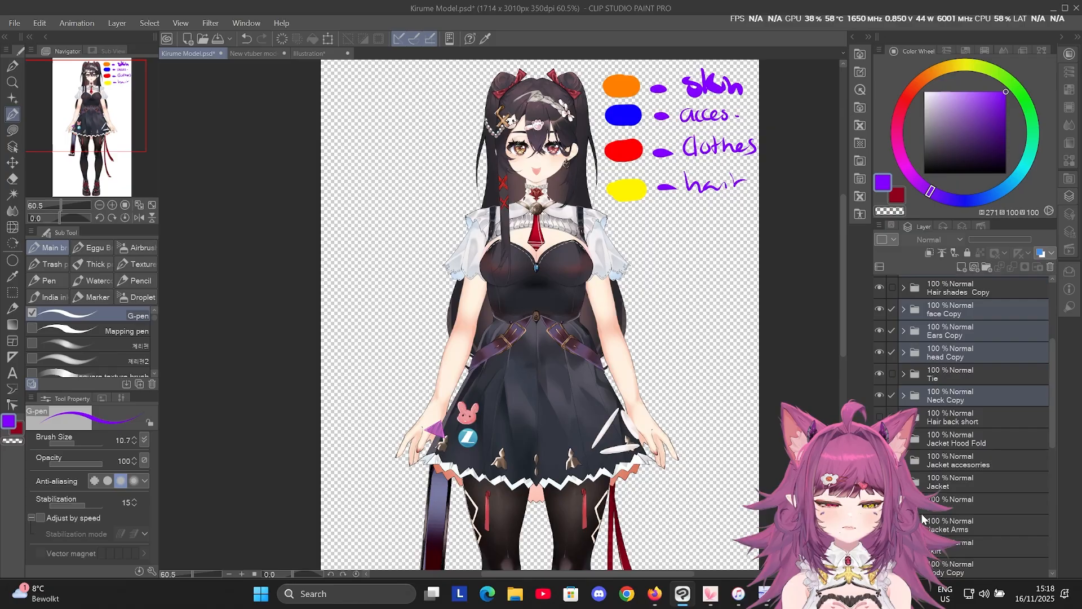
# Assign the Orange palette color to the Body Copy folder and Red to the Arms clothes folder.
pyautogui.keyDown('ctrl'); pyautogui.click(978, 439); pyautogui.keyUp('ctrl')
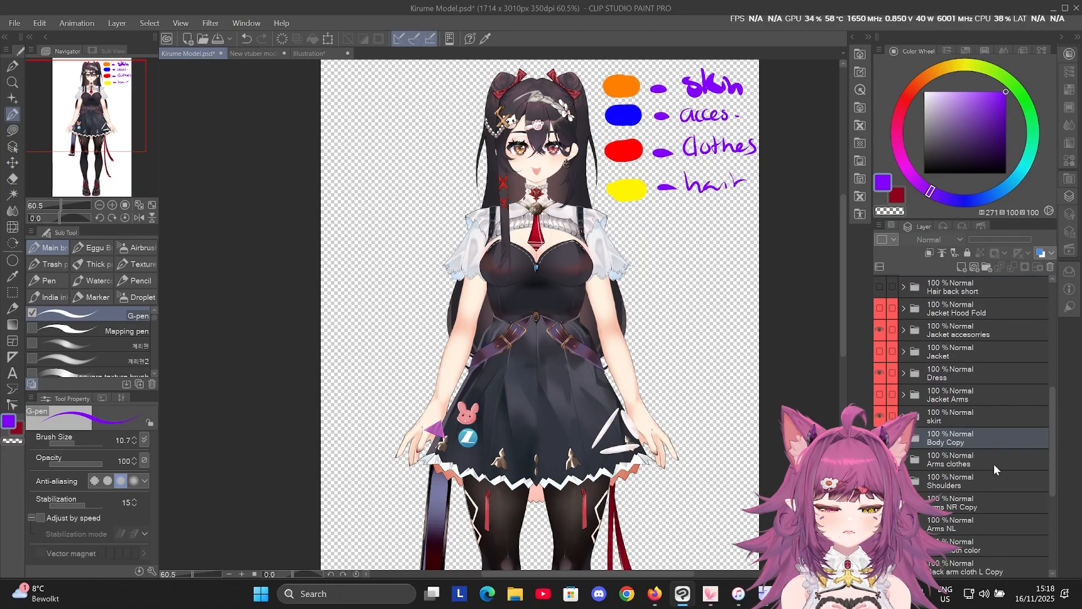
pyautogui.scroll(-1, 983, 466)
pyautogui.keyDown('ctrl'); pyautogui.click(980, 441); pyautogui.keyUp('ctrl')
pyautogui.keyDown('ctrl'); pyautogui.click(969, 444); pyautogui.keyUp('ctrl')
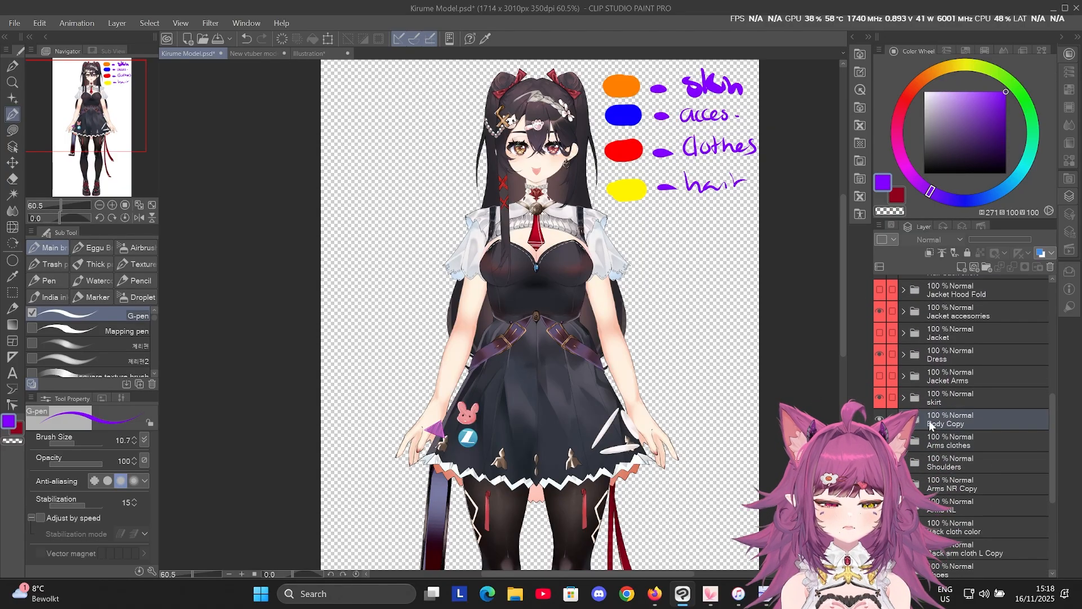
pyautogui.click(955, 444)
pyautogui.click(884, 240)
pyautogui.click(890, 266)
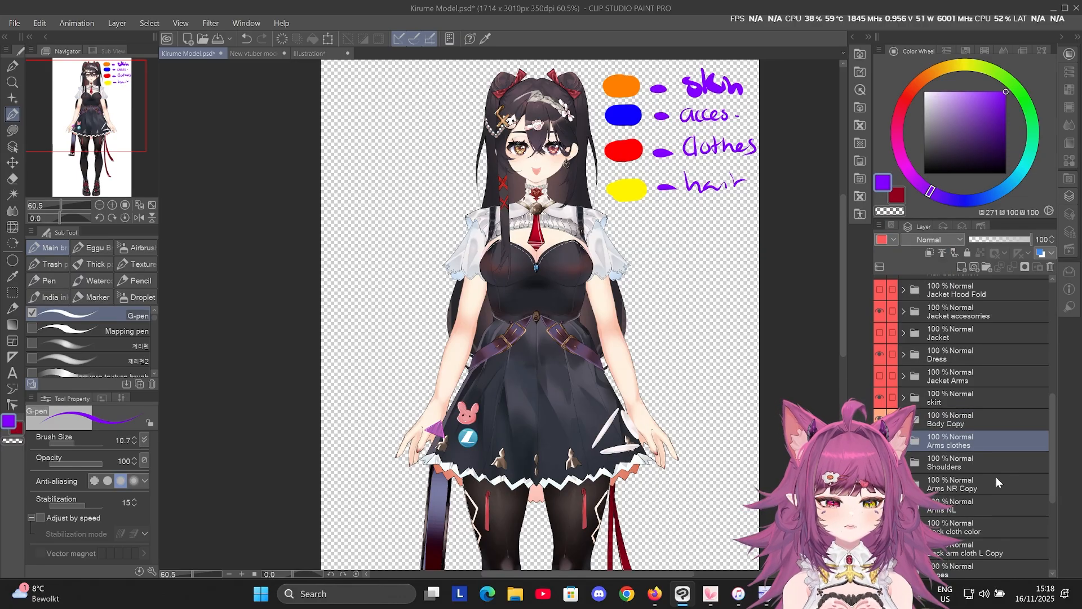
# Mark the Shoulders, Arms NR Copy and Arms NL folders with the Orange palette color.
pyautogui.scroll(-2, 958, 445)
pyautogui.click(941, 427)
pyautogui.click(893, 238)
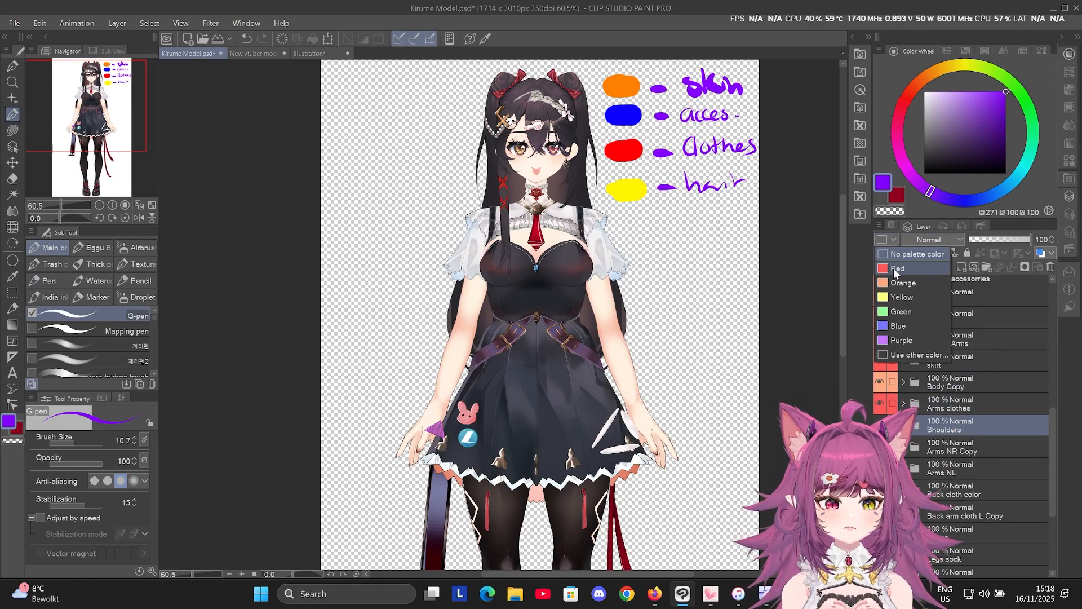
pyautogui.click(901, 278)
pyautogui.keyDown('ctrl'); pyautogui.click(960, 448); pyautogui.keyUp('ctrl')
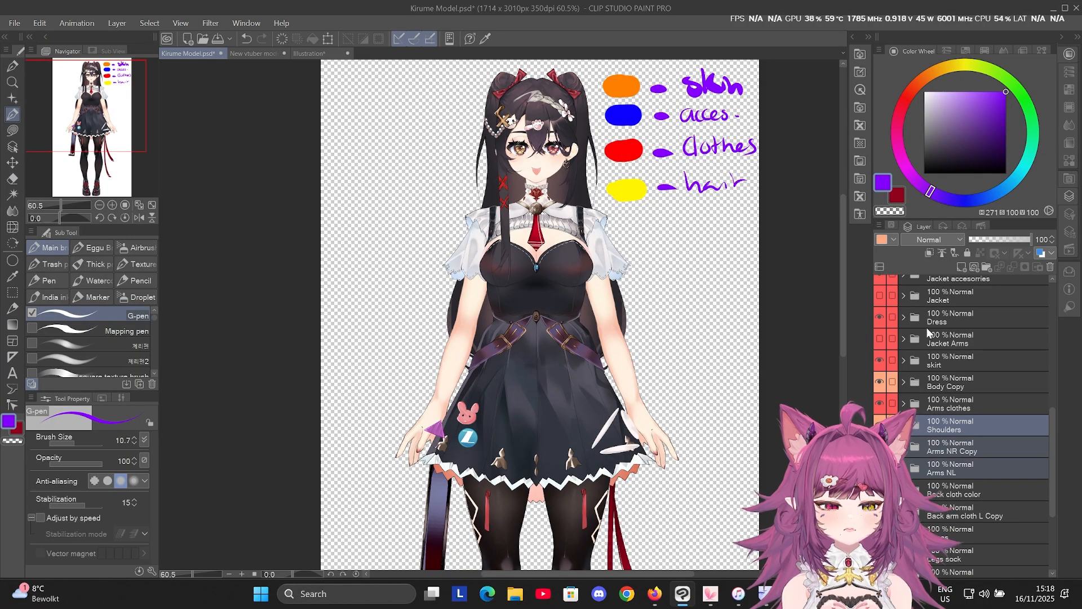
pyautogui.click(893, 239)
pyautogui.click(902, 278)
# Assign the Red palette color to the Back cloth color and Back arm cloth L Copy folders.
pyautogui.scroll(-2, 972, 444)
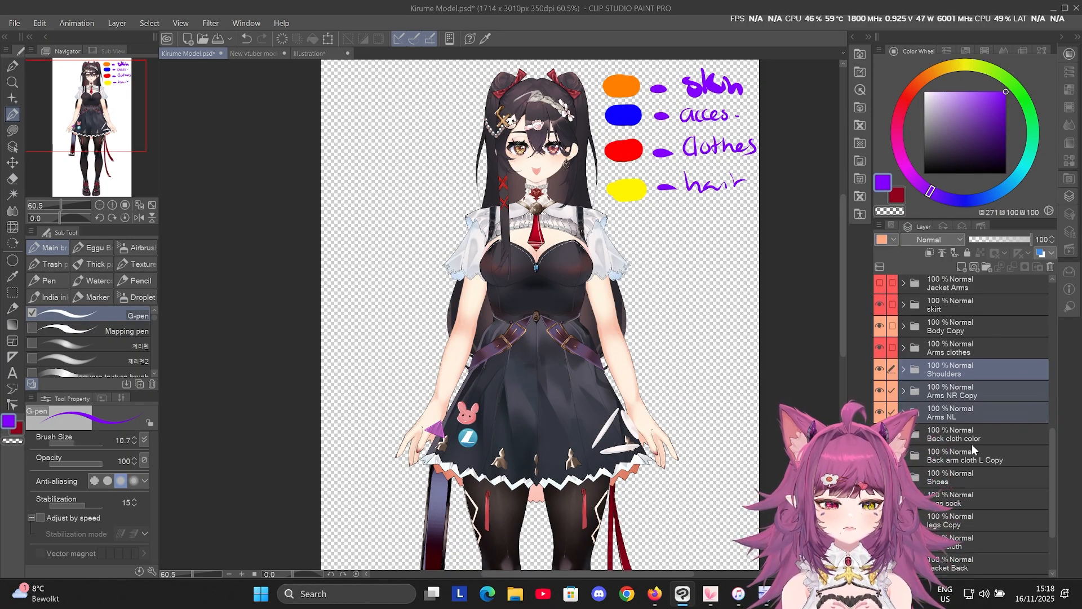
pyautogui.click(970, 441)
pyautogui.click(890, 239)
pyautogui.click(905, 273)
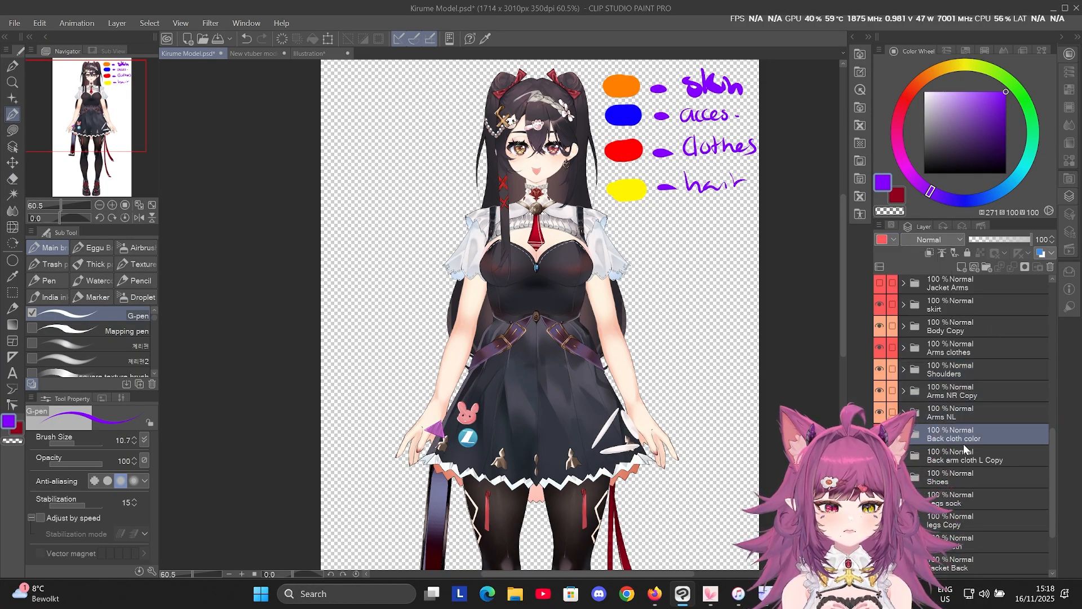
pyautogui.click(948, 460)
pyautogui.click(891, 239)
pyautogui.click(908, 269)
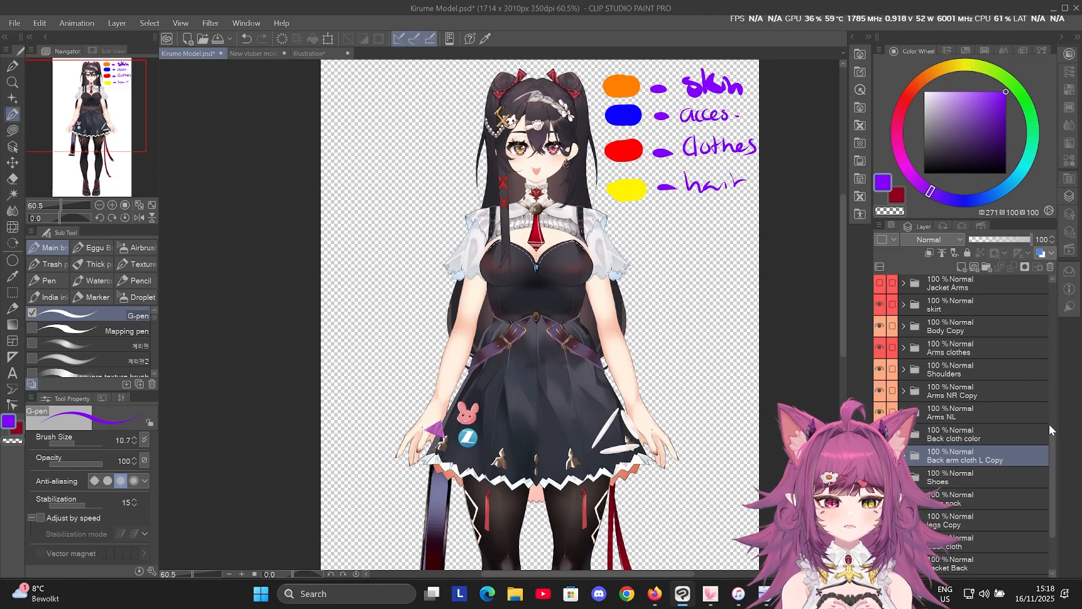
# Mark the Shoes and Legs sock folders with the Red palette color.
pyautogui.click(940, 476)
pyautogui.click(891, 240)
pyautogui.click(904, 273)
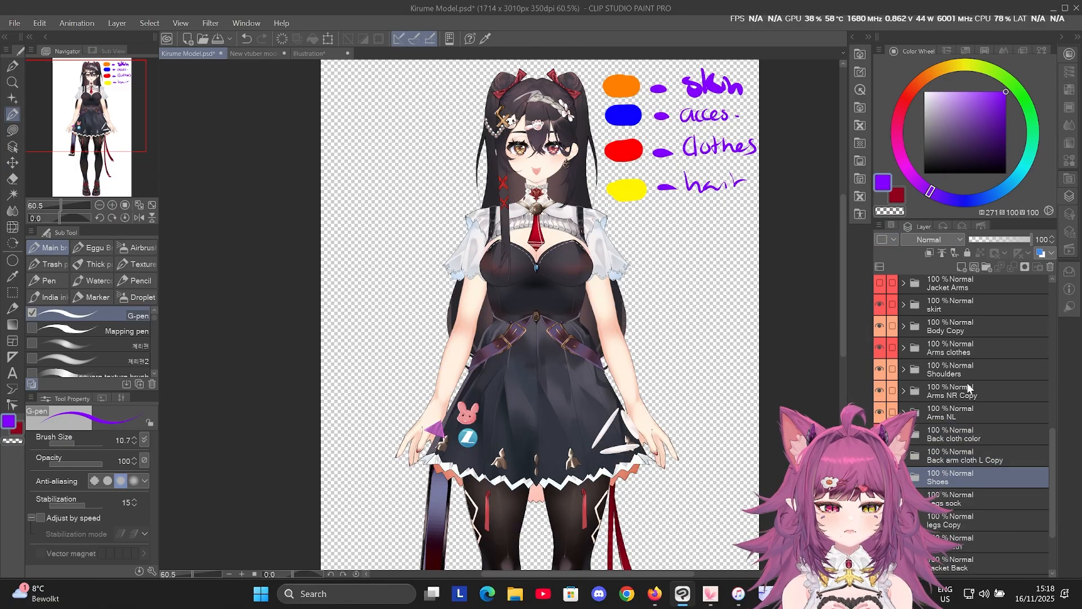
pyautogui.click(958, 498)
pyautogui.click(894, 241)
pyautogui.click(905, 272)
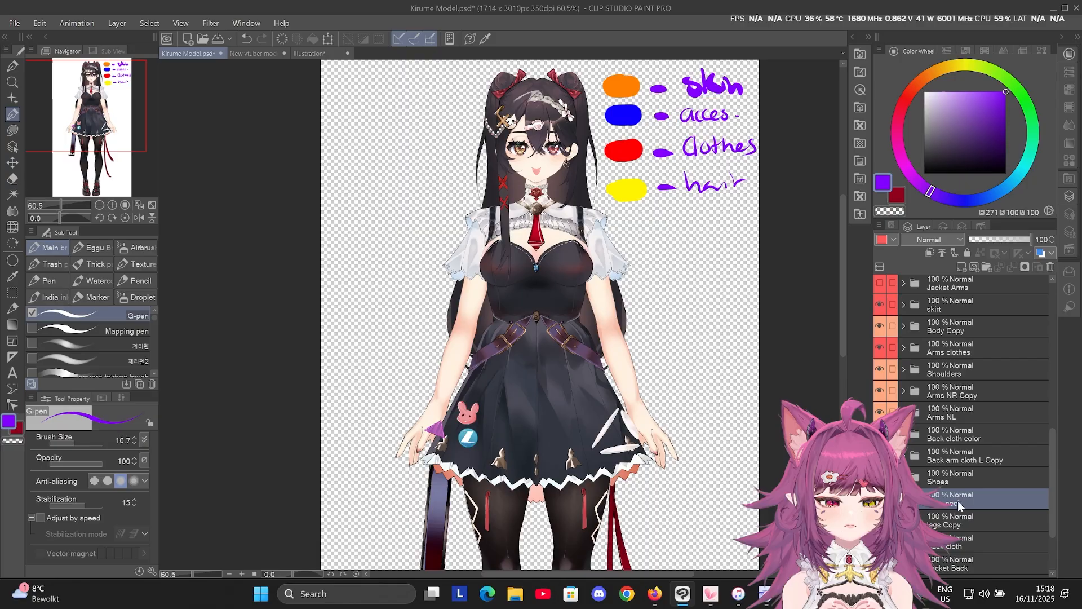
# Assign the Orange palette color to the legs Copy folder.
pyautogui.click(952, 519)
pyautogui.click(893, 240)
pyautogui.click(905, 273)
# Apply the Yellow palette color to the hair back Copy and Hair back short folders.
pyautogui.scroll(-3, 970, 481)
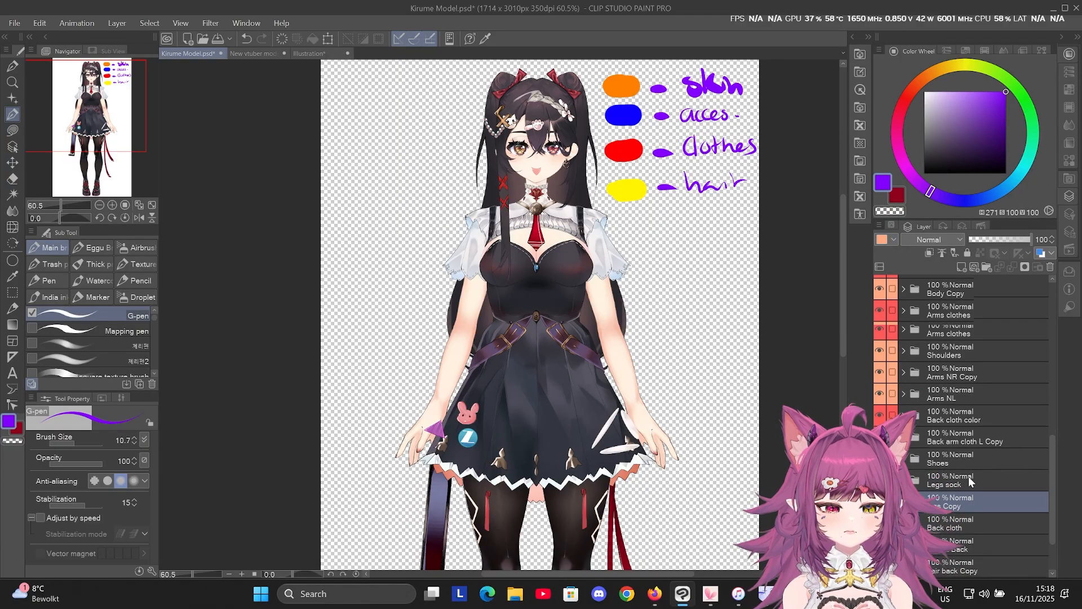
pyautogui.click(953, 506)
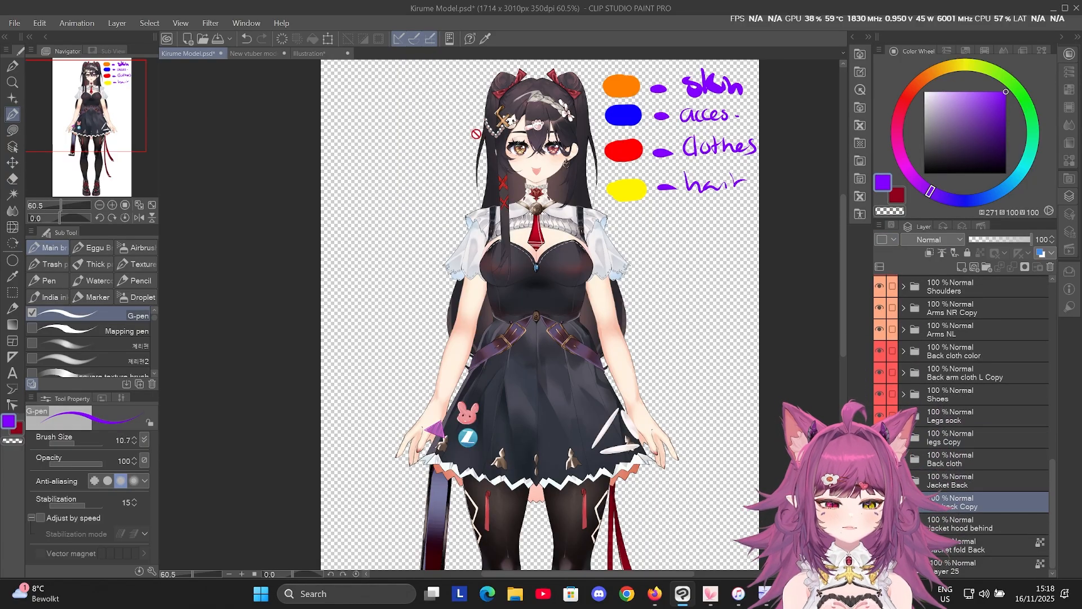
pyautogui.click(894, 240)
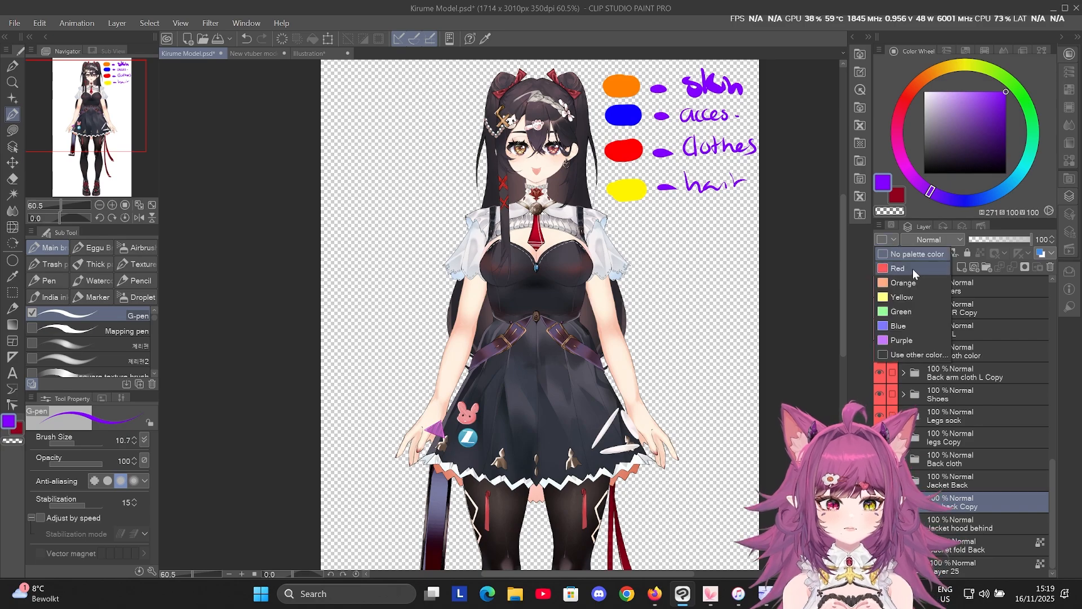
pyautogui.click(913, 288)
pyautogui.scroll(10, 959, 508)
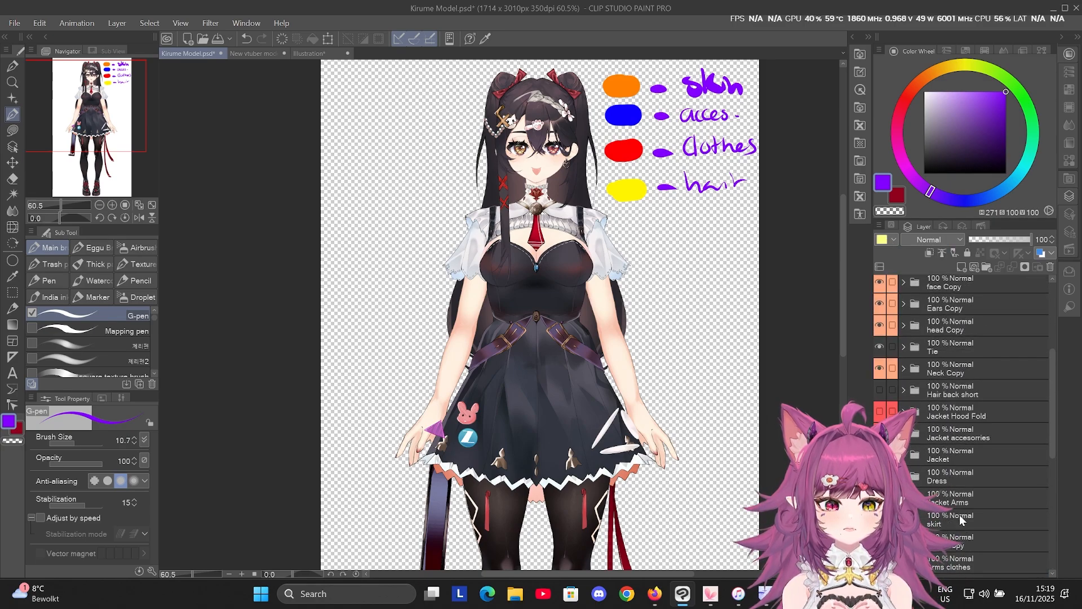
pyautogui.click(948, 390)
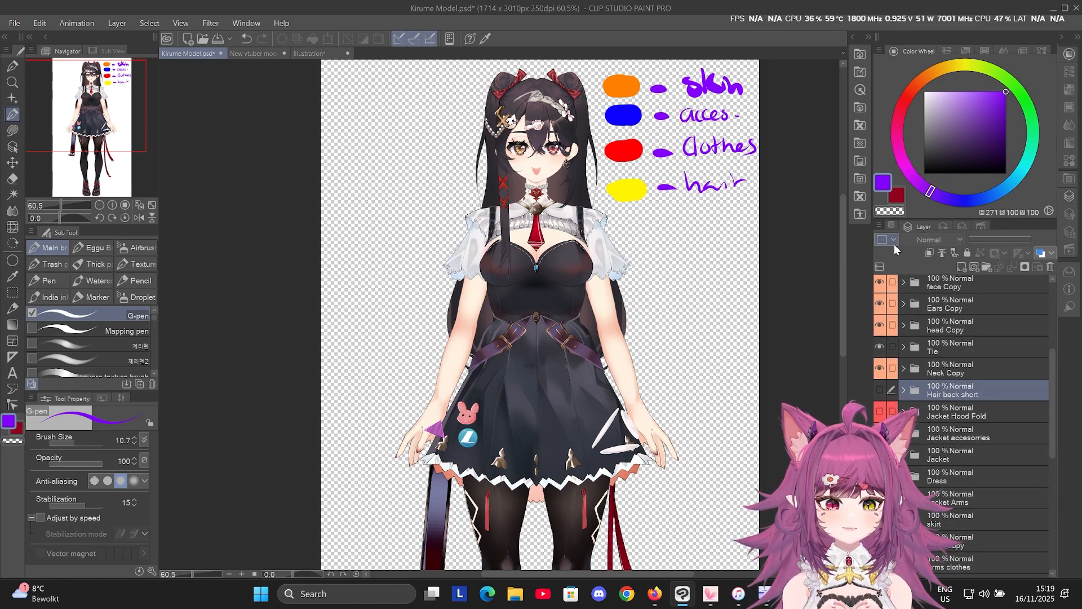
pyautogui.click(893, 243)
# Assign the Red palette color to the Tie folder.
pyautogui.scroll(1, 958, 389)
pyautogui.click(927, 365)
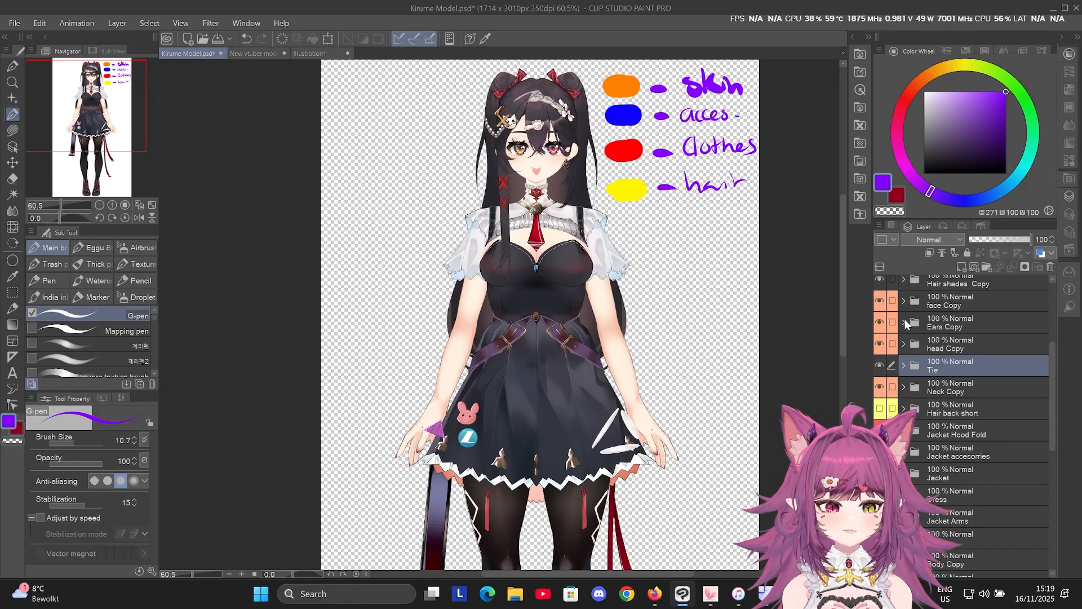
pyautogui.click(893, 240)
pyautogui.click(888, 268)
# Mark the Hair shades Copy and hair front Copy folders with the Yellow palette color.
pyautogui.scroll(2, 929, 420)
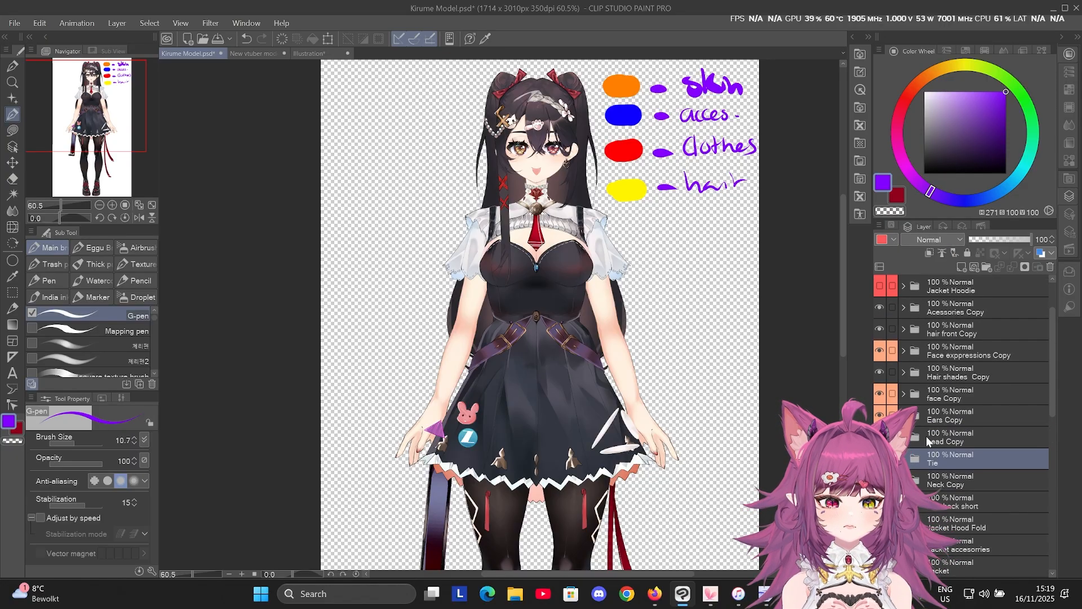
pyautogui.scroll(1, 961, 462)
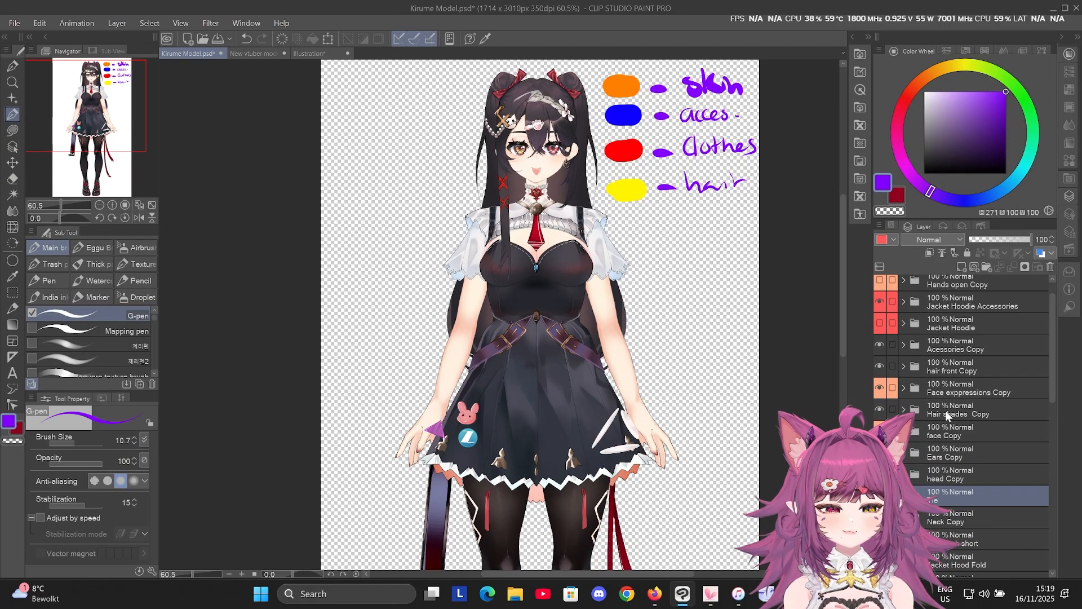
pyautogui.click(945, 410)
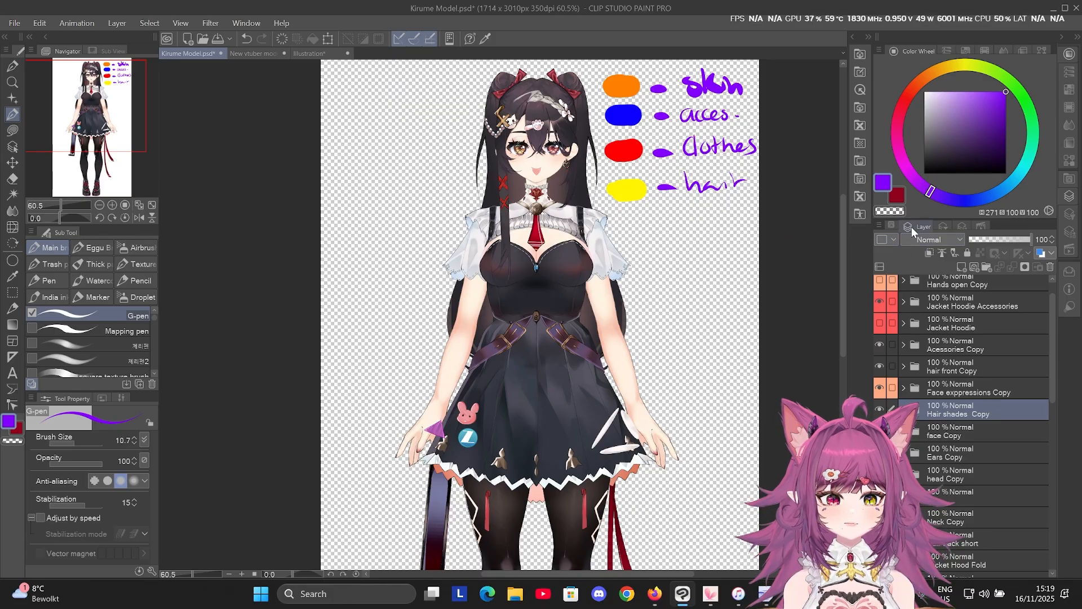
pyautogui.click(893, 240)
pyautogui.click(924, 282)
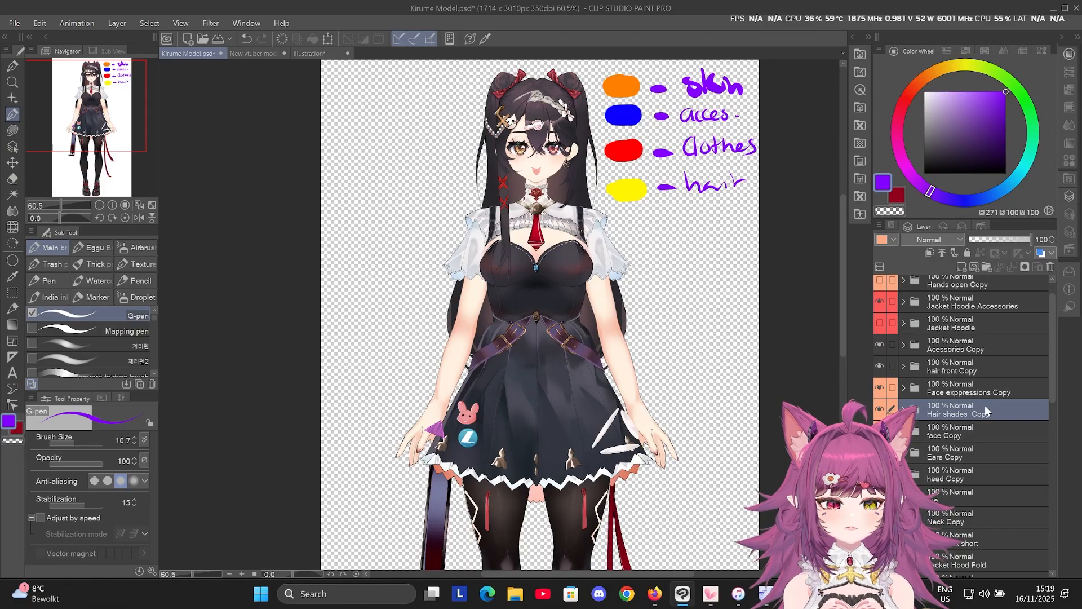
pyautogui.click(888, 239)
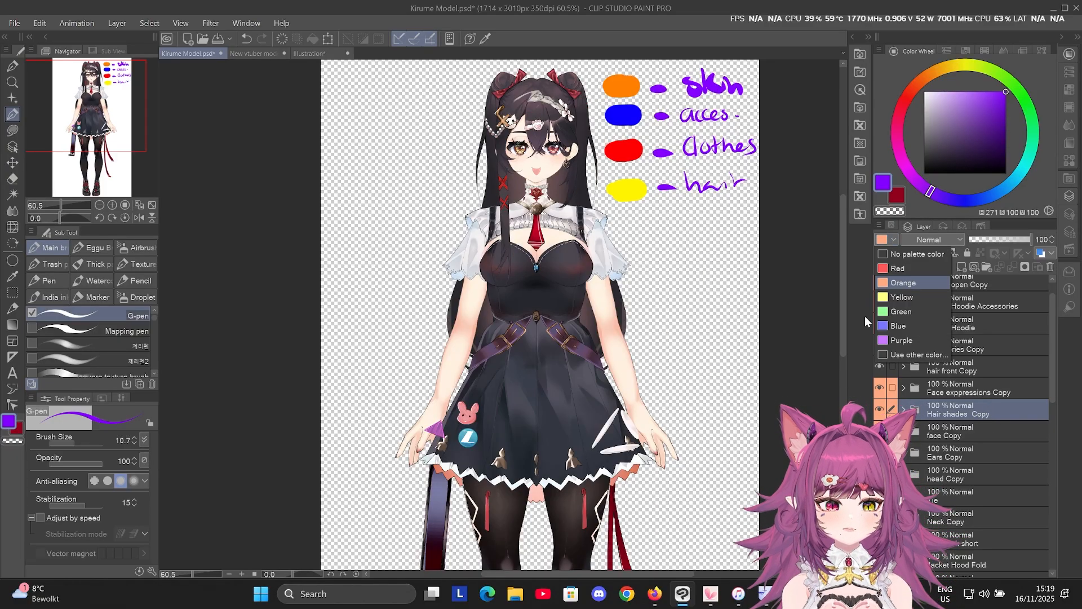
pyautogui.click(907, 297)
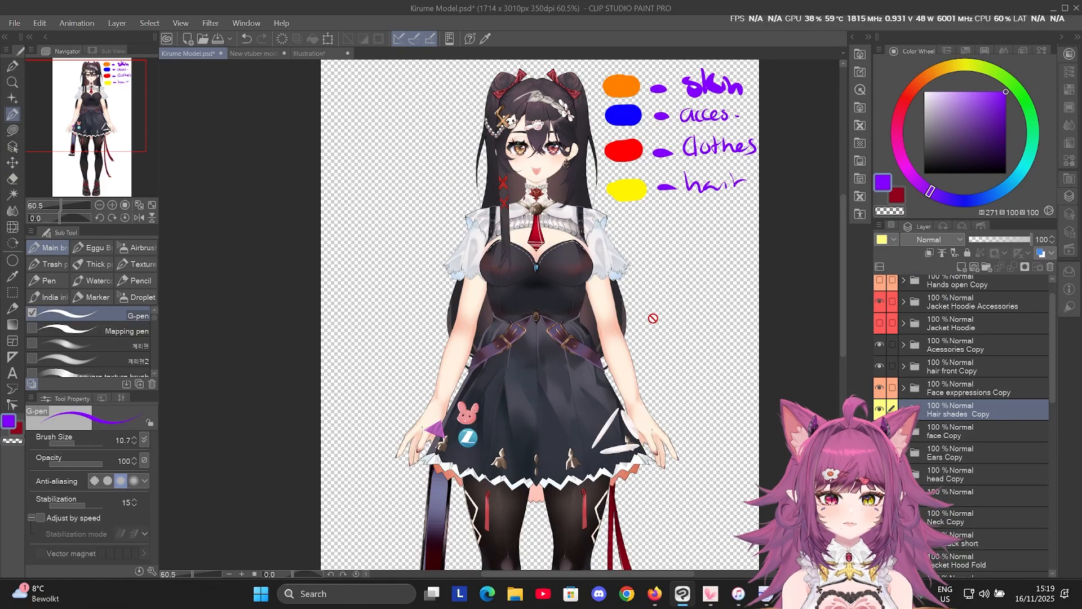
pyautogui.scroll(1, 945, 391)
pyautogui.click(946, 389)
pyautogui.click(893, 239)
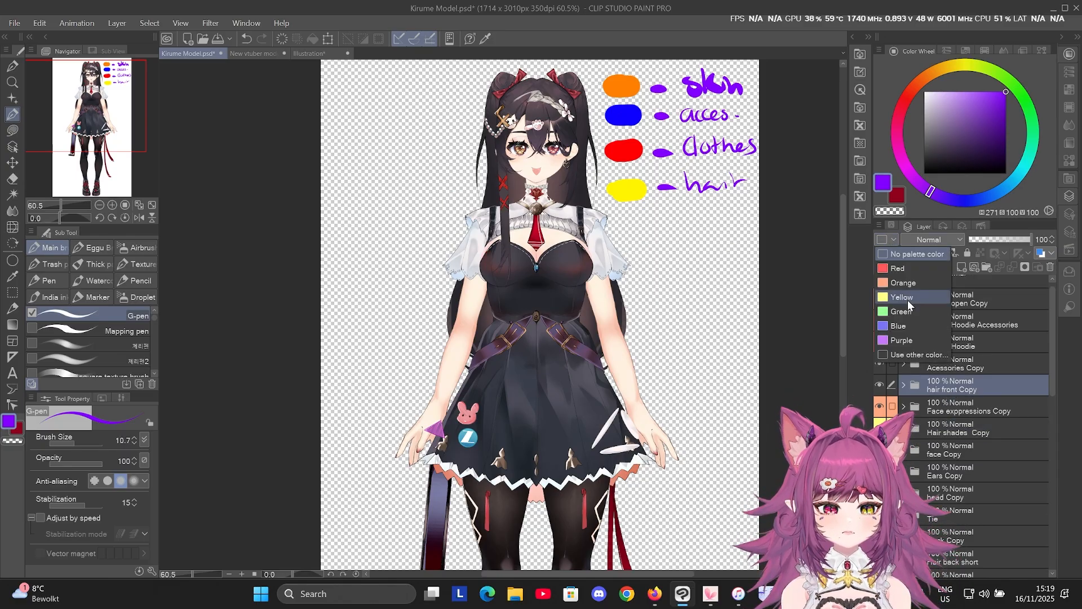
pyautogui.click(907, 300)
# Assign the Blue palette color to the Acessories Copy folder.
pyautogui.click(951, 362)
pyautogui.click(894, 240)
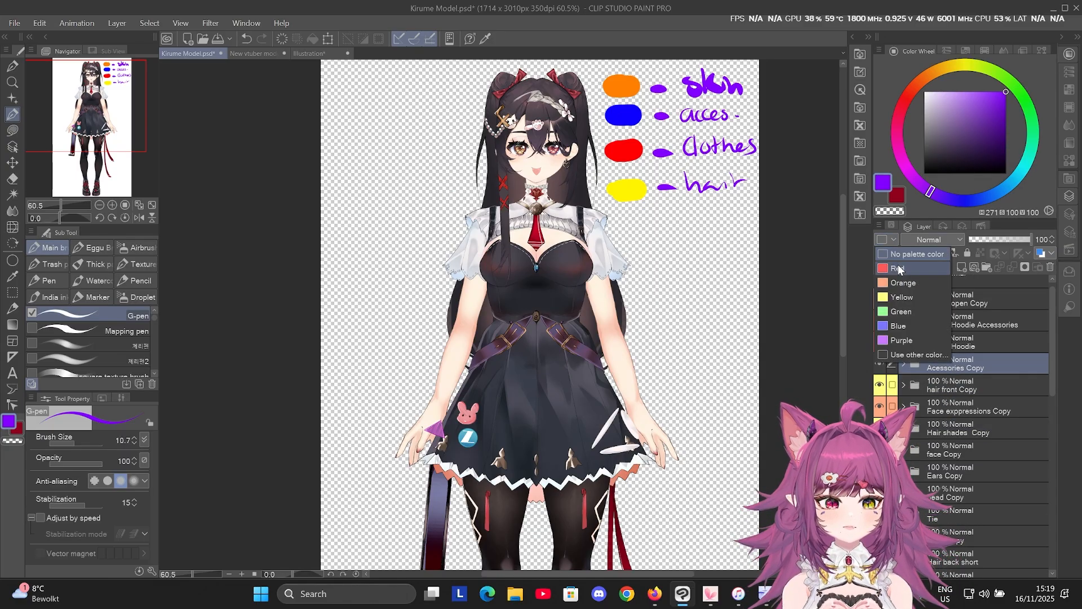
pyautogui.click(900, 326)
# Check the color-coded folders throughout the layer stack and select Layer 1.
pyautogui.scroll(-5, 958, 339)
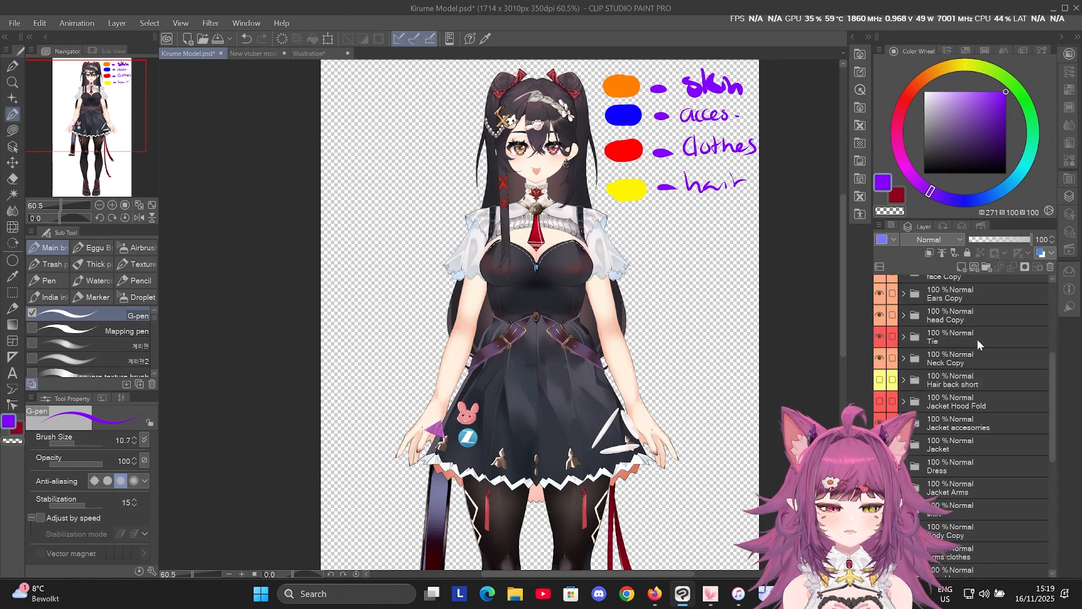
pyautogui.scroll(-2, 978, 349)
pyautogui.scroll(-3, 987, 418)
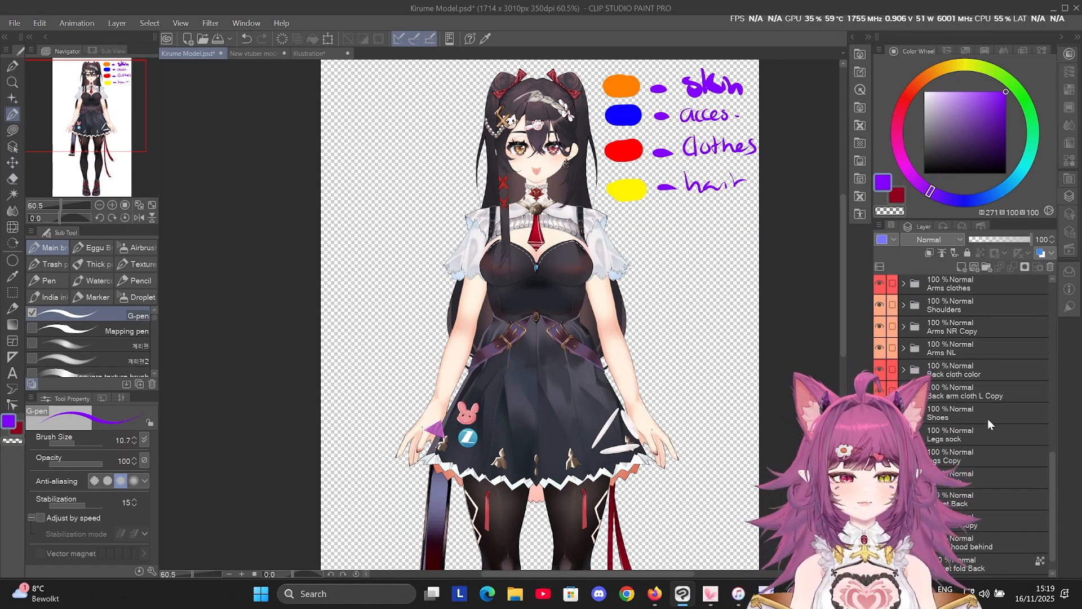
pyautogui.scroll(8, 962, 432)
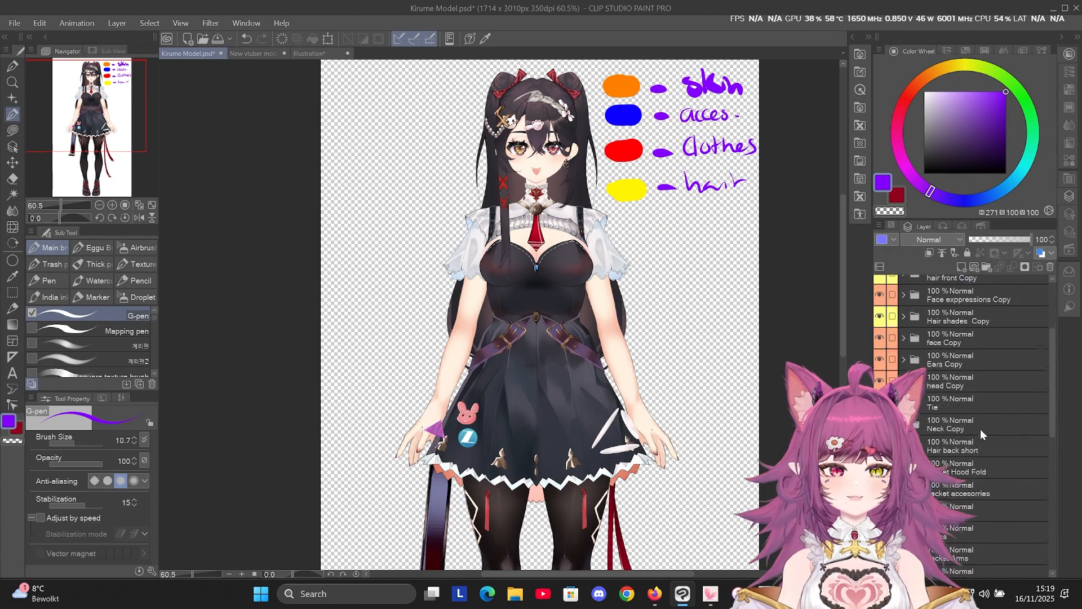
pyautogui.click(911, 290)
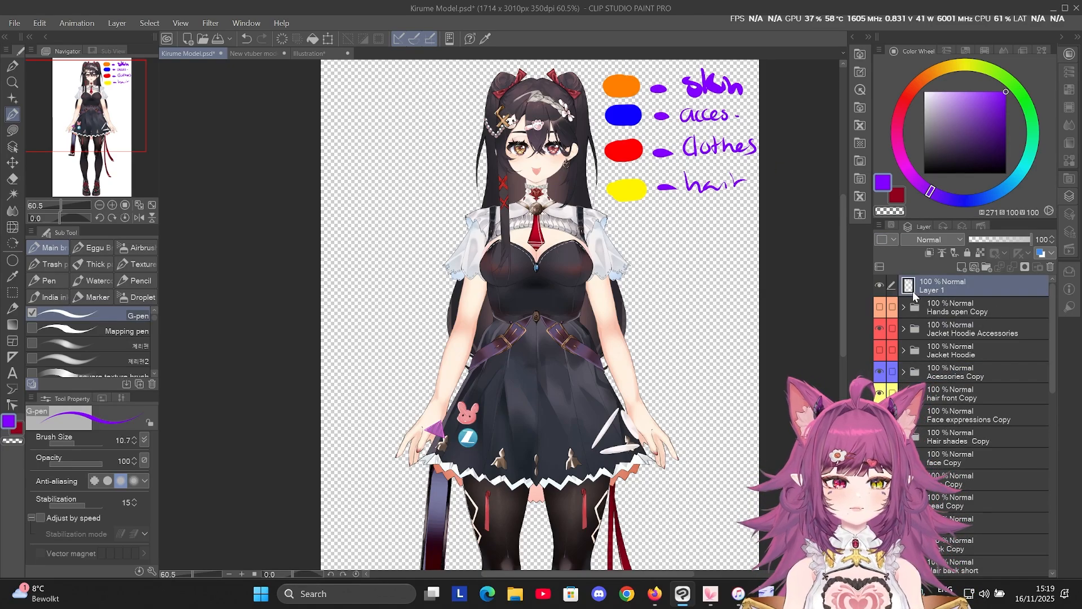
# Toggle Layer 1's visibility off and on, and review the color-coded folders down the layer stack.
pyautogui.click(878, 286)
pyautogui.click(878, 286)
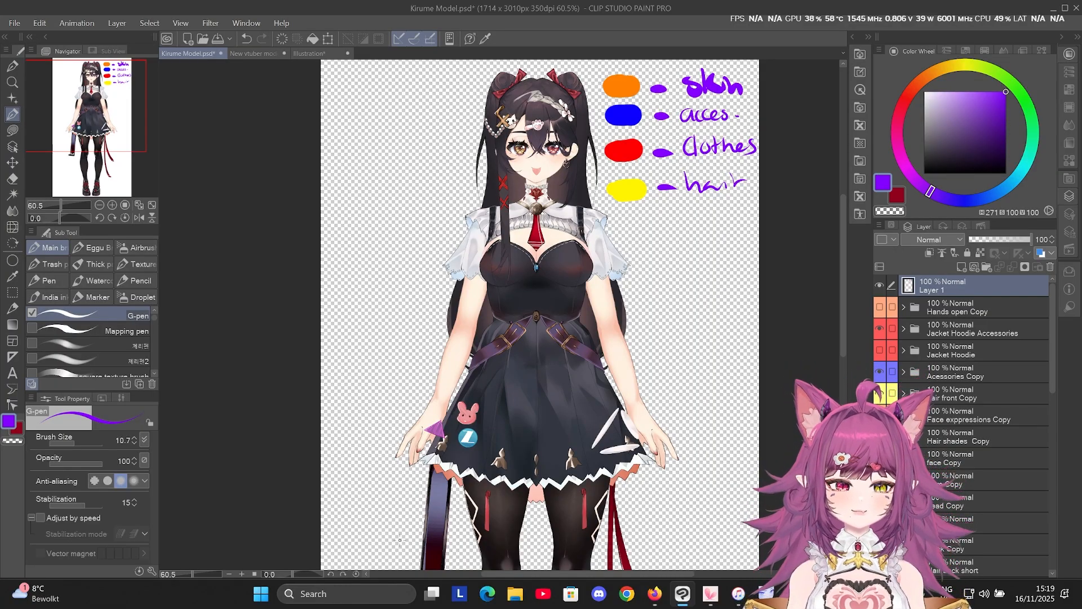
pyautogui.scroll(-3, 958, 338)
pyautogui.scroll(-2, 471, 261)
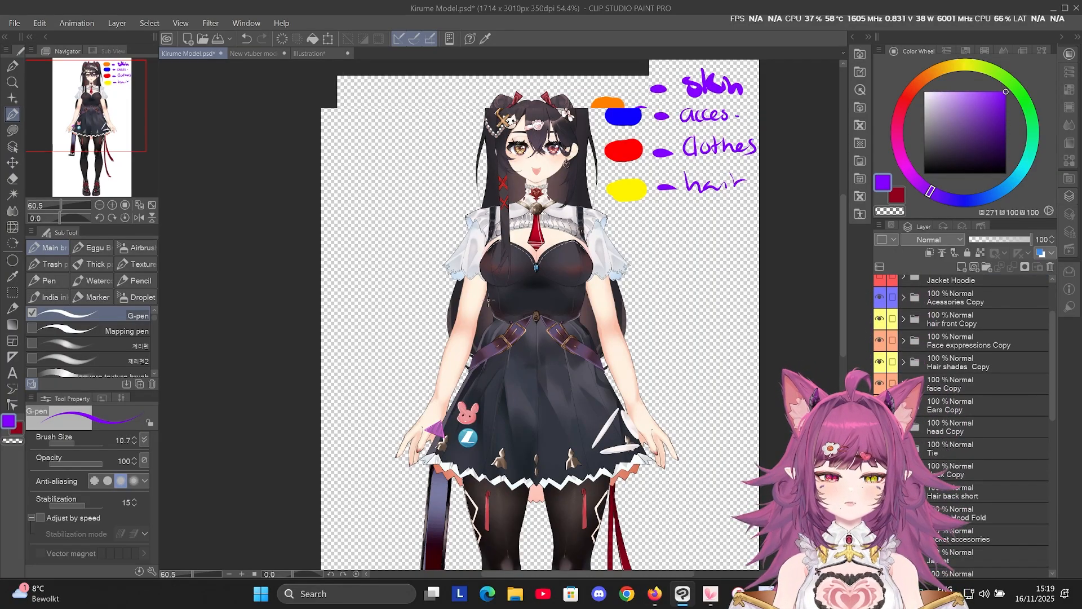
pyautogui.scroll(2, 432, 261)
pyautogui.scroll(-2, 958, 366)
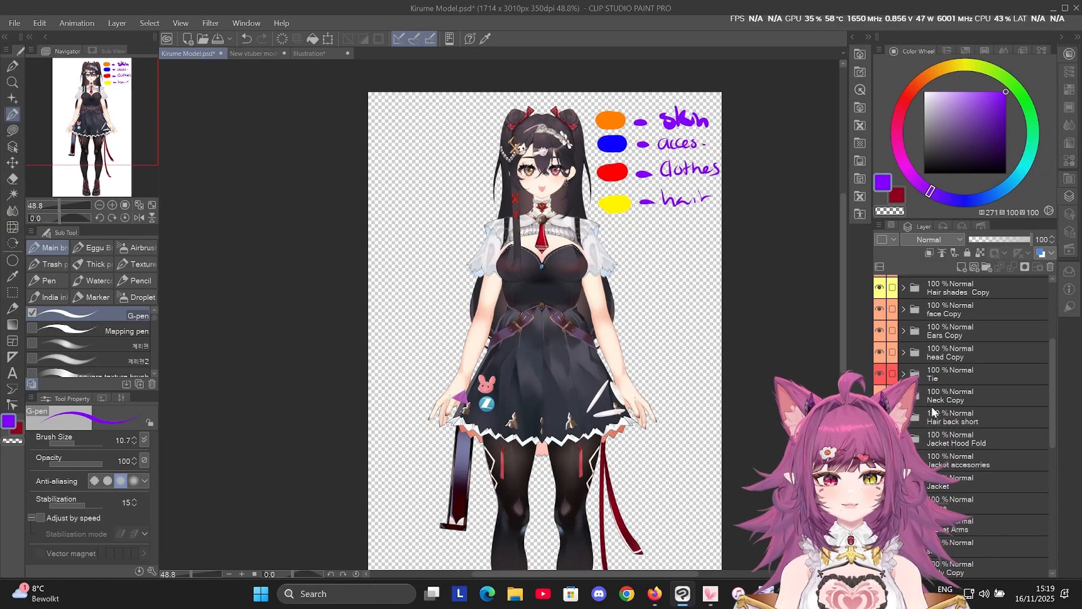
pyautogui.scroll(-5, 914, 303)
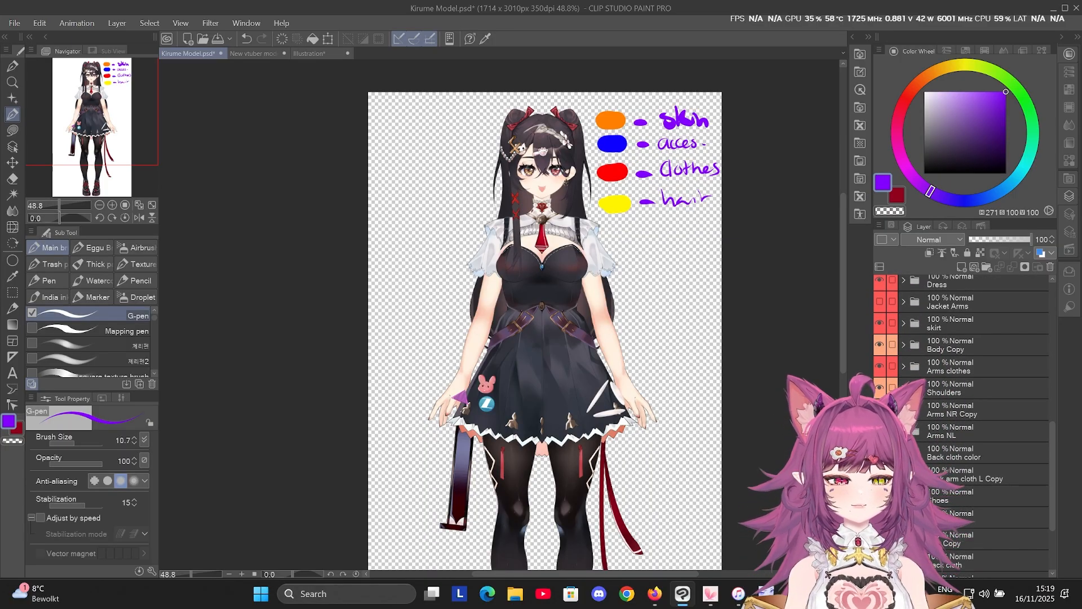
# Check what the Arms NR Copy and Arms NL folders contain by toggling their visibility, and look inside the Body Copy folder.
pyautogui.click(879, 410)
pyautogui.click(879, 410)
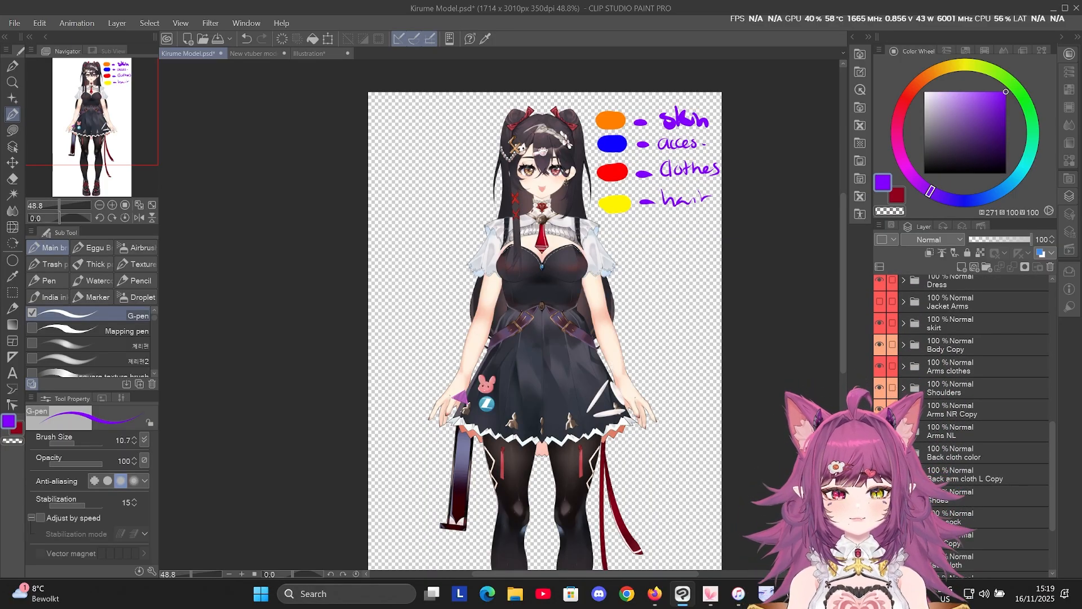
pyautogui.click(880, 431)
pyautogui.click(879, 431)
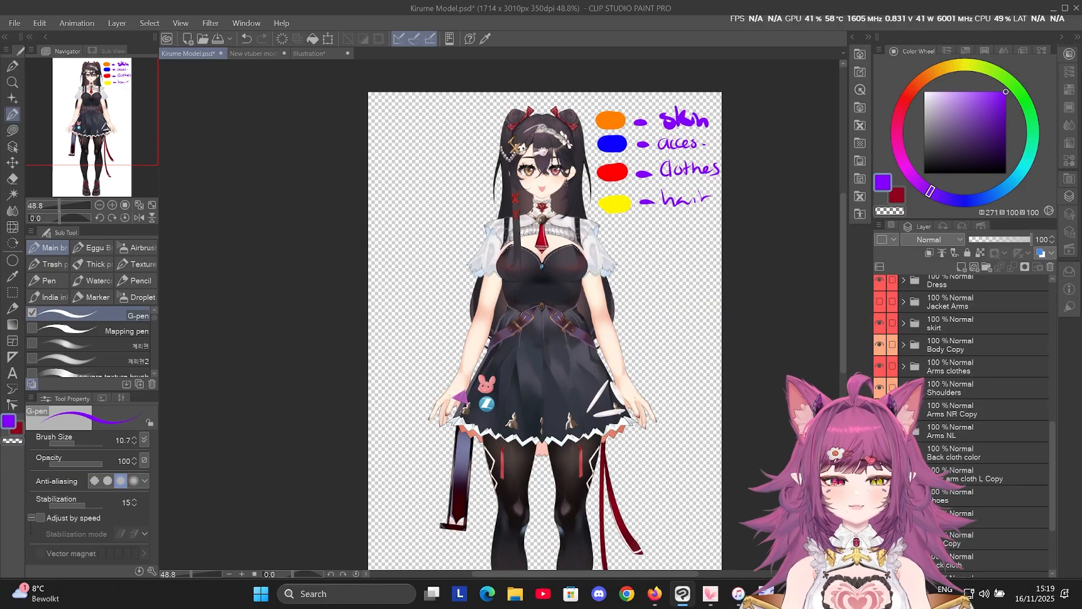
pyautogui.scroll(3, 961, 422)
pyautogui.click(903, 419)
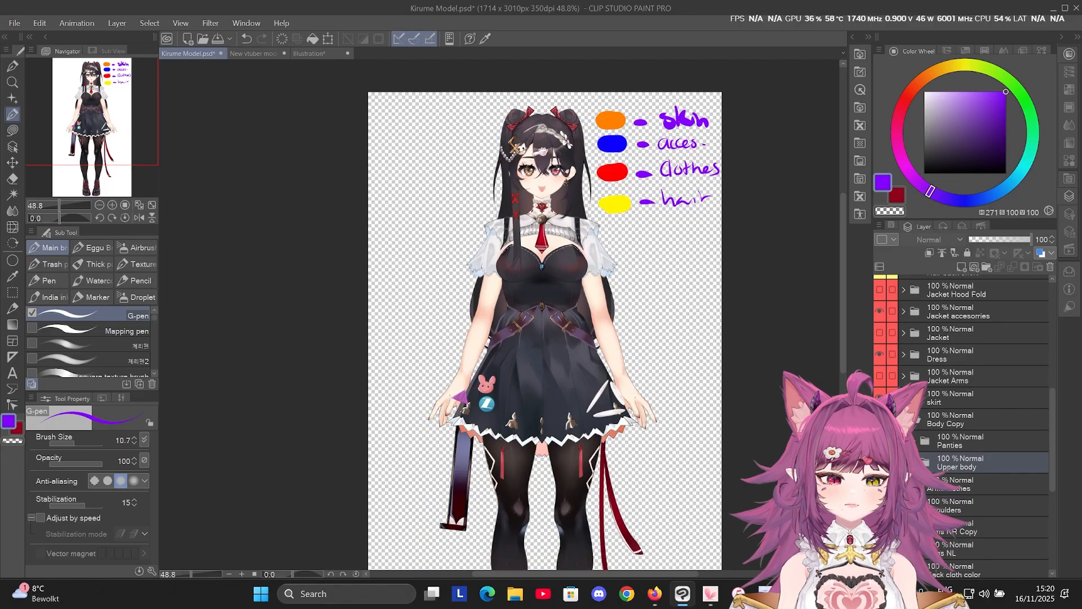
pyautogui.click(903, 419)
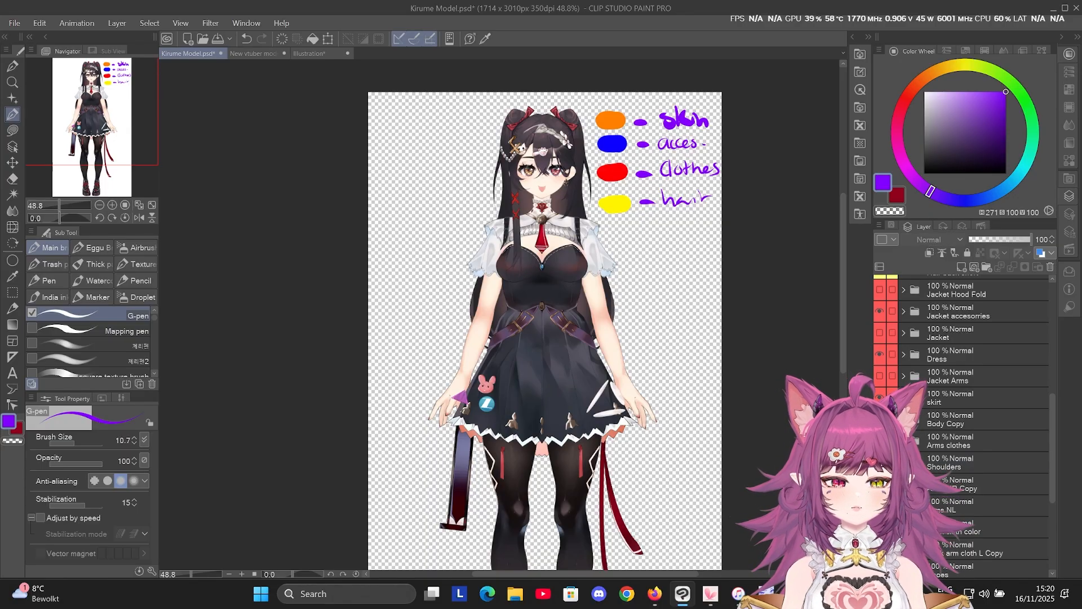
# Examine the Kirume figure as a whole and compare it with the New vtuber model 2023 document, returning to Kirume Model.
pyautogui.scroll(-3, 720, 267)
pyautogui.scroll(2, 519, 276)
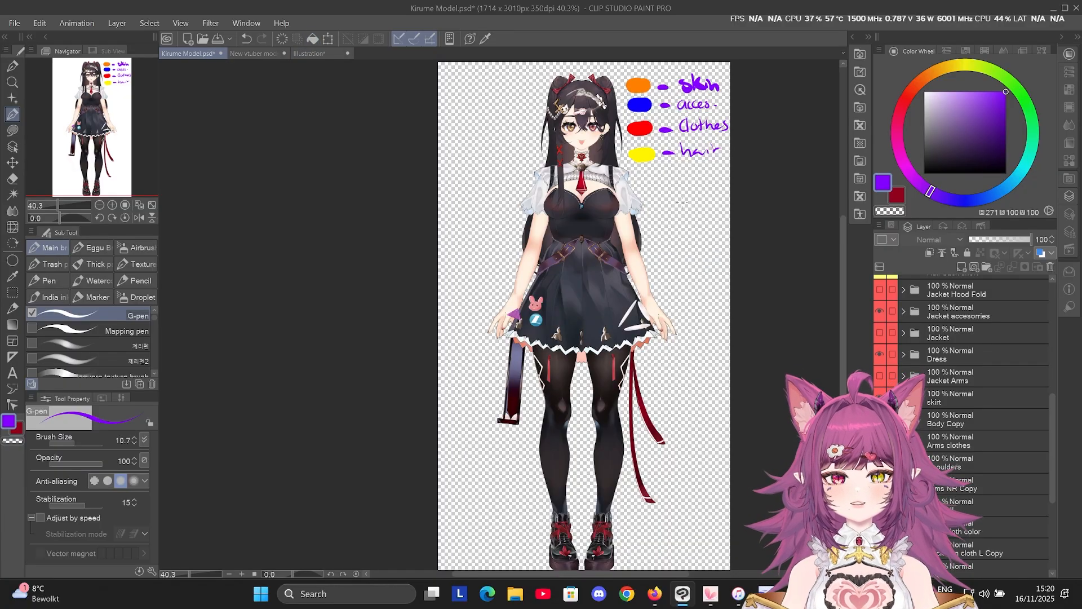
pyautogui.scroll(1, 678, 73)
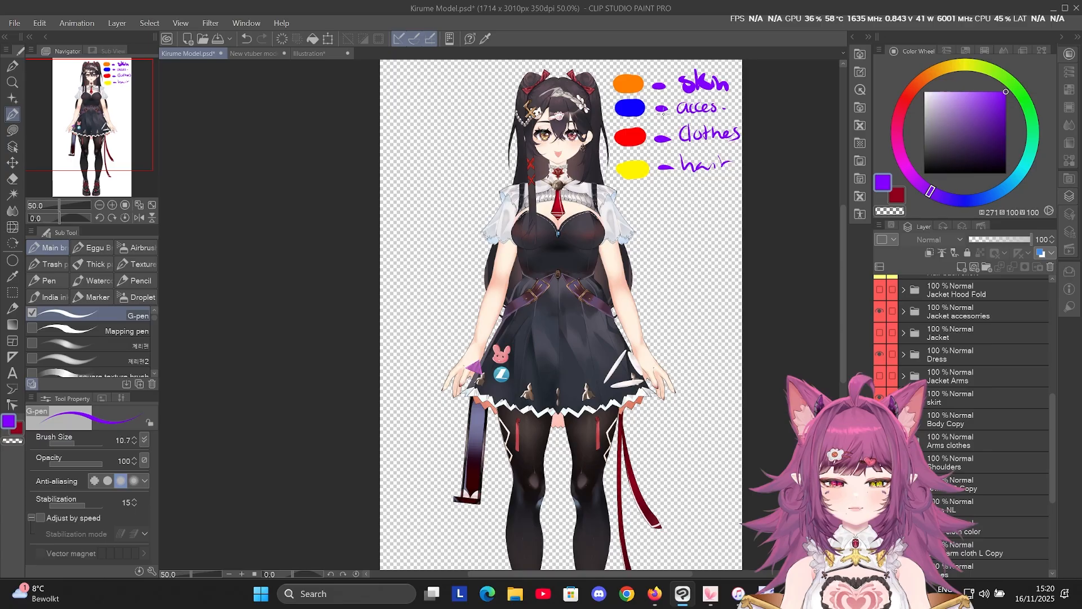
pyautogui.scroll(-1, 662, 112)
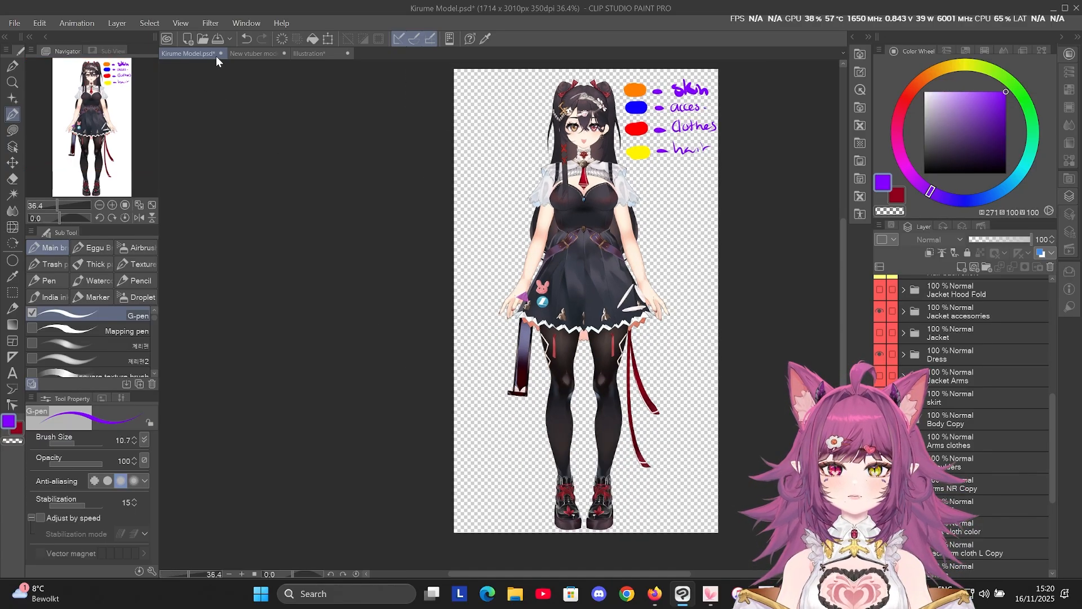
pyautogui.click(241, 53)
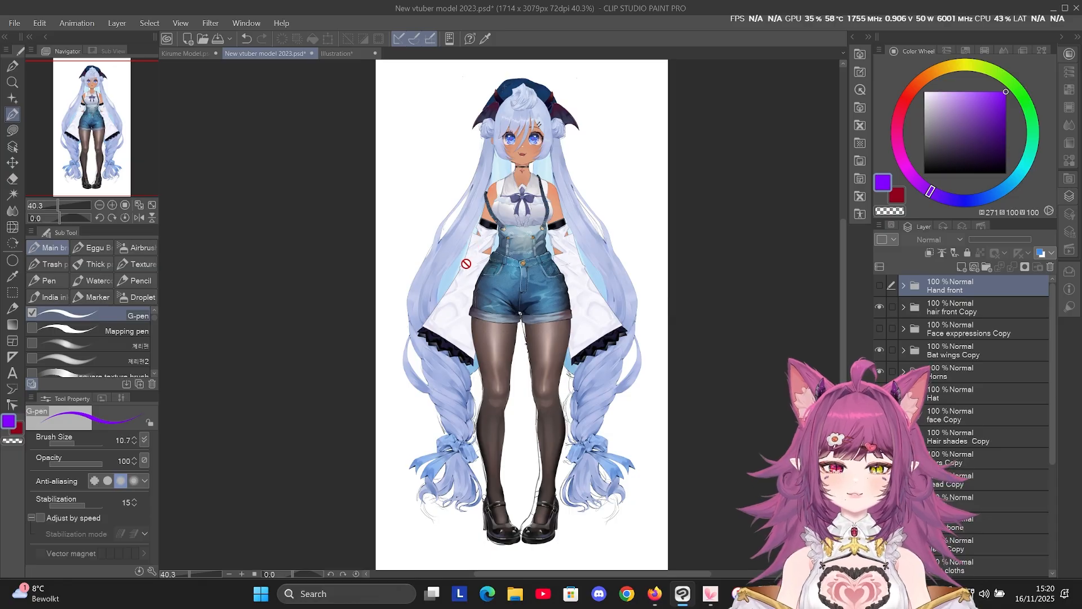
pyautogui.click(185, 54)
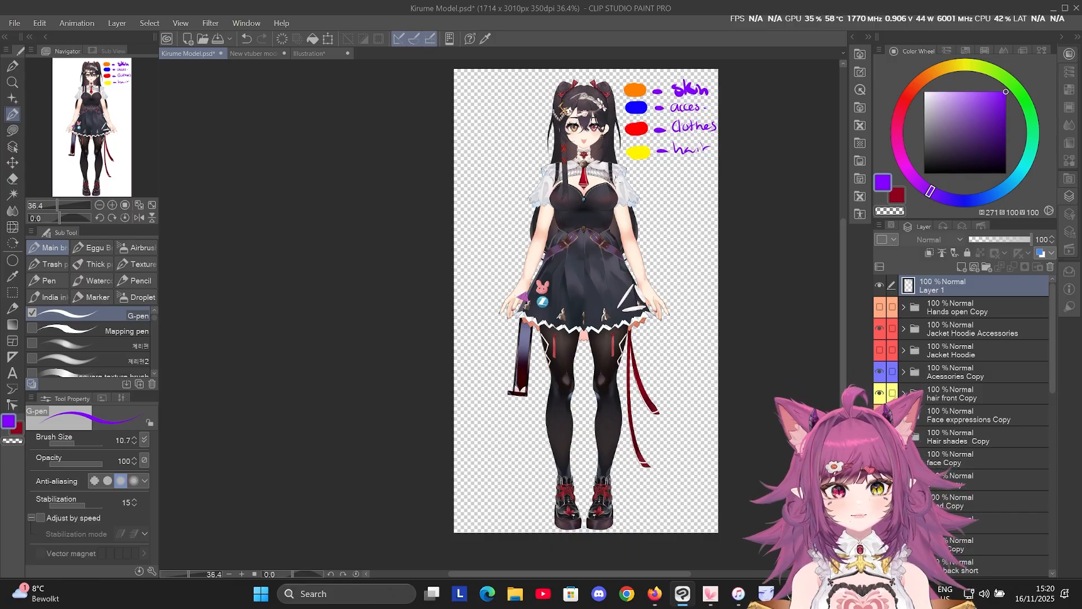
# Move the dress chest and torso pieces off the body and fit them together beside the figure.
pyautogui.scroll(2, 591, 204)
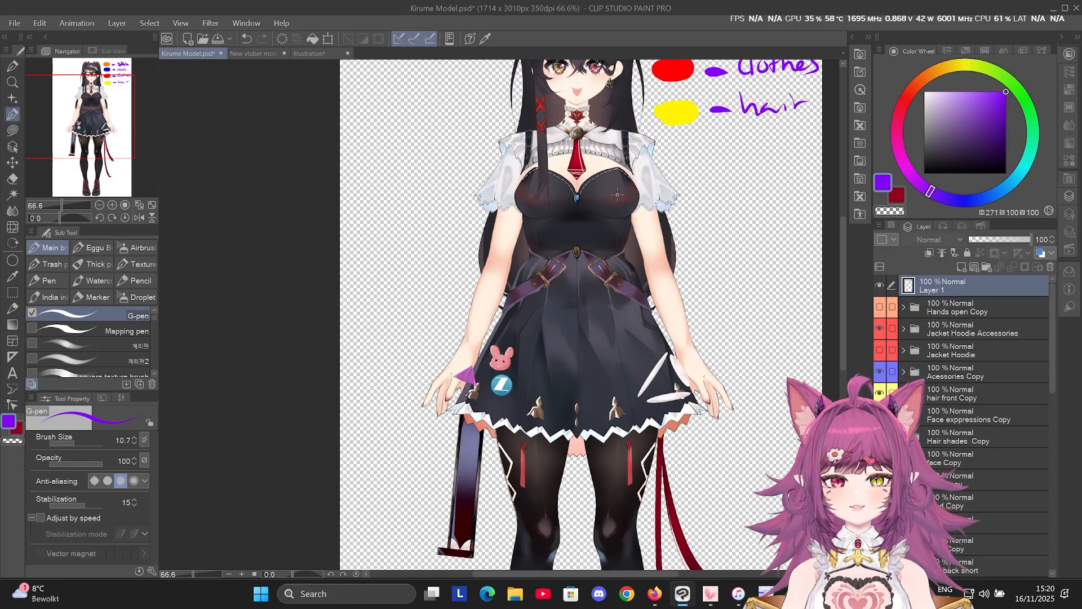
pyautogui.moveTo(612, 204); pyautogui.dragTo(806, 220)
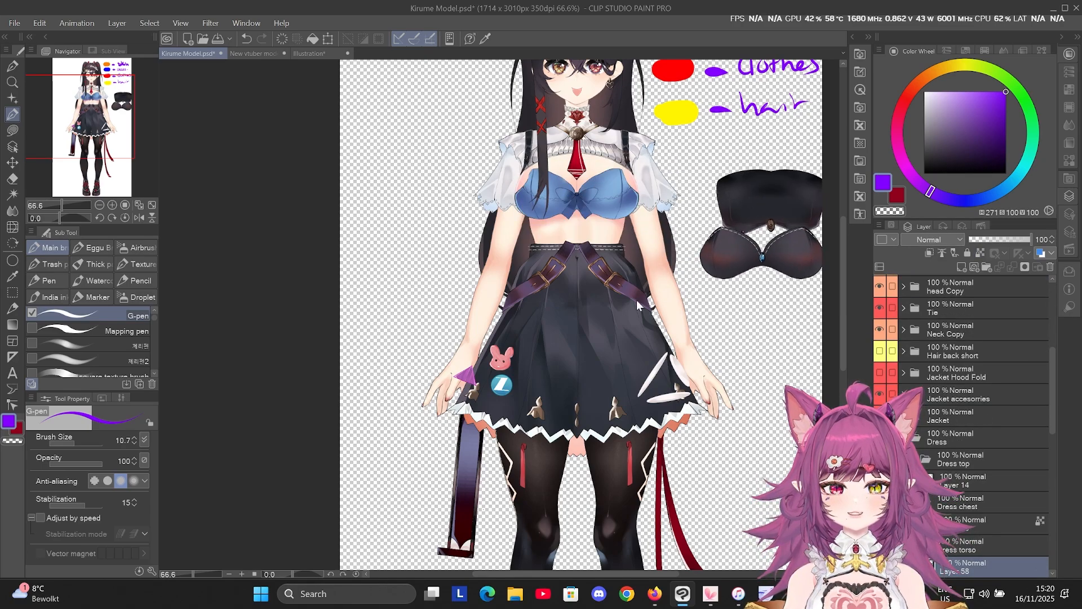
pyautogui.scroll(-2, 634, 387)
pyautogui.scroll(1, 704, 264)
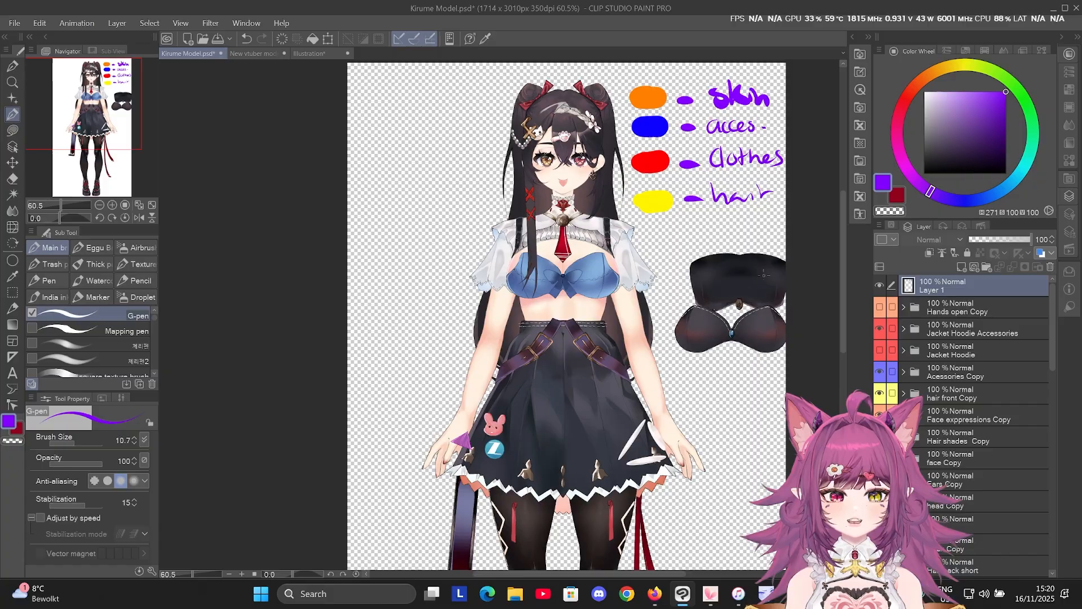
pyautogui.moveTo(703, 265); pyautogui.dragTo(717, 257)
pyautogui.moveTo(735, 321); pyautogui.dragTo(720, 219)
pyautogui.scroll(2, 607, 206)
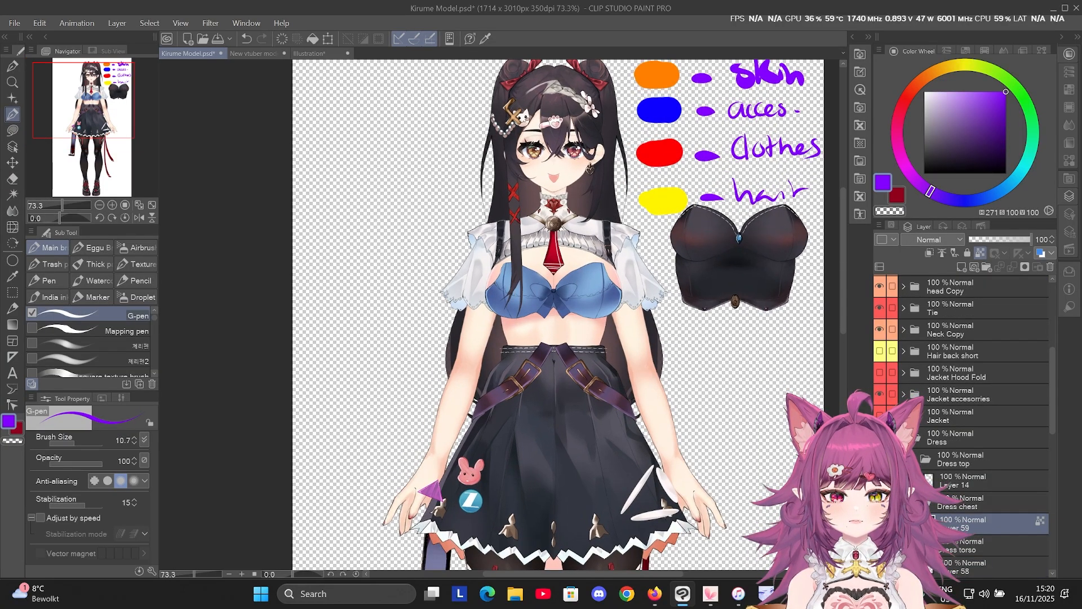
# Nudge the dress chest piece over the separated torso piece and place the chest piece back on the body.
pyautogui.keyDown('ctrl'); pyautogui.keyDown('shift'); pyautogui.click(748, 294); pyautogui.keyUp('shift'); pyautogui.keyUp('ctrl')
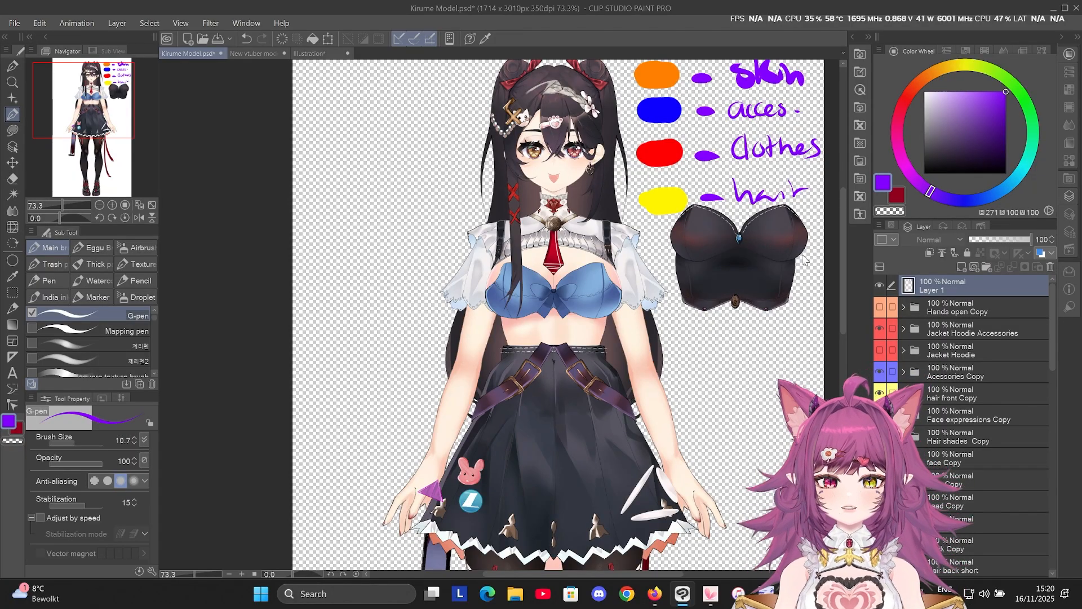
pyautogui.keyDown('ctrl'); pyautogui.keyDown('shift'); pyautogui.click(786, 245); pyautogui.keyUp('shift'); pyautogui.keyUp('ctrl')
pyautogui.moveTo(787, 246); pyautogui.dragTo(786, 247)
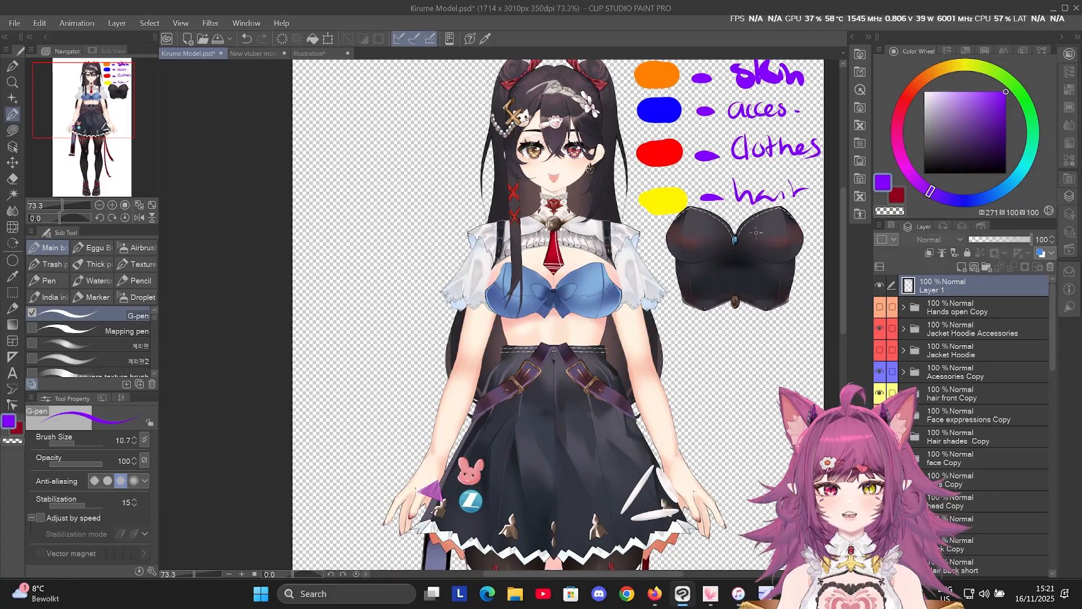
pyautogui.moveTo(766, 234); pyautogui.dragTo(592, 285)
pyautogui.keyDown('ctrl'); pyautogui.keyDown('shift'); pyautogui.click(757, 284); pyautogui.keyUp('shift'); pyautogui.keyUp('ctrl')
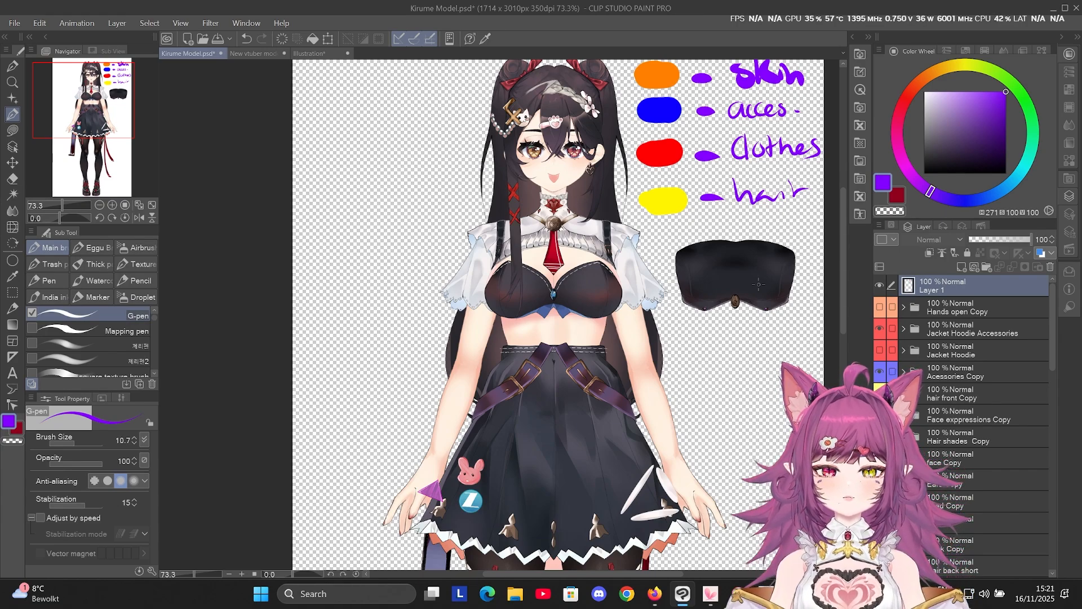
# Look over the model with its separated dress pieces and undo the moves of the dress chest and torso.
pyautogui.scroll(-5, 752, 246)
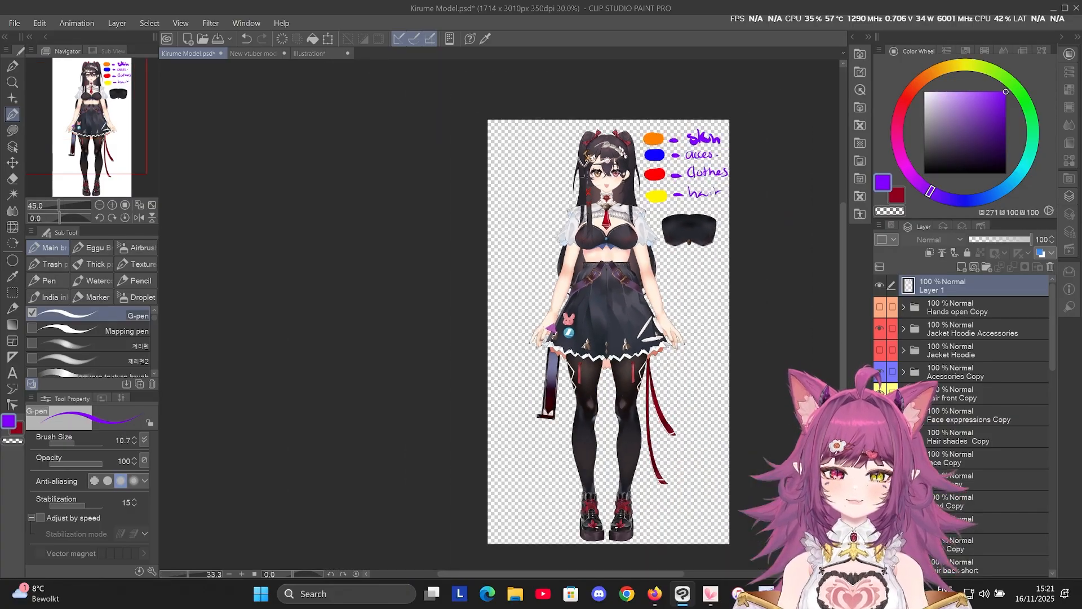
pyautogui.scroll(2, 659, 262)
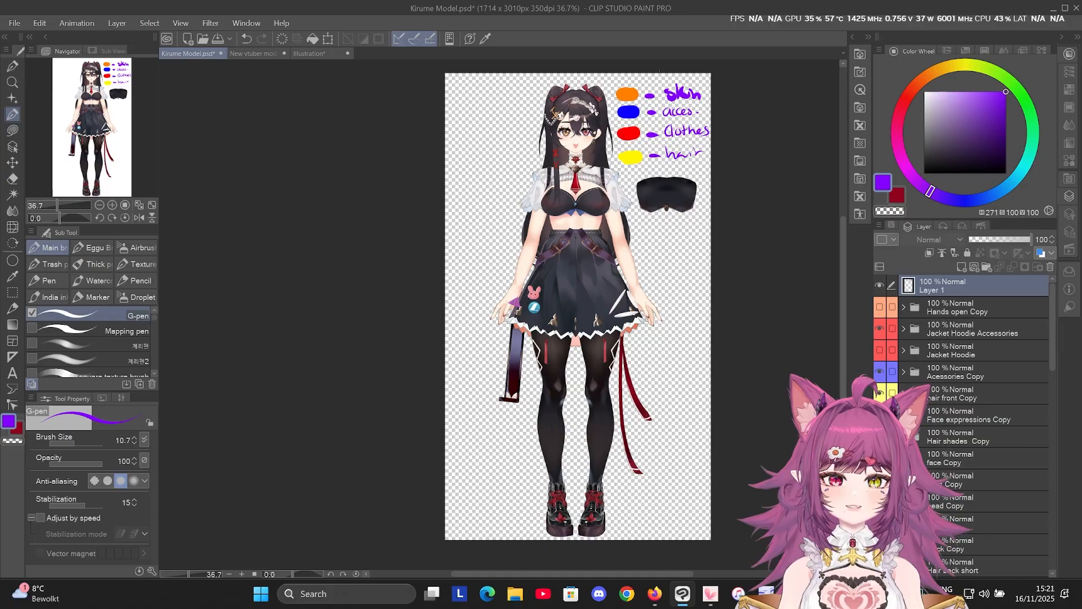
pyautogui.scroll(4, 590, 95)
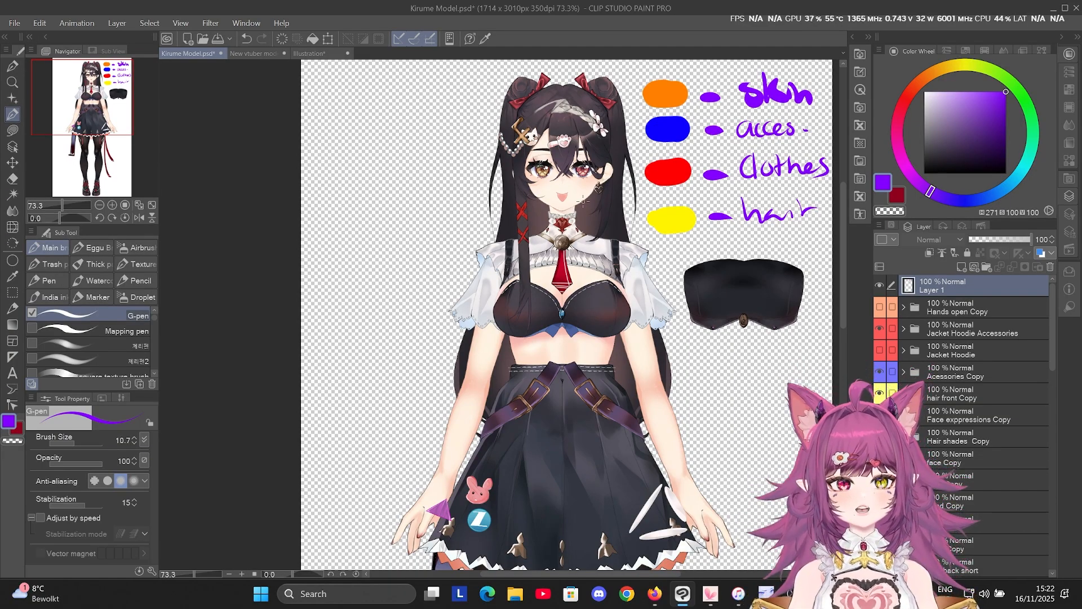
pyautogui.scroll(-4, 610, 362)
pyautogui.scroll(2, 611, 361)
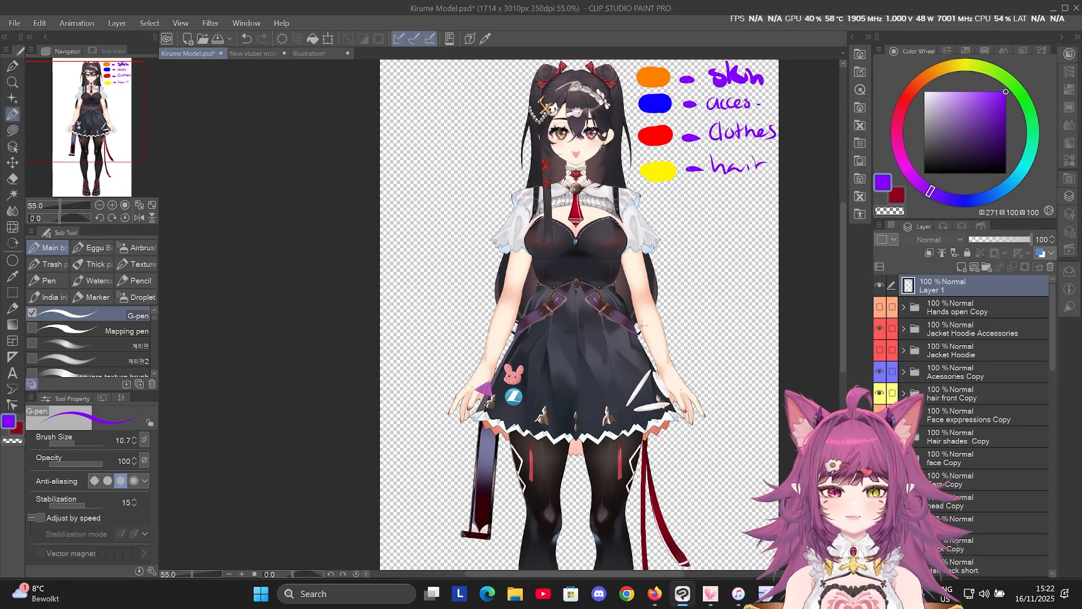
# Examine the Kirume model's outfit, face and hair accessories up close.
pyautogui.scroll(1, 633, 127)
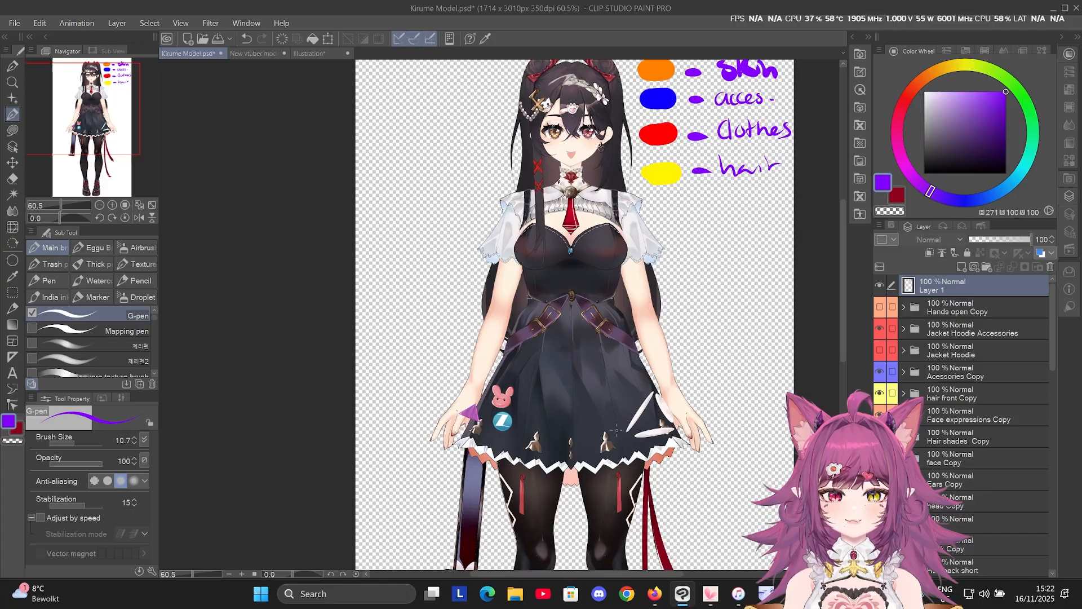
pyautogui.scroll(-2, 629, 375)
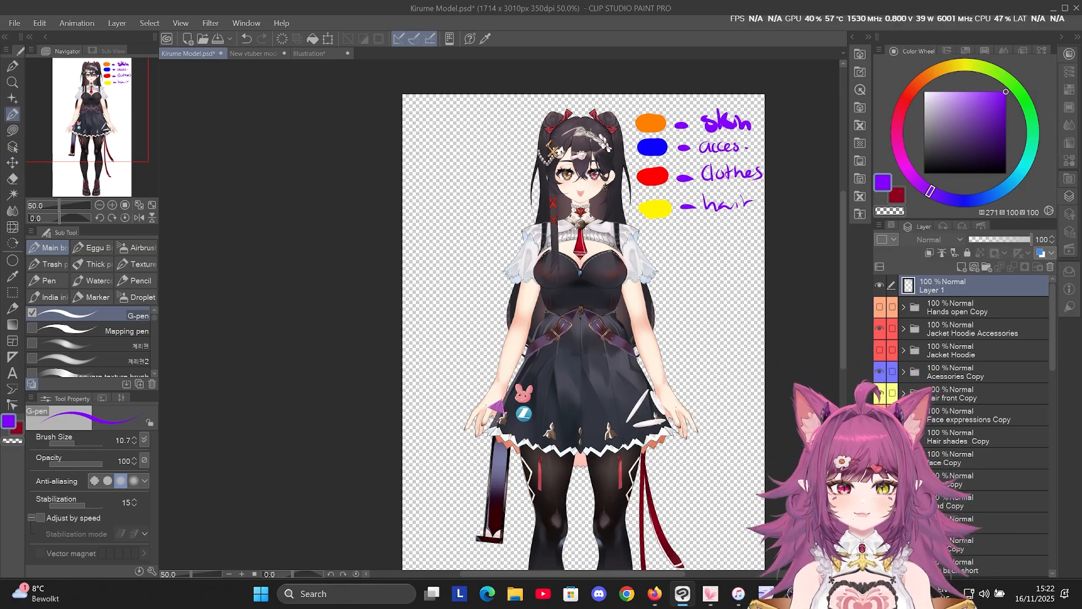
pyautogui.scroll(3, 596, 141)
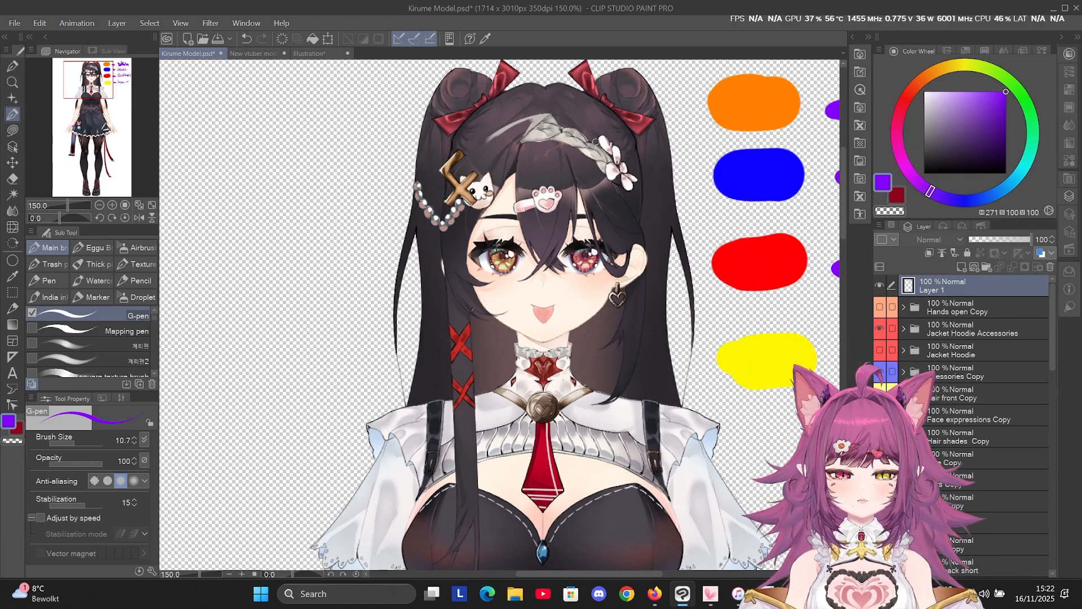
pyautogui.scroll(-2, 546, 72)
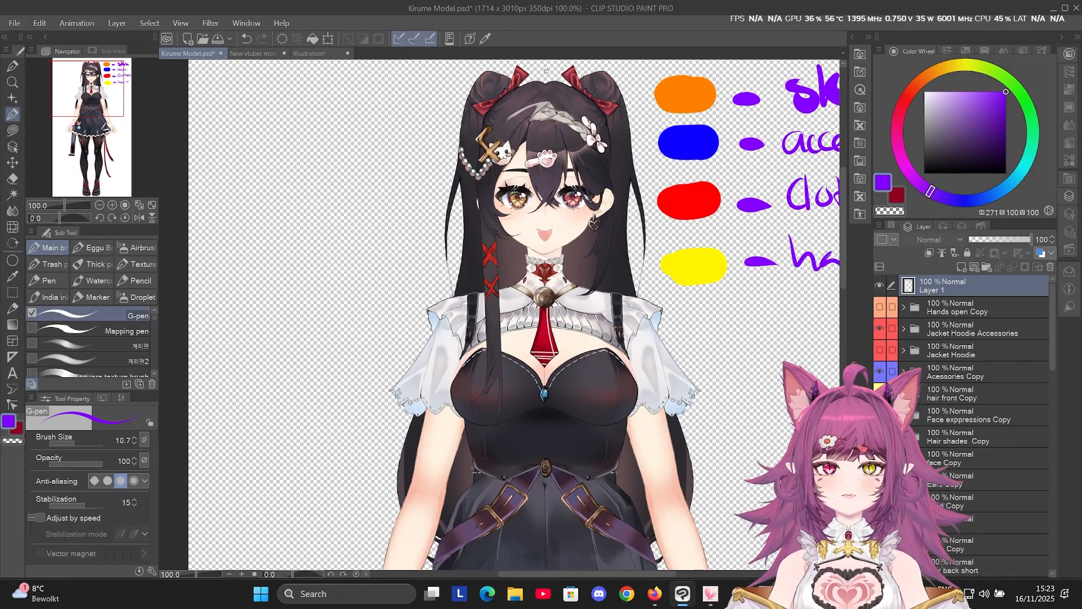
pyautogui.scroll(2, 551, 103)
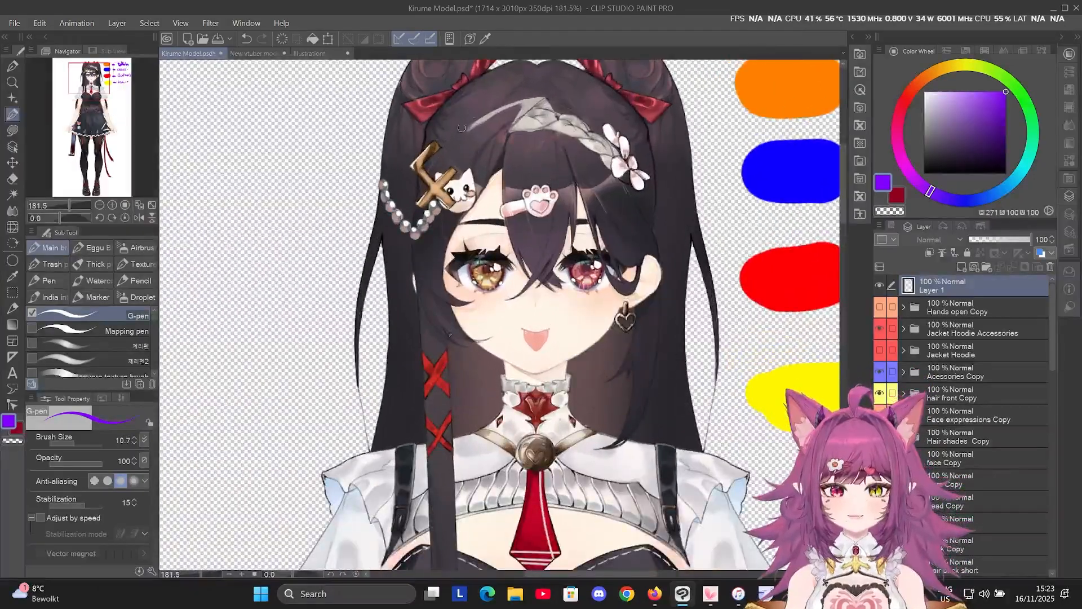
# Expand the Acessories Copy folder and hide the braided headband on Layer 48.
pyautogui.scroll(-3, 577, 141)
pyautogui.click(904, 371)
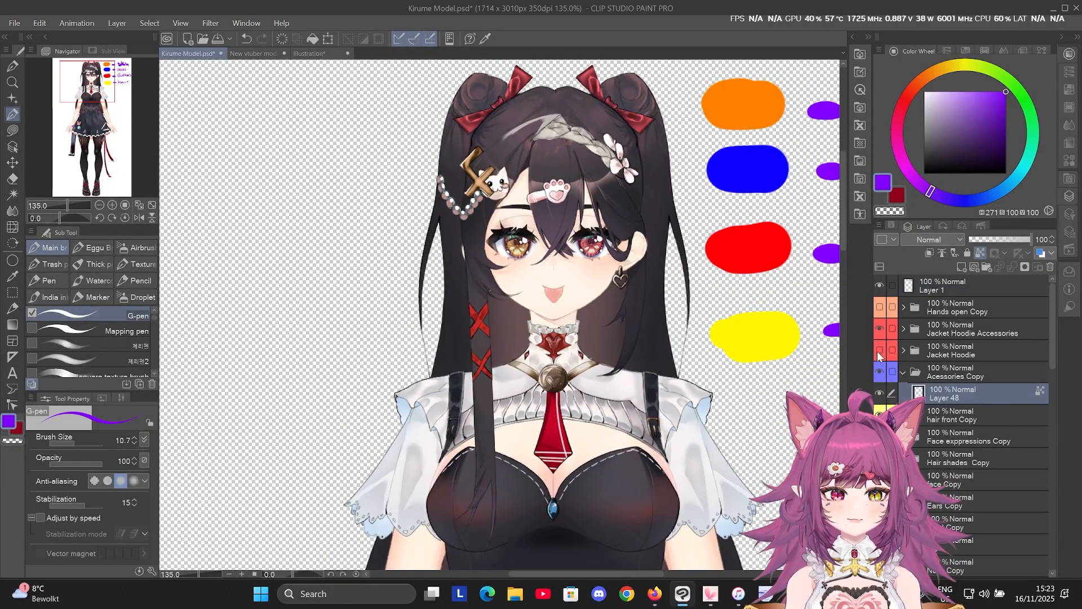
pyautogui.click(879, 392)
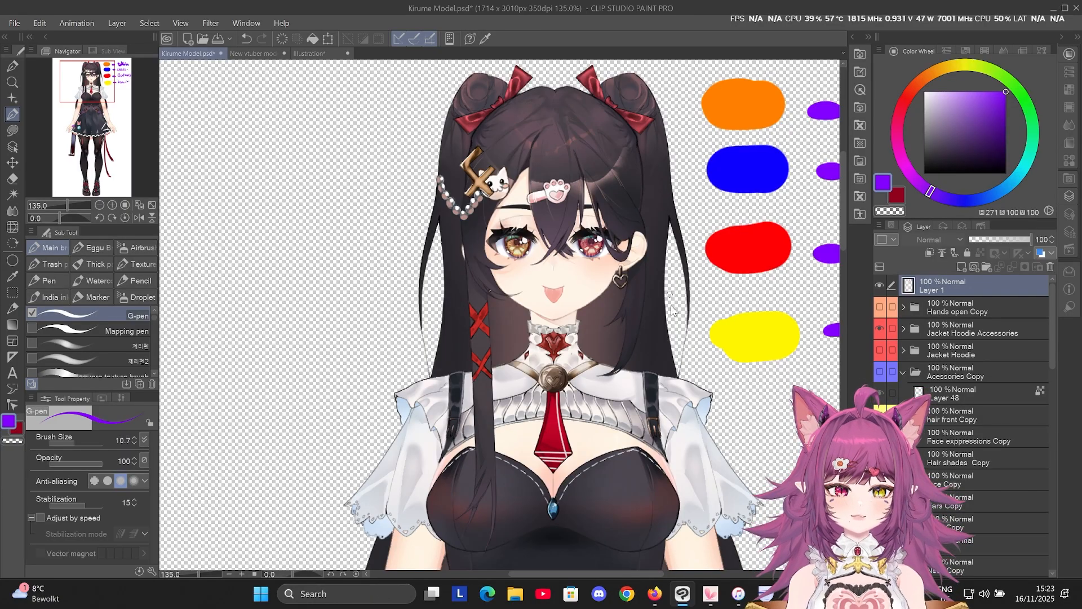
# Shift a side hair piece, the front bang and the shade beneath it away from their original positions around the face.
pyautogui.moveTo(637, 305); pyautogui.dragTo(692, 319)
pyautogui.moveTo(604, 225); pyautogui.dragTo(618, 198)
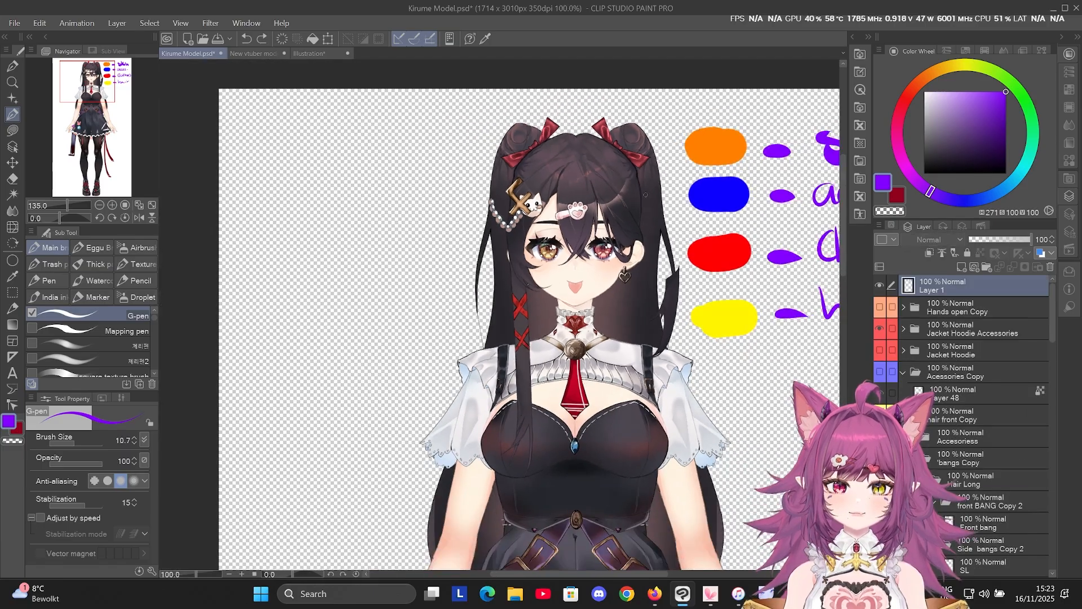
pyautogui.scroll(2, 645, 194)
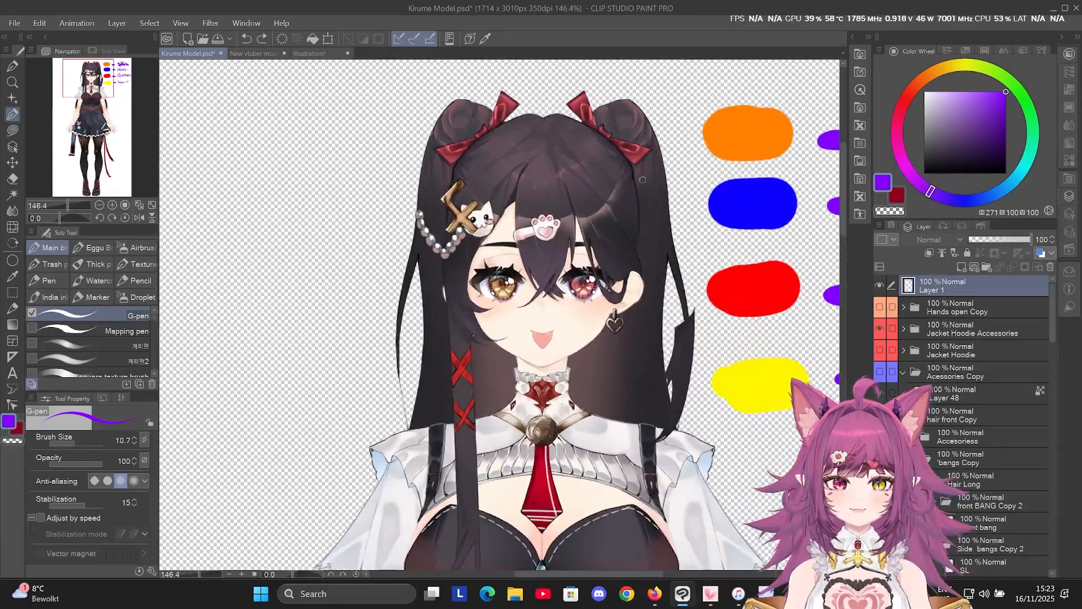
pyautogui.moveTo(605, 265); pyautogui.dragTo(635, 285)
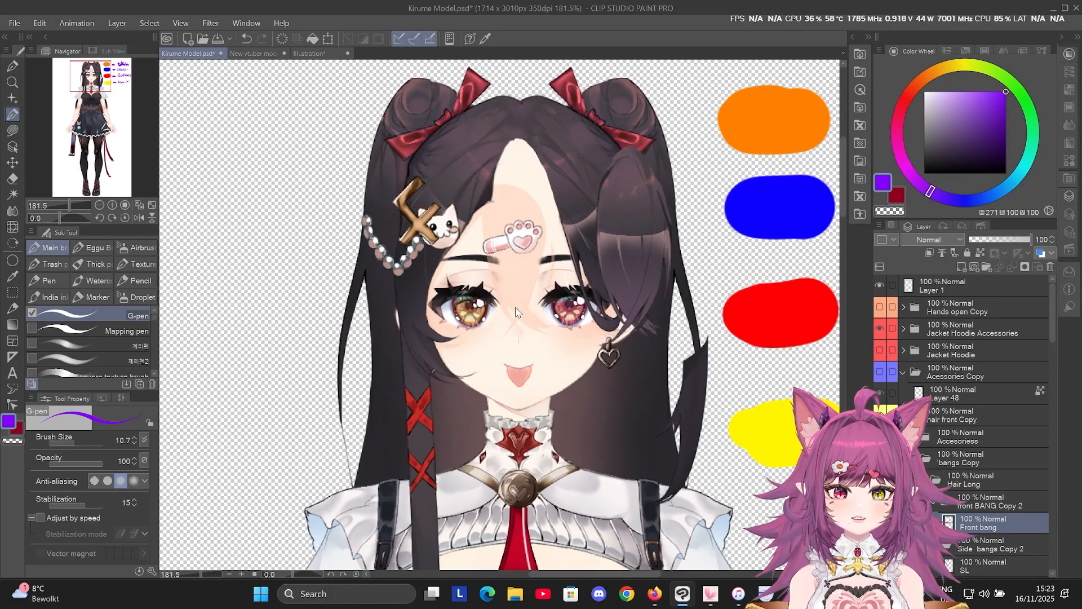
pyautogui.moveTo(515, 306); pyautogui.dragTo(534, 317)
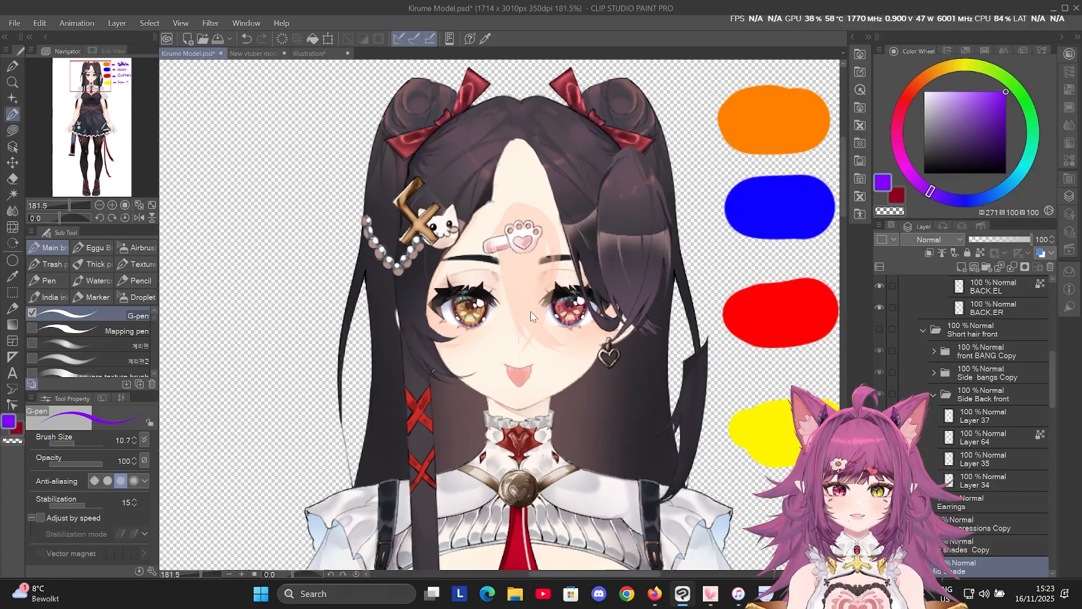
# Undo the moves of the hair shade, the front bang and the side hair piece.
pyautogui.hotkey('ctrl', 'z')
pyautogui.hotkey('ctrl', 'z')
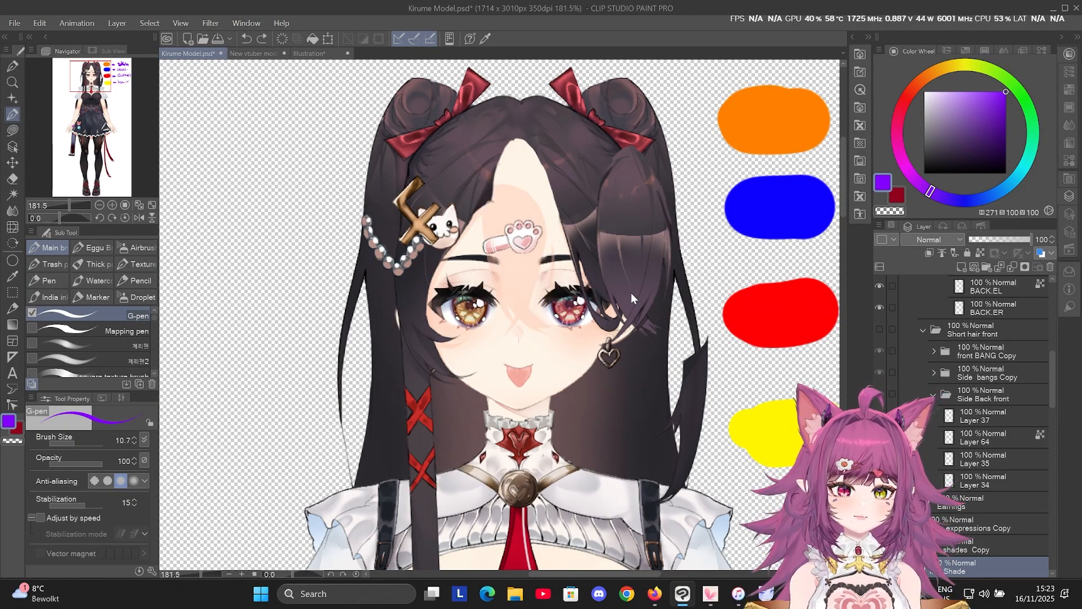
pyautogui.hotkey('ctrl', 'z')
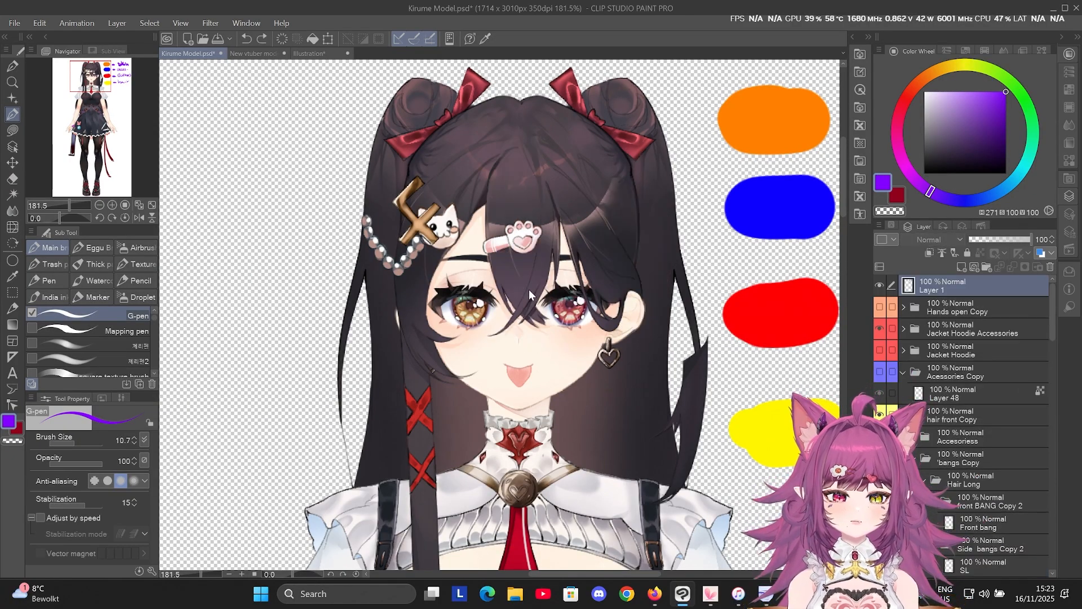
# Try shifting the front bang away from the forehead twice, undoing the move each time.
pyautogui.moveTo(528, 290); pyautogui.dragTo(541, 181)
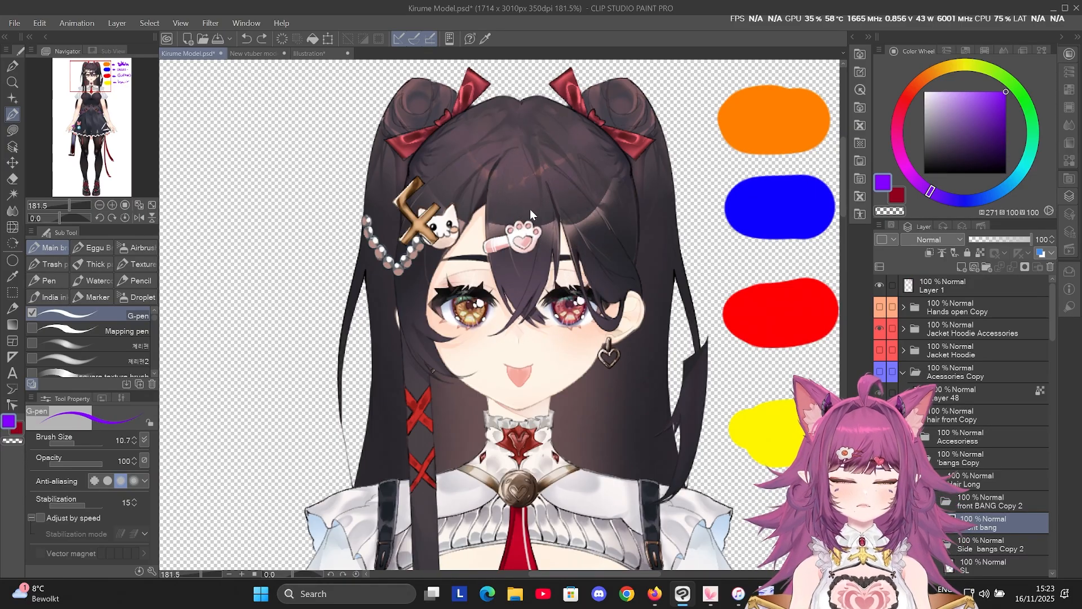
pyautogui.hotkey('ctrl', 'z')
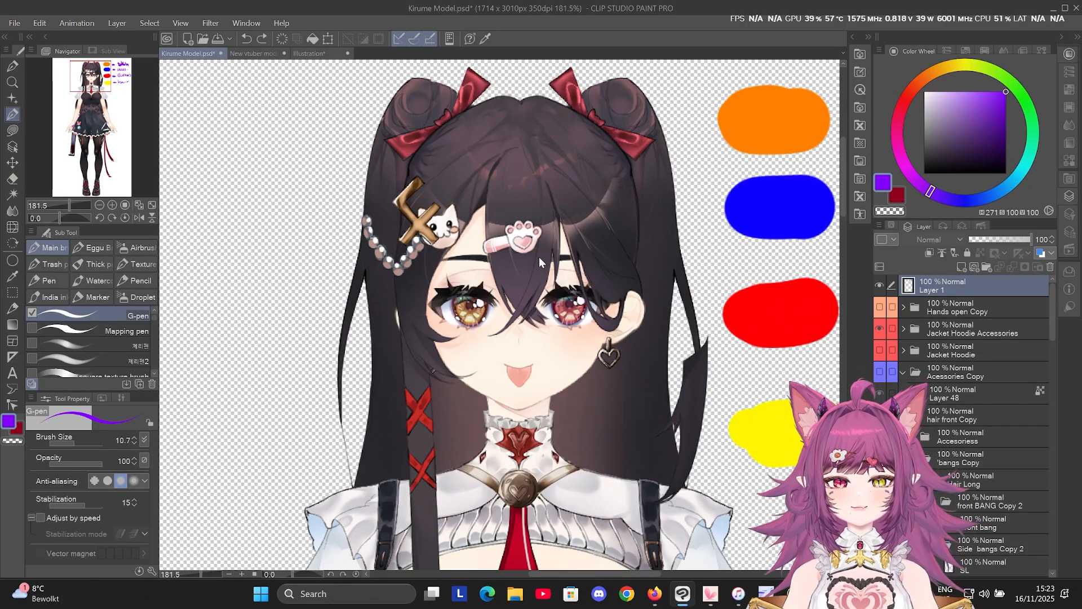
pyautogui.moveTo(539, 256); pyautogui.dragTo(619, 231)
pyautogui.hotkey('ctrl', 'z')
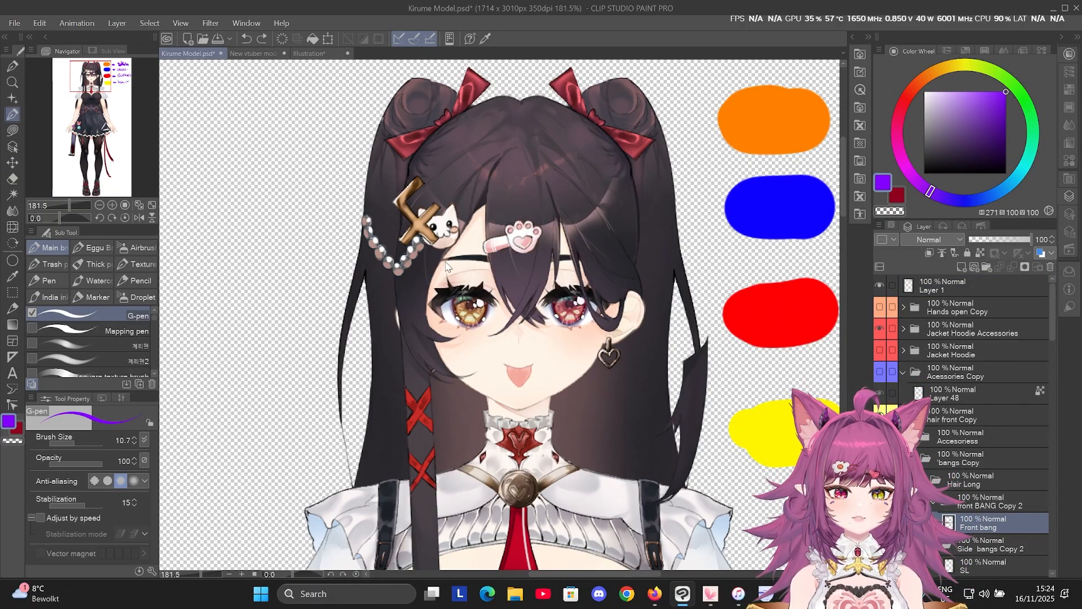
# Move the SL side bang clear of the head beside the character and toggle the SR layer's visibility to see its hair piece.
pyautogui.moveTo(445, 266); pyautogui.dragTo(262, 241)
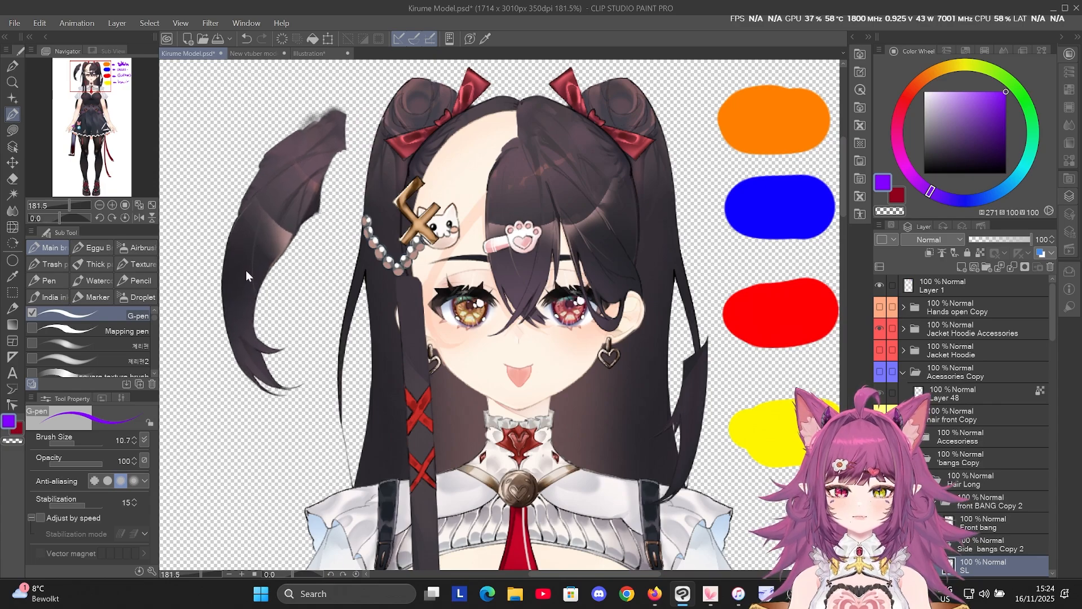
pyautogui.click(946, 286)
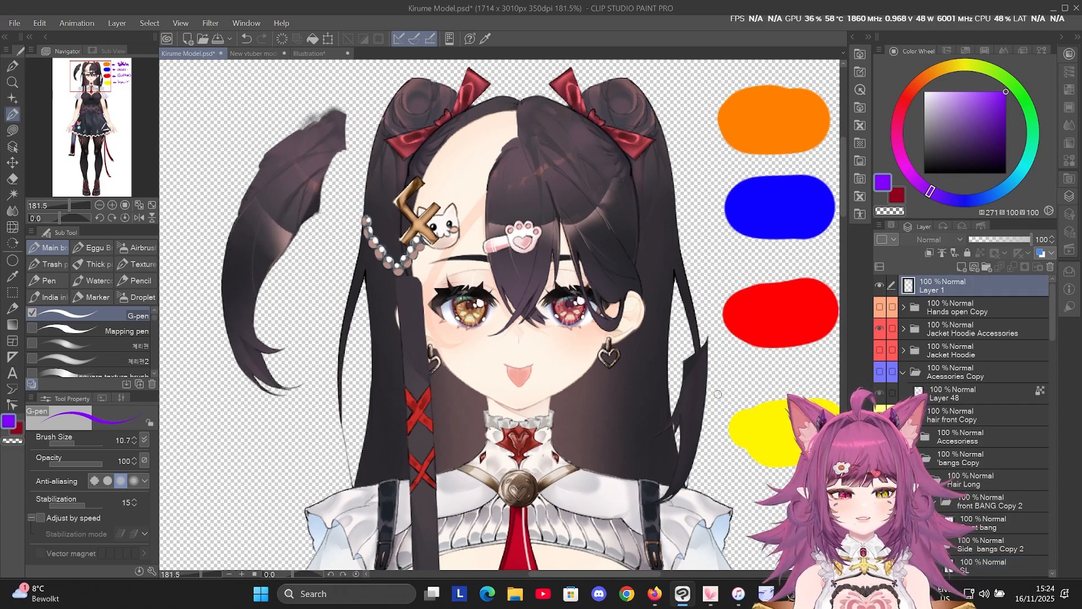
pyautogui.scroll(-2, 718, 393)
pyautogui.scroll(-1, 958, 429)
pyautogui.scroll(2, 383, 301)
pyautogui.scroll(-5, 1014, 485)
pyautogui.click(922, 464)
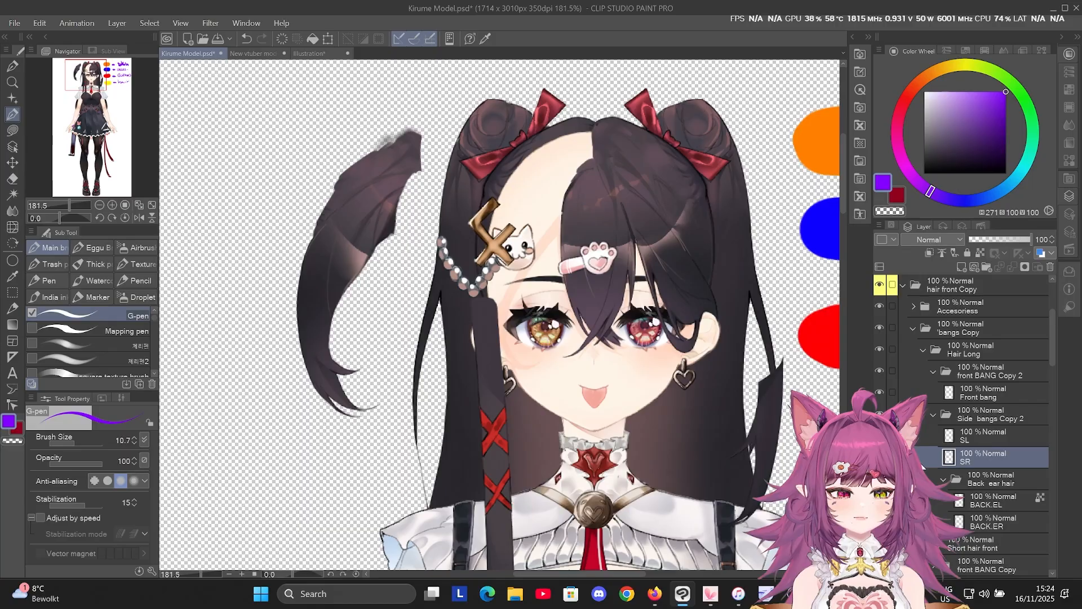
pyautogui.click(879, 456)
pyautogui.click(879, 457)
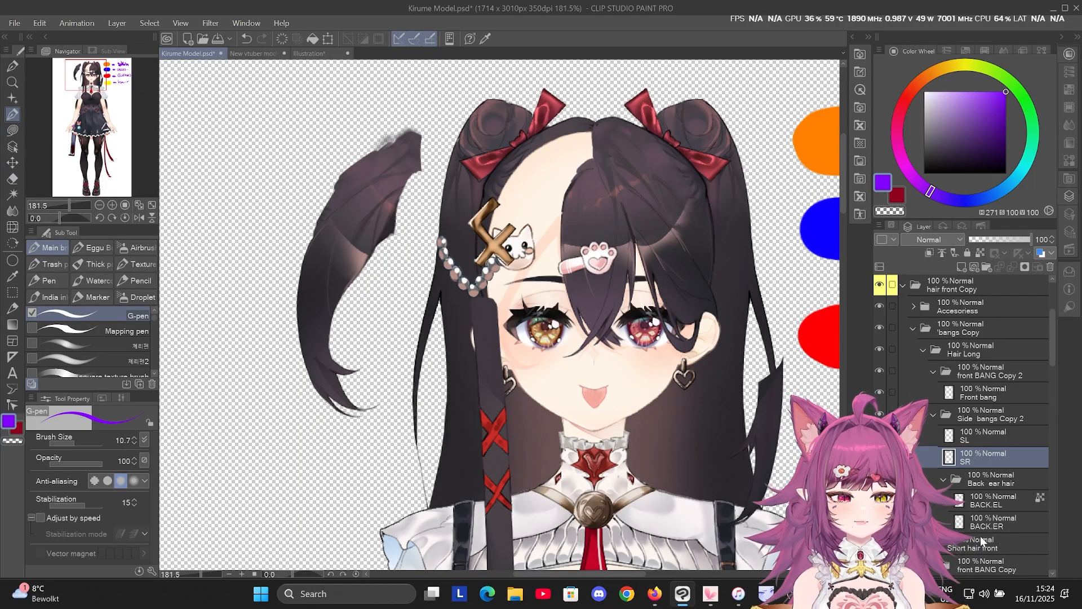
# Toggle the visibility of the BACK.EL and SL layers to identify the moved side bang, keeping SL selected.
pyautogui.click(1006, 501)
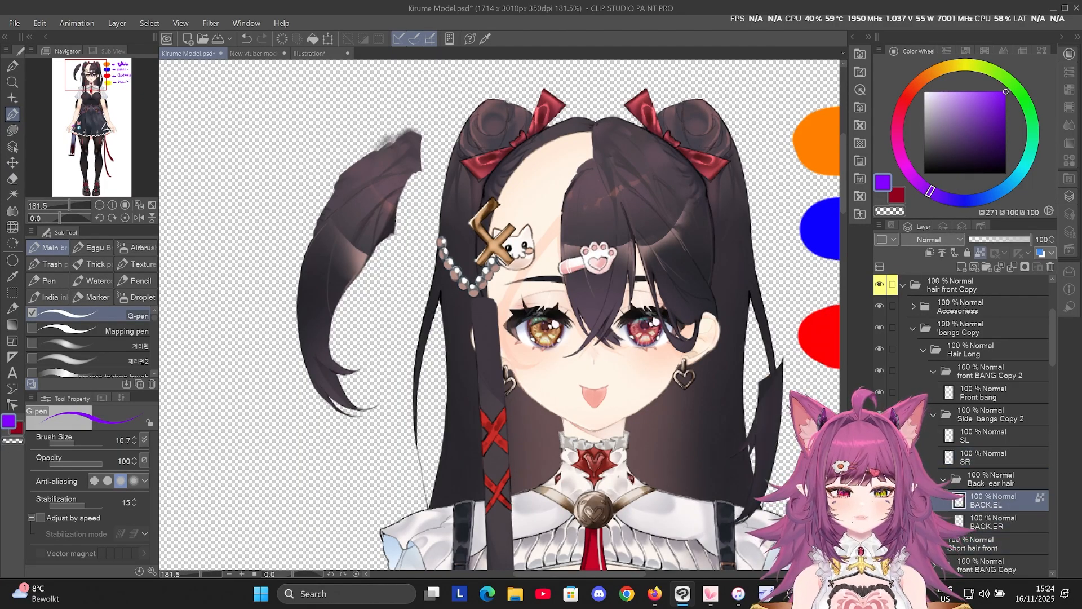
pyautogui.click(879, 500)
pyautogui.click(879, 500)
pyautogui.click(925, 434)
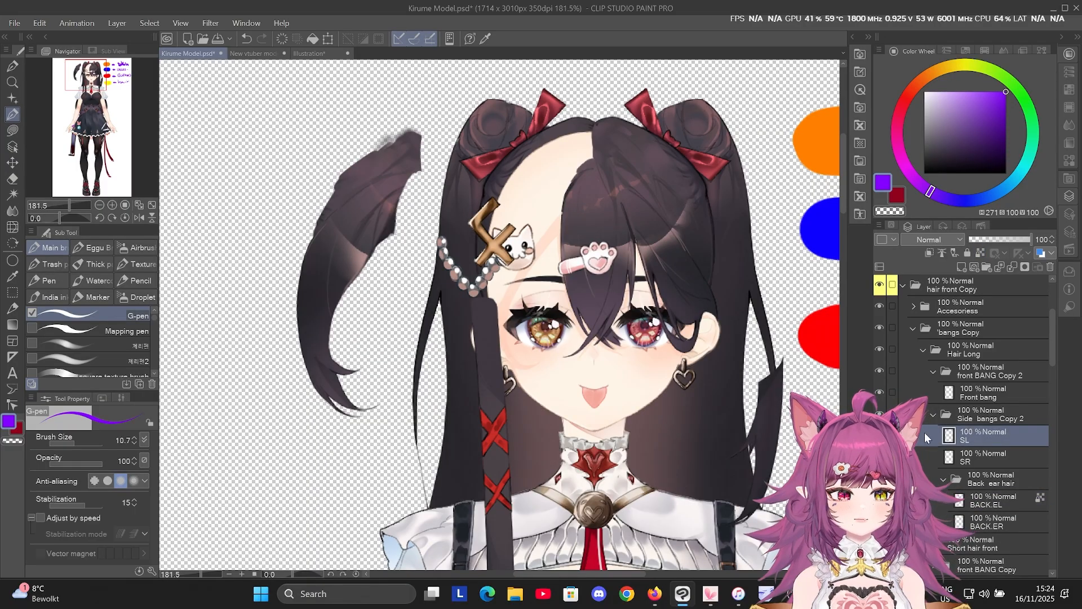
pyautogui.click(879, 434)
pyautogui.click(879, 435)
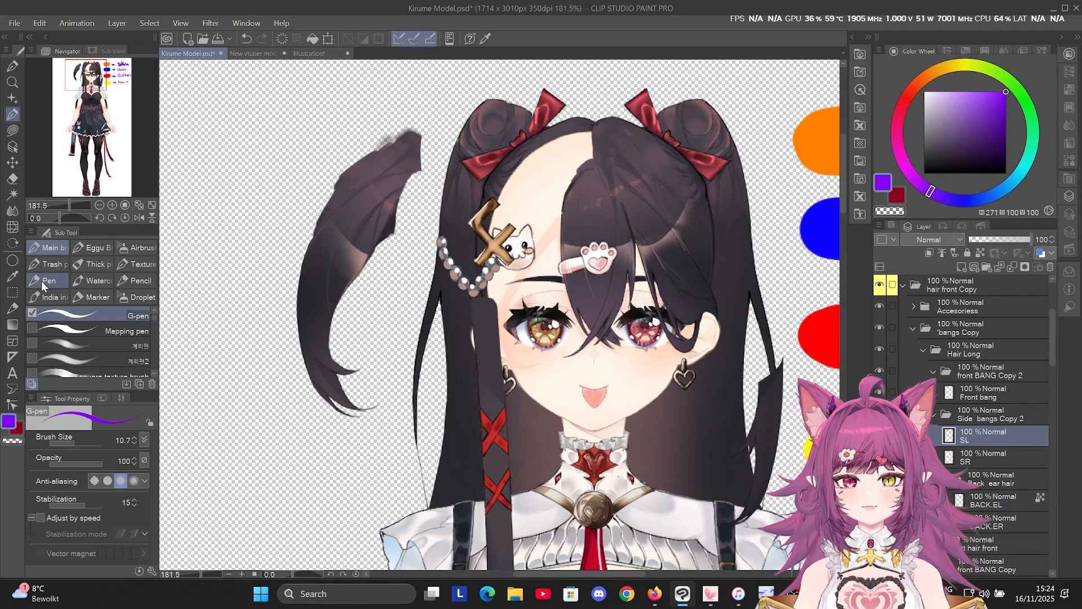
# Lasso the lower half of the detached side bang and cut and paste it onto its own layer, clearing the selection.
pyautogui.click(13, 293)
pyautogui.click(73, 296)
pyautogui.moveTo(291, 207)
pyautogui.mouseDown()
pyautogui.moveTo(361, 291)
pyautogui.moveTo(234, 372)
pyautogui.moveTo(258, 222)
pyautogui.mouseUp()
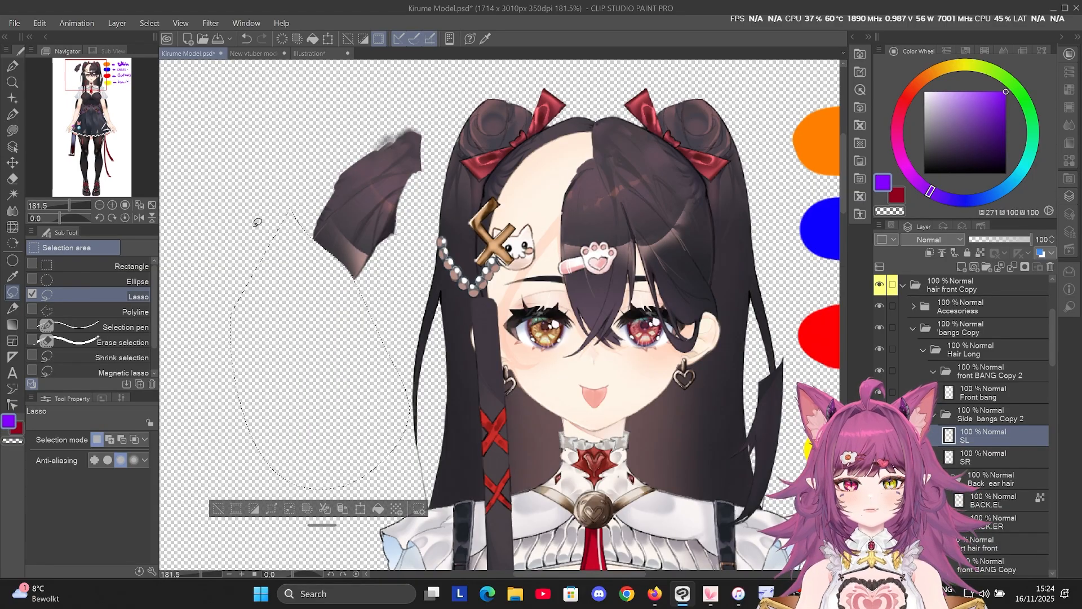
pyautogui.hotkey('ctrl', 'v')
pyautogui.hotkey('ctrl', 'd')
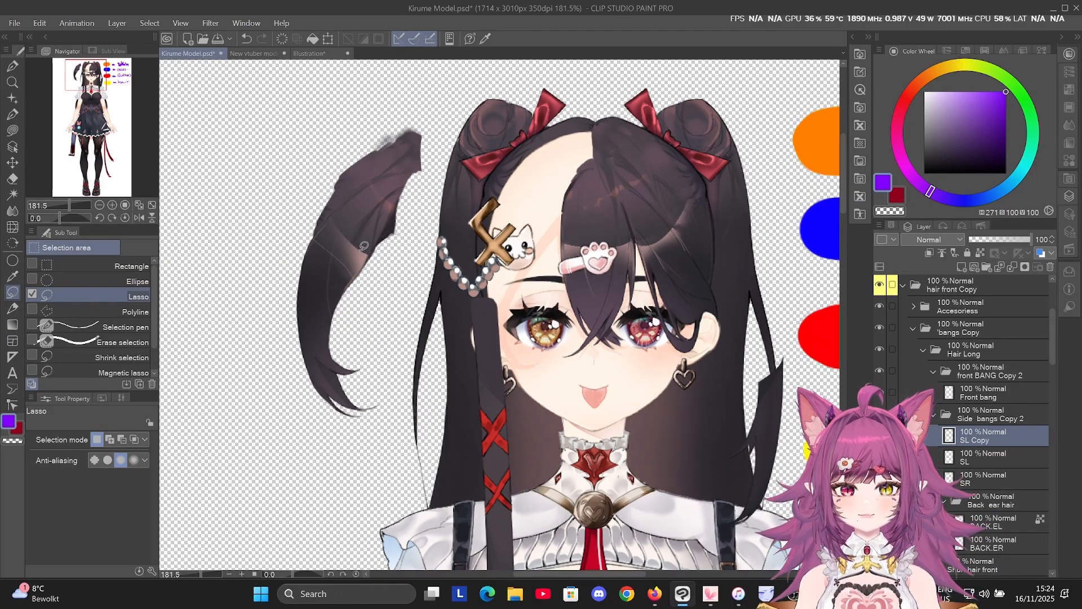
# Move the upper and lower halves of the split side bang back into place on the head.
pyautogui.press('p')
pyautogui.moveTo(368, 235); pyautogui.dragTo(541, 225)
pyautogui.moveTo(291, 288); pyautogui.dragTo(482, 277)
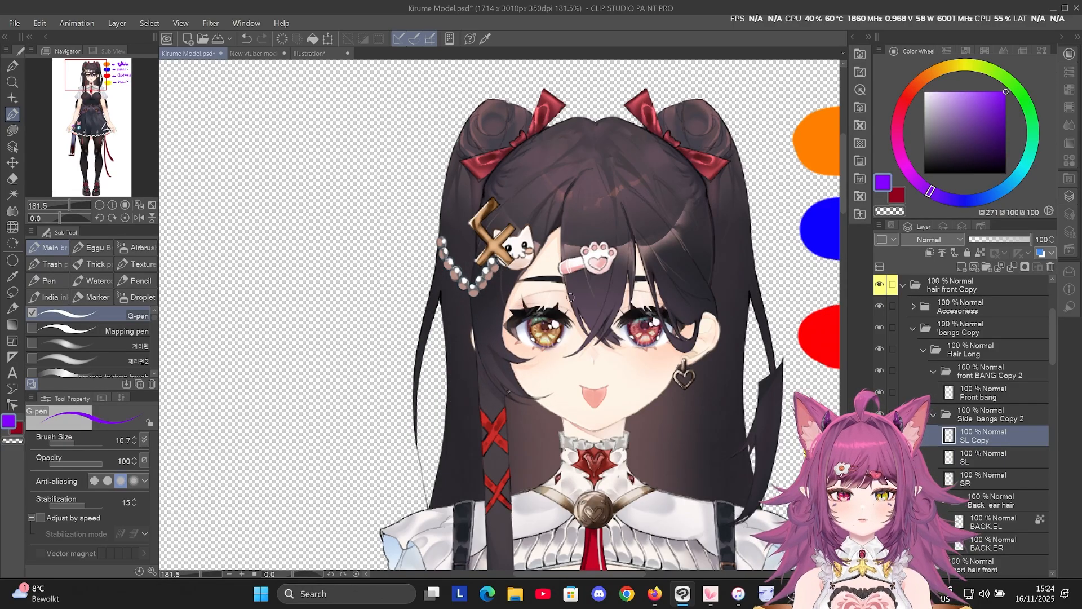
# Try moving the BACK.EL hair strand beside the face outward and undo the move.
pyautogui.scroll(-4, 355, 173)
pyautogui.scroll(1, 465, 358)
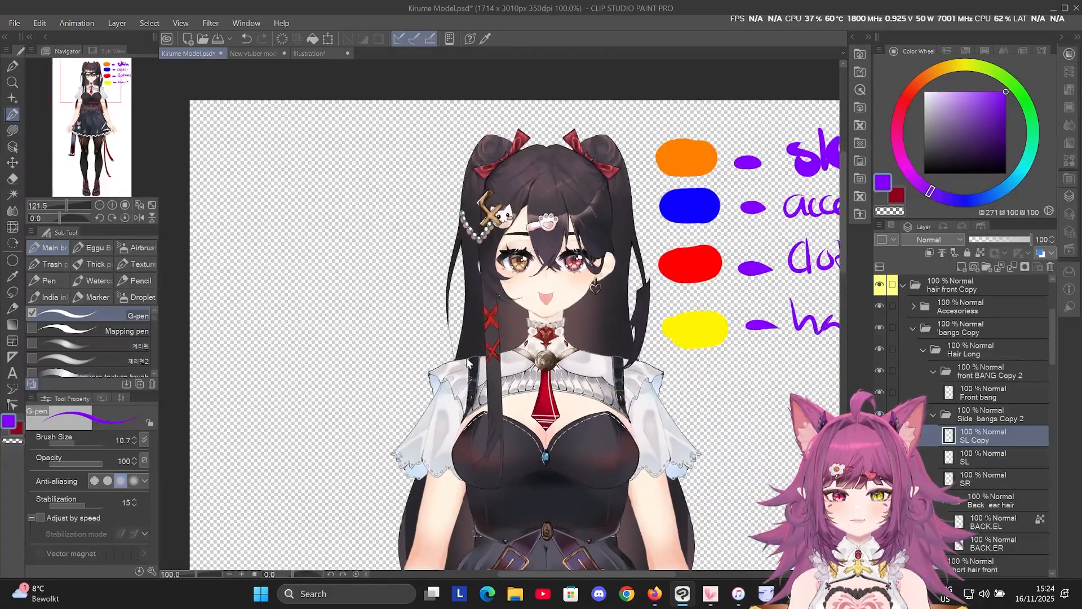
pyautogui.moveTo(481, 332); pyautogui.dragTo(434, 343)
pyautogui.hotkey('ctrl', 'z')
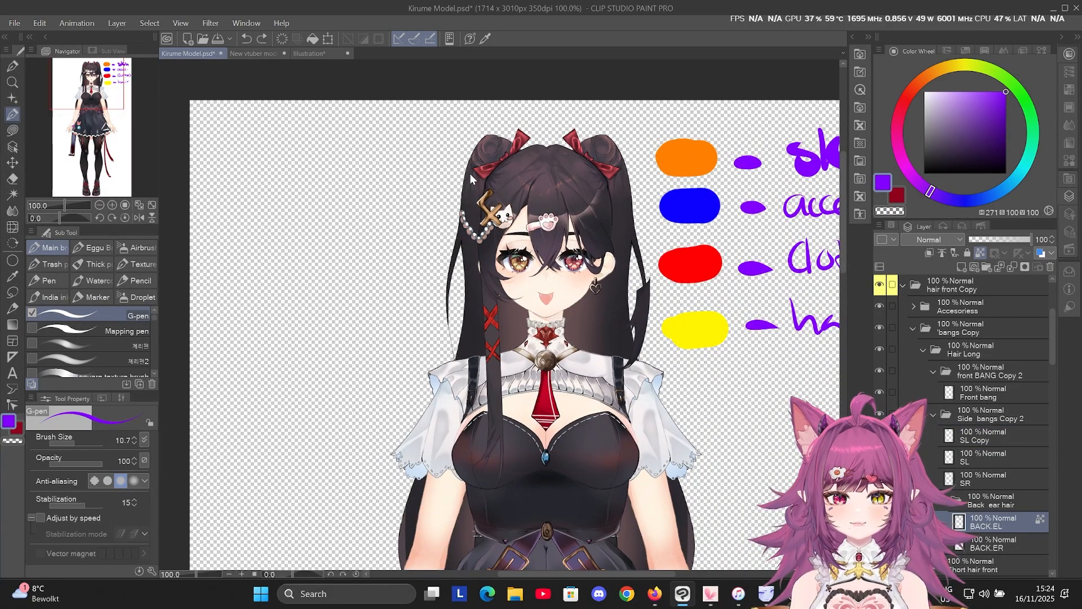
# Move the whole back hair with its buns and bows out beside the body, cancel cutting the layer, and undo the move.
pyautogui.moveTo(479, 145); pyautogui.dragTo(293, 143)
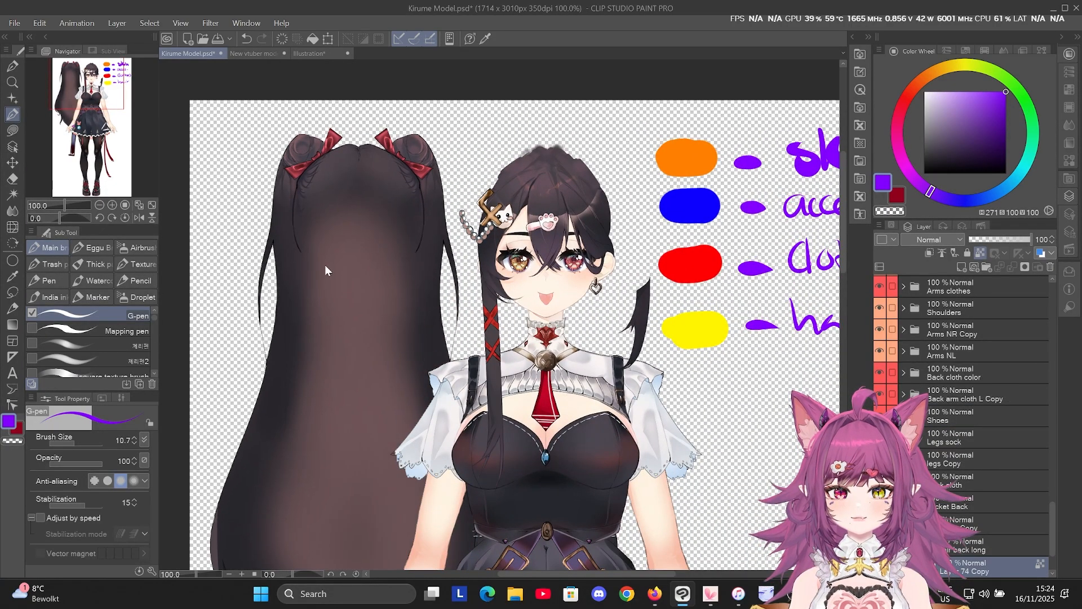
pyautogui.hotkey('ctrl', 'x')
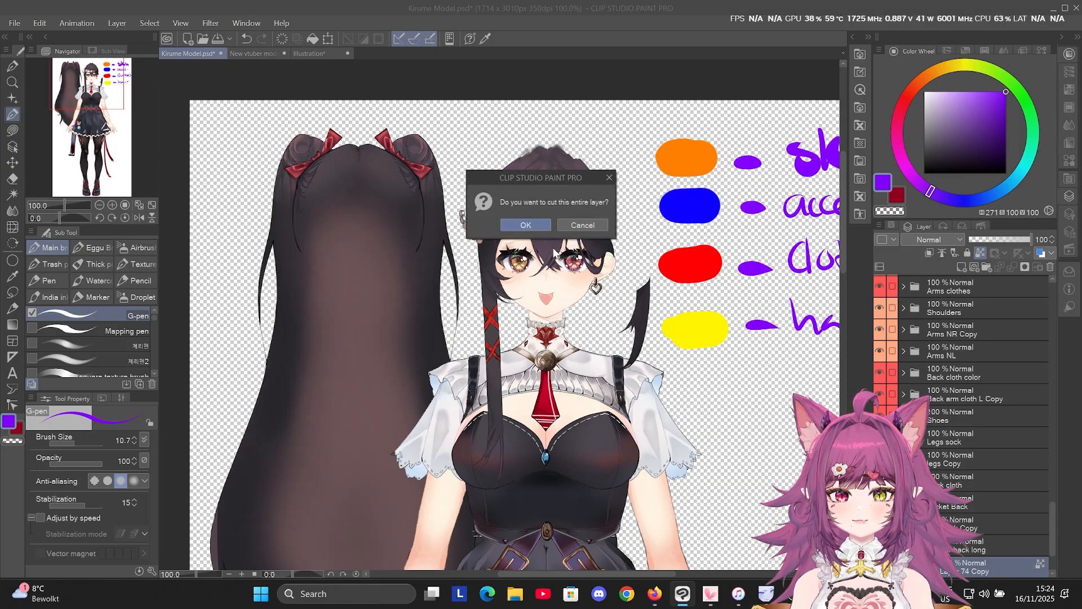
pyautogui.click(587, 227)
pyautogui.keyDown('ctrl'); pyautogui.keyDown('shift'); pyautogui.click(586, 228); pyautogui.keyUp('shift'); pyautogui.keyUp('ctrl')
pyautogui.hotkey('ctrl', 'z')
pyautogui.scroll(-3, 603, 242)
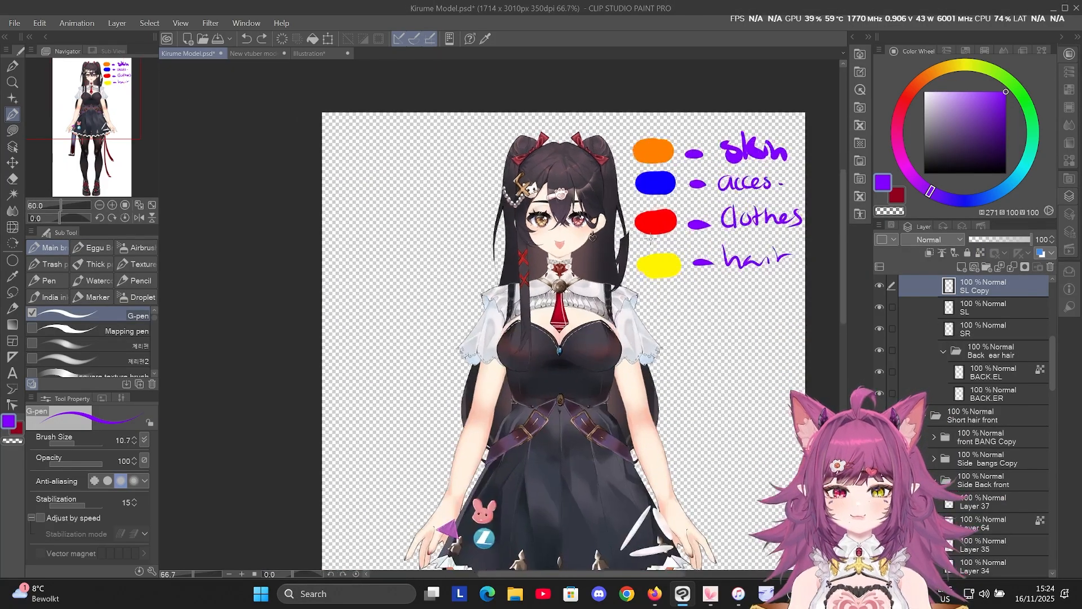
# Move the displaced BACK.ER hair strand back into place behind the ear with the heart earring.
pyautogui.scroll(4, 617, 256)
pyautogui.keyDown('ctrl'); pyautogui.keyDown('shift'); pyautogui.click(618, 266); pyautogui.keyUp('shift'); pyautogui.keyUp('ctrl')
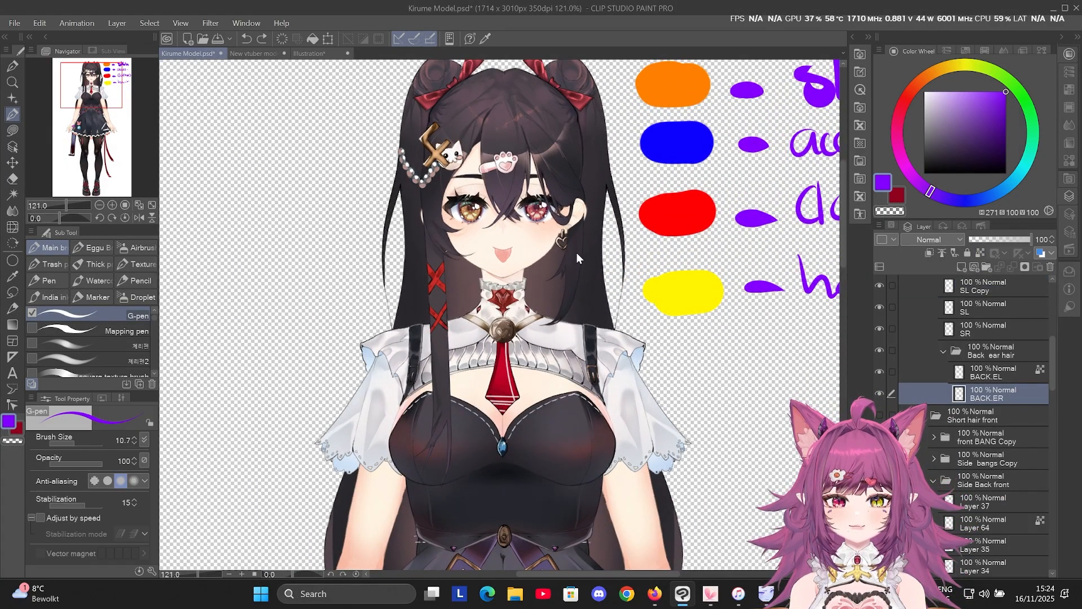
pyautogui.moveTo(579, 253); pyautogui.dragTo(580, 256)
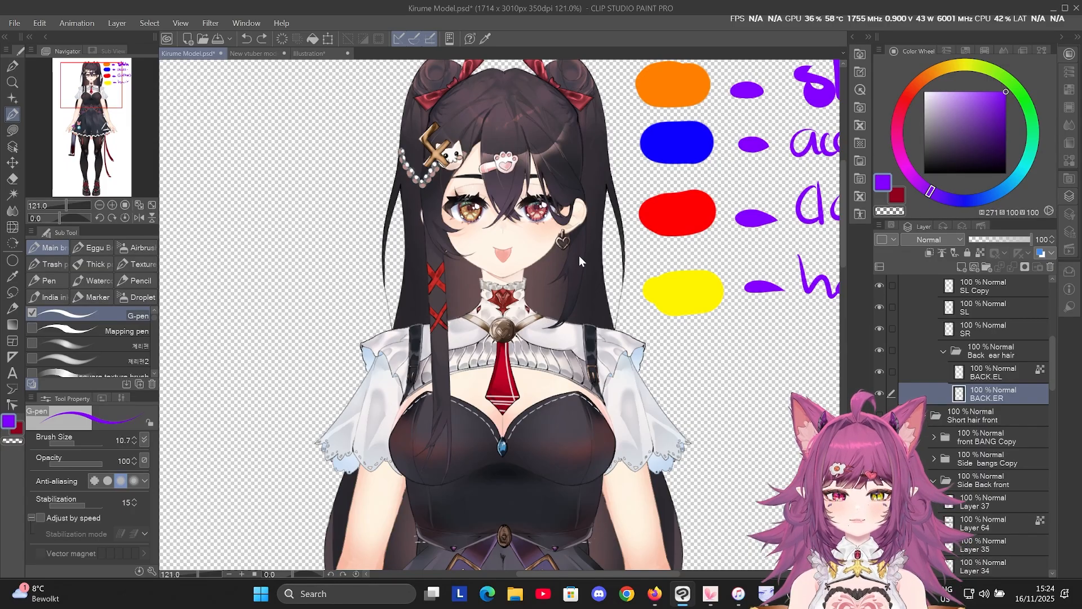
pyautogui.hotkey('ctrl', 'y')
# Look over the reassembled hair and outfit at full-body and upper-body scale.
pyautogui.scroll(-5, 562, 227)
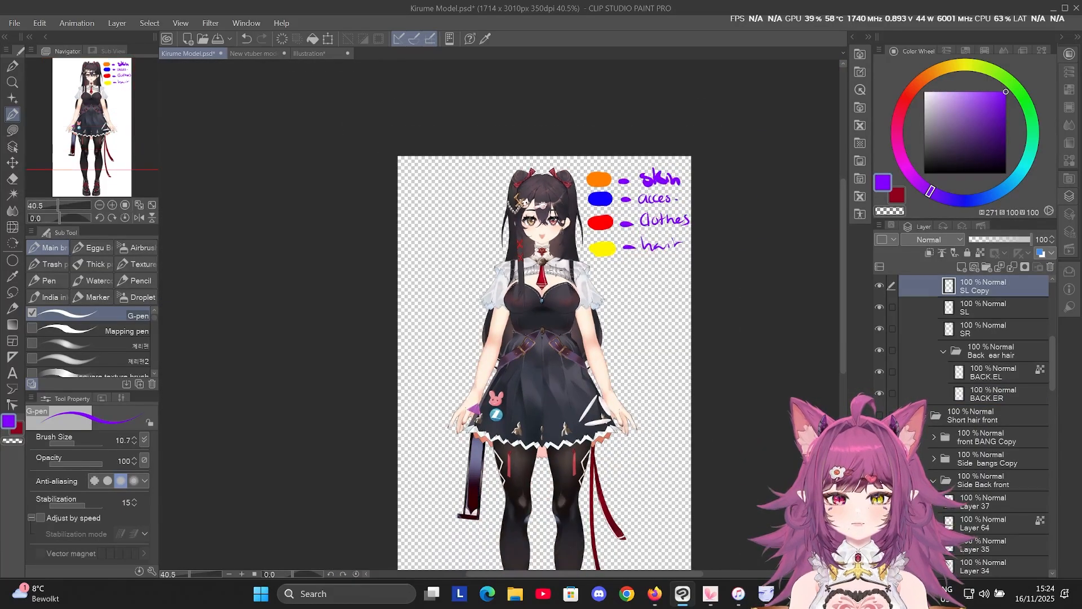
pyautogui.scroll(5, 558, 172)
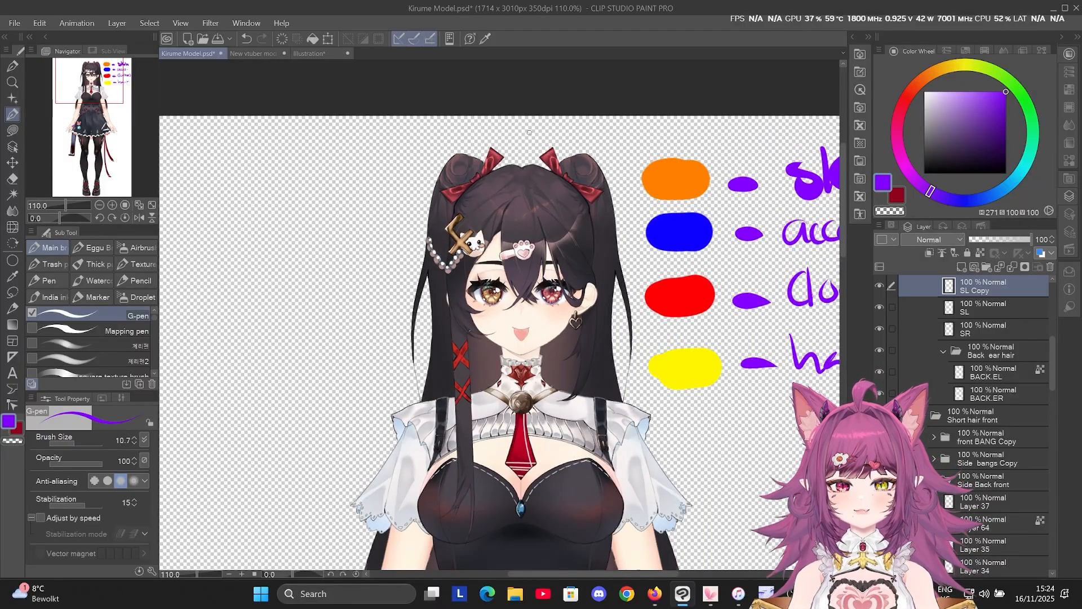
pyautogui.scroll(-3, 529, 132)
pyautogui.scroll(2, 545, 163)
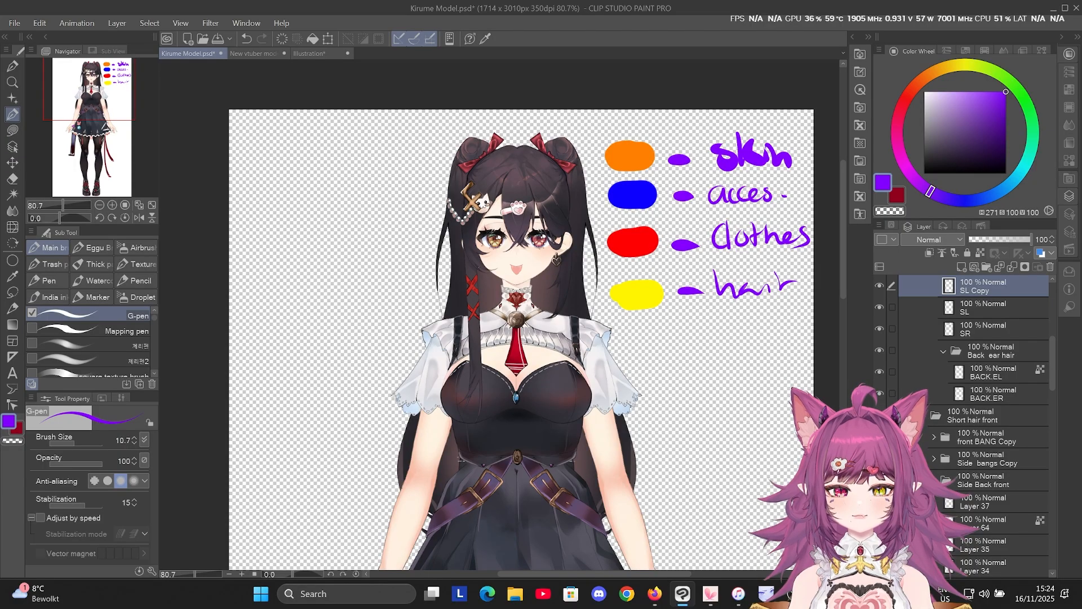
pyautogui.scroll(-2, 505, 87)
pyautogui.scroll(1, 475, 137)
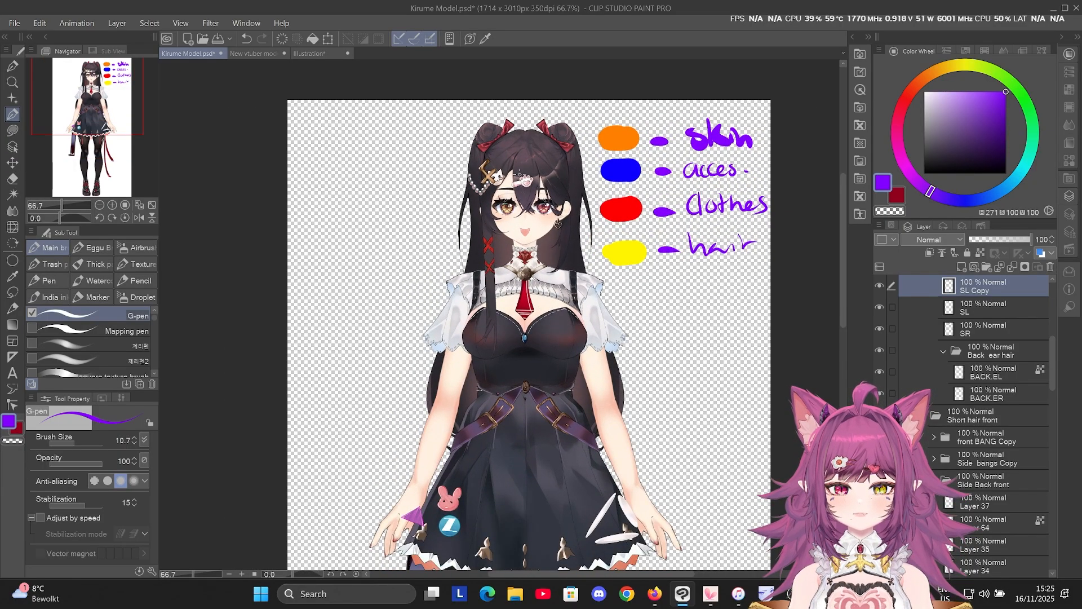
pyautogui.scroll(4, 524, 191)
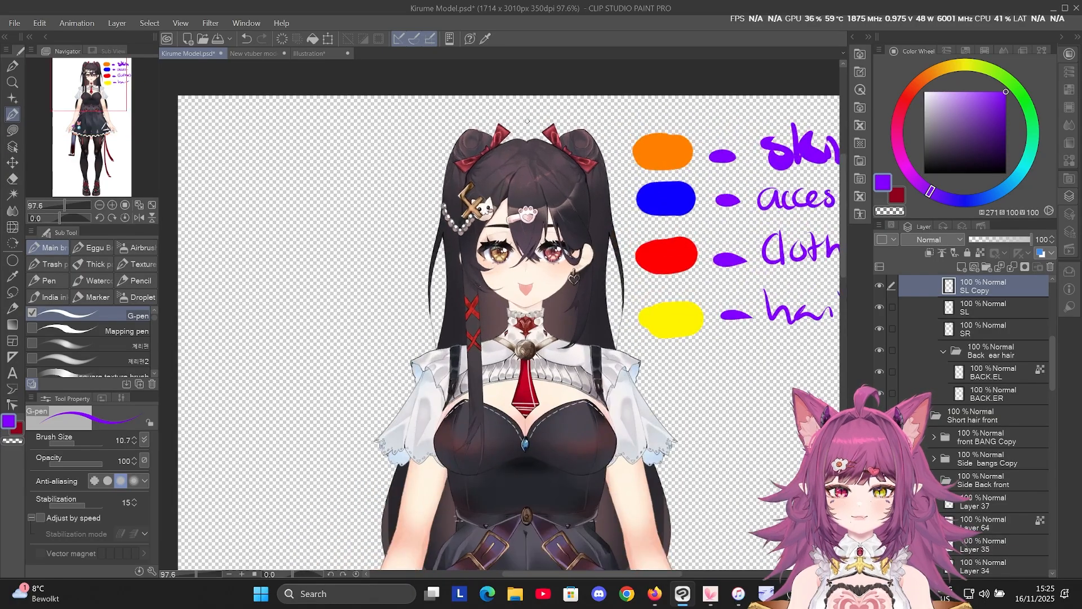
pyautogui.moveTo(529, 423); pyautogui.dragTo(609, 413)
pyautogui.hotkey('ctrl', 'z')
pyautogui.hotkey('ctrl', 'z')
pyautogui.scroll(1, 530, 90)
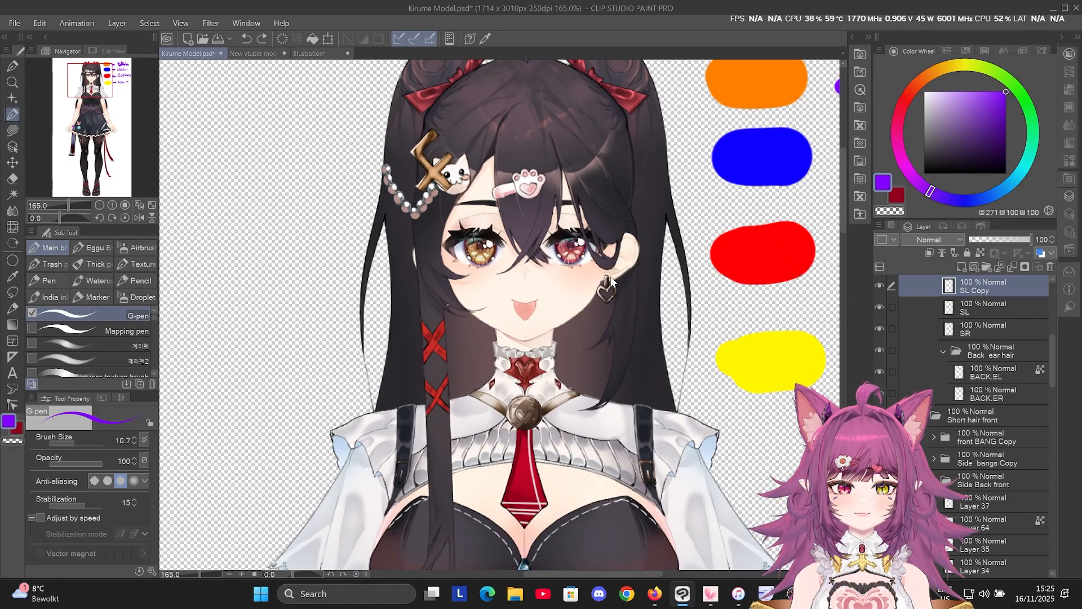
# Shift the heart earring, the tongue and the nose one at a time to show they are separate, undoing each move.
pyautogui.moveTo(610, 287)
pyautogui.mouseDown()
pyautogui.moveTo(702, 301)
pyautogui.moveTo(622, 299)
pyautogui.moveTo(606, 288)
pyautogui.mouseUp()
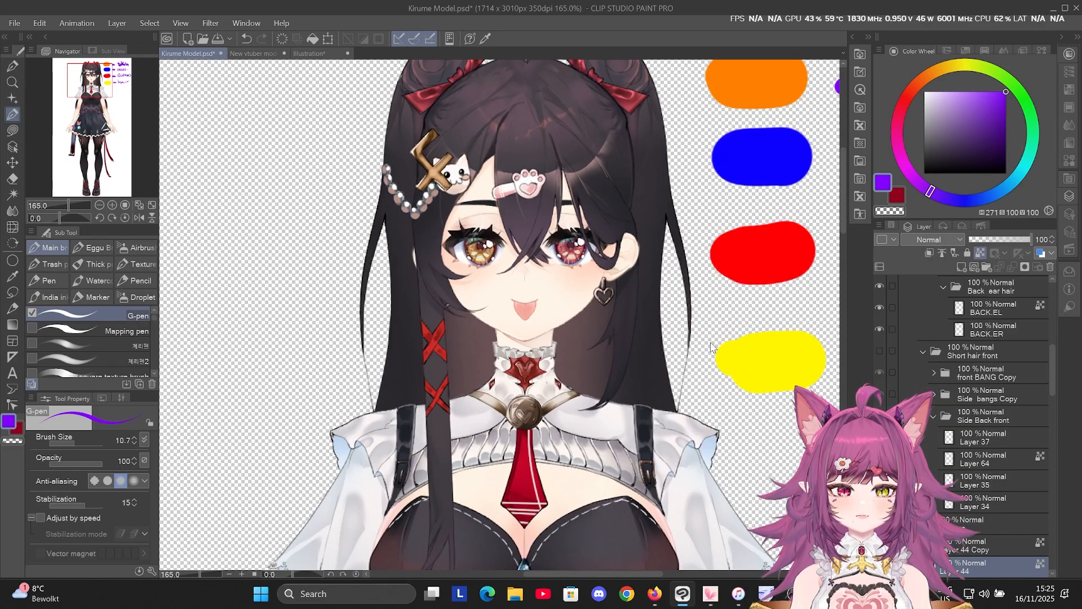
pyautogui.hotkey('ctrl', 'z')
pyautogui.hotkey('ctrl', 'y')
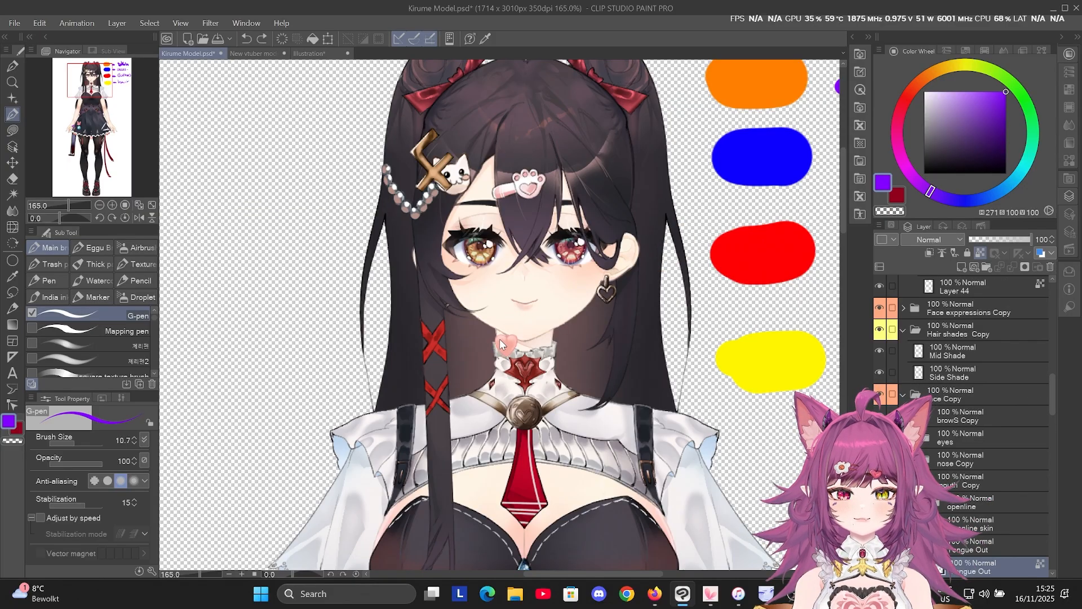
pyautogui.hotkey('ctrl', 'z')
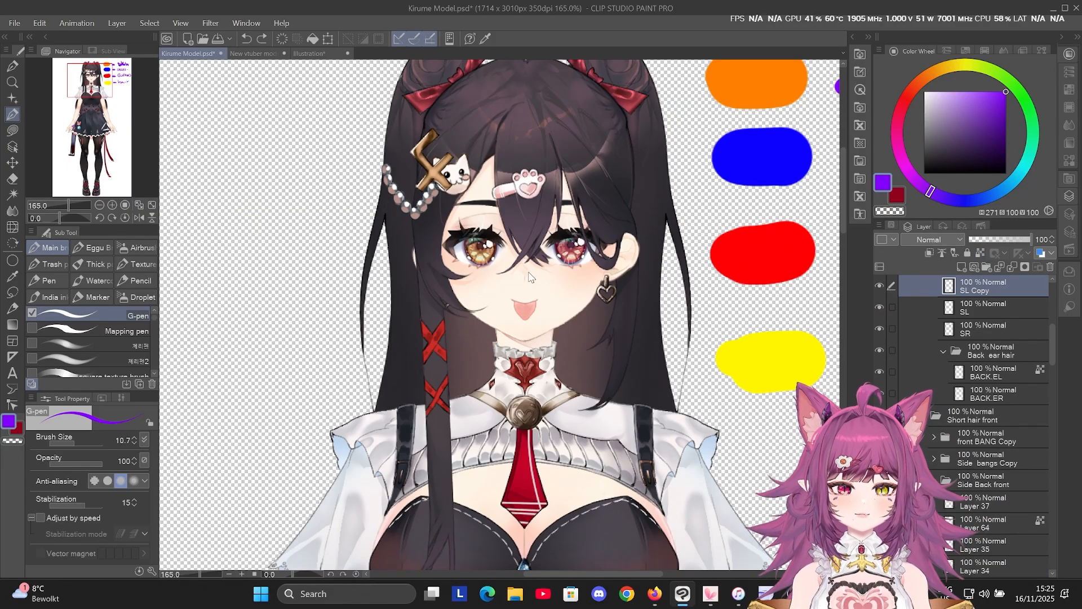
pyautogui.hotkey('ctrl', 'y')
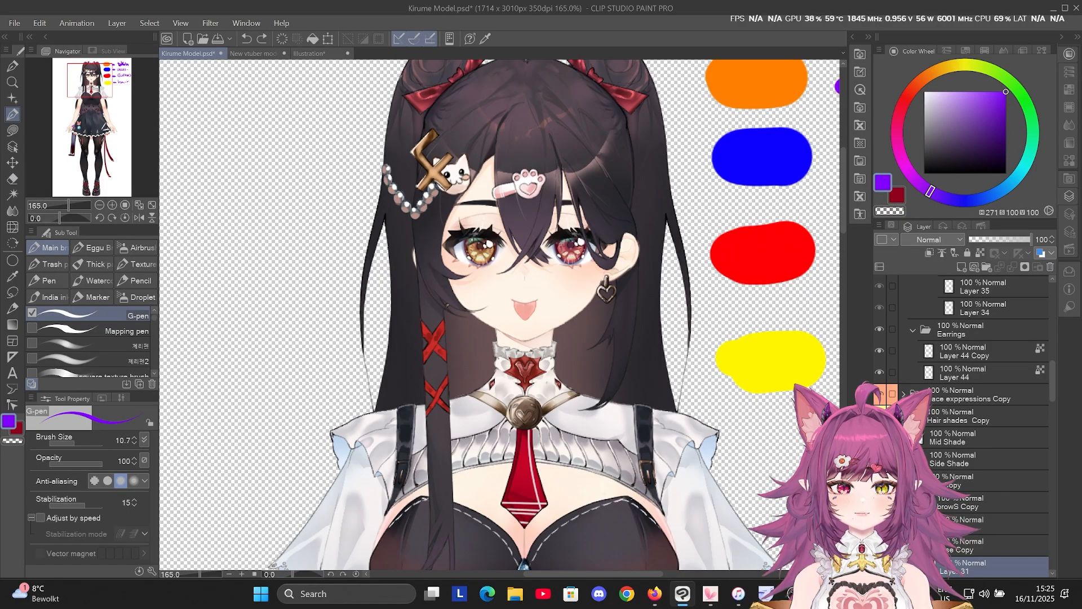
pyautogui.hotkey('ctrl', 'z')
pyautogui.scroll(-8, 515, 169)
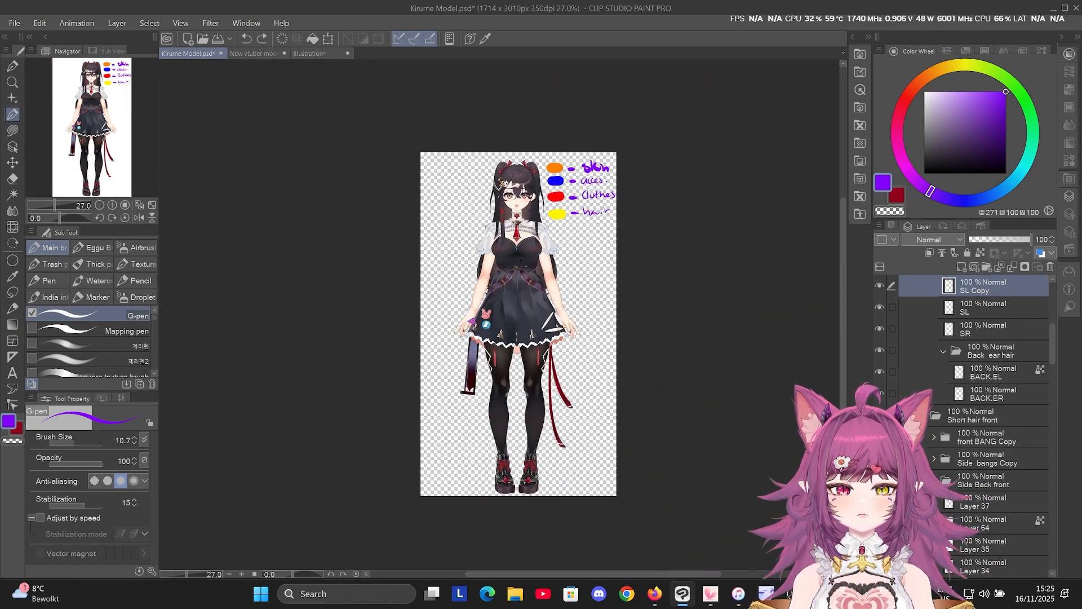
pyautogui.scroll(1, 513, 341)
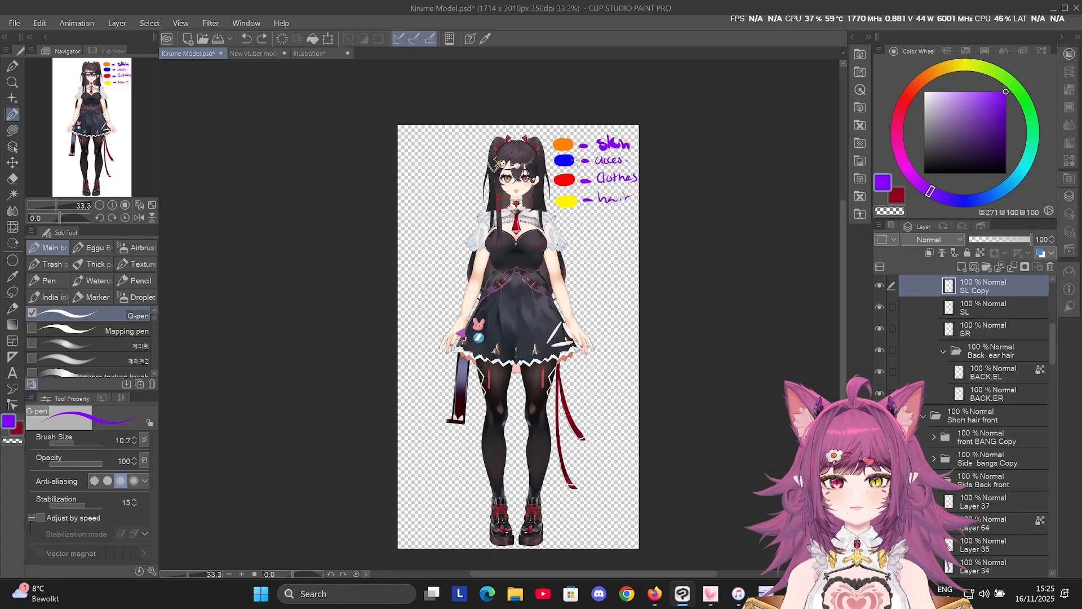
pyautogui.scroll(3, 488, 256)
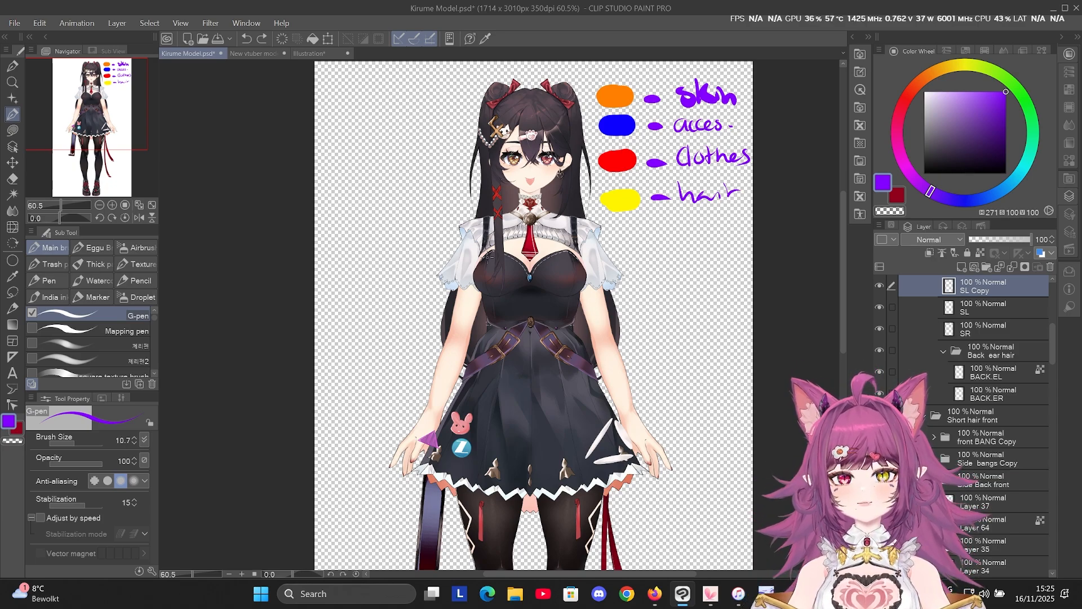
# Shift the small eyelash spike above the amber eye away from its lash line to show it is separate, undoing the move.
pyautogui.scroll(-2, 653, 139)
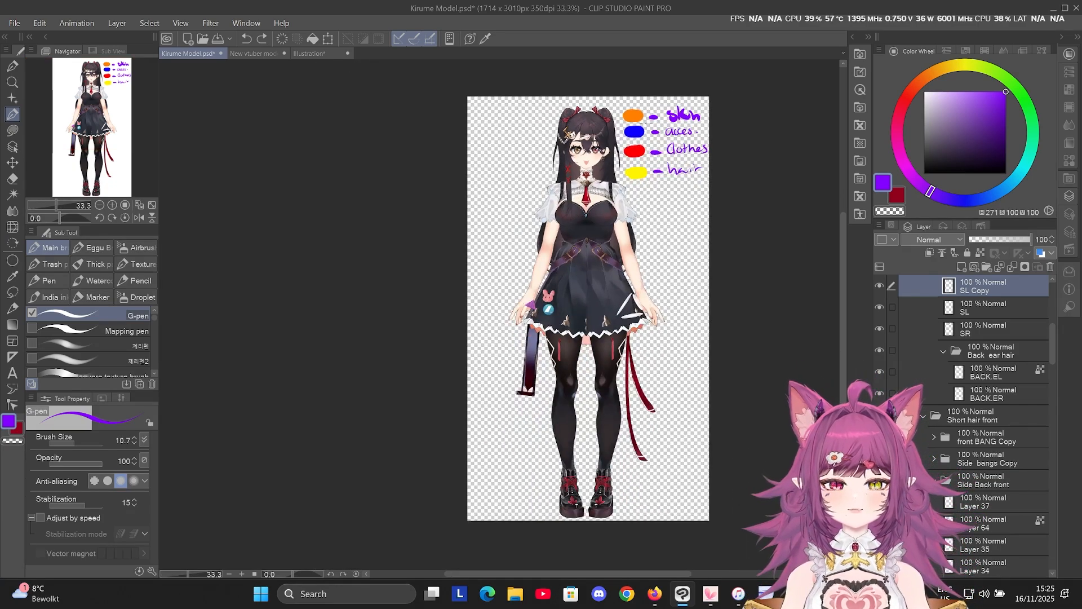
pyautogui.scroll(1, 648, 274)
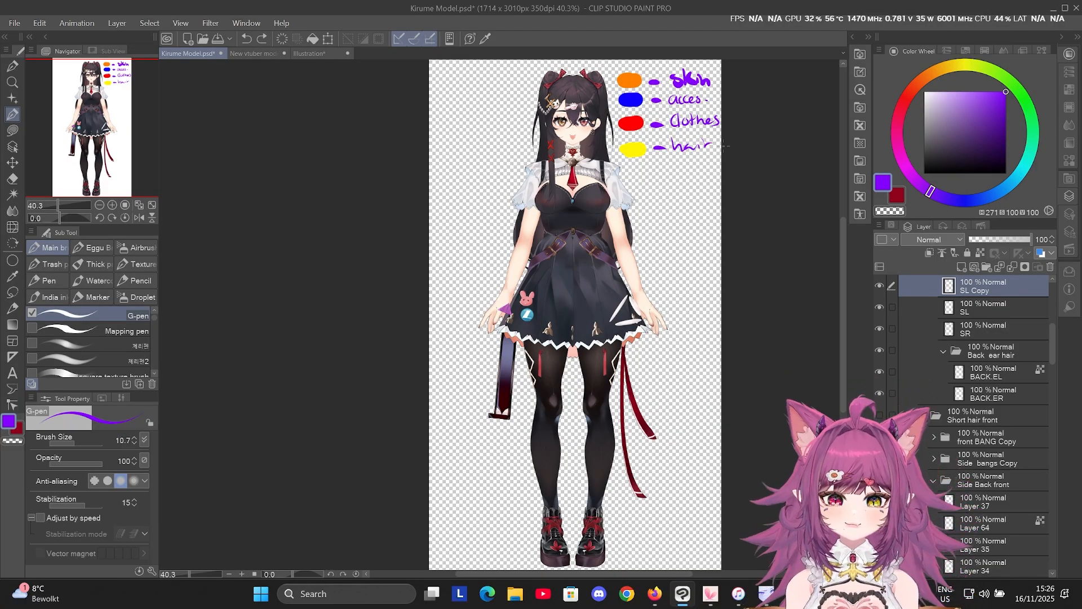
pyautogui.scroll(2, 711, 138)
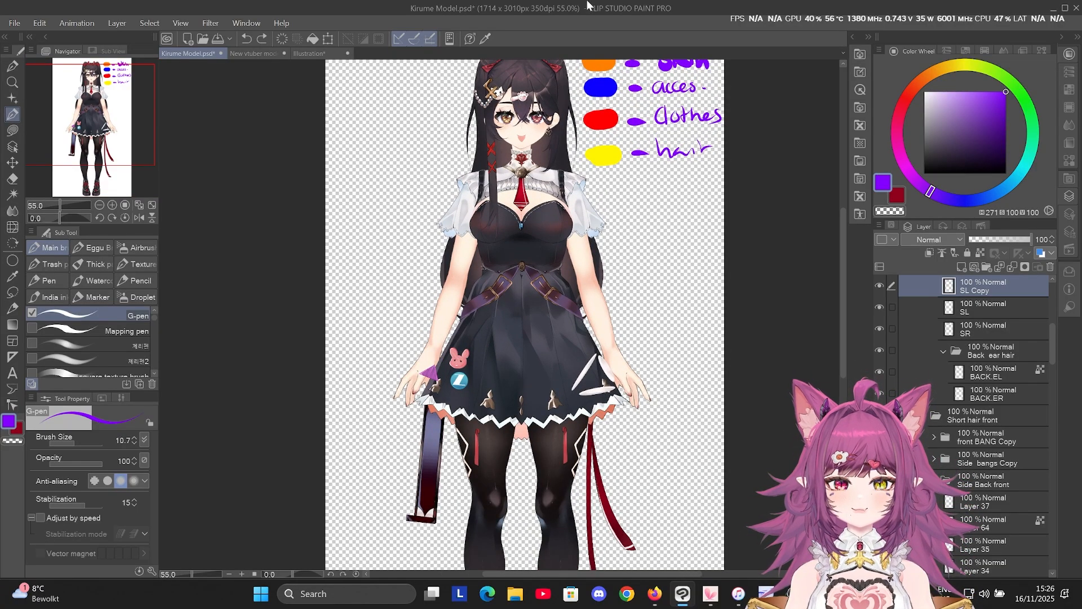
pyautogui.scroll(5, 661, 210)
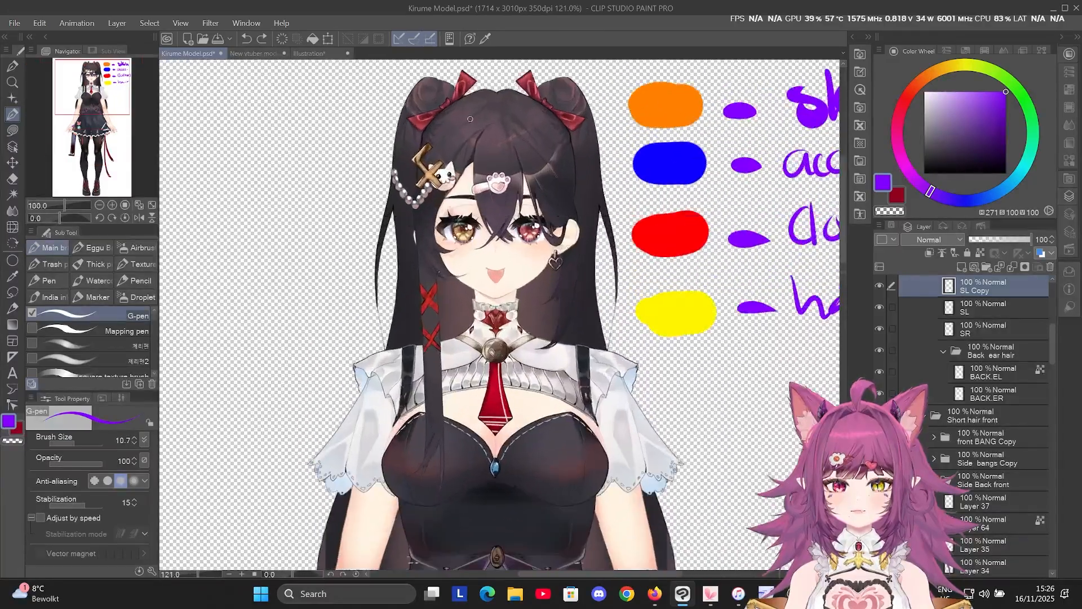
pyautogui.scroll(2, 379, 280)
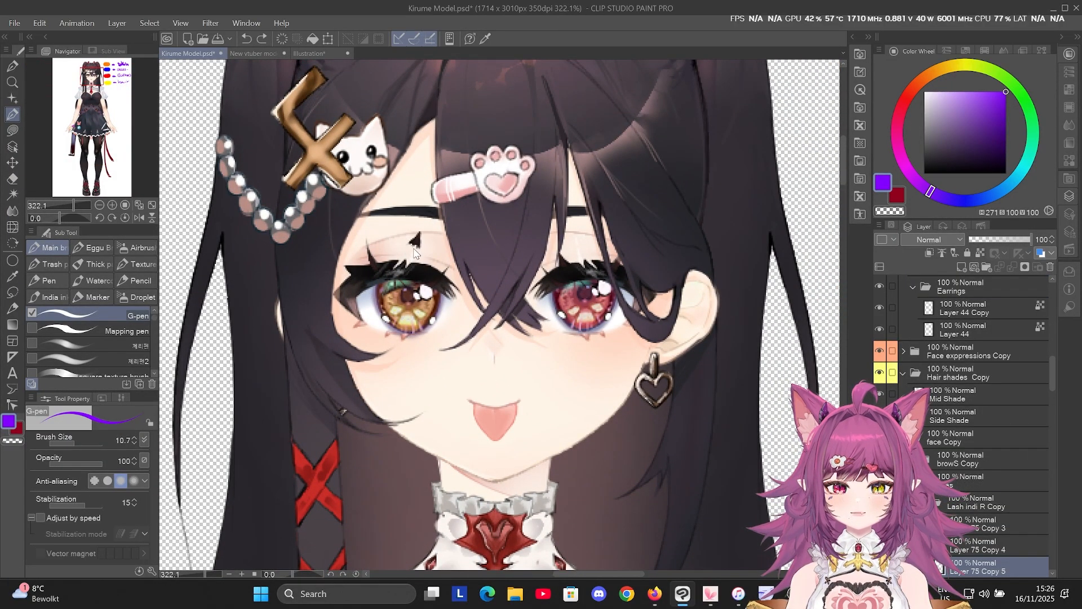
pyautogui.scroll(1, 364, 256)
pyautogui.scroll(2, 364, 257)
pyautogui.keyDown('ctrl'); pyautogui.keyDown('shift'); pyautogui.click(374, 265); pyautogui.keyUp('shift'); pyautogui.keyUp('ctrl')
pyautogui.moveTo(375, 265); pyautogui.dragTo(440, 234)
pyautogui.hotkey('ctrl', 'z')
# Shift the Fade R Copy 2 glow inside the amber eye sideways to show it is separate, undoing the move.
pyautogui.keyDown('ctrl'); pyautogui.keyDown('shift'); pyautogui.click(522, 310); pyautogui.keyUp('shift'); pyautogui.keyUp('ctrl')
pyautogui.scroll(-4, 527, 312)
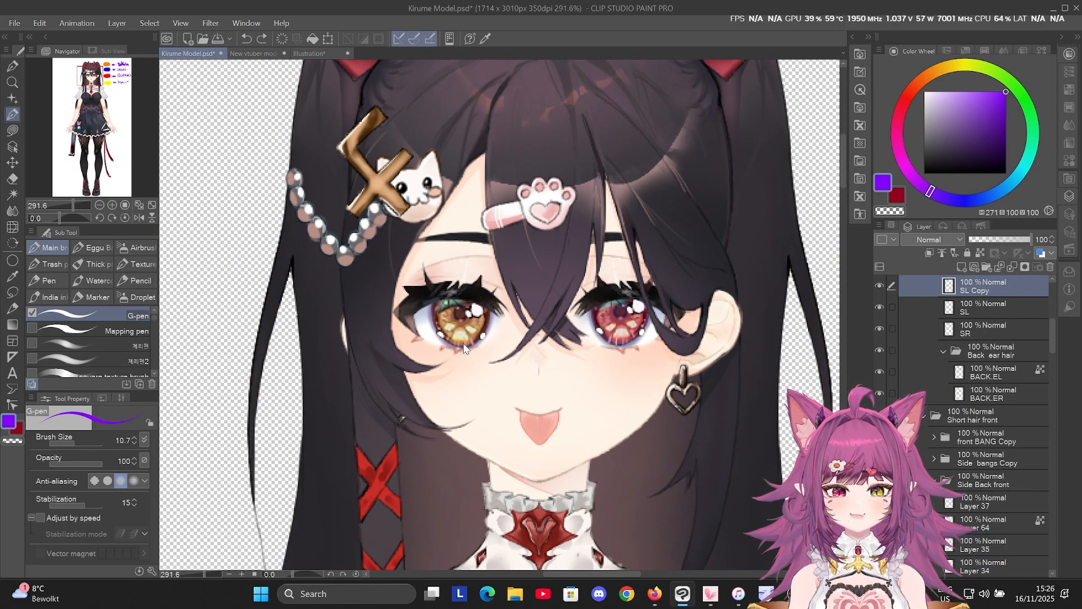
pyautogui.keyDown('ctrl'); pyautogui.keyDown('shift'); pyautogui.click(465, 348); pyautogui.keyUp('shift'); pyautogui.keyUp('ctrl')
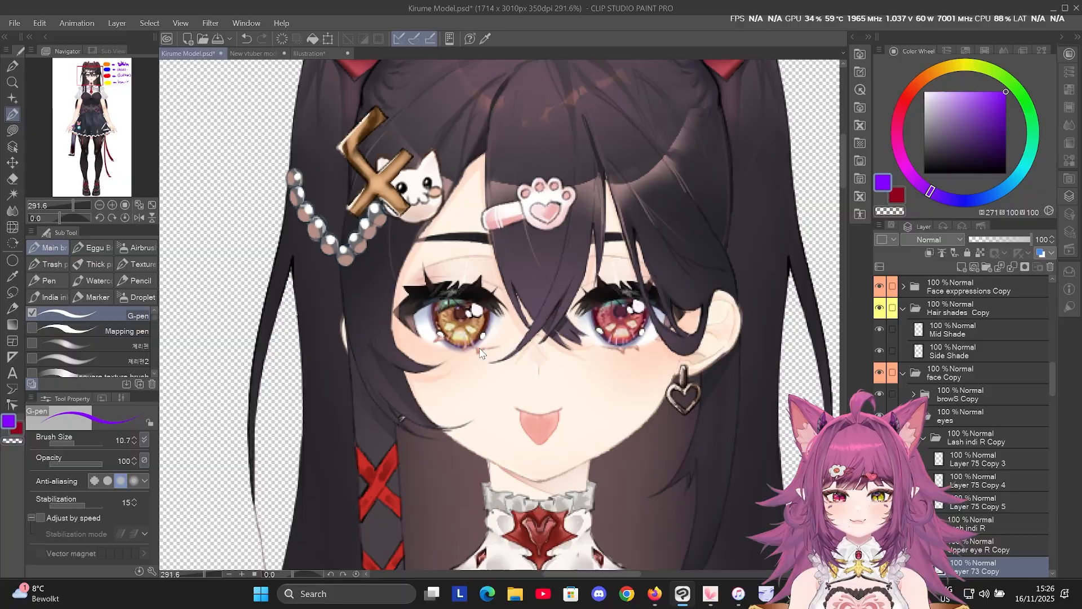
pyautogui.moveTo(455, 328); pyautogui.dragTo(424, 339)
pyautogui.hotkey('ctrl', 'z')
pyautogui.keyDown('ctrl'); pyautogui.keyDown('shift'); pyautogui.click(469, 326); pyautogui.keyUp('shift'); pyautogui.keyUp('ctrl')
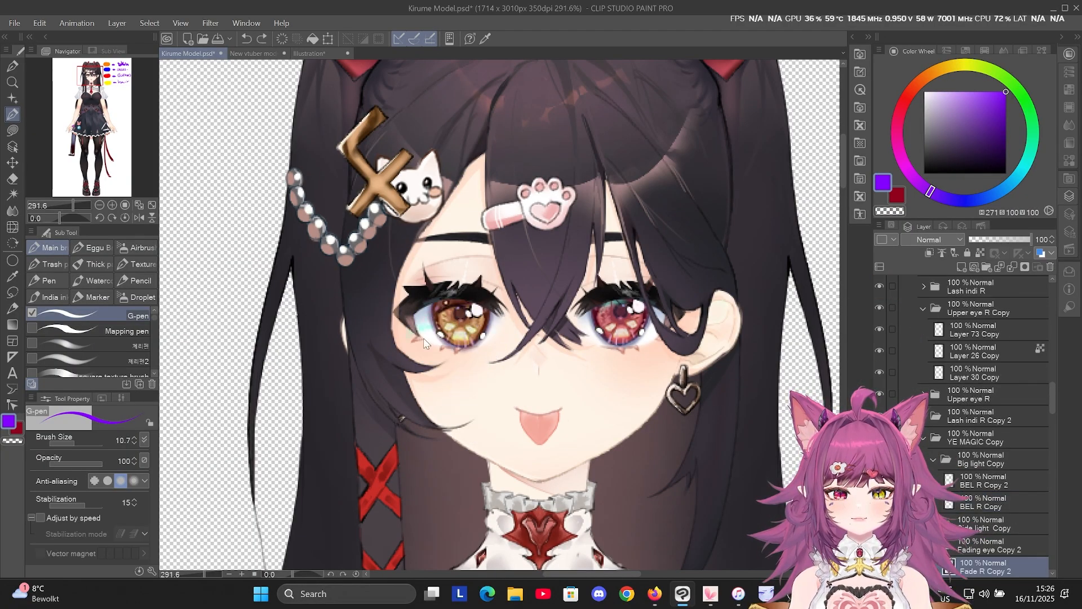
pyautogui.hotkey('ctrl', 'z')
pyautogui.keyDown('ctrl'); pyautogui.keyDown('shift'); pyautogui.click(557, 293); pyautogui.keyUp('shift'); pyautogui.keyUp('ctrl')
pyautogui.scroll(-1, 642, 310)
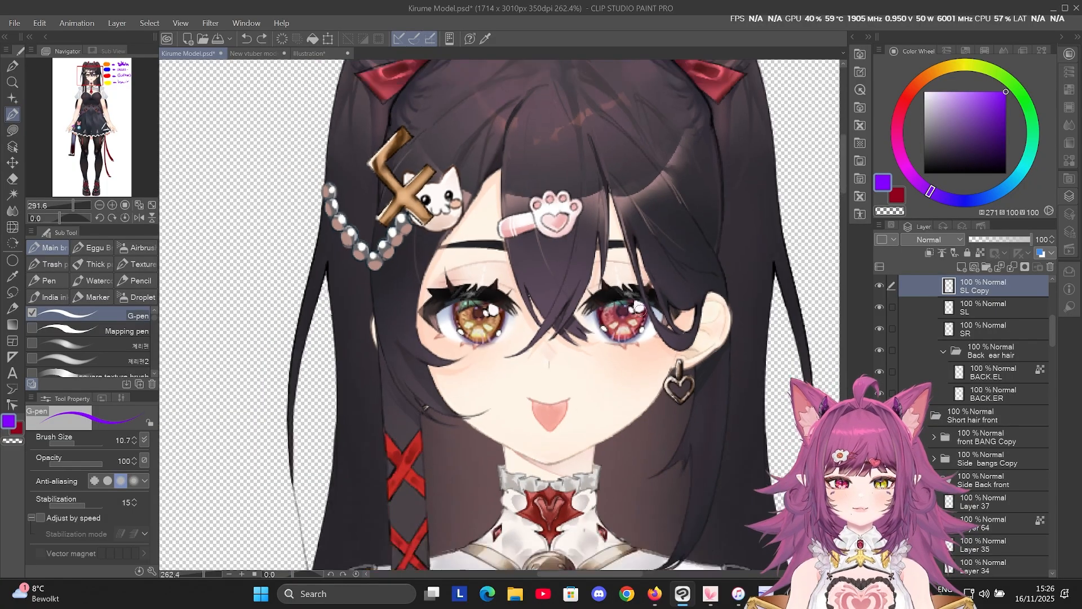
# Move the amber iris out of the eye onto the cheek beside the mouth and undo the move.
pyautogui.scroll(-5, 640, 307)
pyautogui.scroll(7, 485, 334)
pyautogui.keyDown('ctrl'); pyautogui.keyDown('shift'); pyautogui.click(502, 327); pyautogui.keyUp('shift'); pyautogui.keyUp('ctrl')
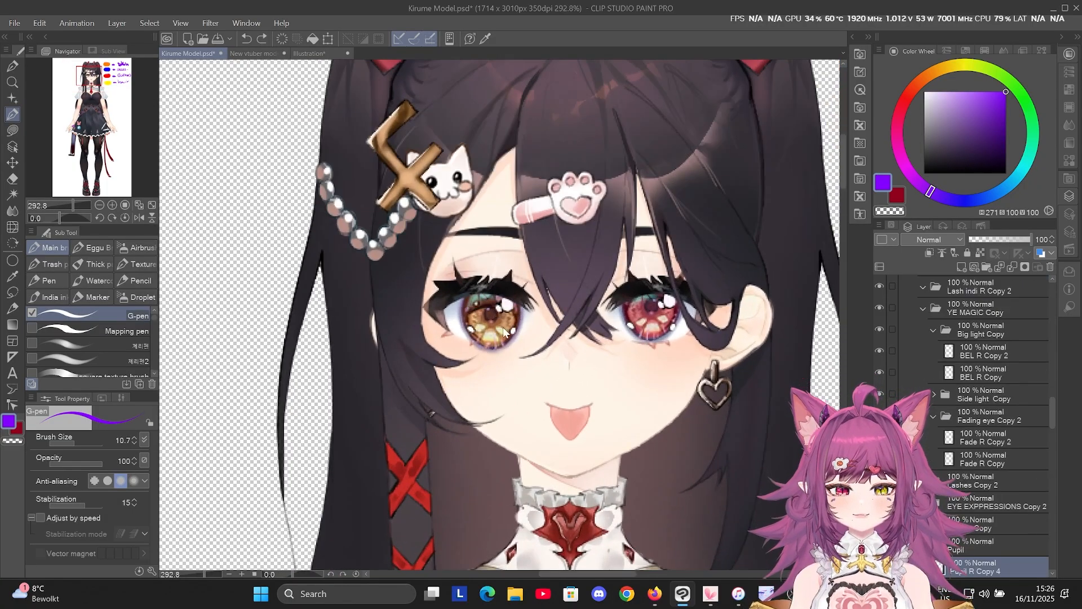
pyautogui.moveTo(502, 327); pyautogui.dragTo(524, 428)
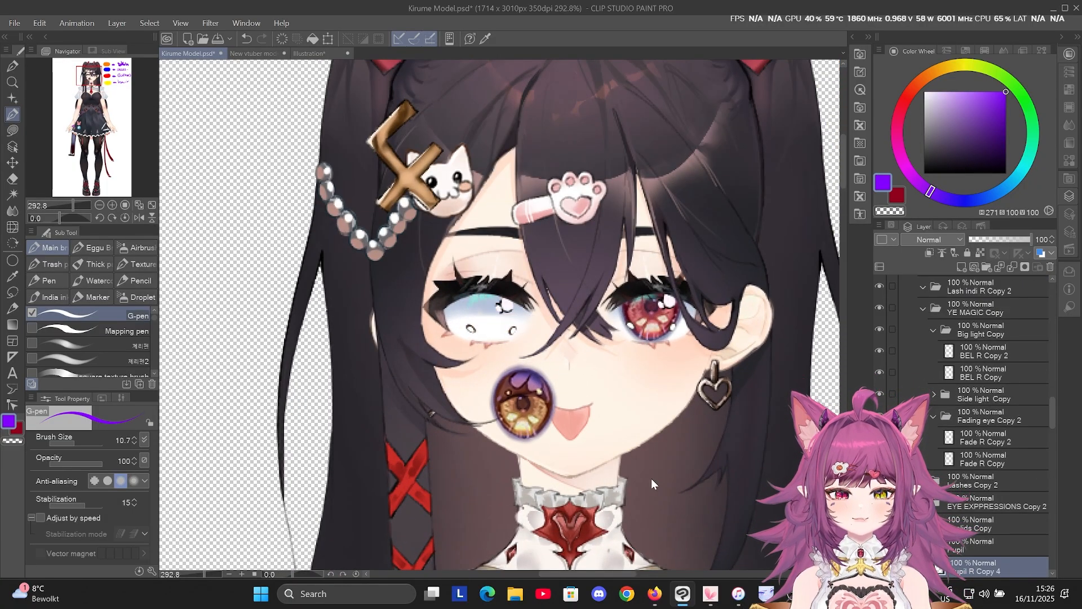
pyautogui.hotkey('ctrl', 'z')
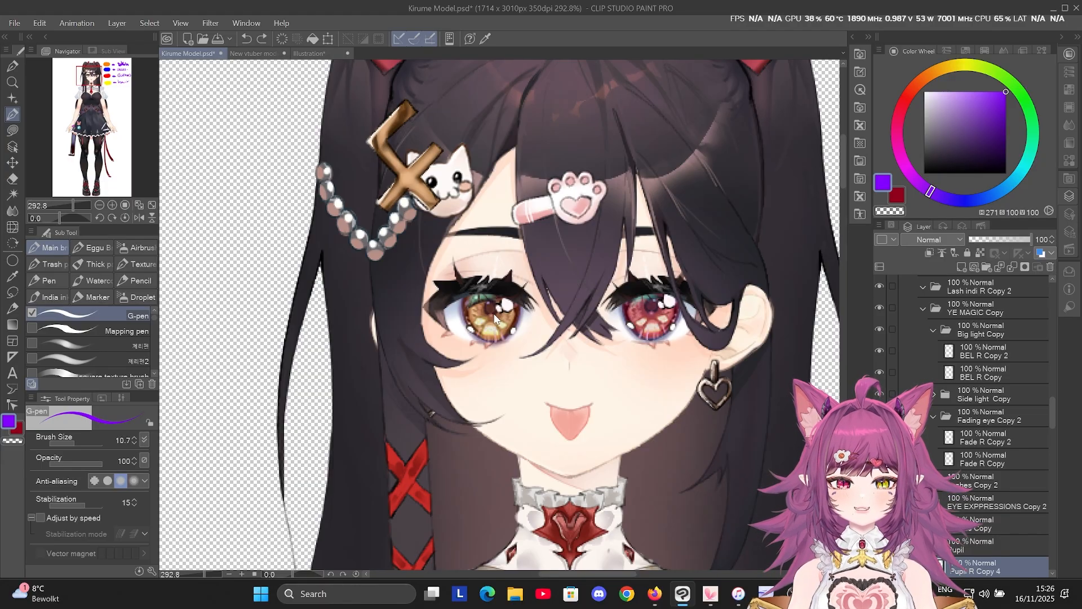
# Place the amber iris below its eye and look through the eye layers to select Pupil R Copy 4.
pyautogui.scroll(4, 494, 332)
pyautogui.moveTo(528, 416); pyautogui.dragTo(512, 497)
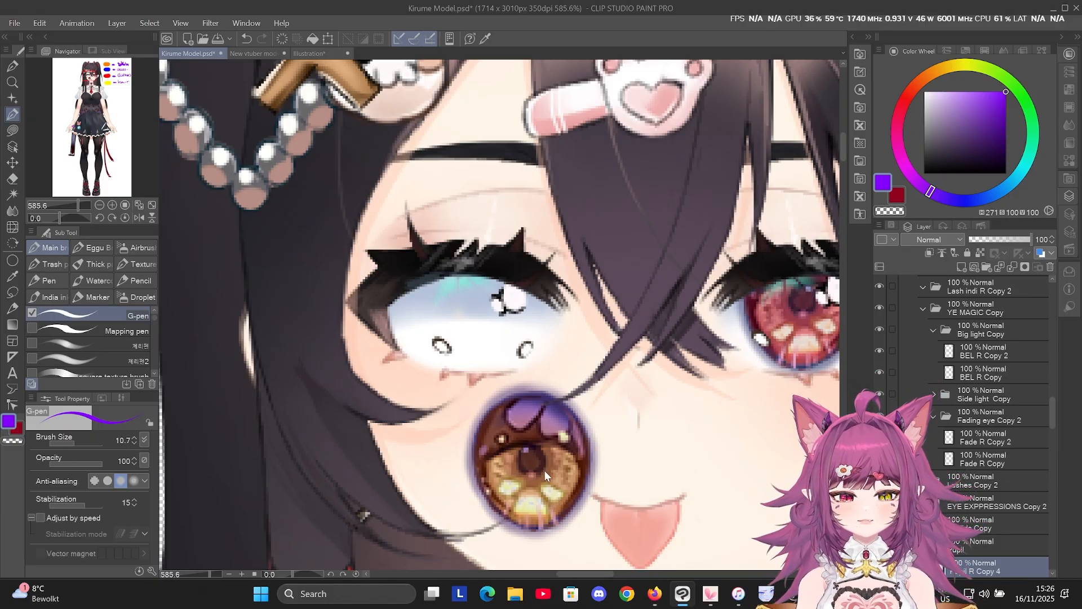
pyautogui.scroll(10, 946, 460)
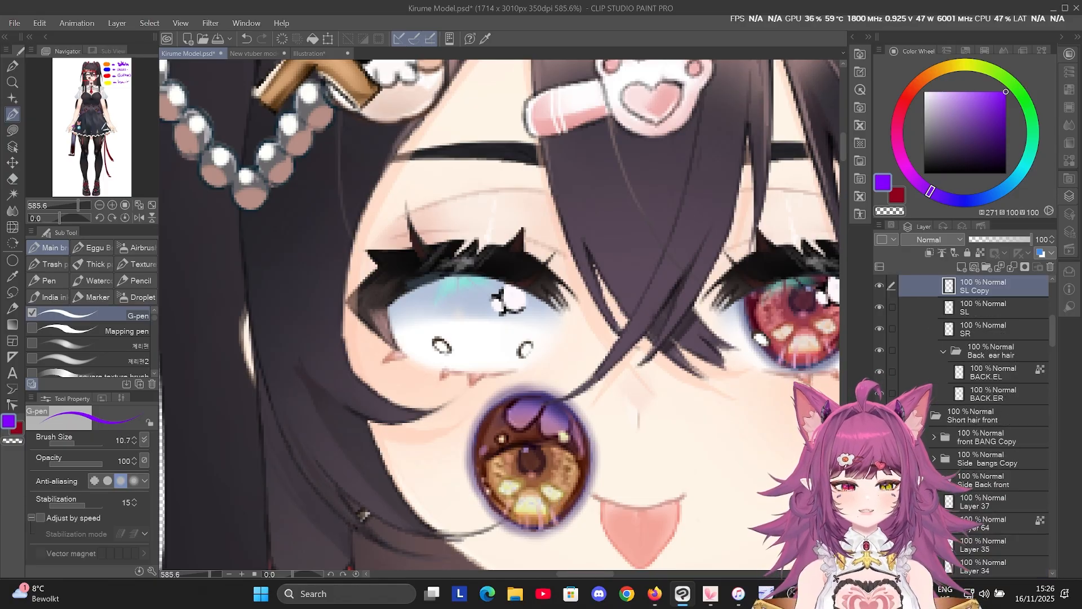
pyautogui.scroll(-10, 957, 500)
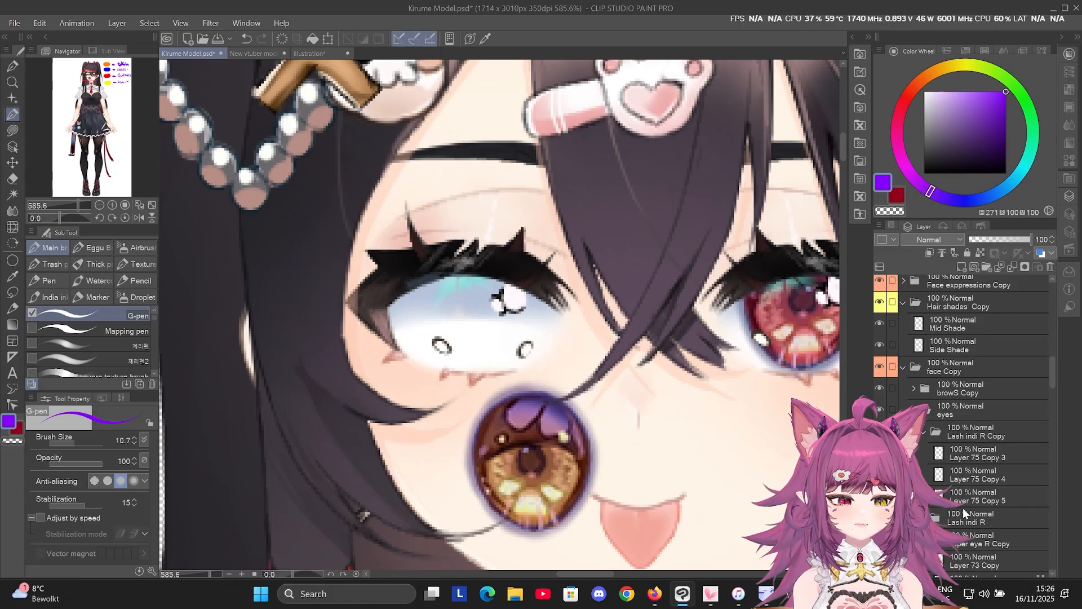
pyautogui.scroll(-3, 970, 507)
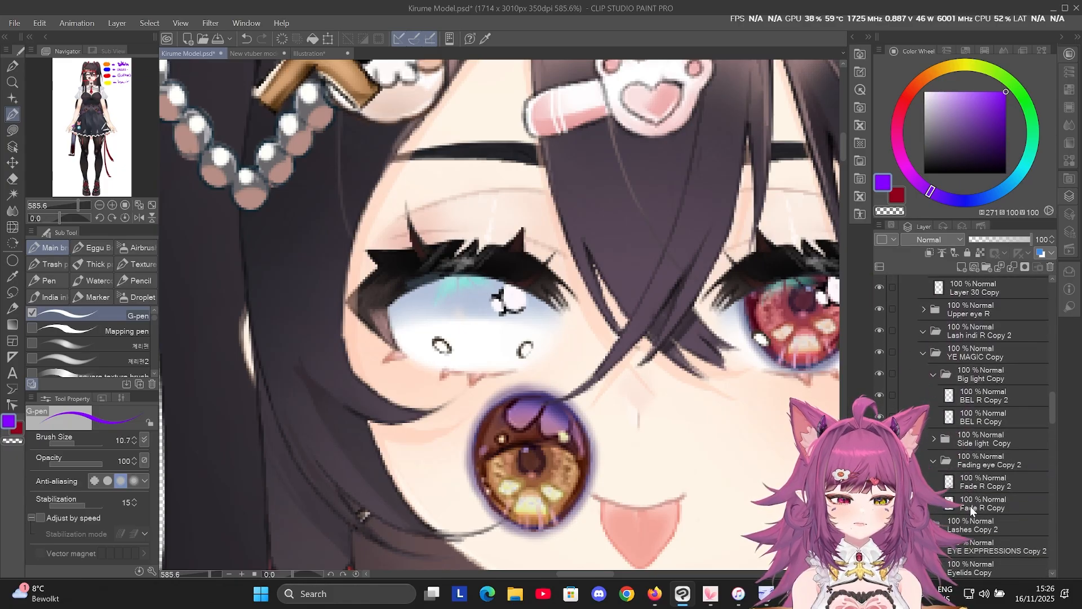
pyautogui.click(983, 482)
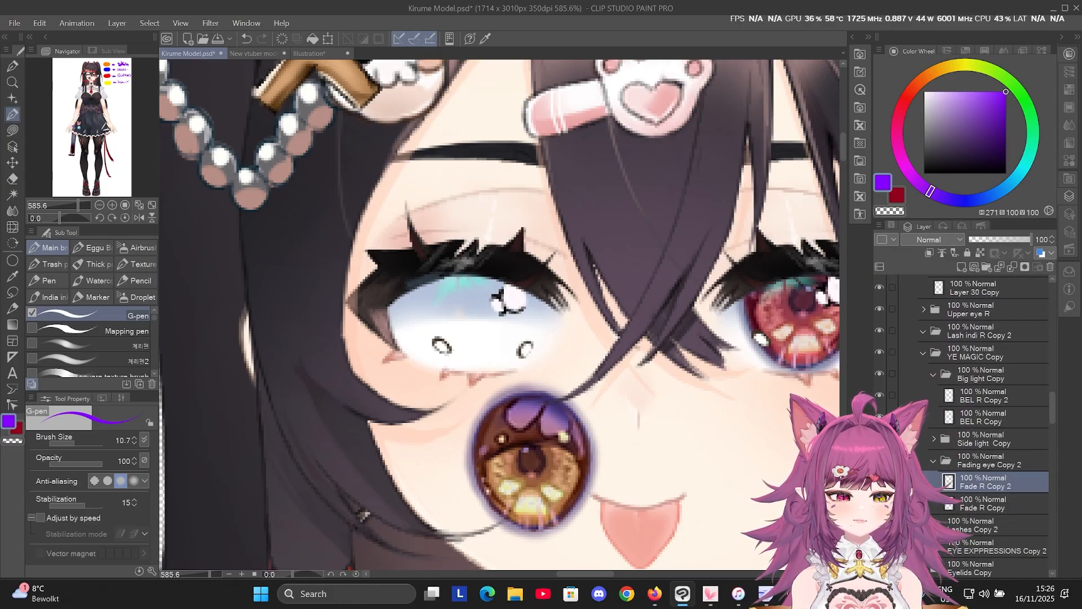
pyautogui.keyDown('ctrl'); pyautogui.keyDown('shift'); pyautogui.click(567, 465); pyautogui.keyUp('shift'); pyautogui.keyUp('ctrl')
pyautogui.click(976, 438)
pyautogui.click(975, 567)
pyautogui.scroll(-3, 972, 314)
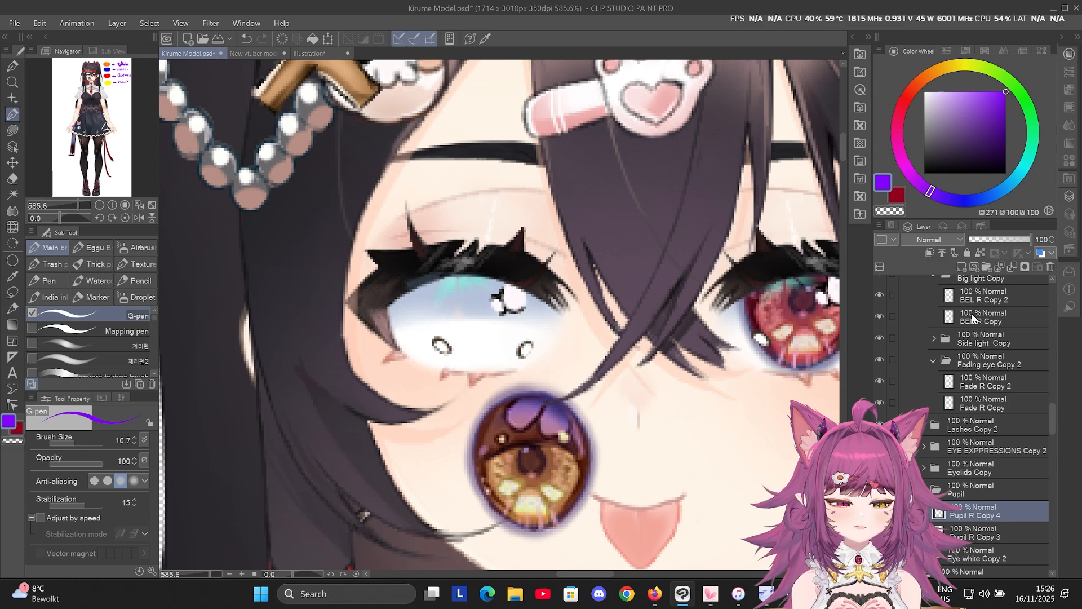
# Add a new layer above Pupil R Copy 4, set the G-pen brush size to 4.9, and undo a test stroke on the iris.
pyautogui.click(962, 267)
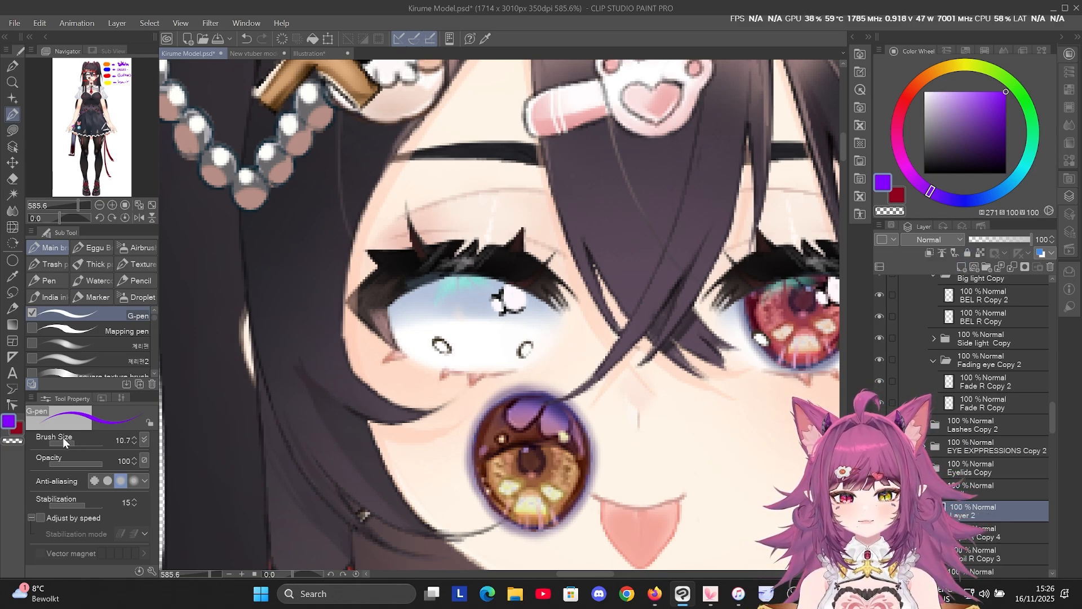
pyautogui.moveTo(77, 443); pyautogui.dragTo(68, 443)
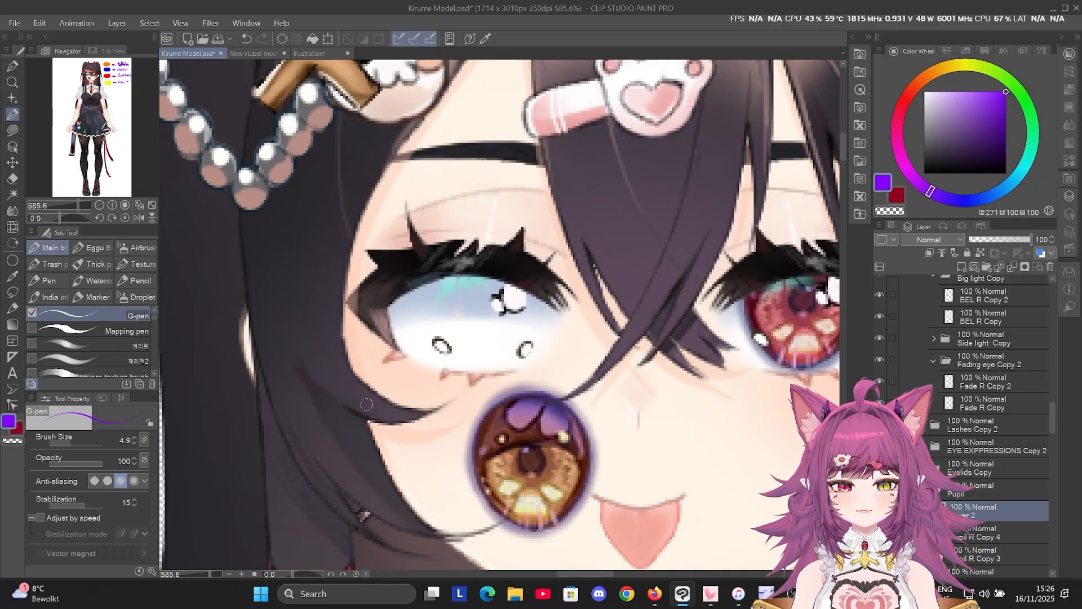
pyautogui.moveTo(563, 473); pyautogui.dragTo(546, 469)
pyautogui.hotkey('ctrl', 'z')
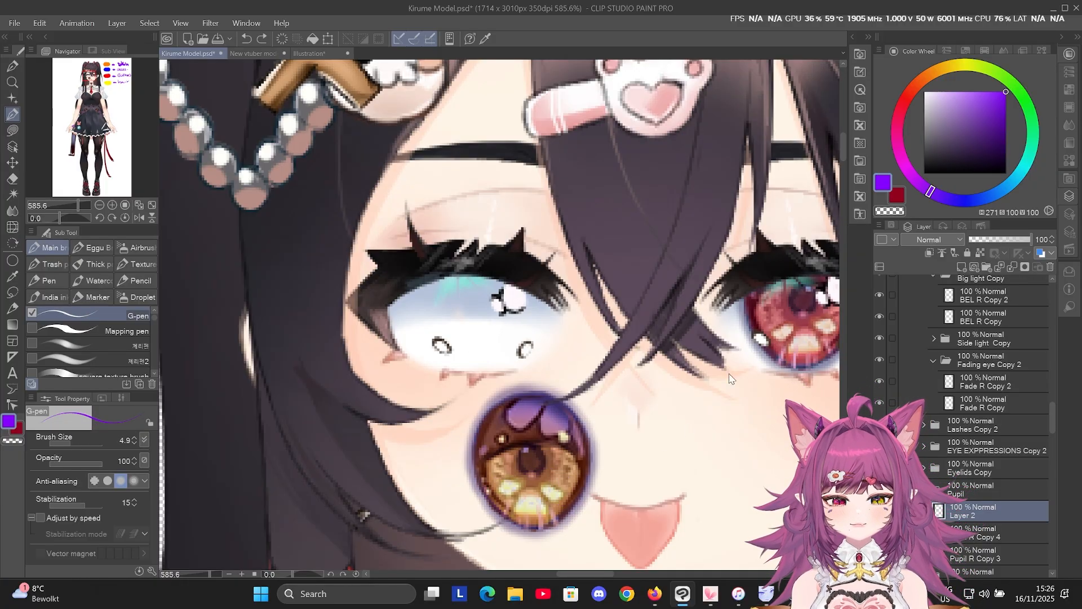
# Circle the displaced iris's purple upper part and centre in orange-red, undoing the marks, the new layer and the iris move.
pyautogui.click(916, 83)
pyautogui.moveTo(510, 468)
pyautogui.mouseDown()
pyautogui.moveTo(488, 490)
pyautogui.moveTo(563, 466)
pyautogui.mouseUp()
pyautogui.hotkey('ctrl', 'z')
pyautogui.moveTo(527, 385)
pyautogui.mouseDown()
pyautogui.moveTo(495, 422)
pyautogui.moveTo(580, 436)
pyautogui.mouseUp()
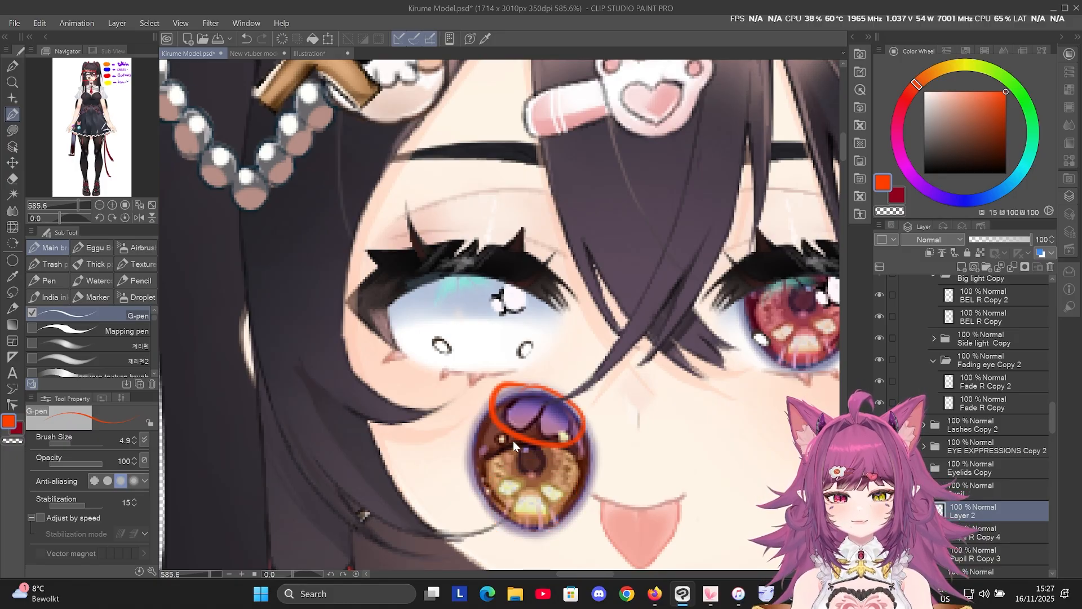
pyautogui.hotkey('ctrl', 'z')
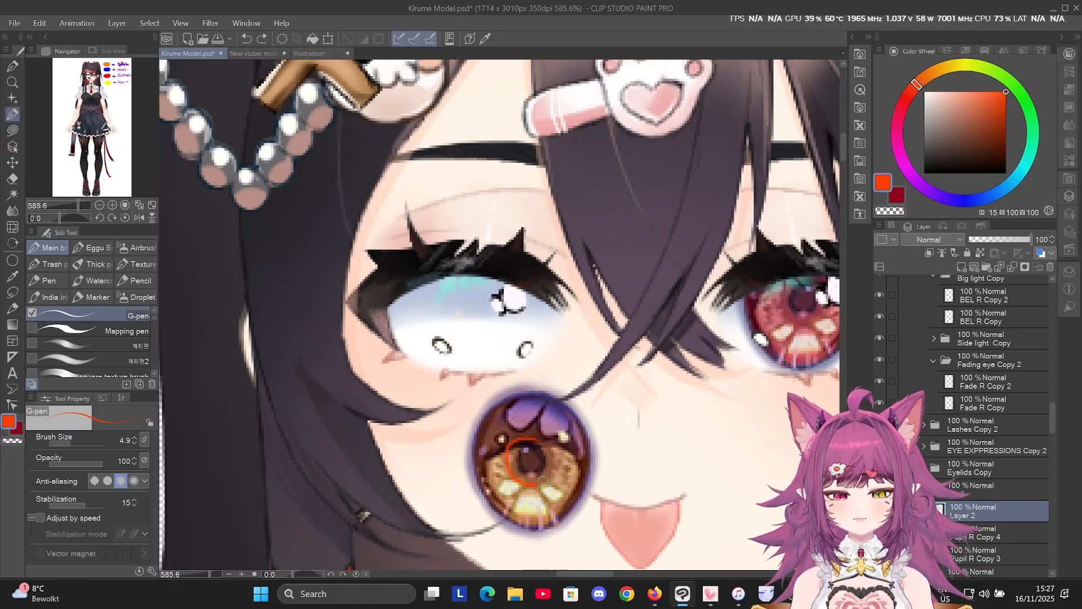
pyautogui.hotkey('ctrl', 'z')
pyautogui.scroll(-5, 467, 339)
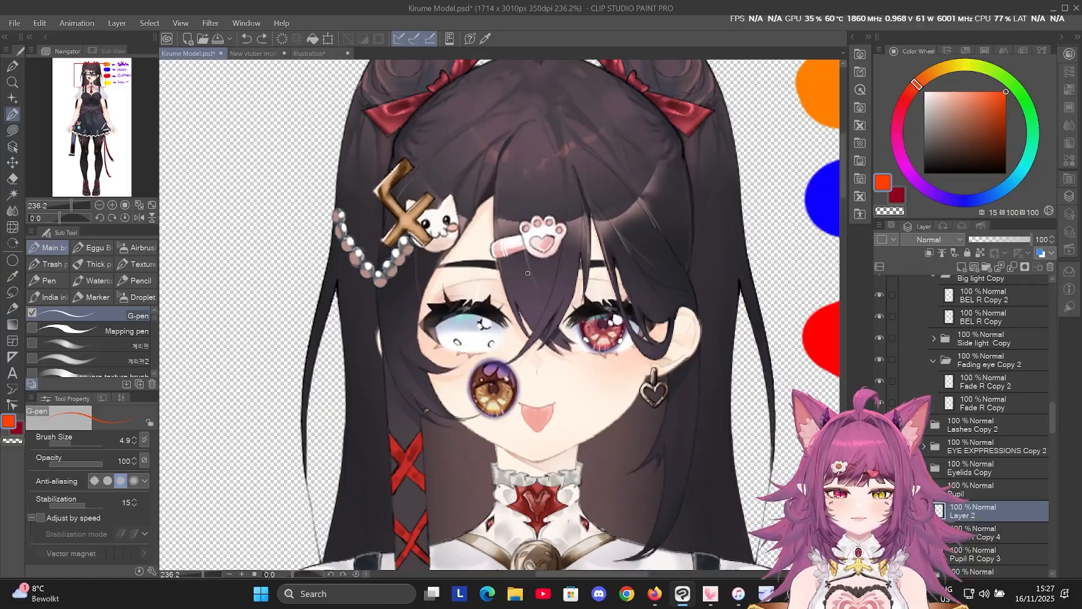
pyautogui.hotkey('ctrl', 'z')
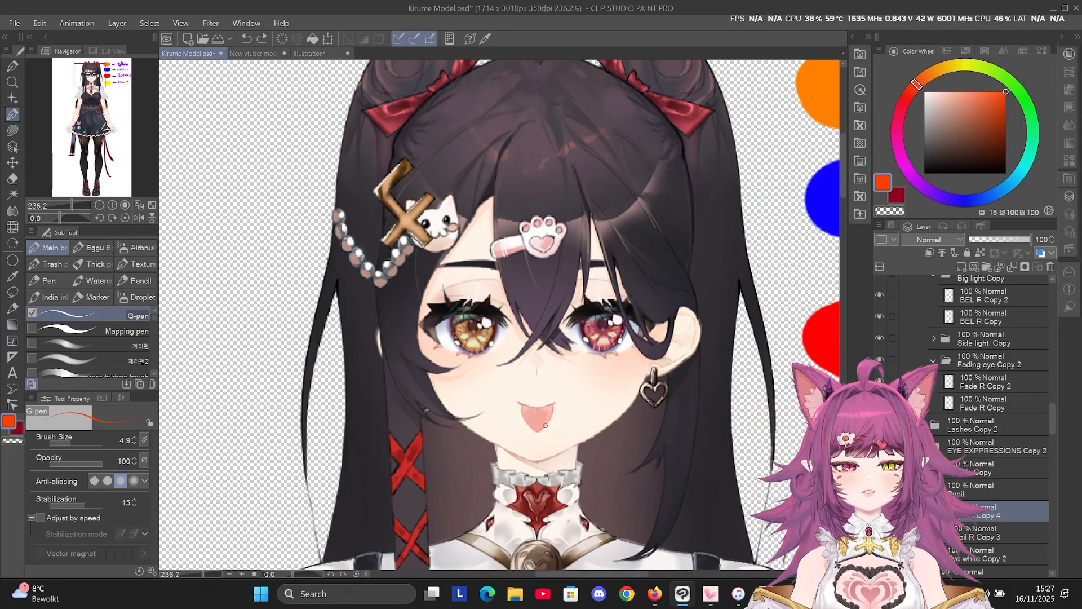
# Move the amber iris below the eye again, circle its upper part in orange-red, and undo the marks and the move.
pyautogui.scroll(-6, 622, 268)
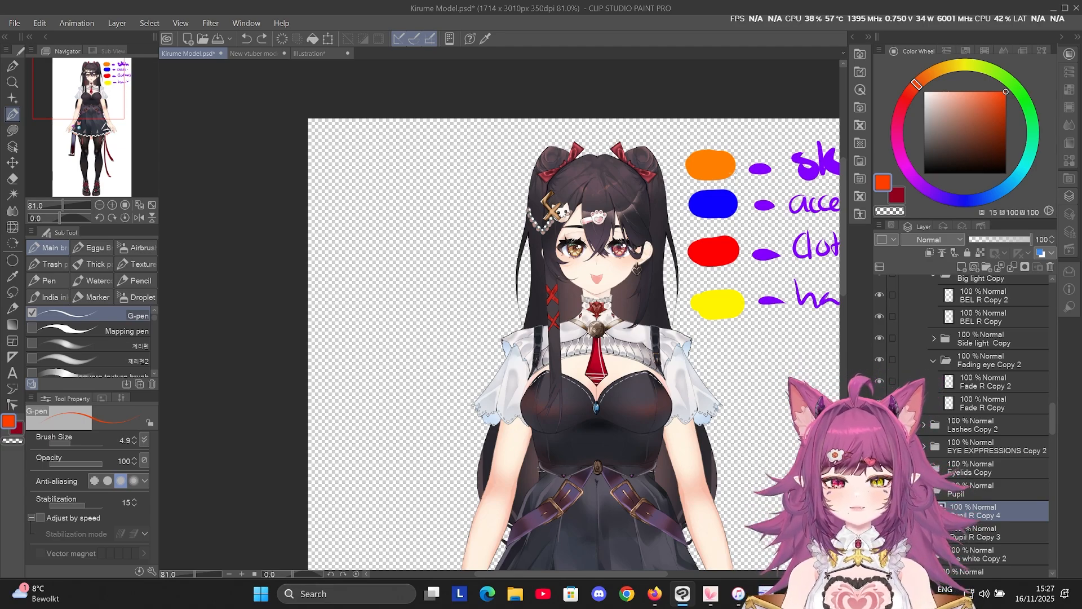
pyautogui.scroll(6, 650, 448)
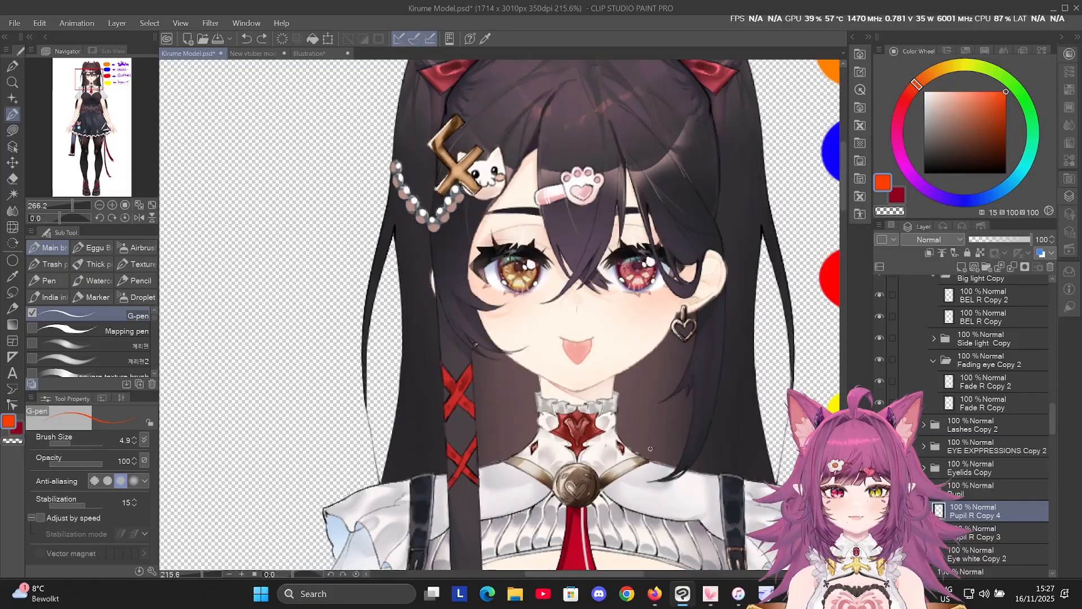
pyautogui.scroll(-2, 650, 447)
pyautogui.scroll(3, 691, 355)
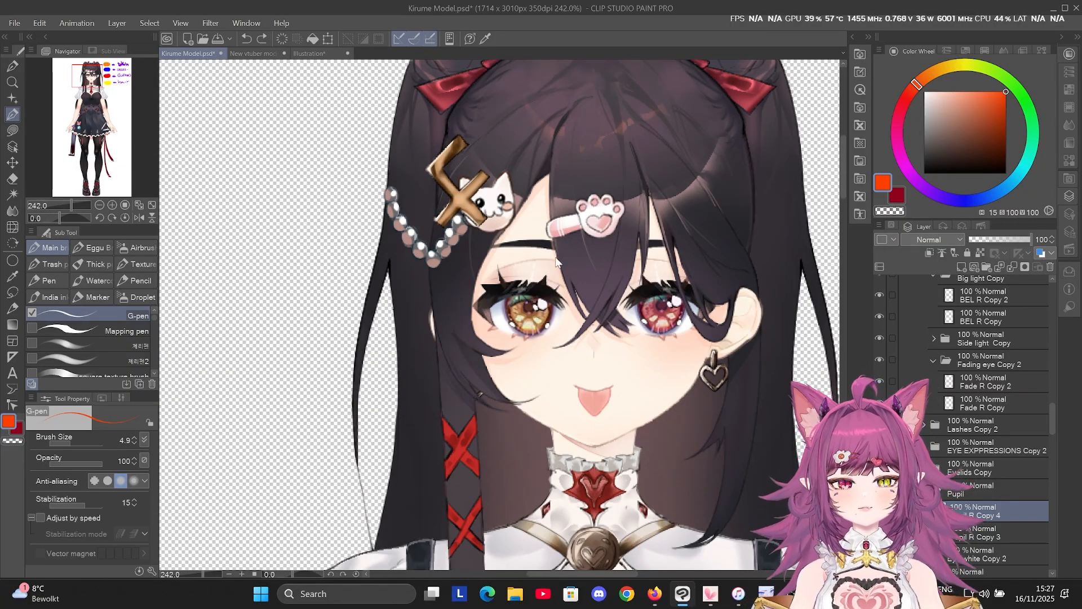
pyautogui.moveTo(538, 324); pyautogui.dragTo(533, 351)
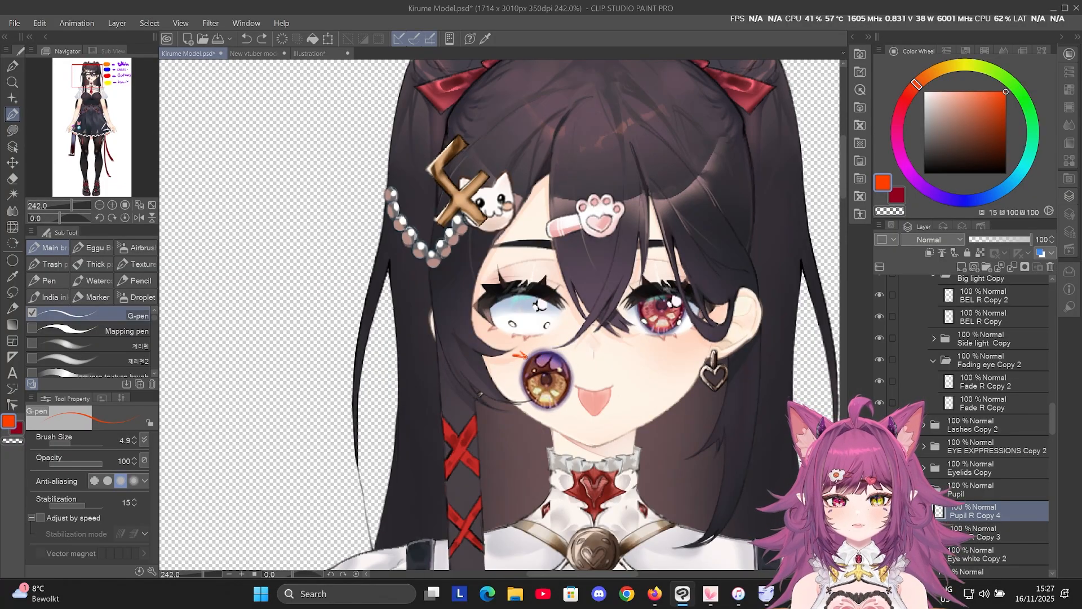
pyautogui.hotkey('ctrl', 'z')
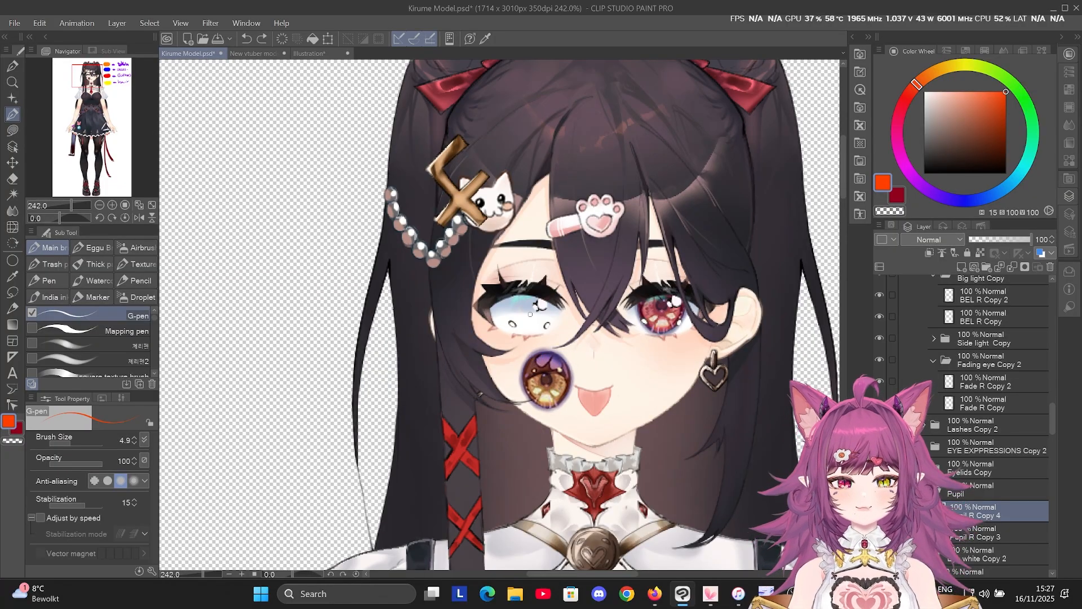
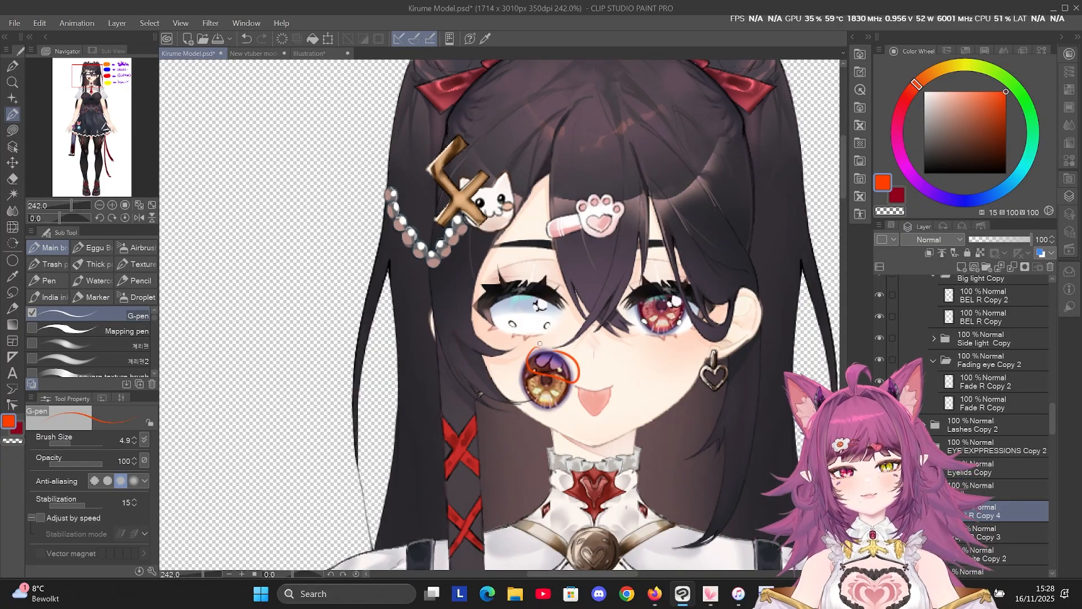
pyautogui.hotkey('ctrl', 'z')
pyautogui.hotkey('ctrl', 'z')
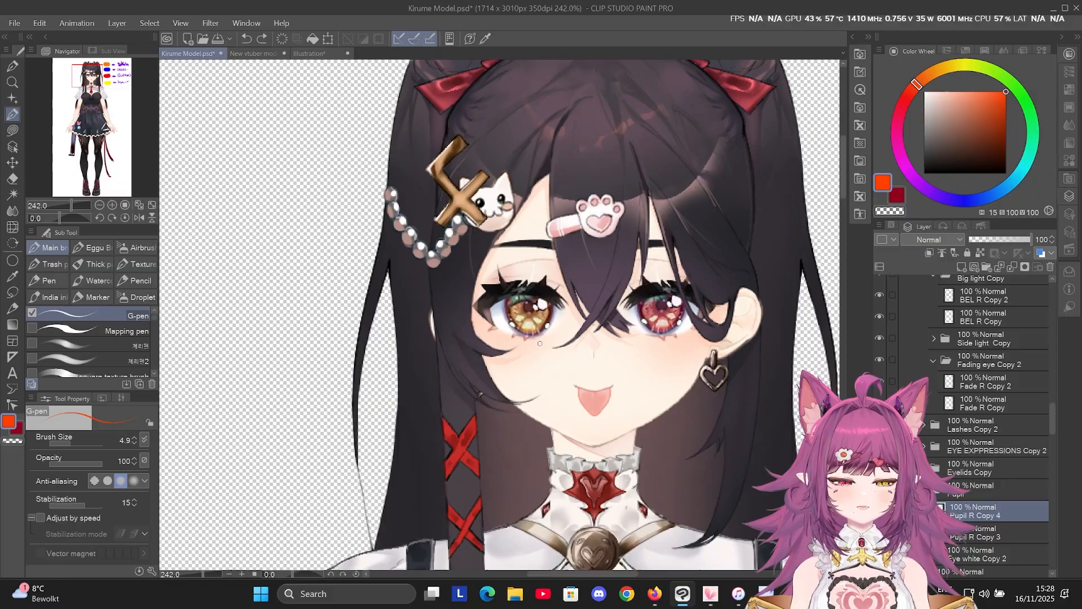
# Move the amber eye's upper lashes, Layer 26 Copy, down above the mouth and undo the move.
pyautogui.moveTo(496, 299); pyautogui.dragTo(526, 350)
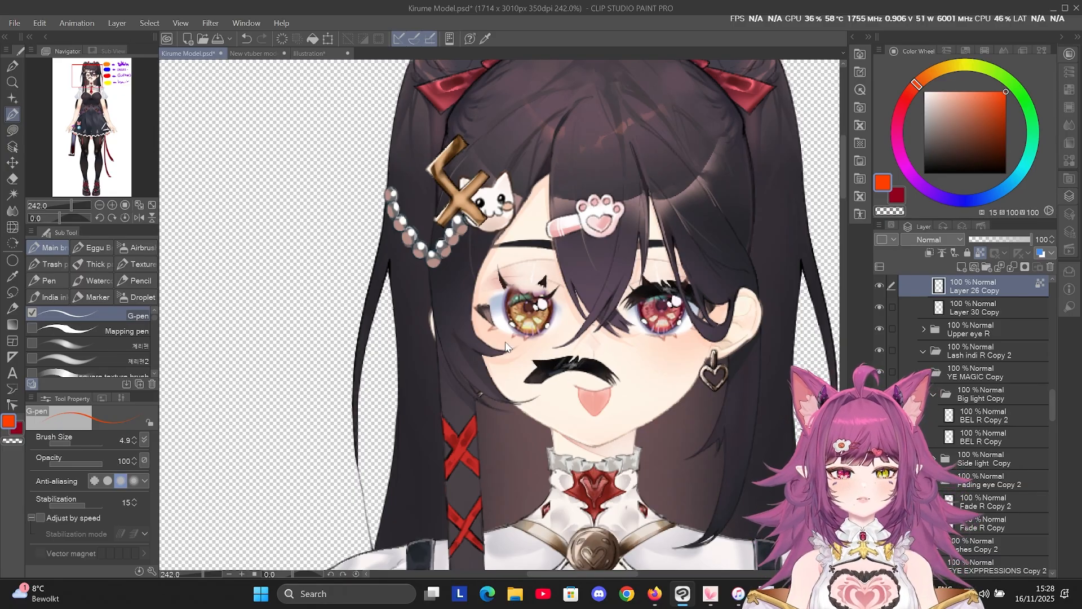
pyautogui.hotkey('ctrl', 'z')
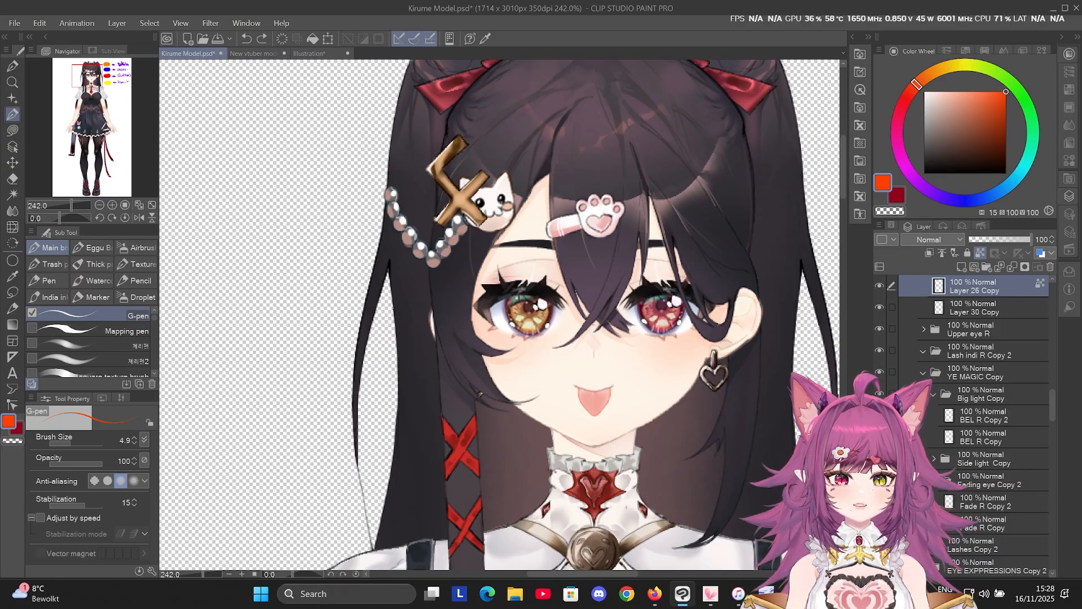
pyautogui.hotkey('ctrl', 'z')
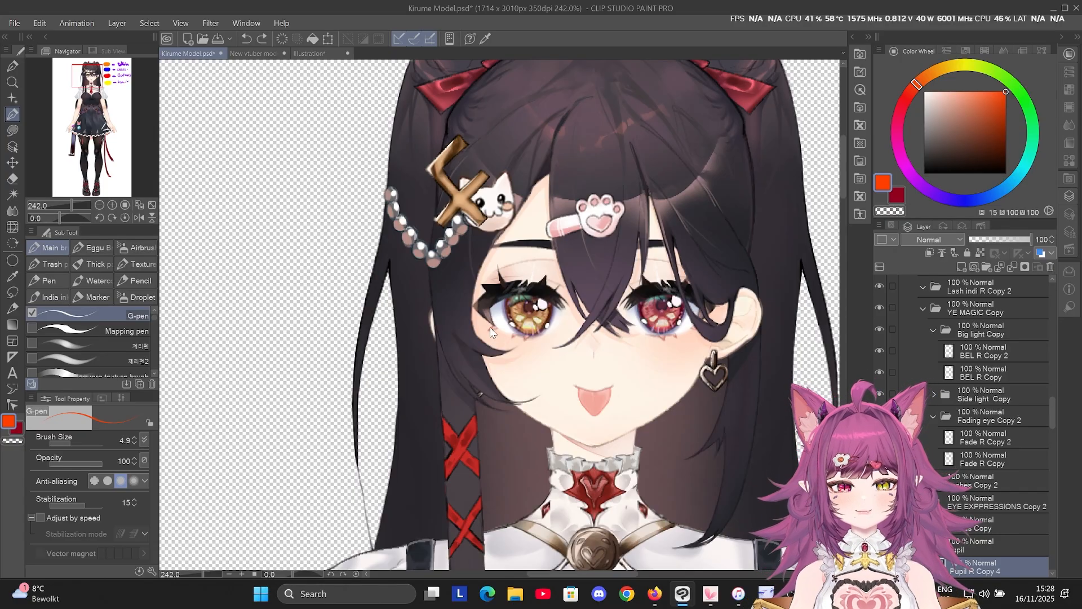
# Move the amber eye's lower outer lash piece, Layer 30 Copy, slightly downward and undo the move.
pyautogui.moveTo(486, 318); pyautogui.dragTo(494, 330)
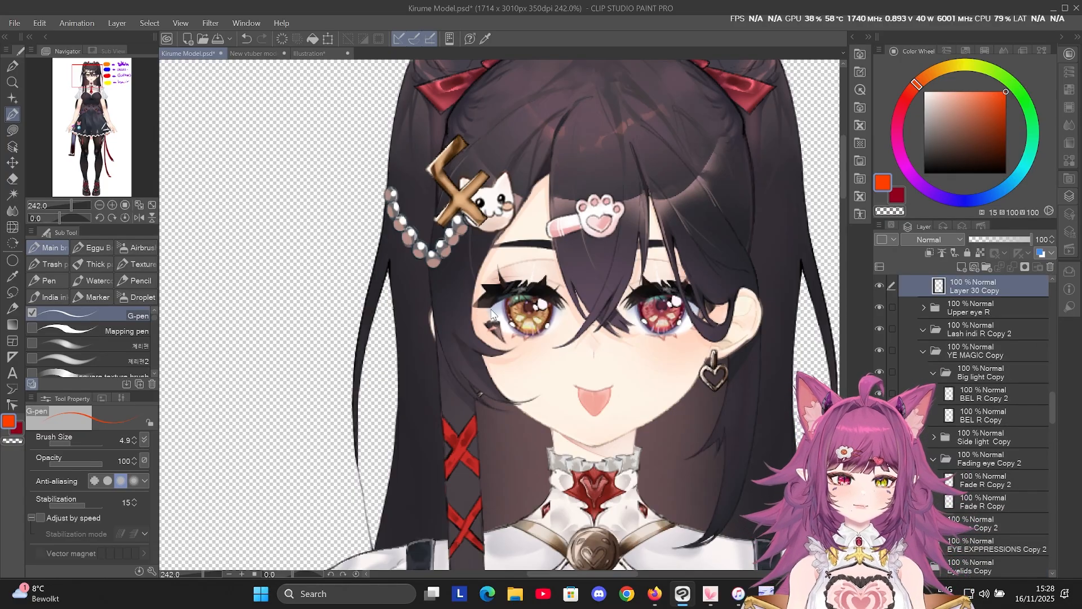
pyautogui.hotkey('ctrl', 'z')
pyautogui.hotkey('ctrl', 'z')
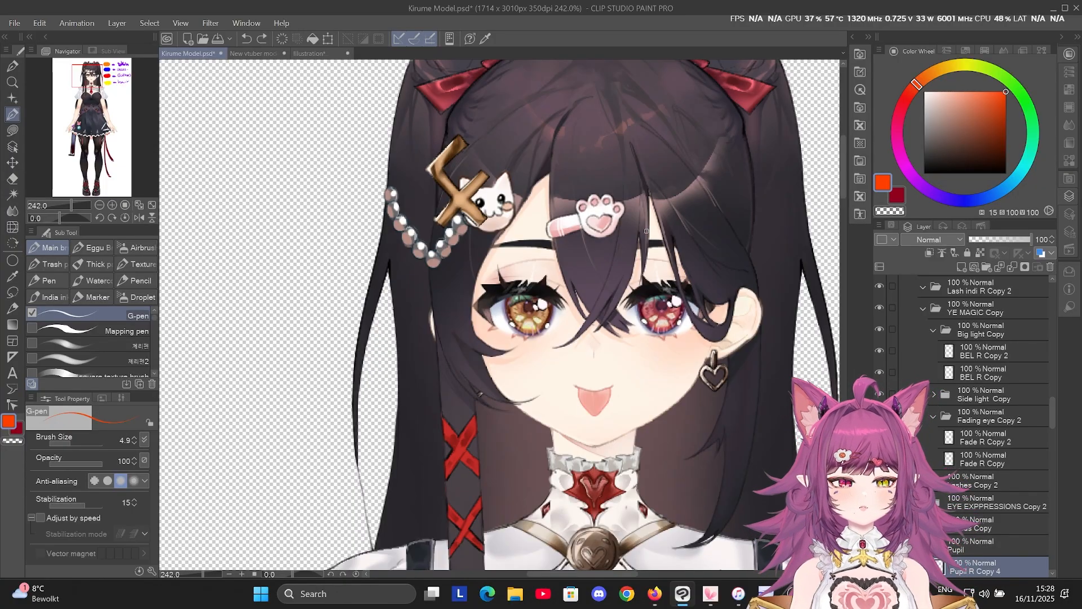
# Move the white blouse, Layer 14, off the body beside the character and undo the move.
pyautogui.scroll(-5, 646, 231)
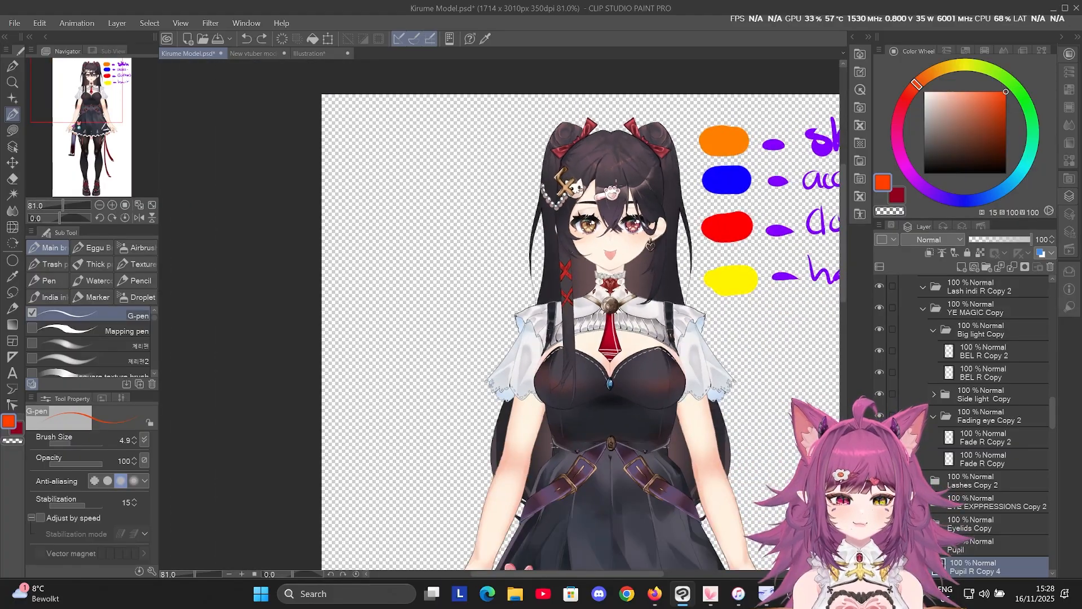
pyautogui.scroll(5, 712, 407)
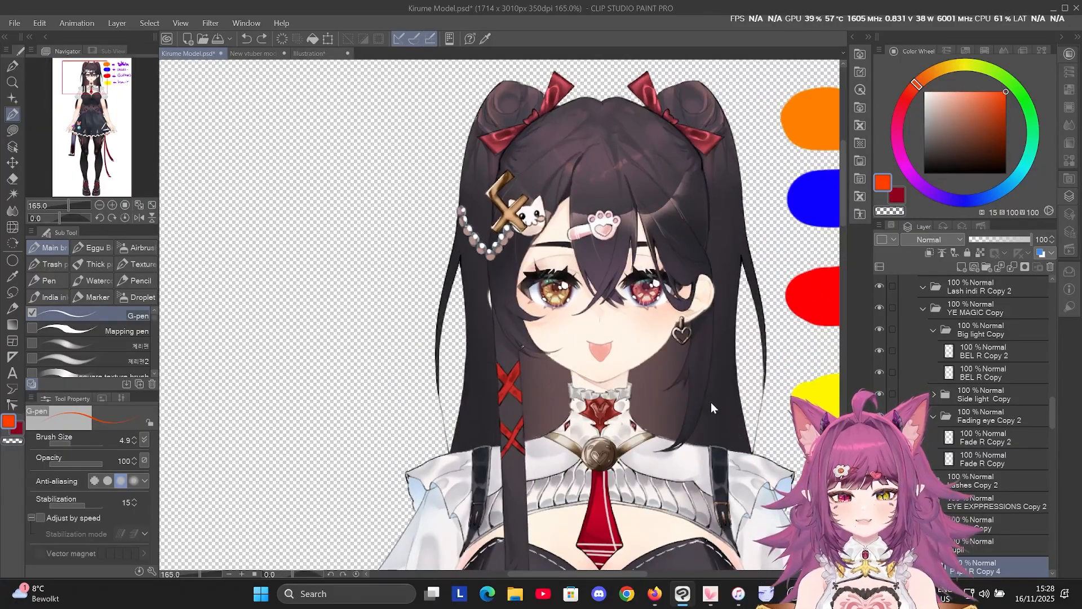
pyautogui.moveTo(469, 492); pyautogui.dragTo(234, 438)
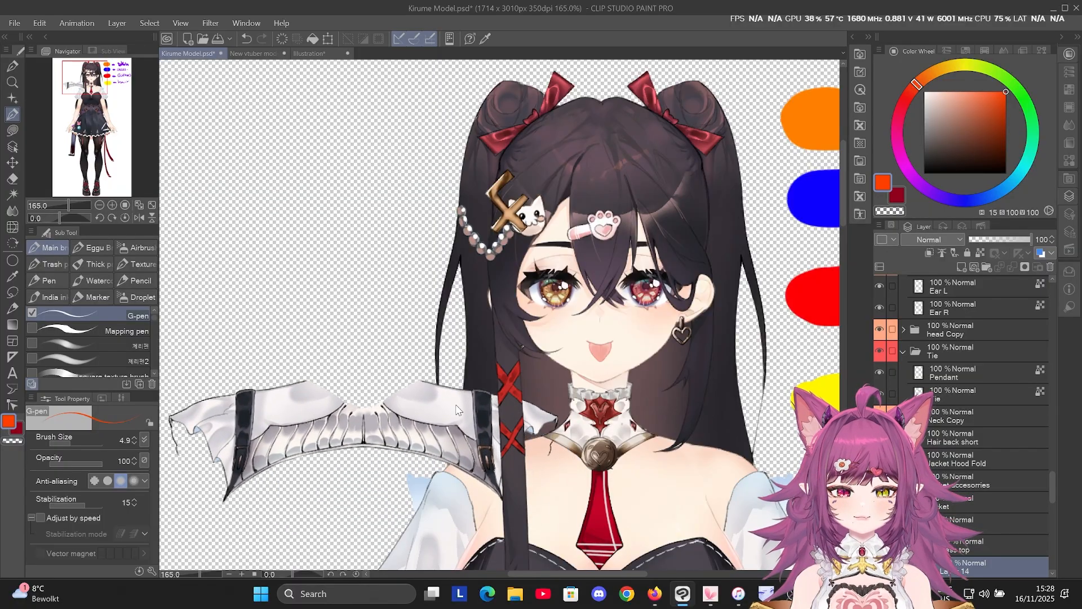
pyautogui.hotkey('ctrl', 'z')
pyautogui.hotkey('ctrl', 'z')
# Duplicate the blouse layer, Layer 14, inside the Dress top folder.
pyautogui.scroll(-4, 637, 264)
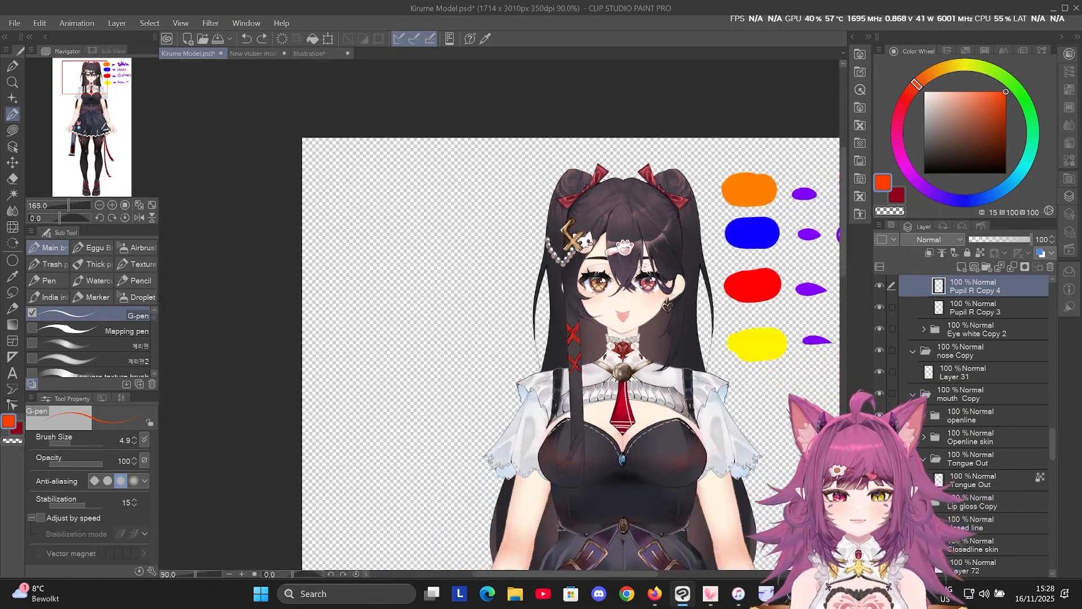
pyautogui.scroll(3, 597, 434)
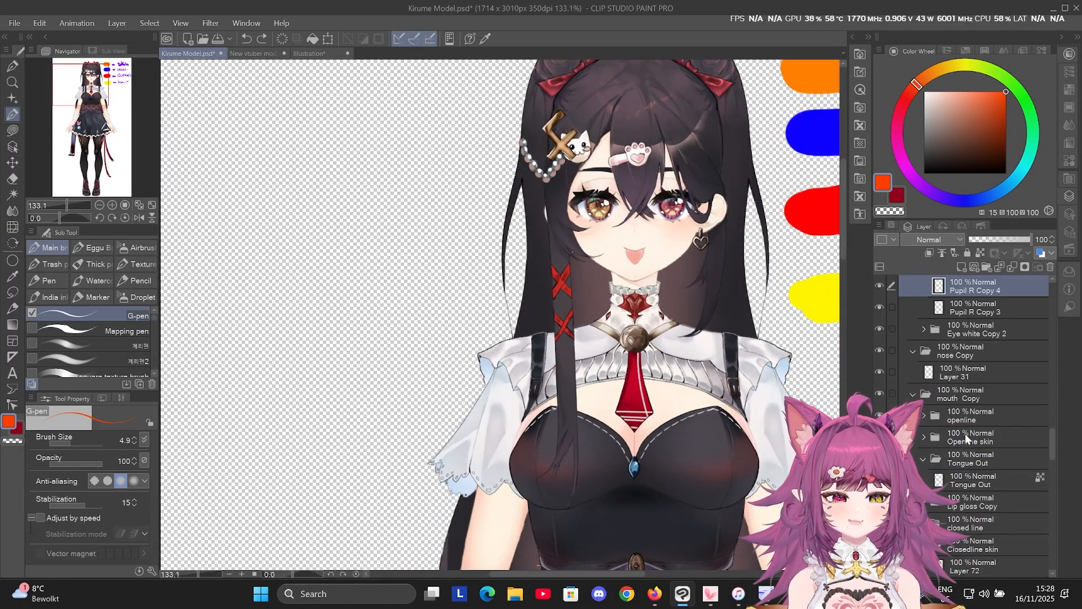
pyautogui.scroll(-5, 964, 434)
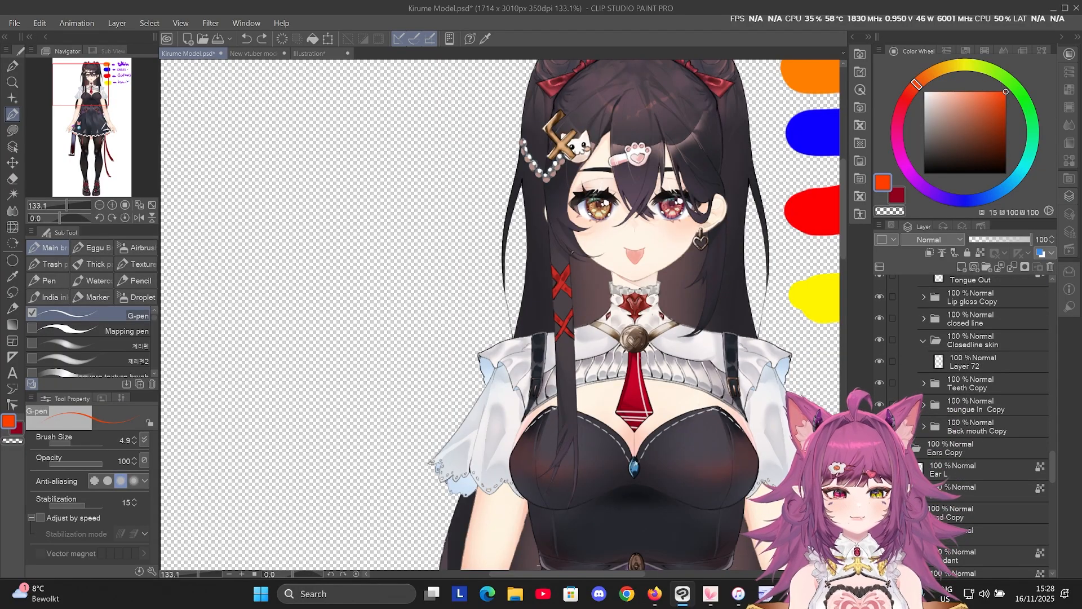
pyautogui.scroll(3, 965, 394)
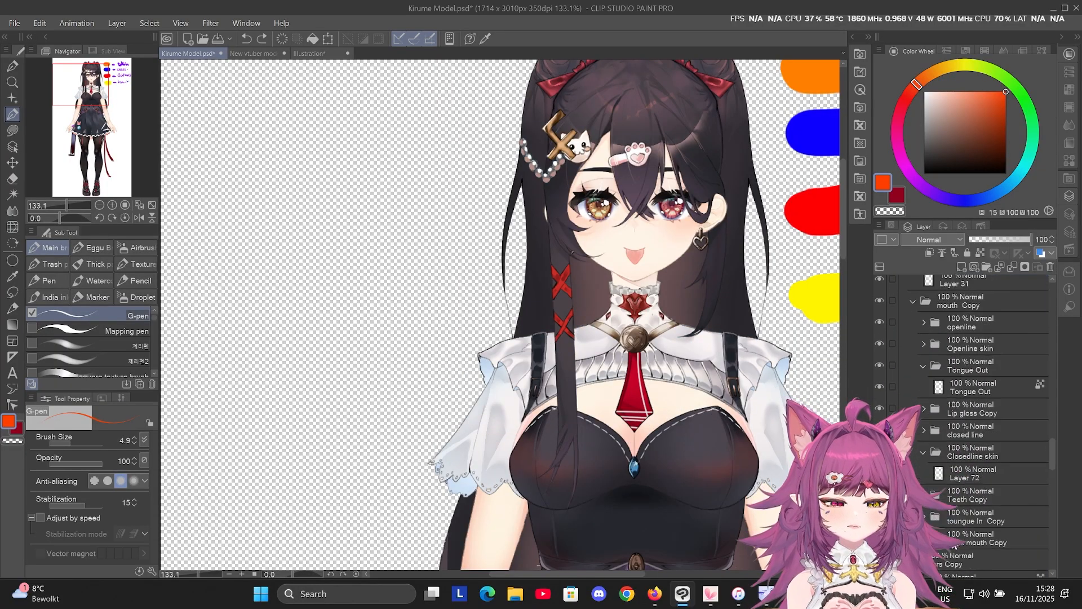
pyautogui.scroll(-5, 954, 545)
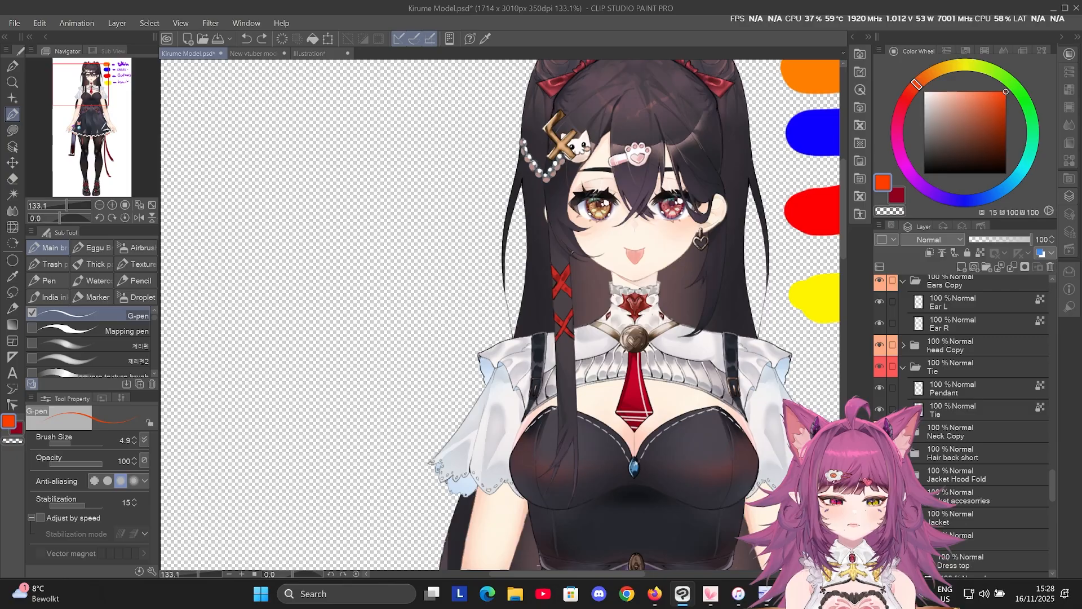
pyautogui.scroll(-1, 964, 423)
pyautogui.scroll(-6, 480, 374)
pyautogui.scroll(4, 572, 375)
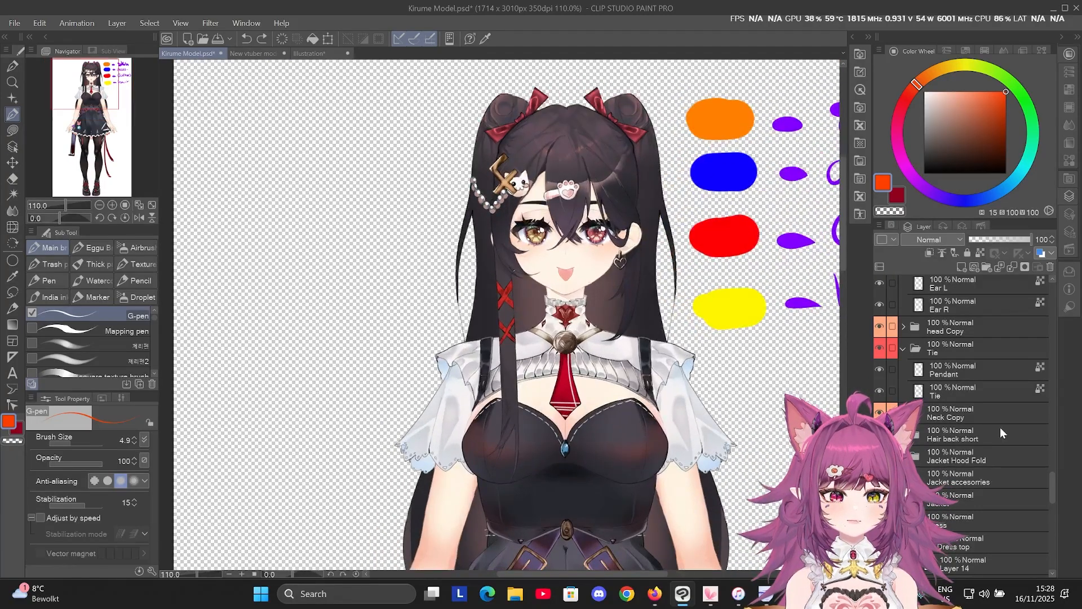
pyautogui.scroll(-4, 992, 451)
pyautogui.click(948, 439)
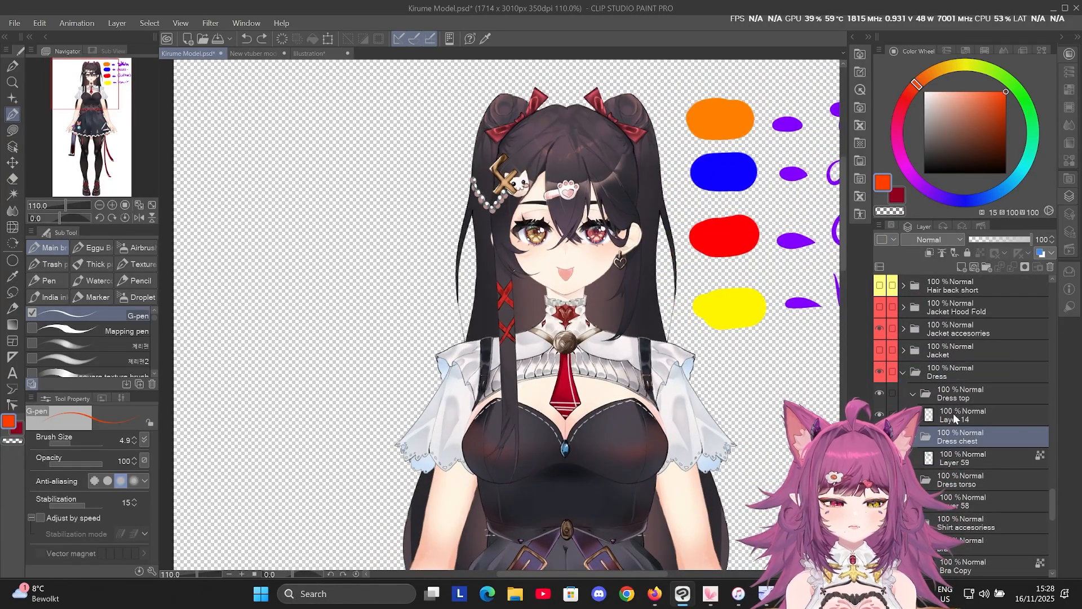
pyautogui.click(954, 418)
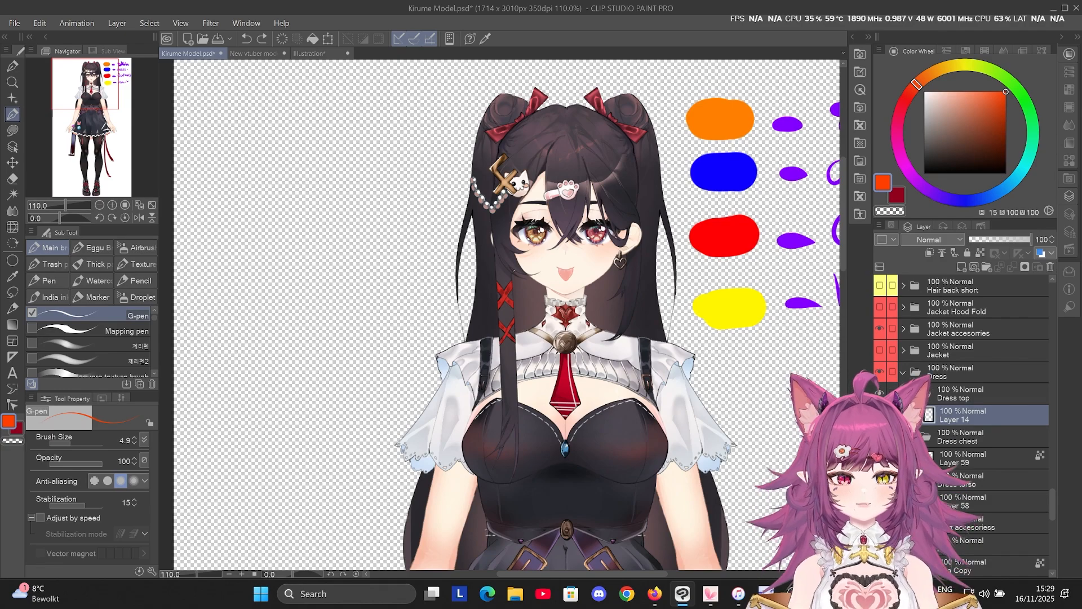
pyautogui.hotkey('ctrl', 'c')
pyautogui.hotkey('ctrl', 'v')
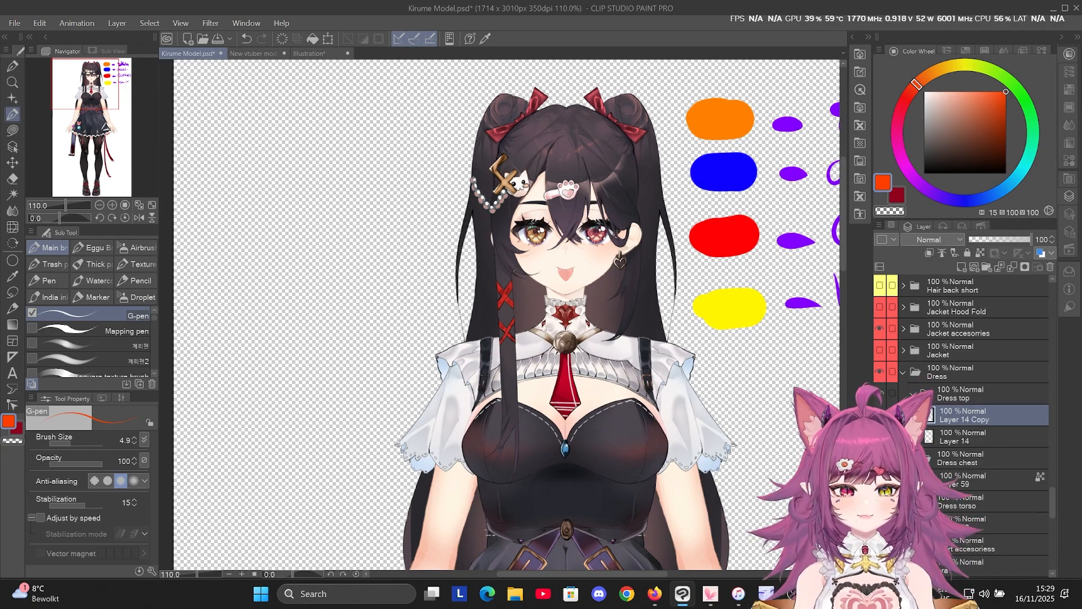
# Lasso the right half of the blouse from the neck outward and hide Layer 14 Copy.
pyautogui.click(12, 292)
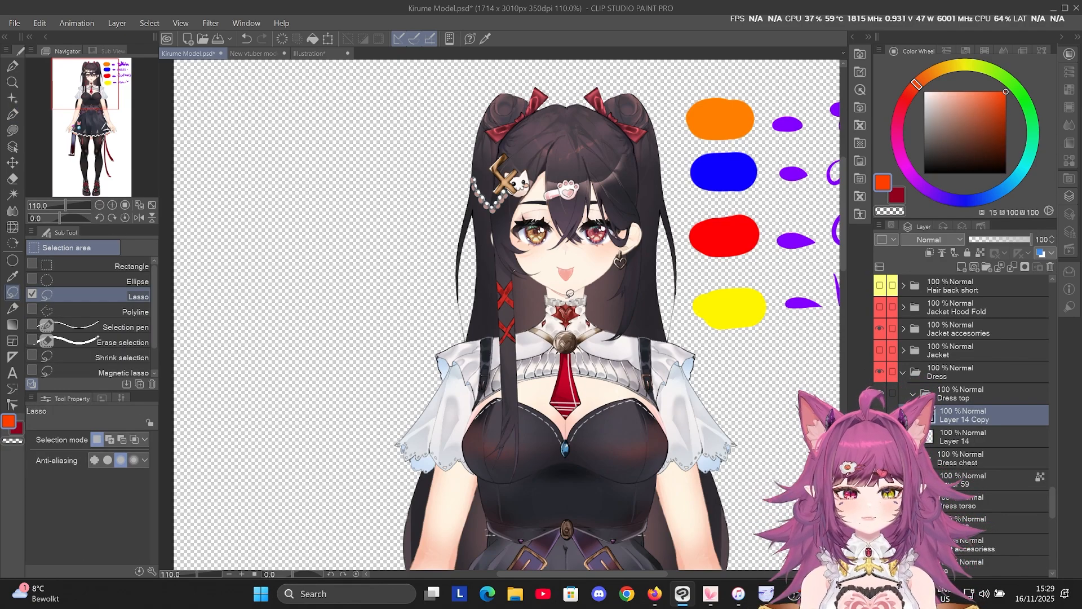
pyautogui.moveTo(570, 293)
pyautogui.mouseDown()
pyautogui.moveTo(620, 254)
pyautogui.moveTo(704, 316)
pyautogui.moveTo(642, 417)
pyautogui.moveTo(563, 366)
pyautogui.mouseUp()
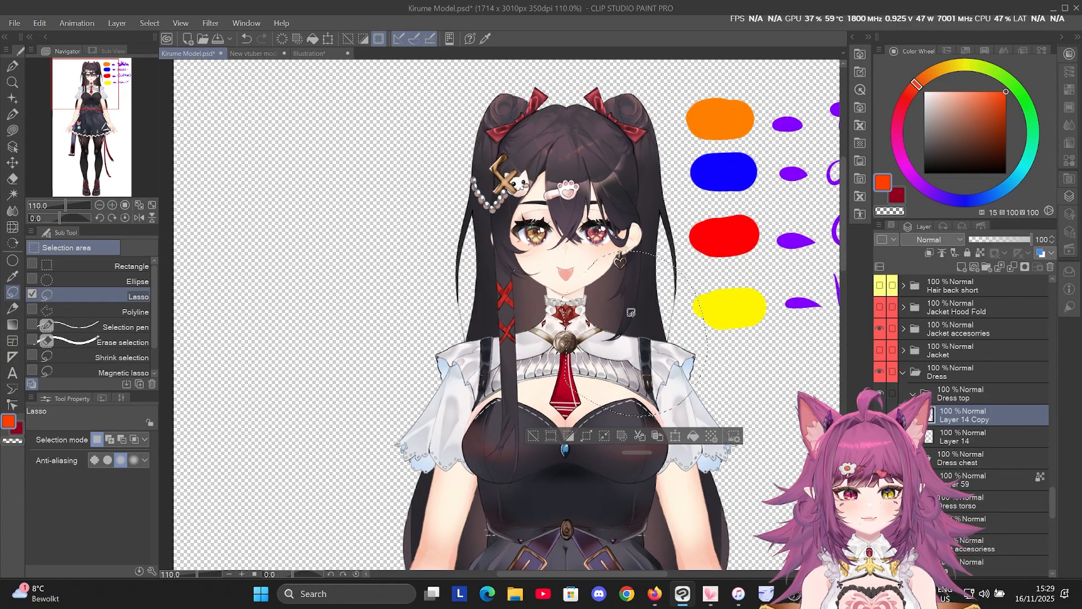
pyautogui.click(878, 415)
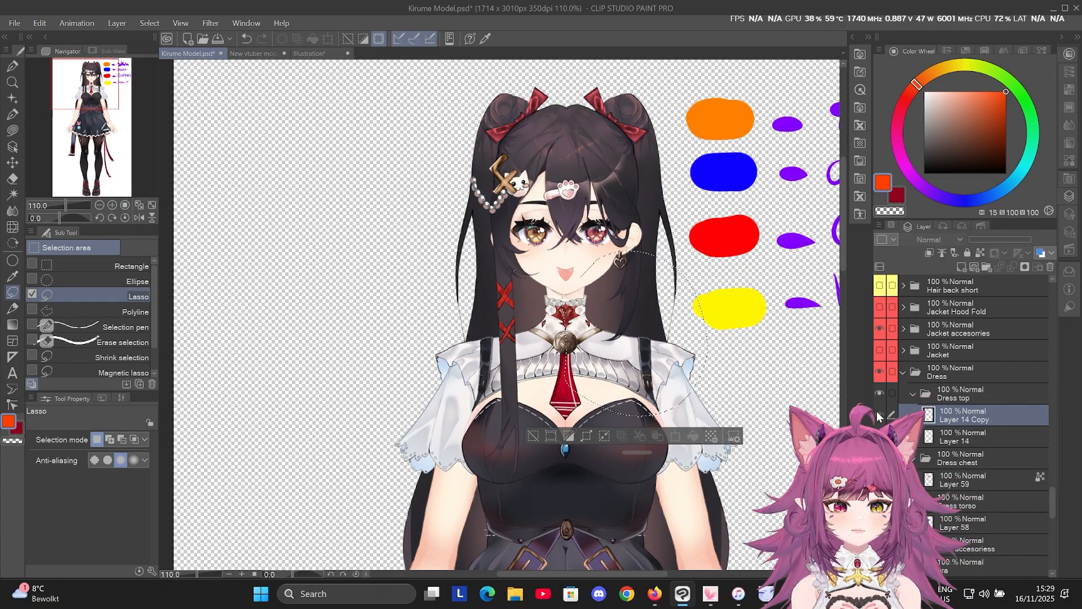
# Make Layer 14 active and set the Snap eraser's brush size to 235.5 for erasing the selected blouse half.
pyautogui.click(930, 438)
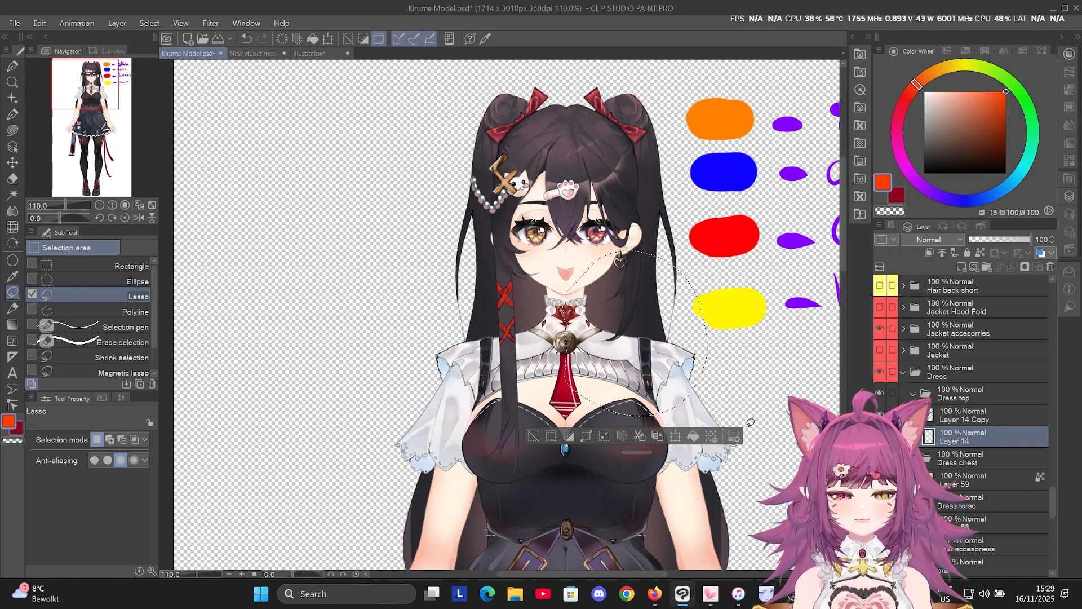
pyautogui.press('e')
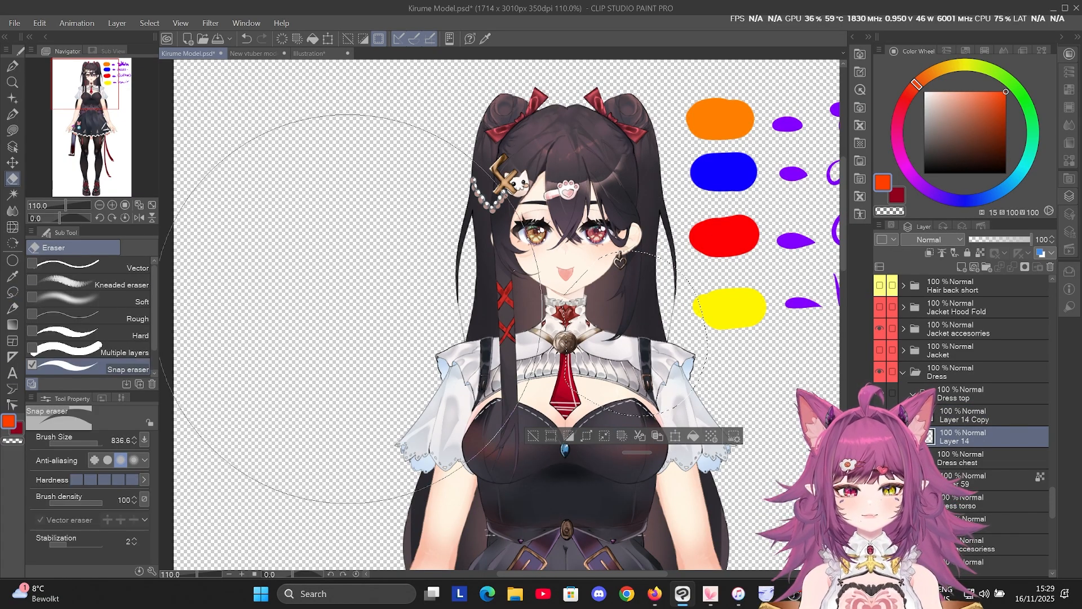
pyautogui.click(90, 442)
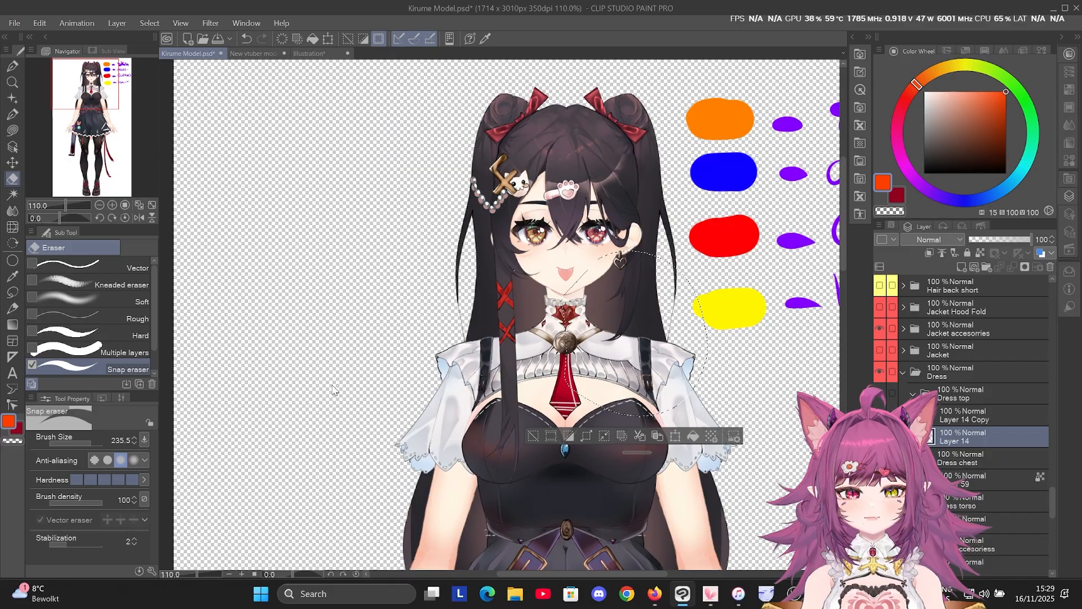
# Clear the selection and toggle Layer 14 Copy and Layer 14 to check the two halves of the dress top.
pyautogui.hotkey('ctrl', 'd')
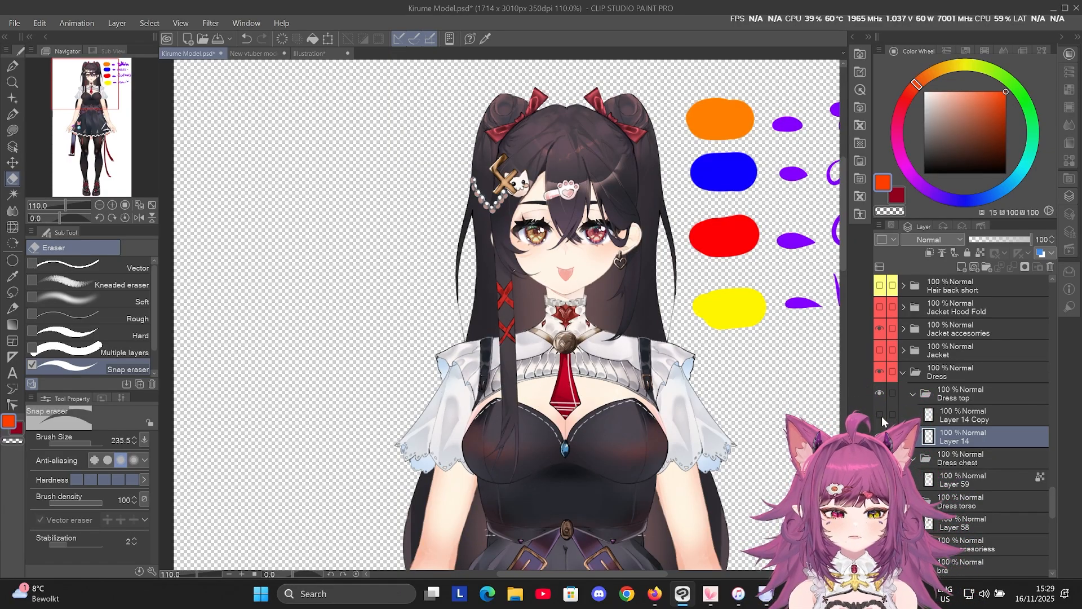
pyautogui.click(879, 416)
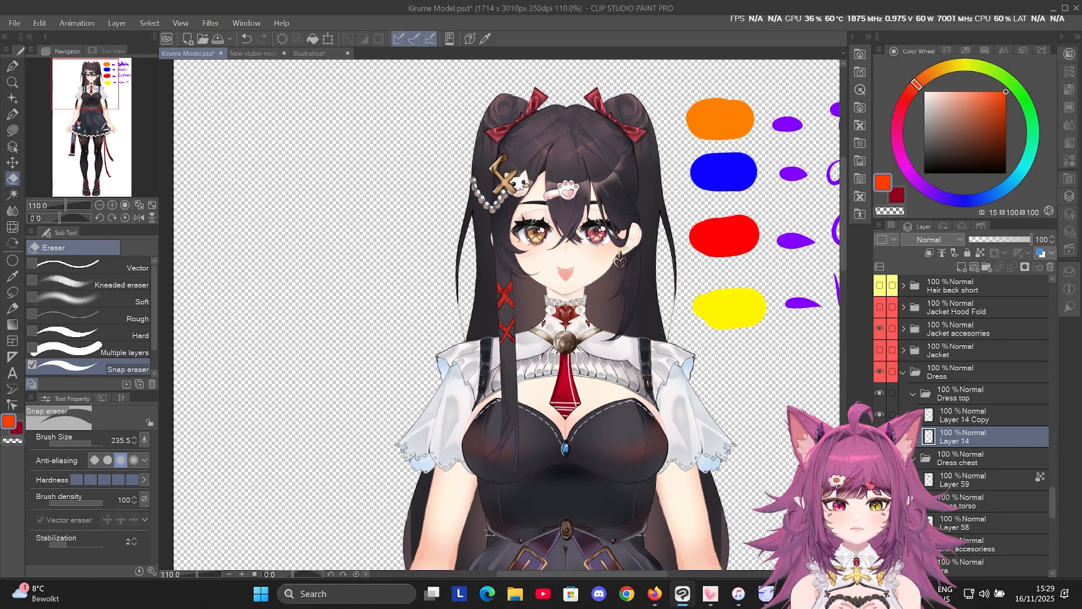
pyautogui.click(879, 436)
pyautogui.click(879, 415)
pyautogui.click(879, 415)
pyautogui.click(879, 416)
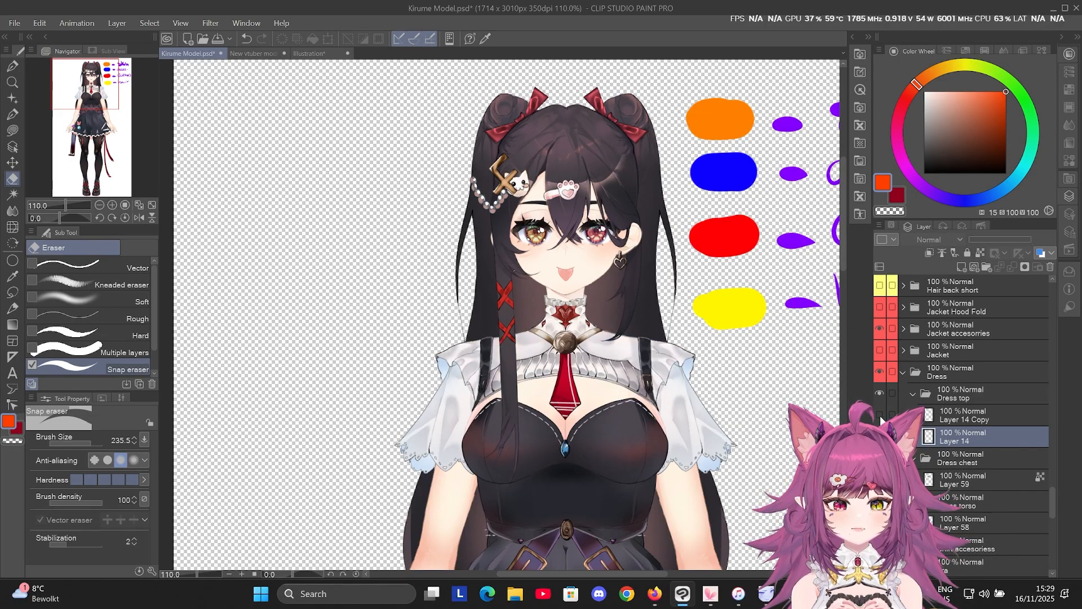
pyautogui.click(879, 415)
pyautogui.click(879, 416)
pyautogui.click(879, 415)
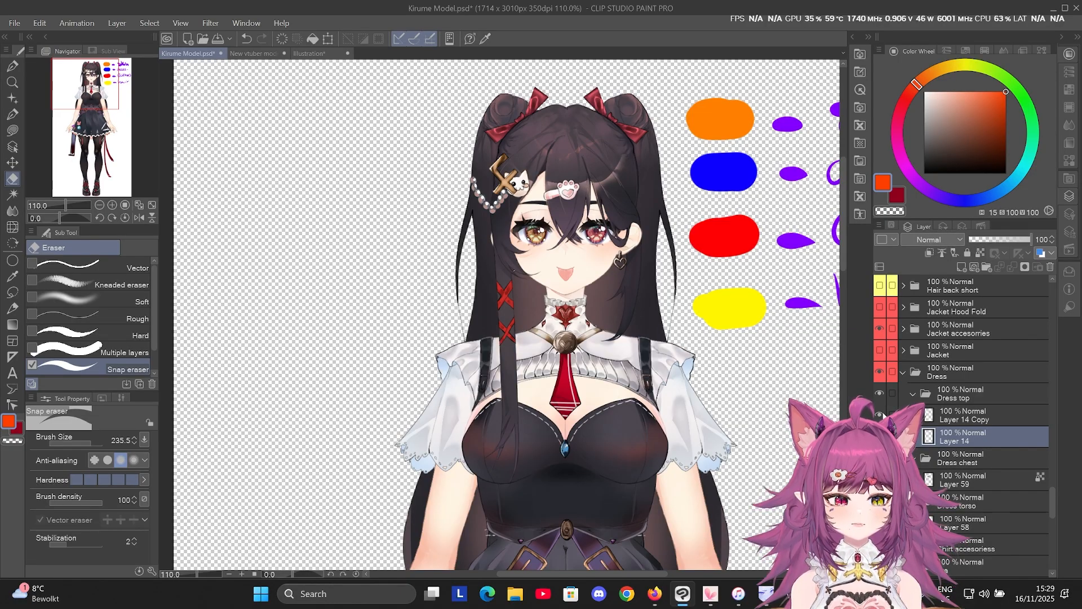
pyautogui.click(882, 415)
pyautogui.click(883, 415)
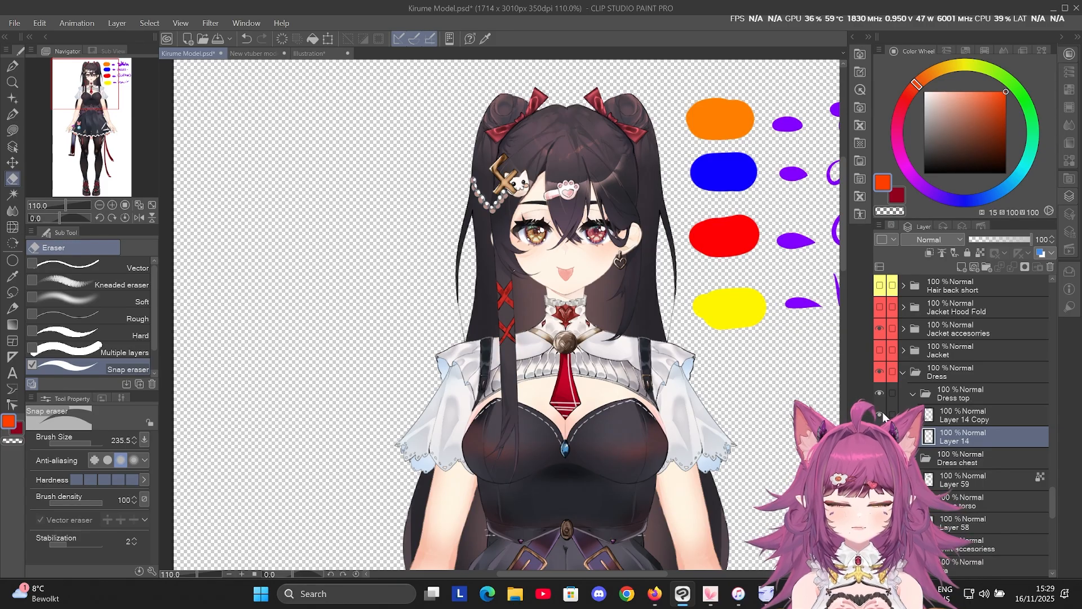
# Select Layer 14 Copy and compare the blouse with the Dress top folder and each of its two layers hidden and shown.
pyautogui.click(953, 416)
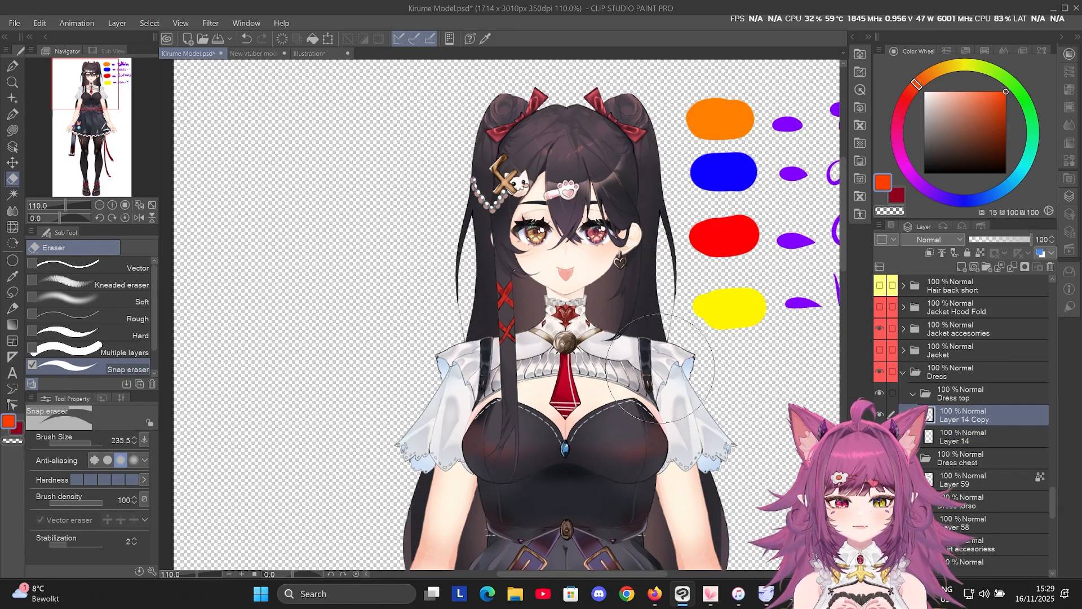
pyautogui.scroll(3, 660, 368)
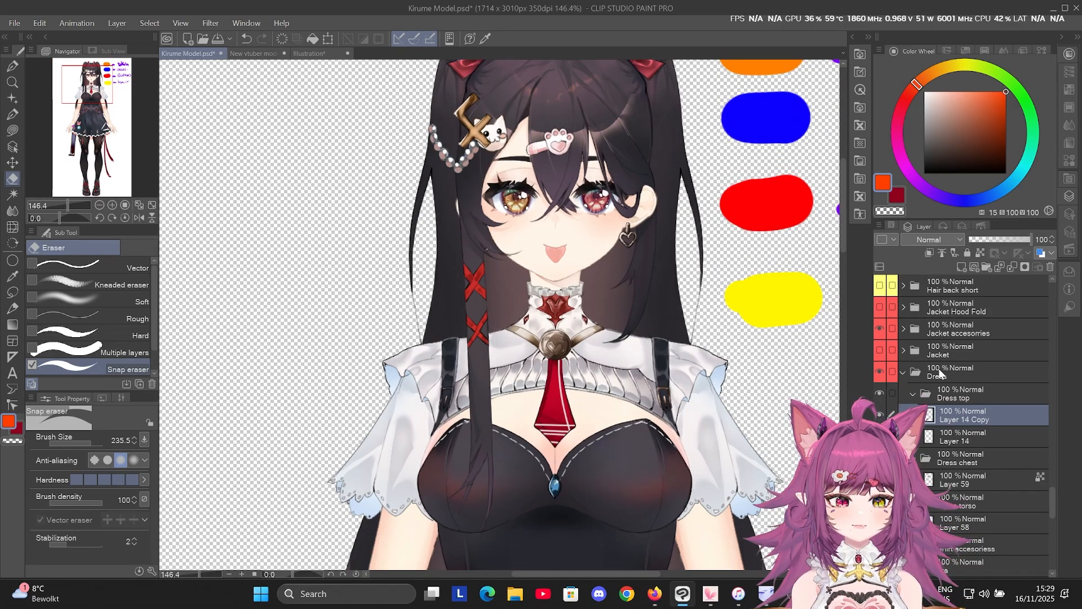
pyautogui.click(879, 396)
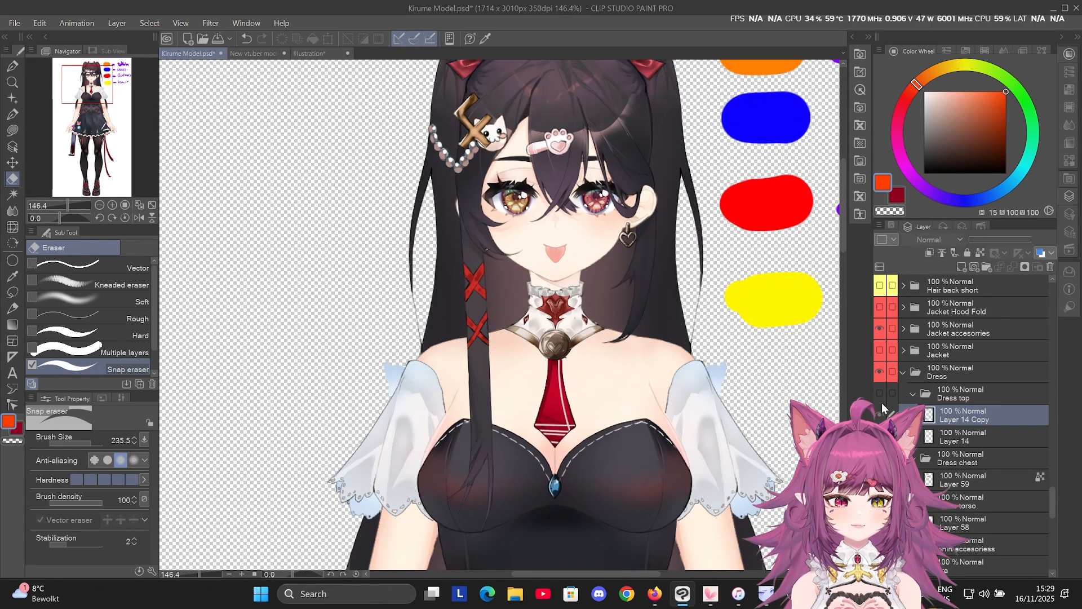
pyautogui.click(880, 394)
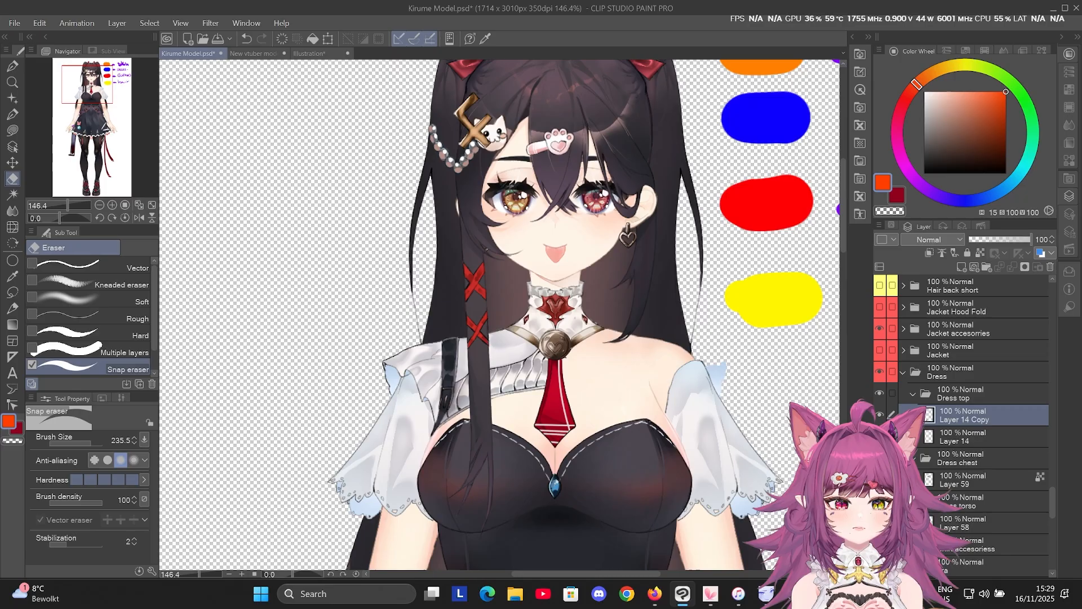
pyautogui.click(879, 436)
pyautogui.click(880, 436)
pyautogui.click(879, 436)
pyautogui.click(880, 436)
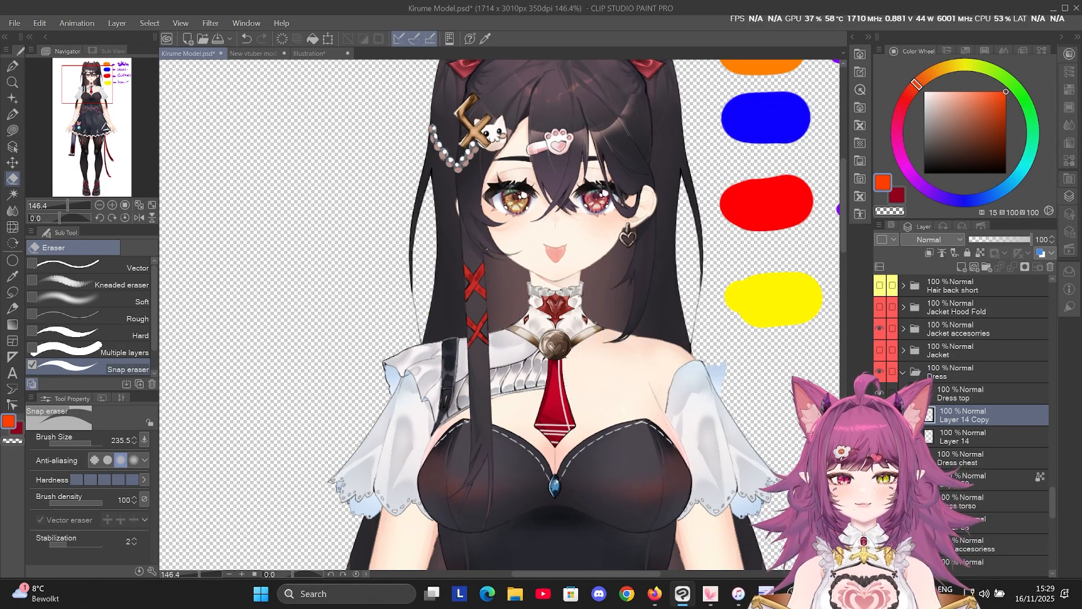
pyautogui.click(879, 436)
pyautogui.click(879, 415)
pyautogui.click(879, 415)
pyautogui.scroll(-1, 427, 287)
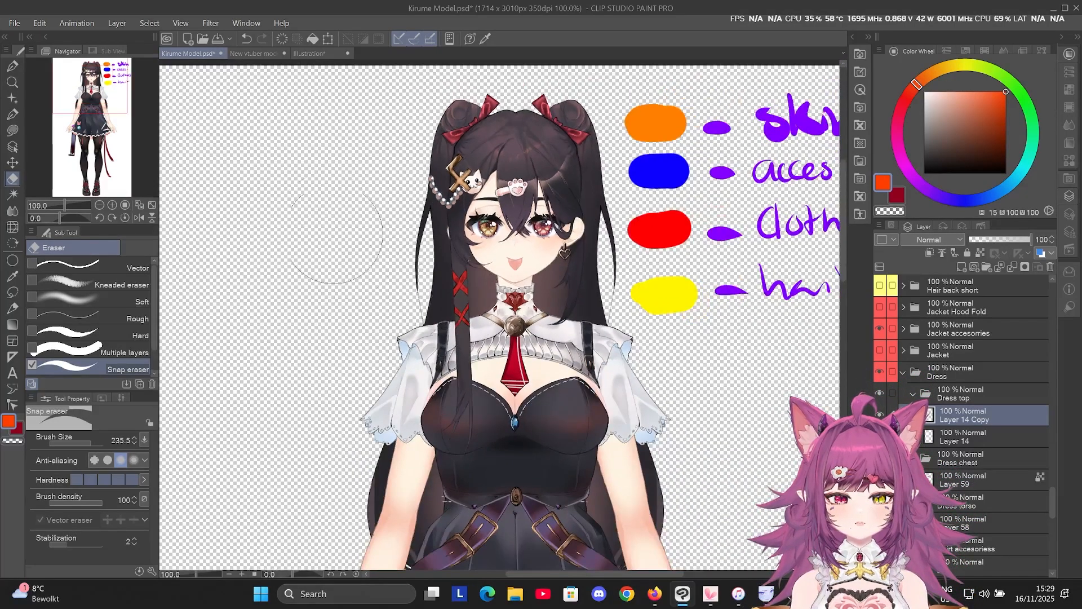
pyautogui.scroll(1, 344, 315)
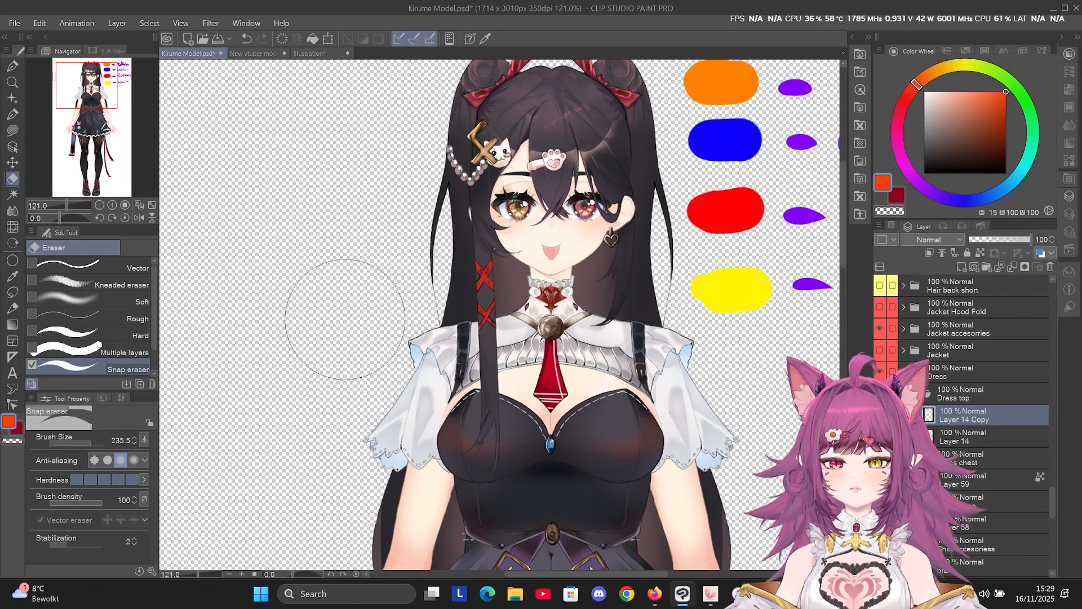
pyautogui.scroll(-2, 443, 181)
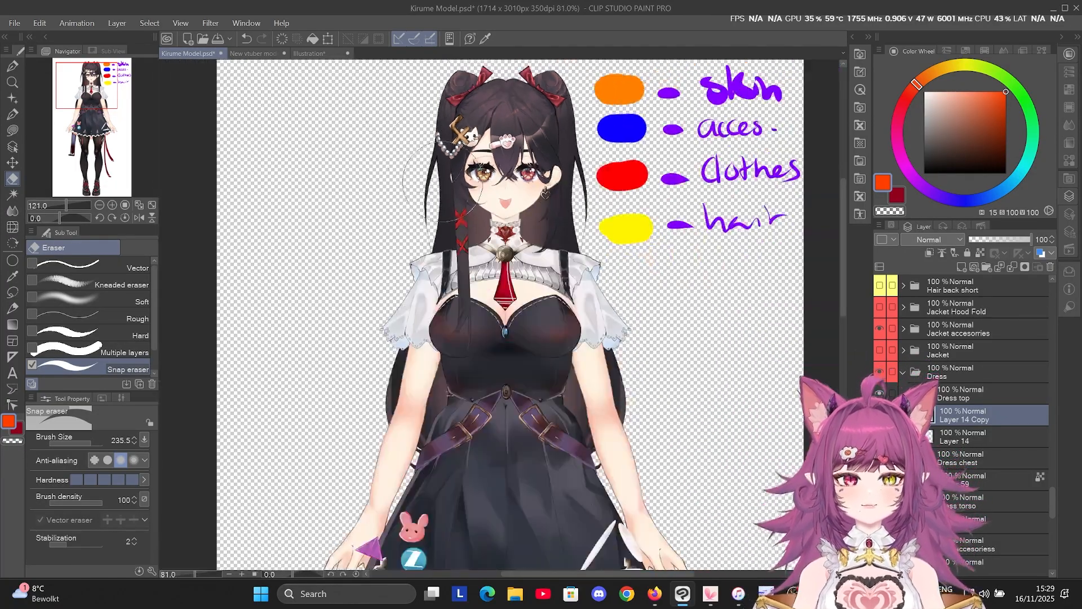
pyautogui.scroll(-4, 442, 182)
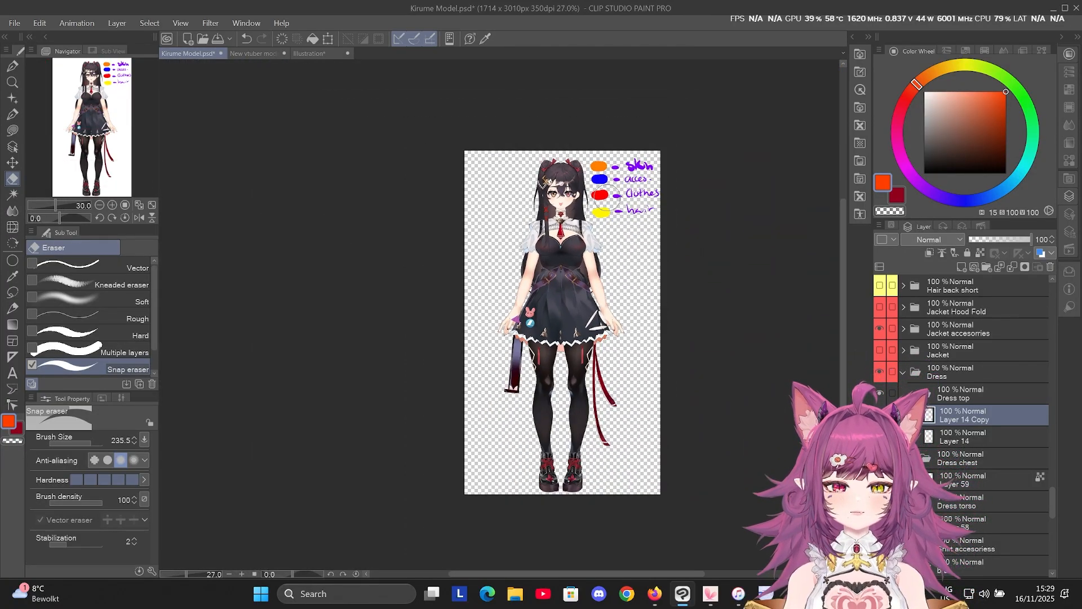
pyautogui.scroll(1, 574, 186)
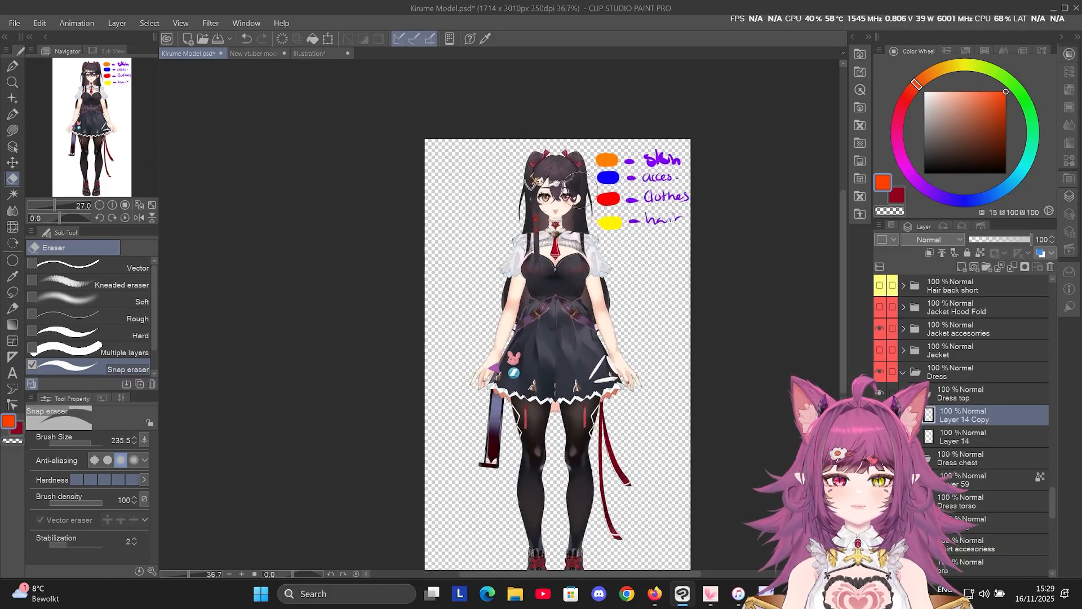
pyautogui.scroll(4, 576, 187)
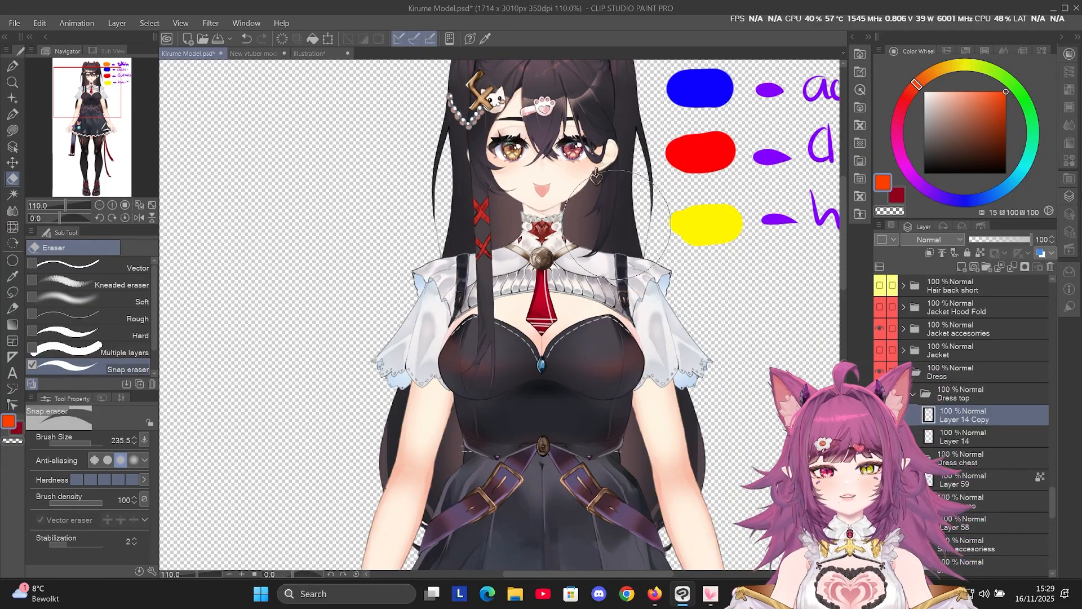
# Hide and reshow Layer 14 Copy to inspect where its half of the blouse ends at the chest.
pyautogui.scroll(3, 617, 224)
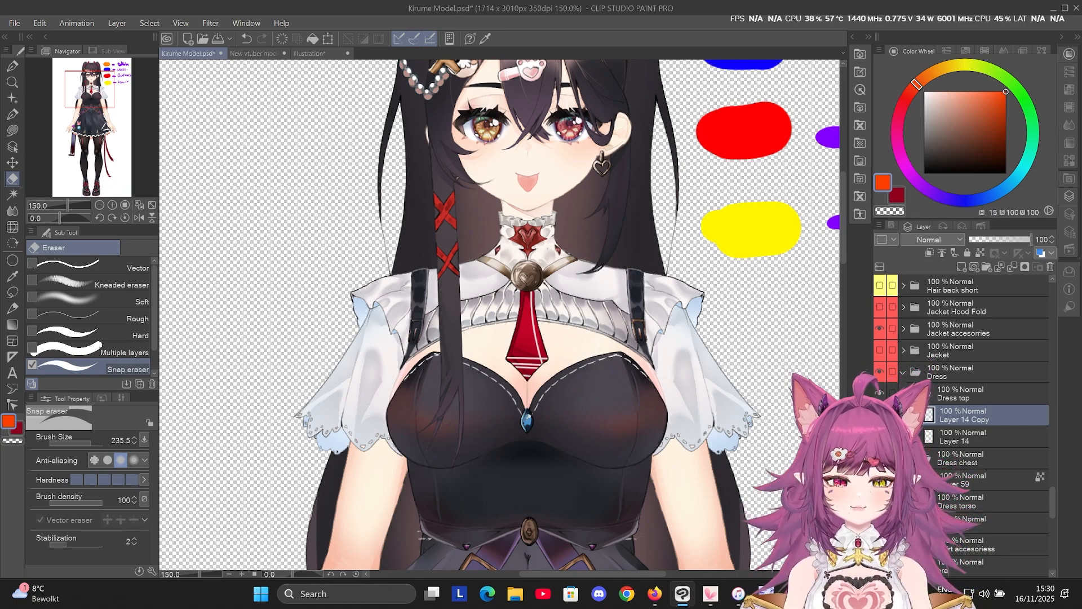
pyautogui.click(879, 415)
pyautogui.click(879, 415)
pyautogui.click(879, 414)
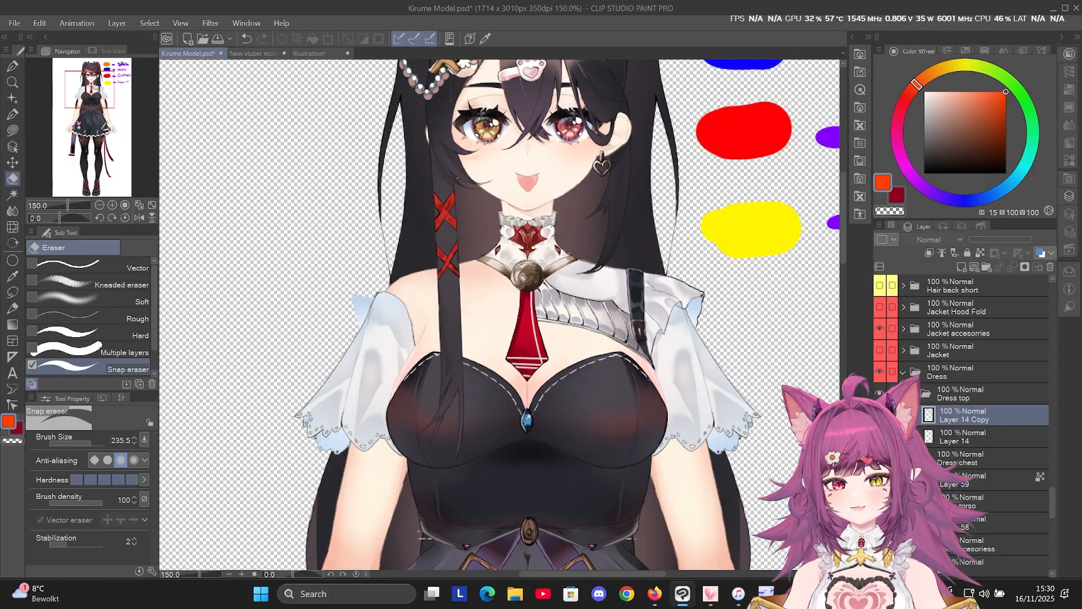
pyautogui.click(879, 415)
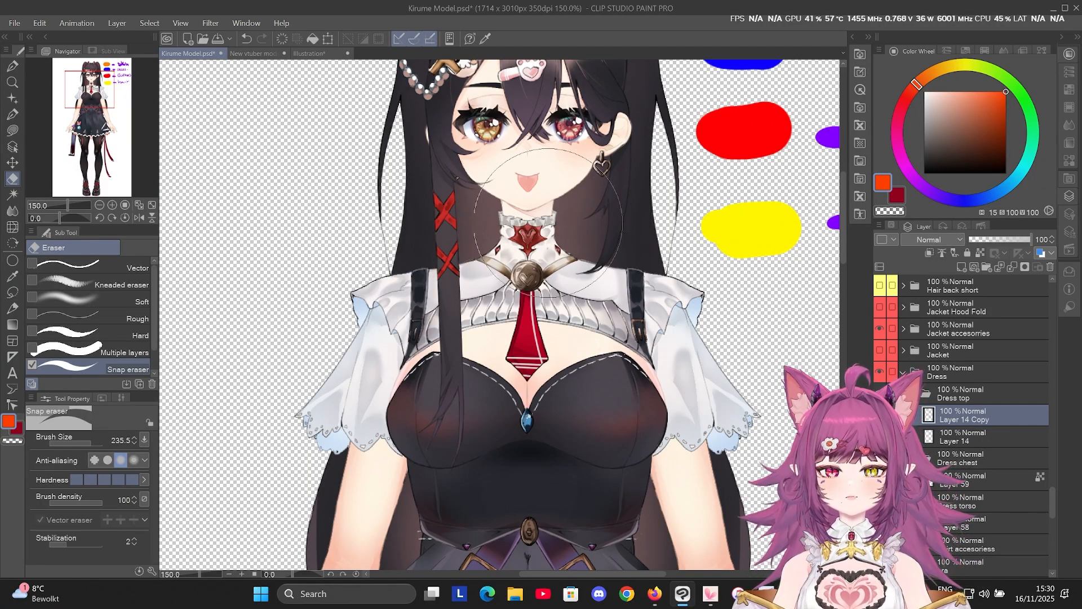
# Try marking the blouse's right shoulder with a downward orange arrow using the G-pen.
pyautogui.press('p')
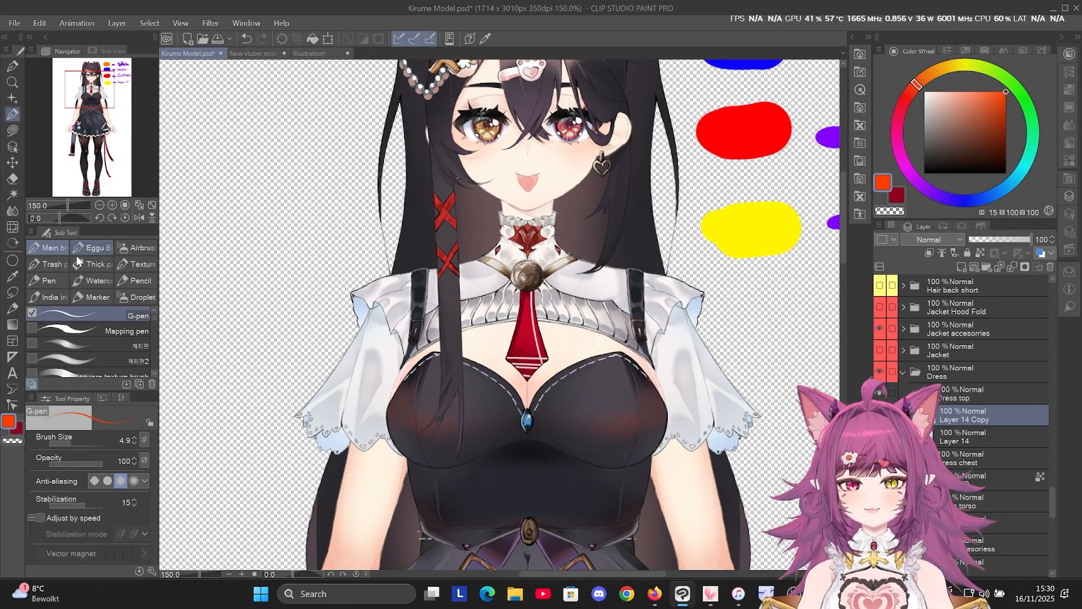
pyautogui.moveTo(639, 230); pyautogui.dragTo(640, 258)
pyautogui.moveTo(626, 242); pyautogui.dragTo(662, 243)
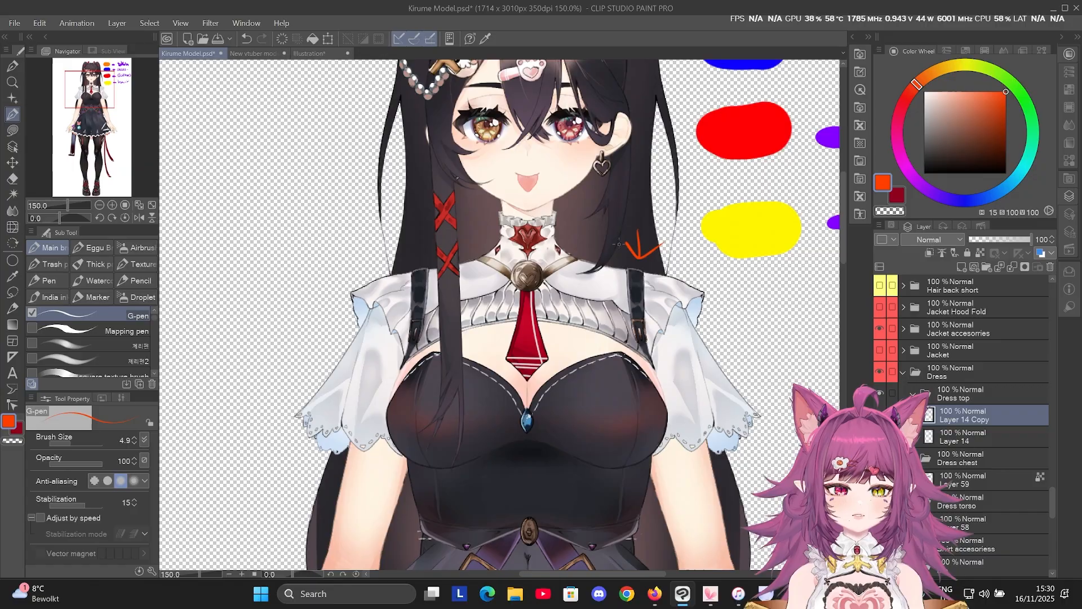
# Recheck both blouse halves by toggling Layer 14 and Layer 14 Copy, and mark the right shoulder with a small orange arrowhead.
pyautogui.click(879, 437)
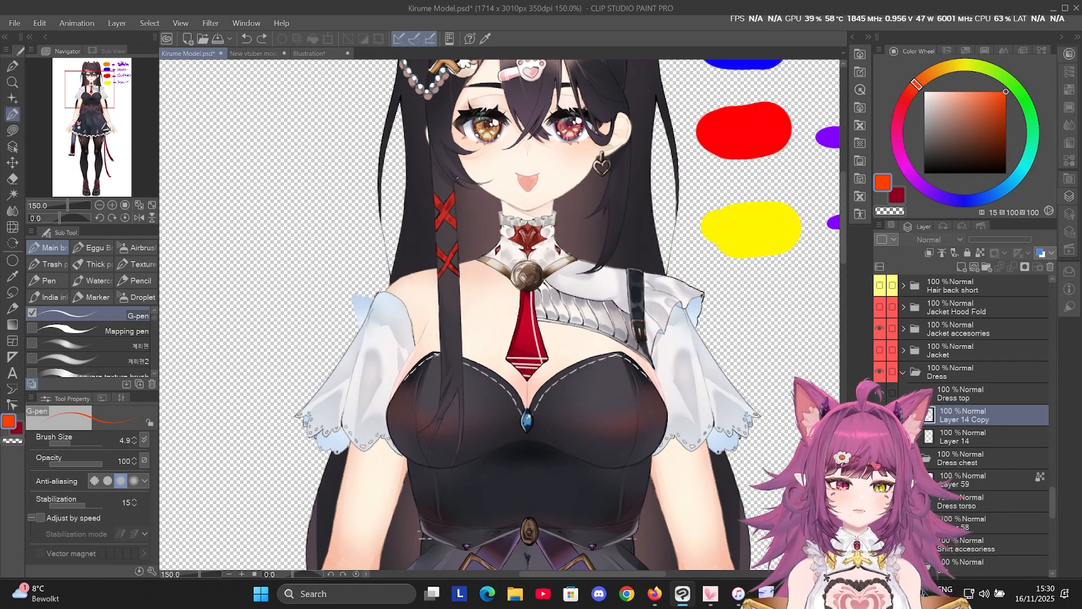
pyautogui.click(879, 436)
pyautogui.click(879, 436)
pyautogui.click(879, 436)
pyautogui.click(879, 414)
pyautogui.click(879, 414)
pyautogui.click(879, 436)
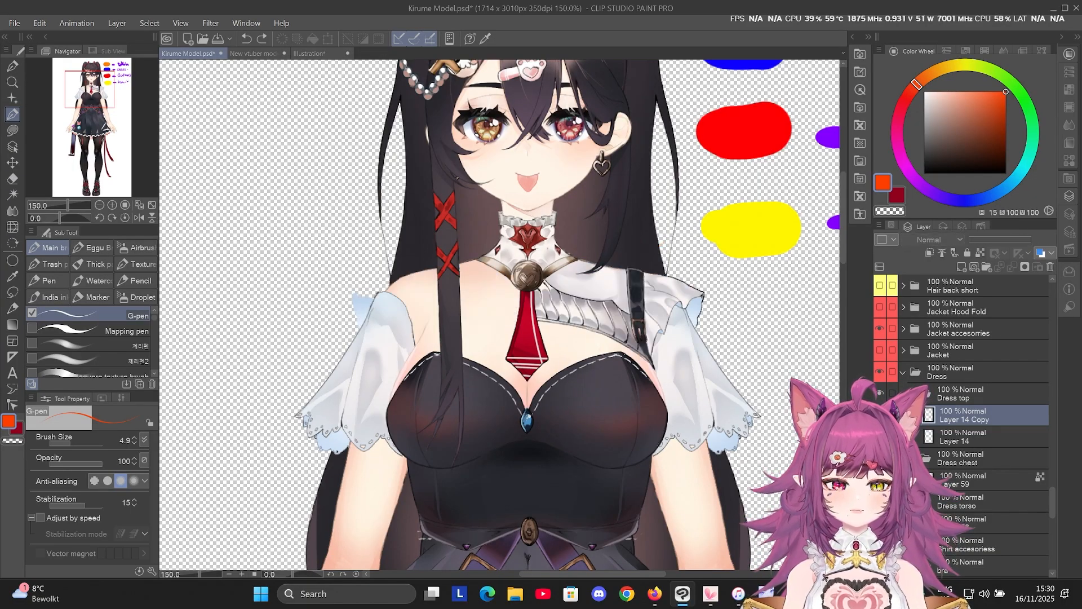
pyautogui.click(879, 436)
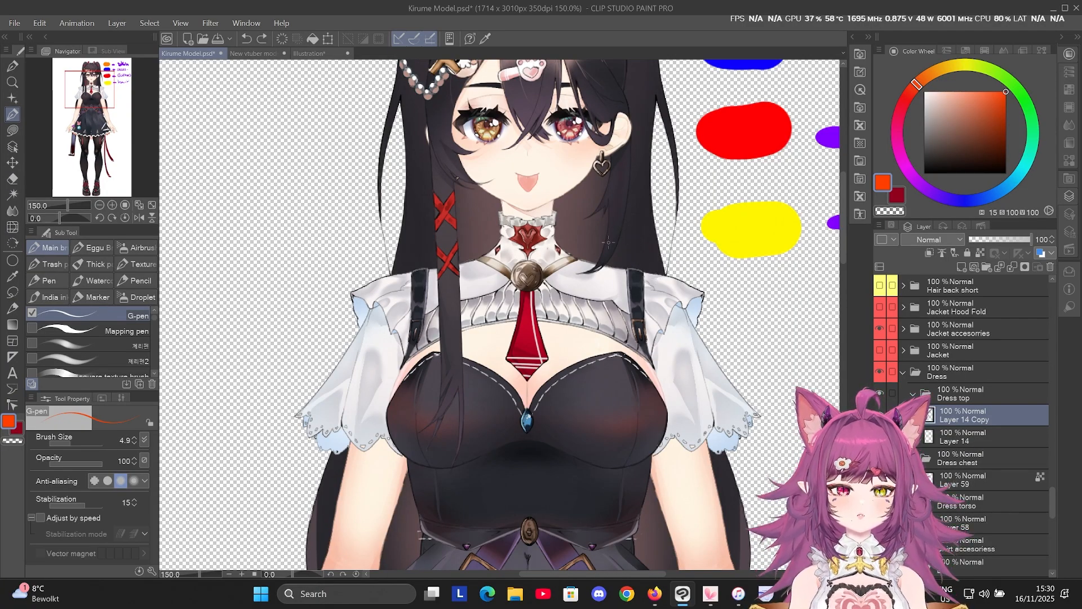
pyautogui.moveTo(627, 243); pyautogui.dragTo(646, 246)
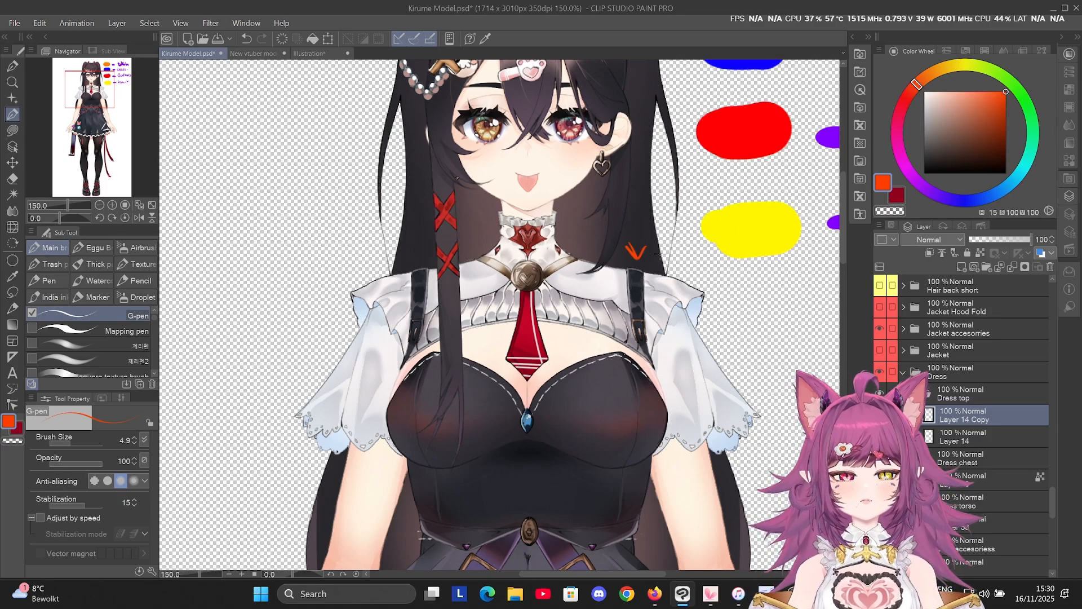
# Move the pendant off the neck to the empty canvas beside the character's left-hand sleeve.
pyautogui.keyDown('ctrl'); pyautogui.keyDown('shift'); pyautogui.click(513, 297); pyautogui.keyUp('shift'); pyautogui.keyUp('ctrl')
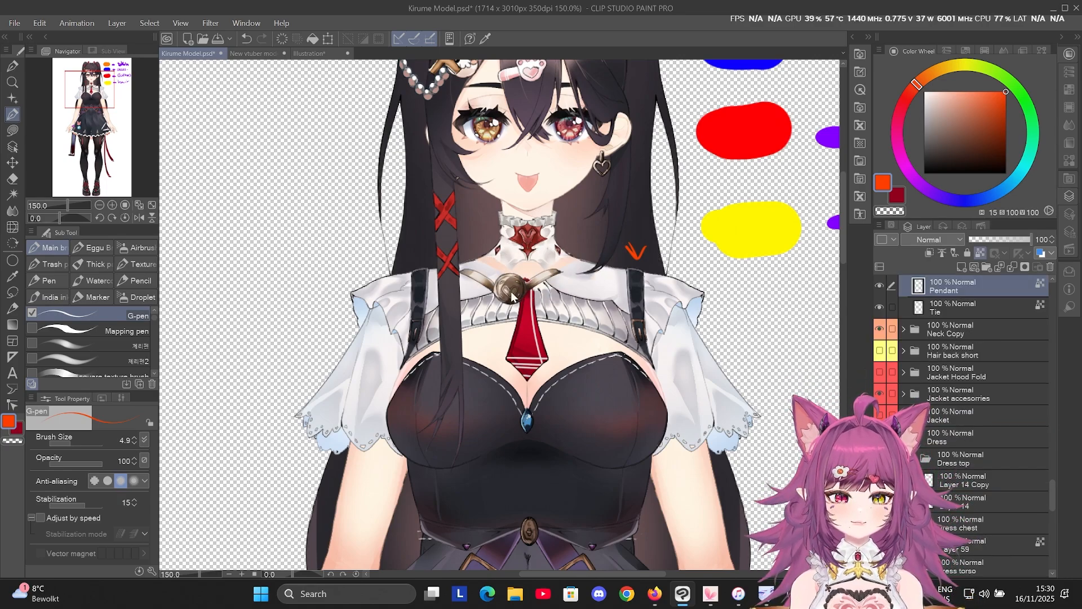
pyautogui.moveTo(513, 297); pyautogui.dragTo(505, 281)
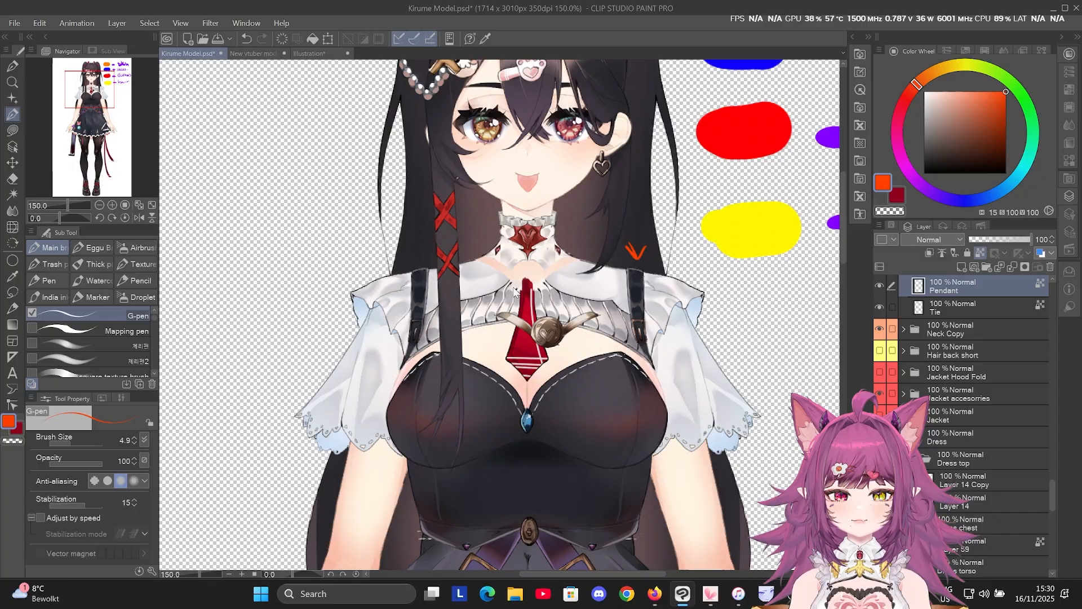
pyautogui.moveTo(465, 311); pyautogui.dragTo(330, 297)
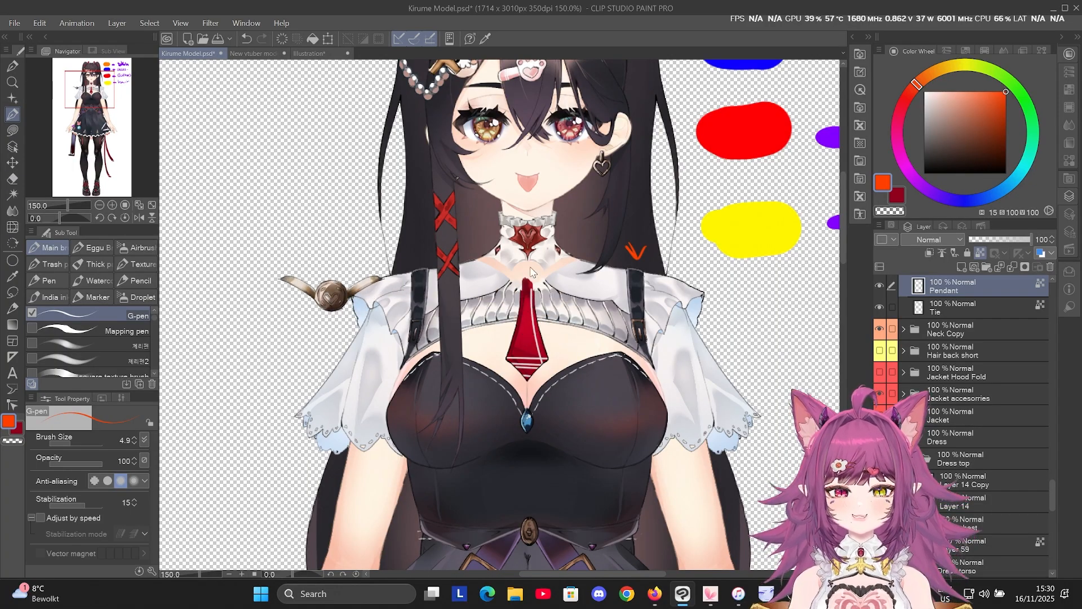
# Draw an orange arrow pointing at the blouse edge left of the neck and move the pendant up, clear of the shoulder.
pyautogui.keyDown('ctrl'); pyautogui.keyDown('shift'); pyautogui.click(574, 258); pyautogui.keyUp('shift'); pyautogui.keyUp('ctrl')
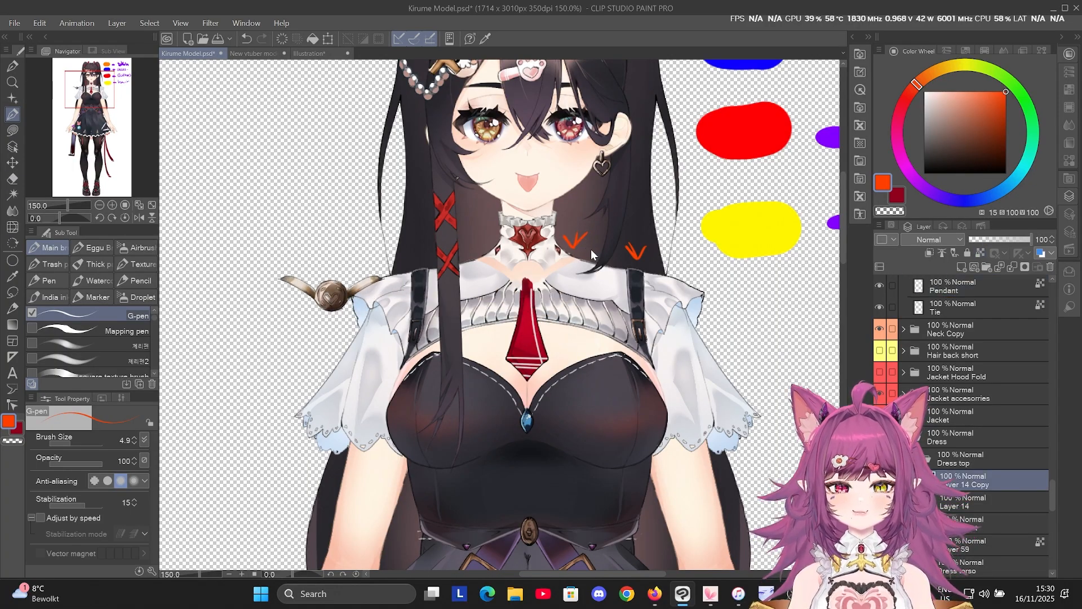
pyautogui.hotkey('ctrl', 'z')
pyautogui.hotkey('ctrl', '+')
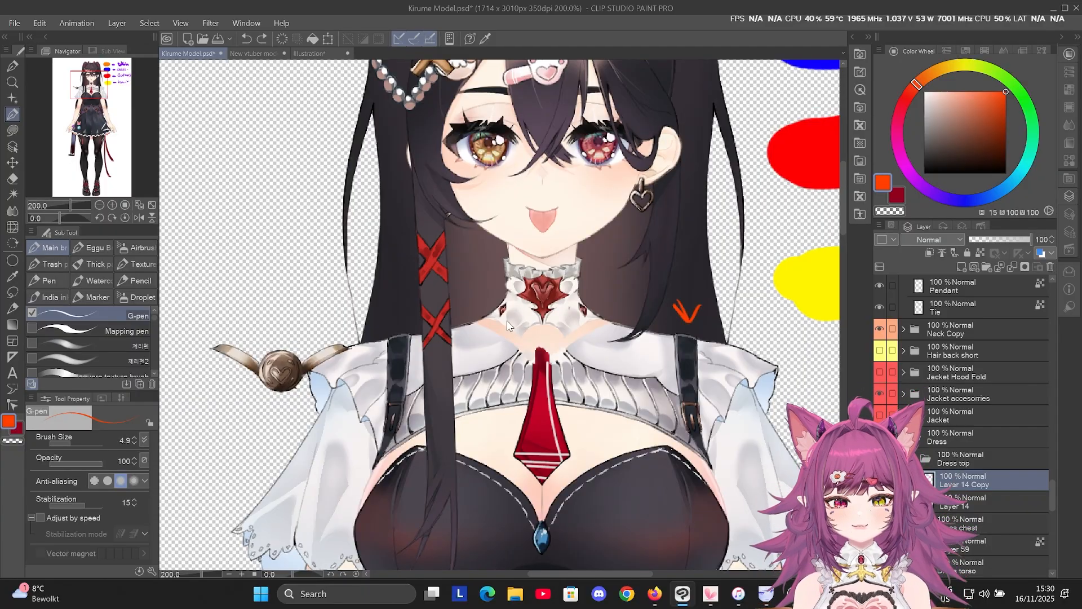
pyautogui.keyDown('ctrl'); pyautogui.keyDown('shift'); pyautogui.click(463, 272); pyautogui.keyUp('shift'); pyautogui.keyUp('ctrl')
pyautogui.keyDown('ctrl'); pyautogui.keyDown('shift'); pyautogui.click(467, 290); pyautogui.keyUp('shift'); pyautogui.keyUp('ctrl')
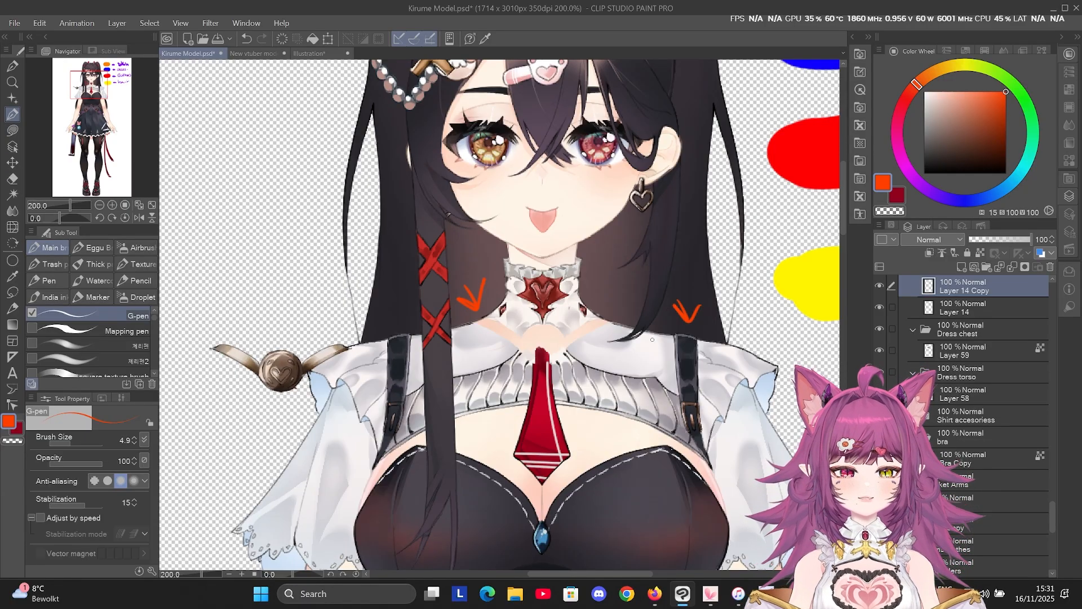
pyautogui.moveTo(280, 389); pyautogui.dragTo(279, 329)
# Add a new layer between Layer 14 Copy and Layer 14, and ready the Soft airbrush at size 15.9 with the blouse's off-white.
pyautogui.click(965, 480)
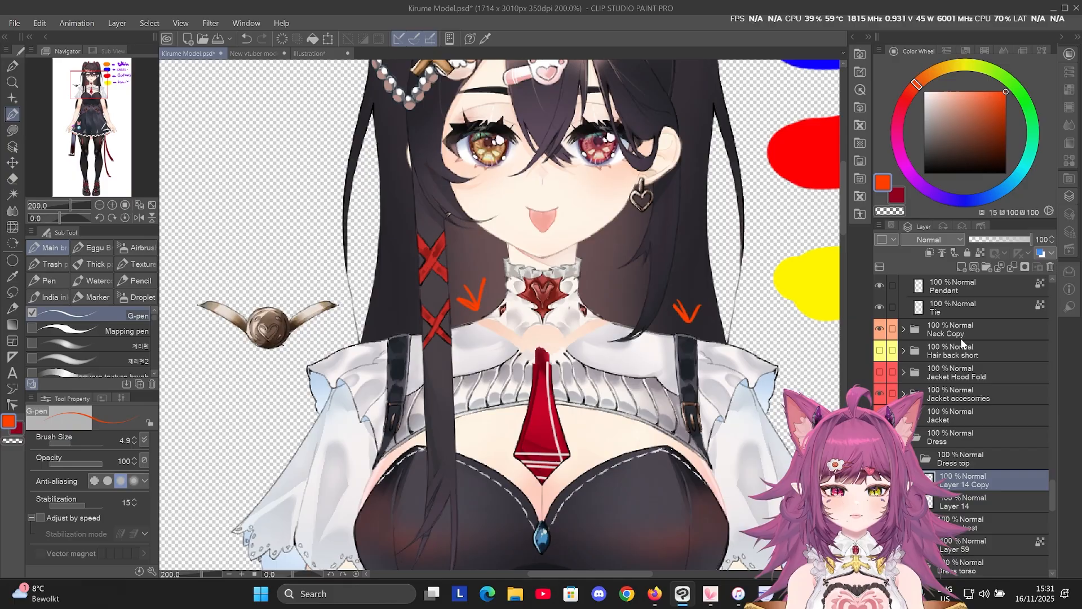
pyautogui.click(962, 266)
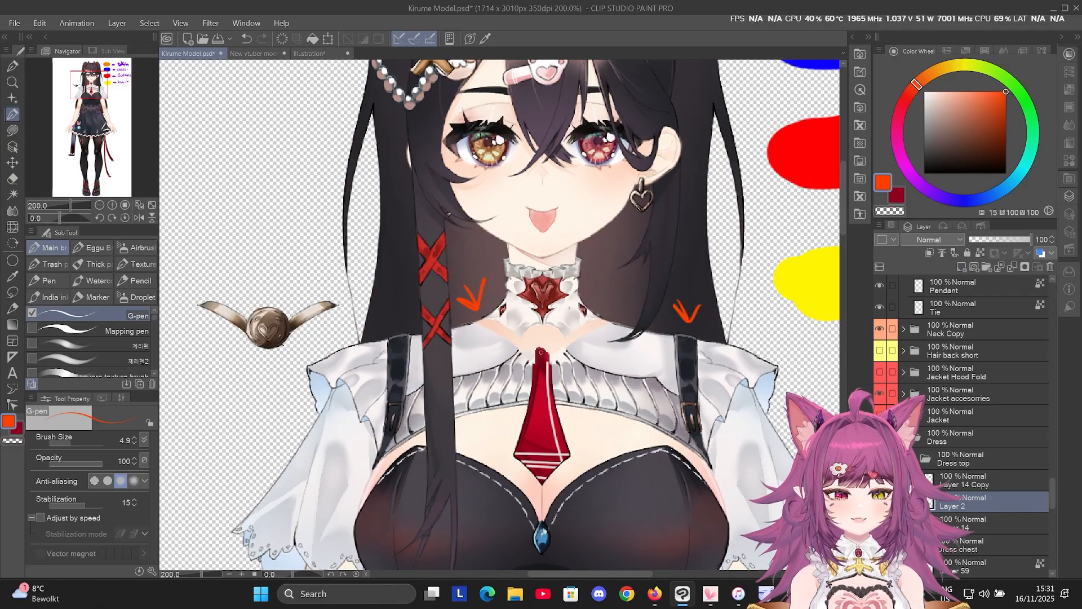
pyautogui.keyDown('alt'); pyautogui.click(497, 352); pyautogui.keyUp('alt')
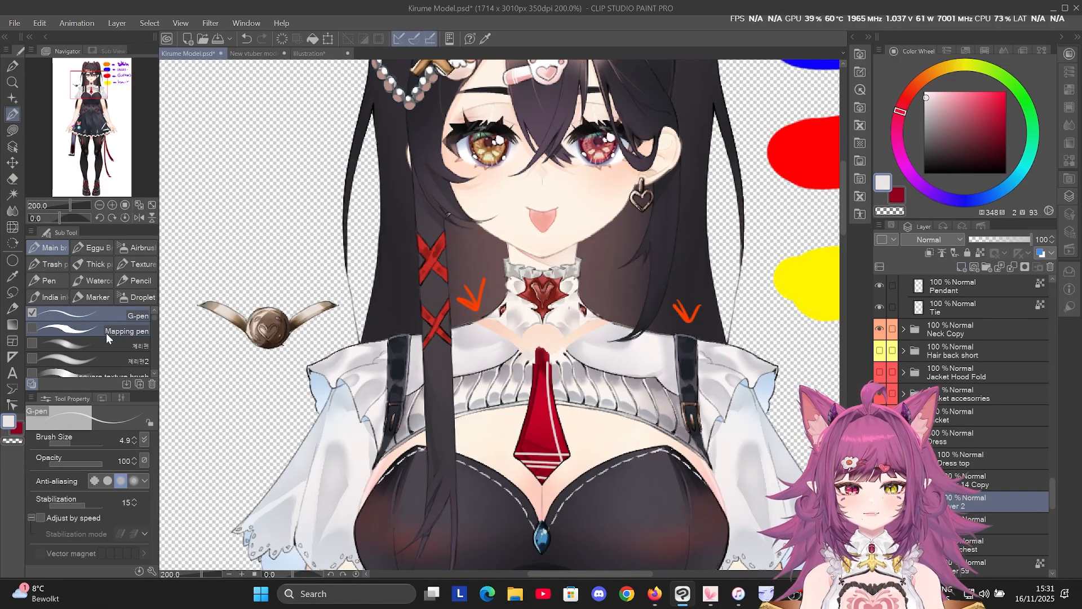
pyautogui.click(137, 248)
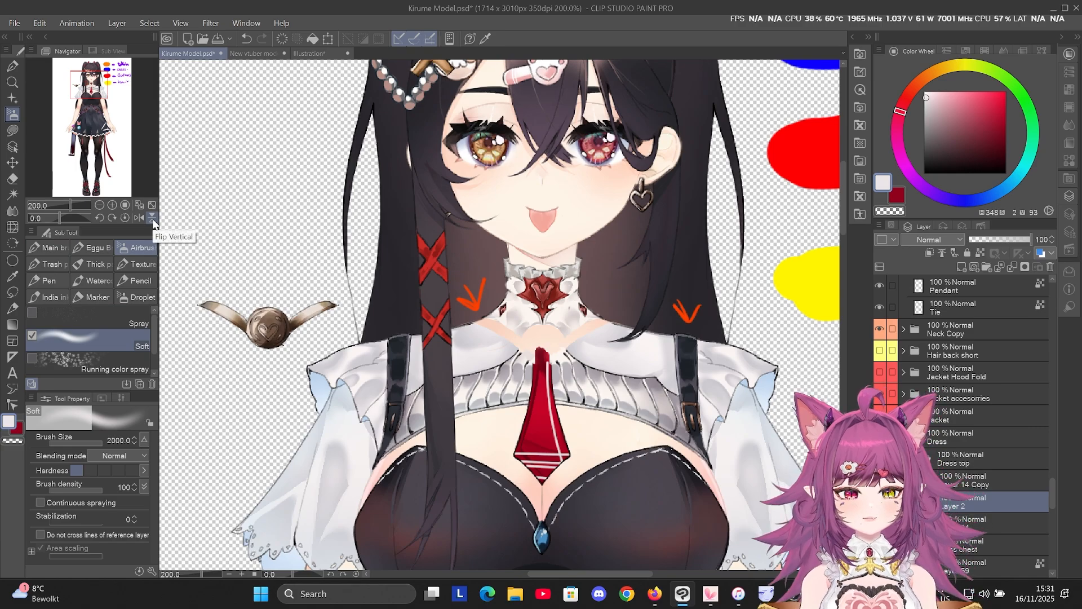
pyautogui.moveTo(92, 442); pyautogui.dragTo(79, 432)
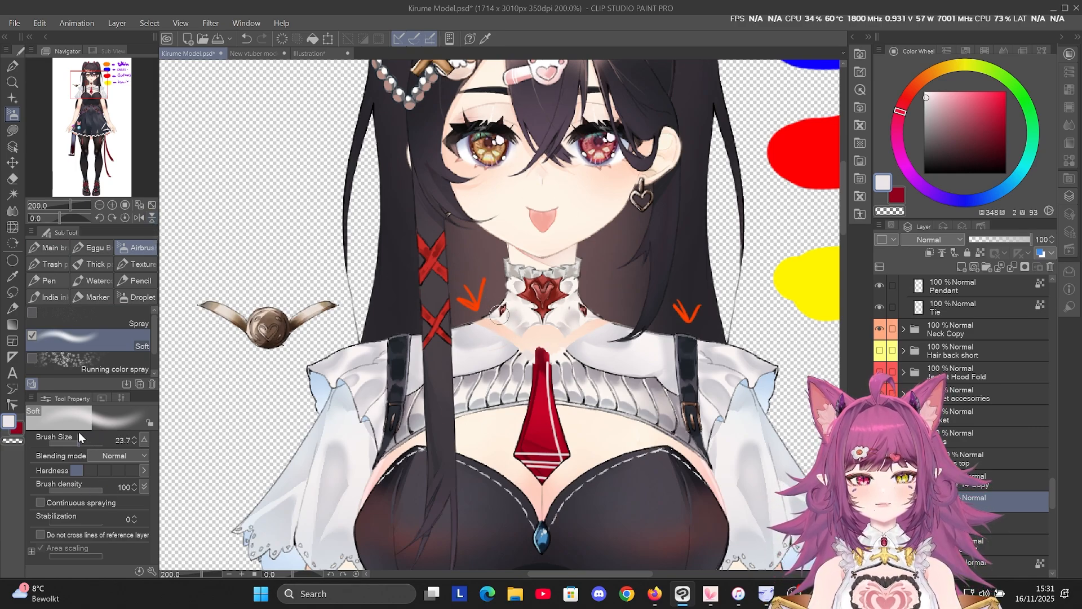
# Airbrush the missing blouse fabric left of the neck on the new layer, using whites and greys sampled from the blouse and collar.
pyautogui.keyDown('alt'); pyautogui.click(504, 346); pyautogui.keyUp('alt')
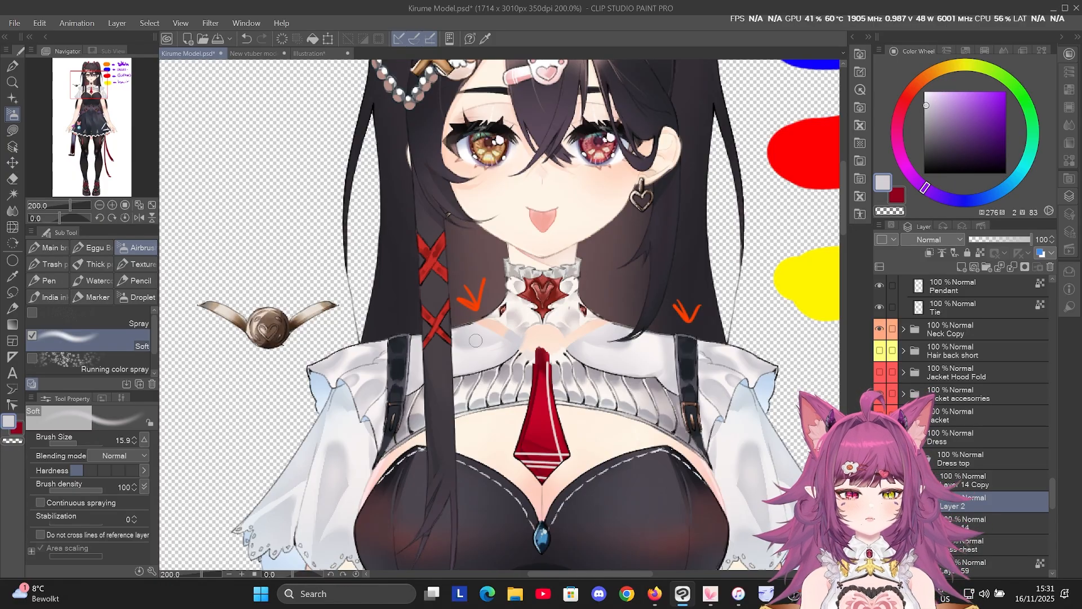
pyautogui.keyDown('alt'); pyautogui.click(497, 334); pyautogui.keyUp('alt')
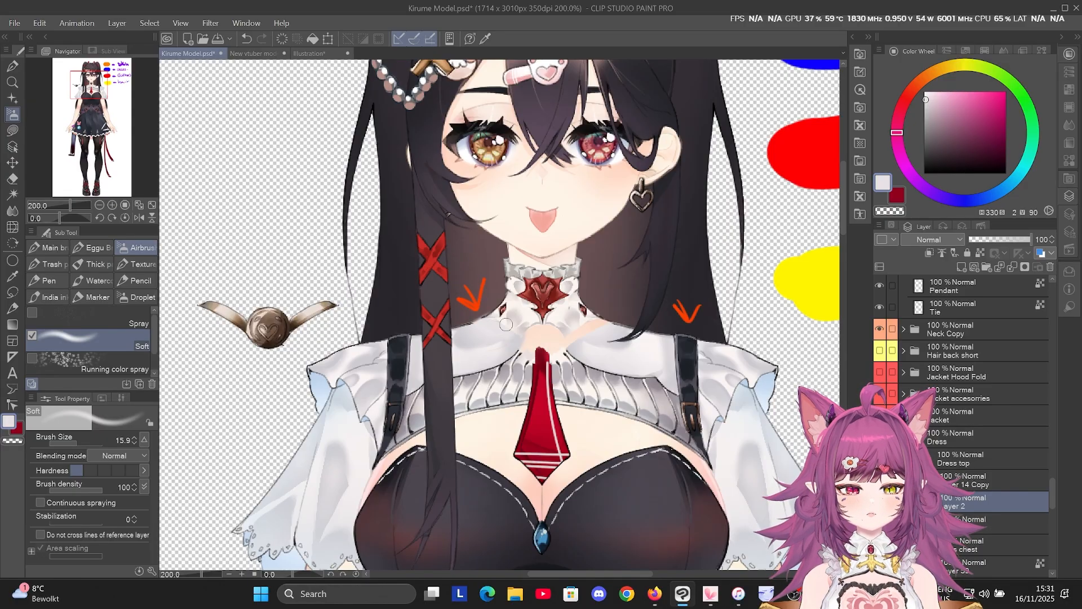
pyautogui.keyDown('alt'); pyautogui.click(500, 321); pyautogui.keyUp('alt')
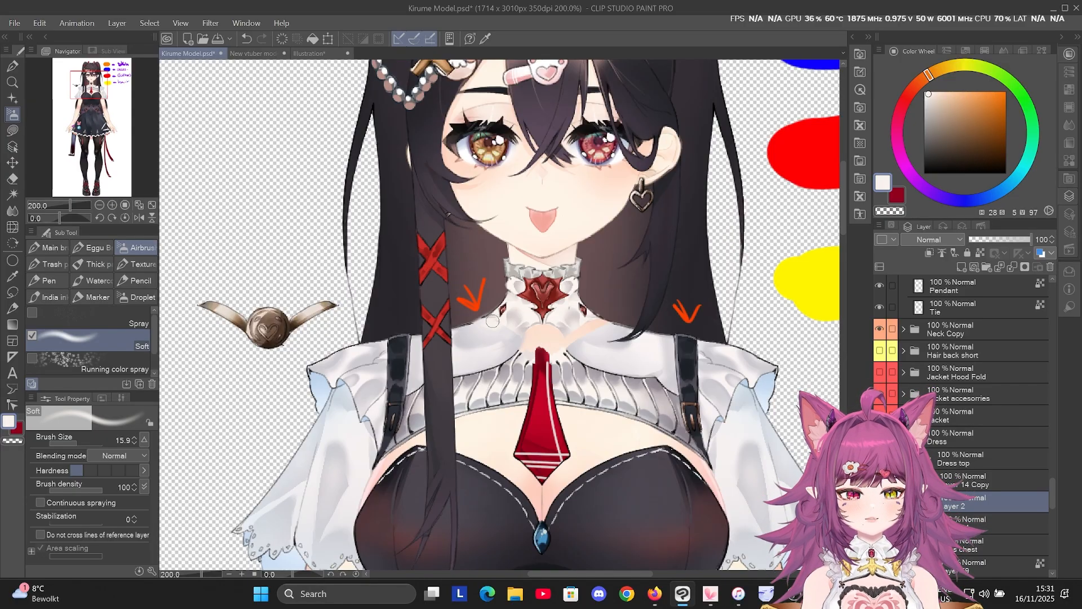
pyautogui.keyDown('alt'); pyautogui.click(513, 320); pyautogui.keyUp('alt')
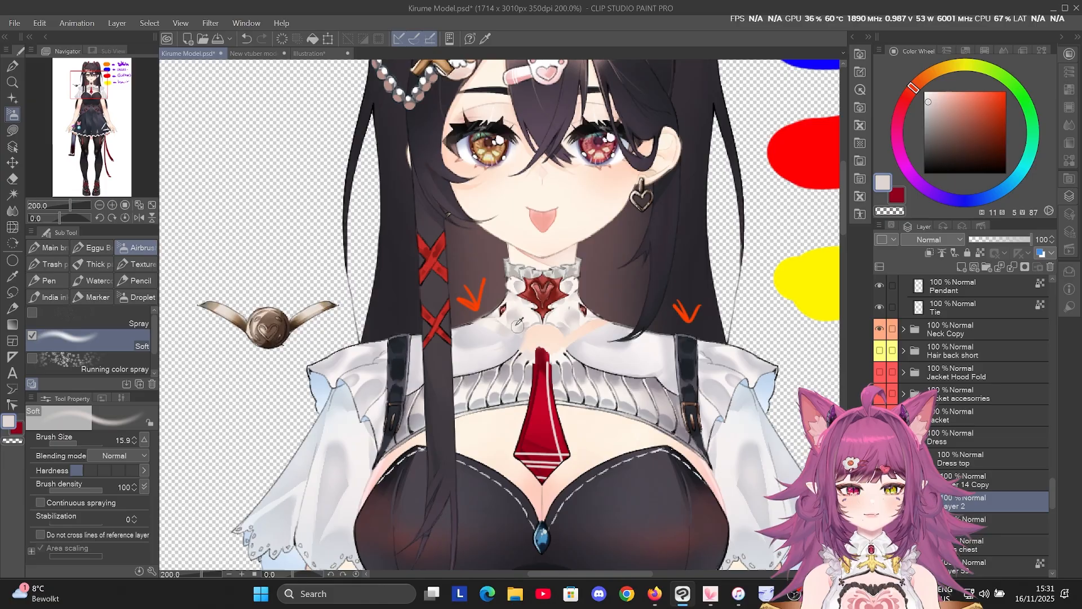
pyautogui.keyDown('alt'); pyautogui.click(515, 324); pyautogui.keyUp('alt')
pyautogui.keyDown('alt'); pyautogui.click(501, 319); pyautogui.keyUp('alt')
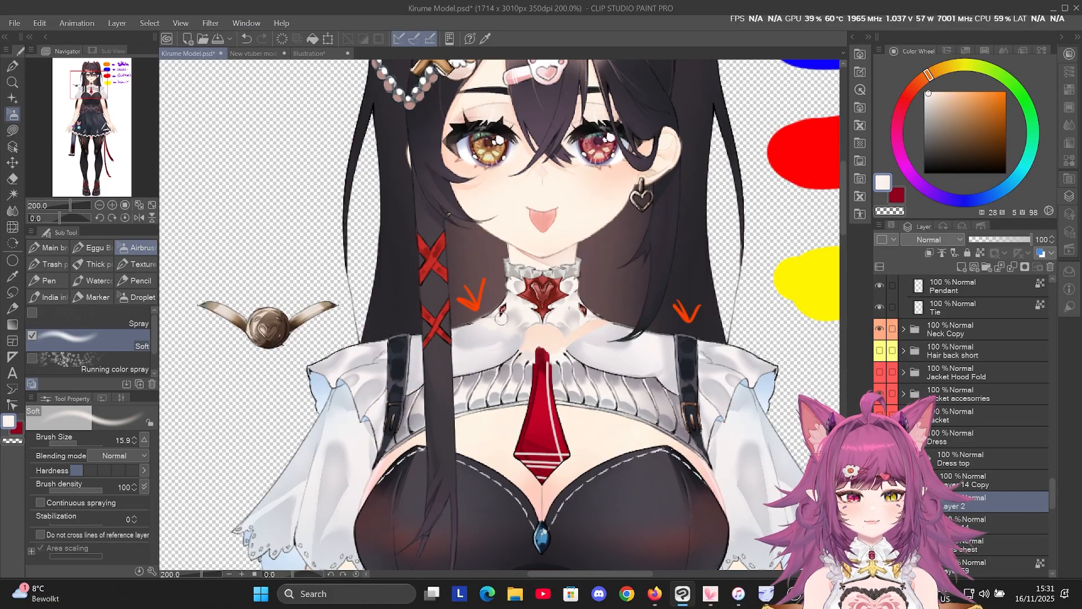
# Blend the blouse edge below the collar on Layer 14 Copy with the Soft airbrush, using sampled light fabric tones.
pyautogui.press('e')
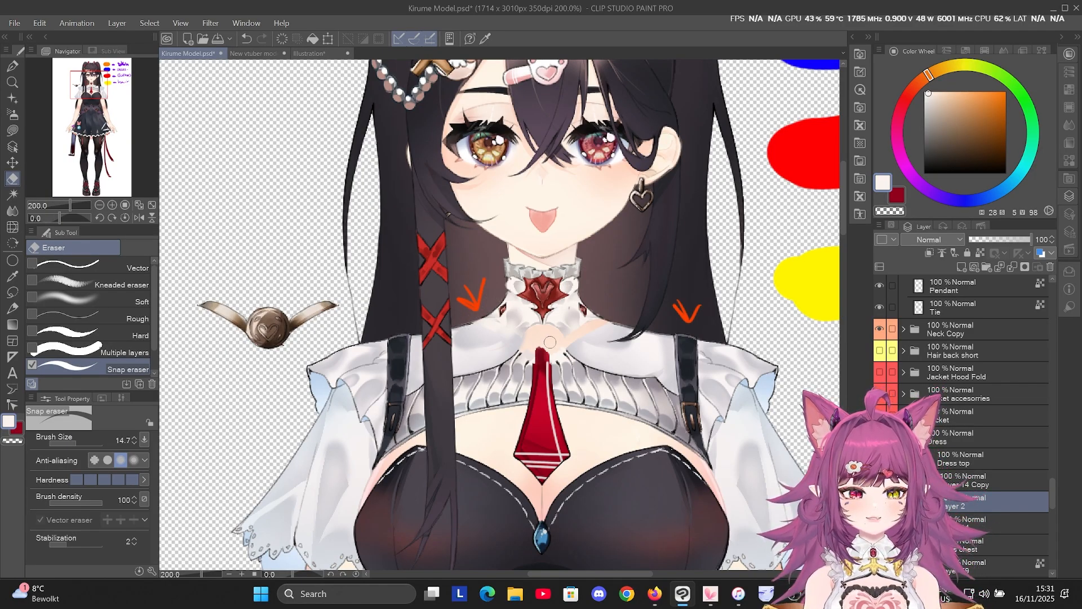
pyautogui.press('b')
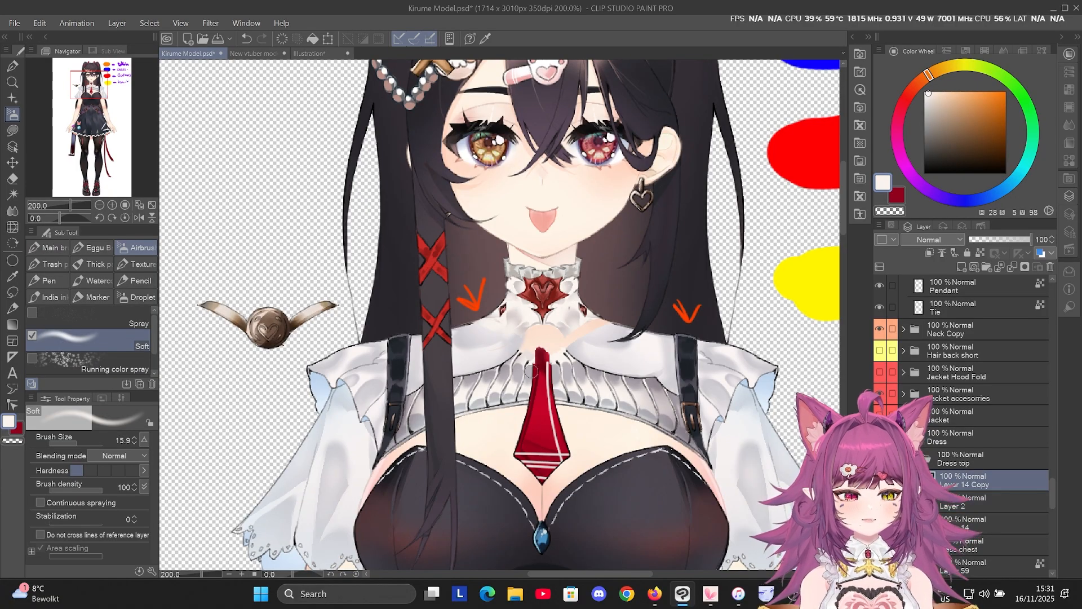
pyautogui.keyDown('alt'); pyautogui.click(514, 332); pyautogui.keyUp('alt')
pyautogui.keyDown('alt'); pyautogui.click(499, 330); pyautogui.keyUp('alt')
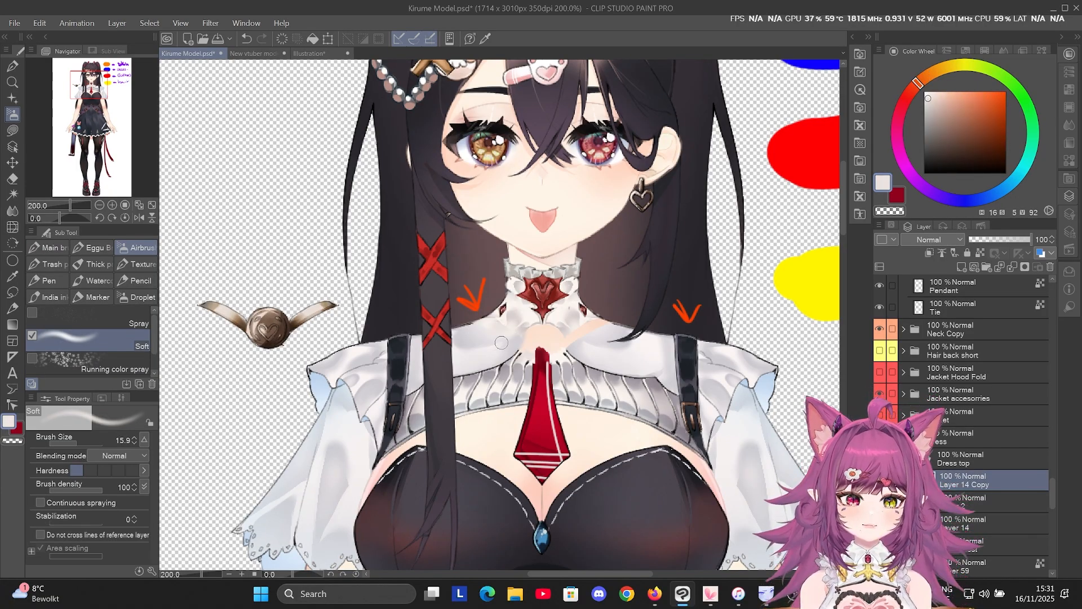
pyautogui.keyDown('alt'); pyautogui.click(504, 327); pyautogui.keyUp('alt')
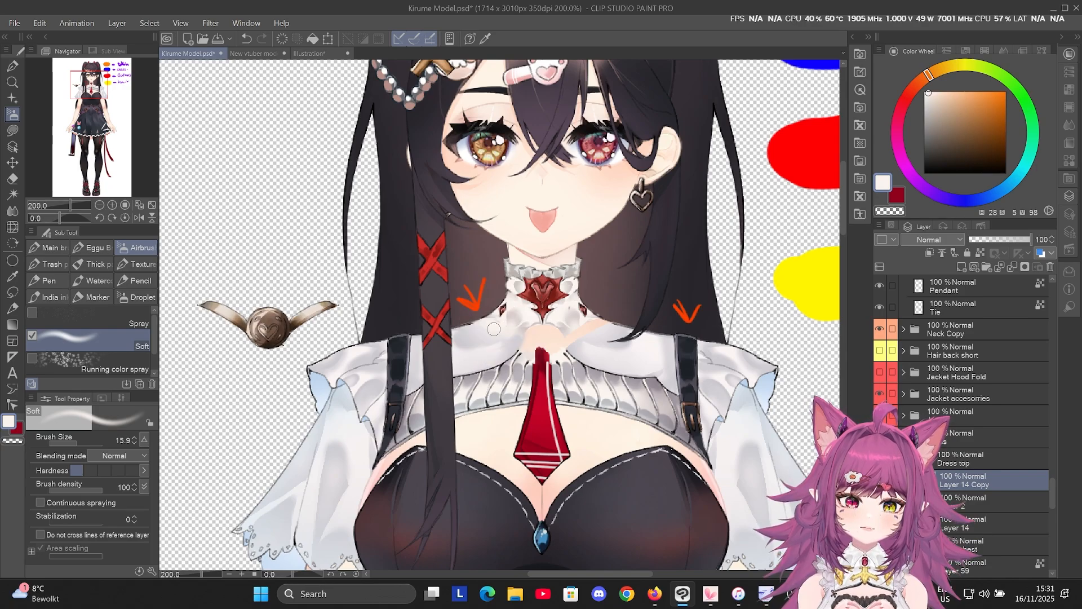
pyautogui.keyDown('alt'); pyautogui.click(507, 335); pyautogui.keyUp('alt')
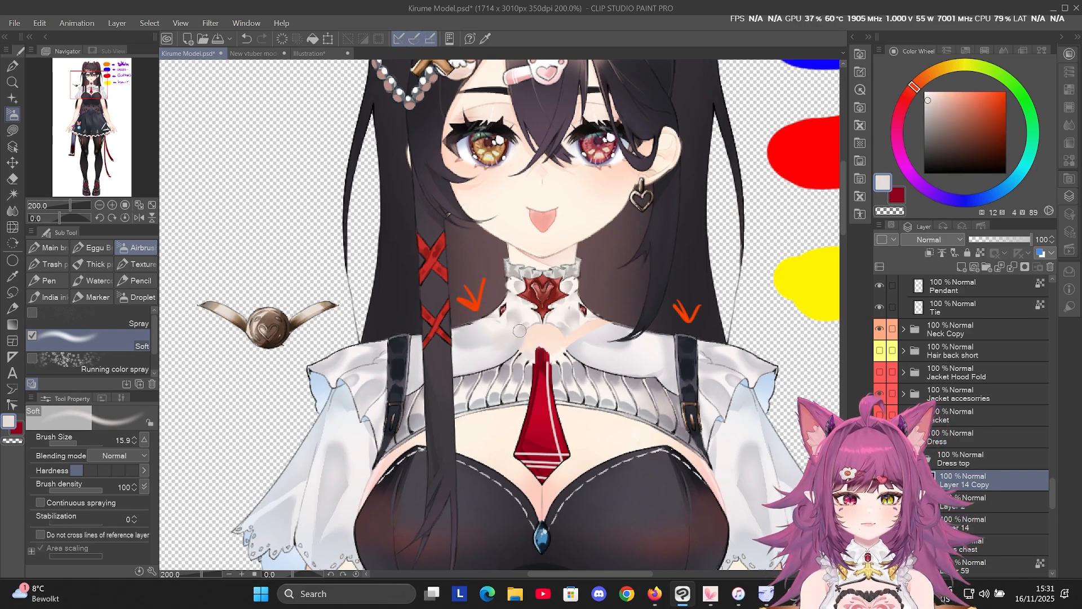
pyautogui.keyDown('alt'); pyautogui.click(485, 334); pyautogui.keyUp('alt')
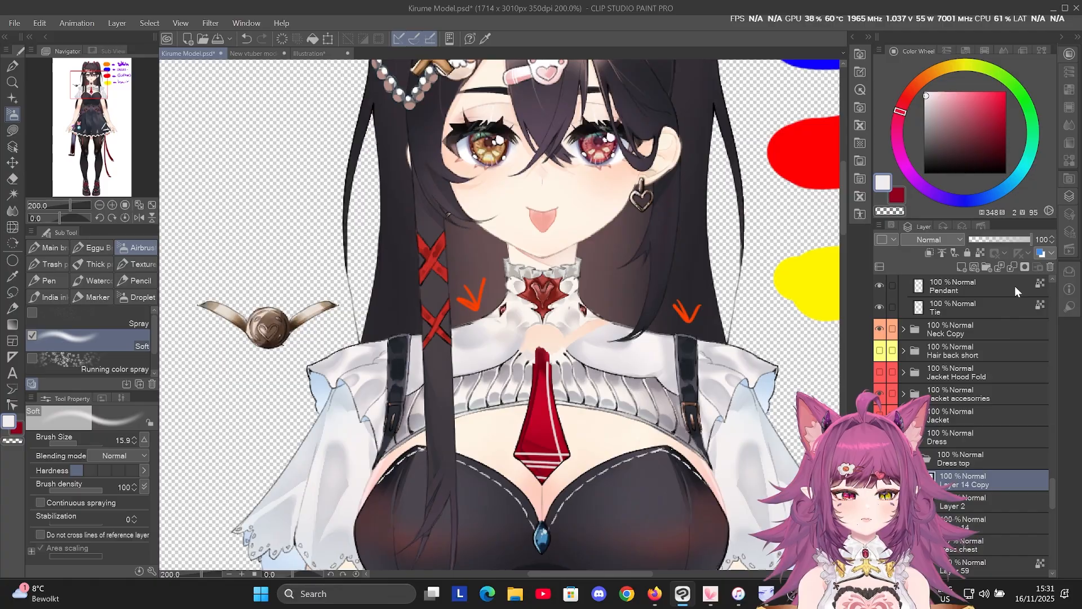
# Merge Layer 14 Copy into Layer 2 and compare the blouse half by undoing and redoing.
pyautogui.hotkey('ctrl', 'z')
pyautogui.hotkey('ctrl', 'y')
pyautogui.hotkey('ctrl', 'z')
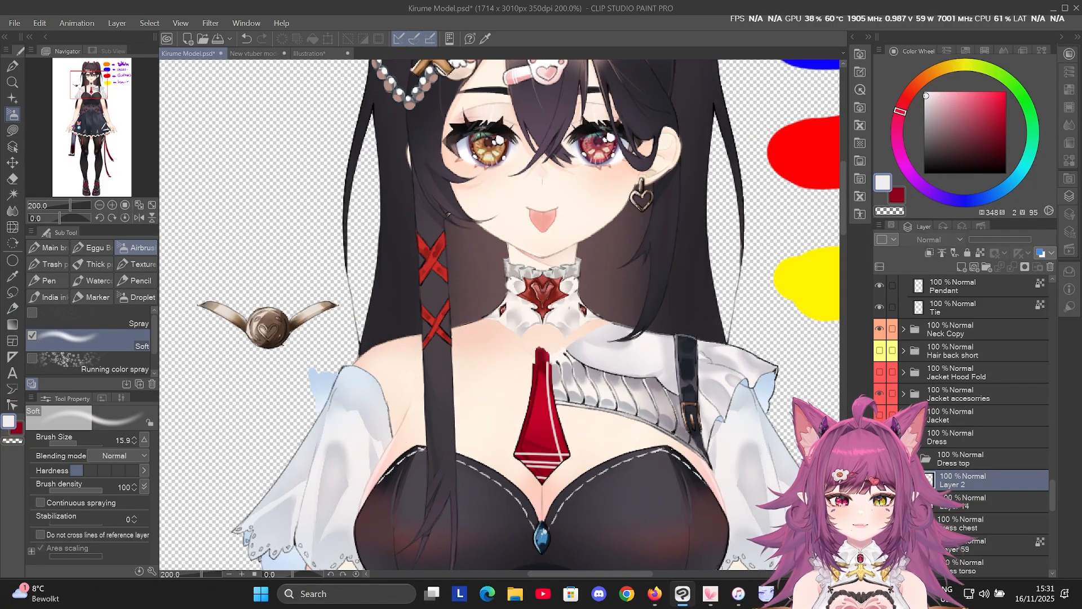
pyautogui.hotkey('ctrl', 'y')
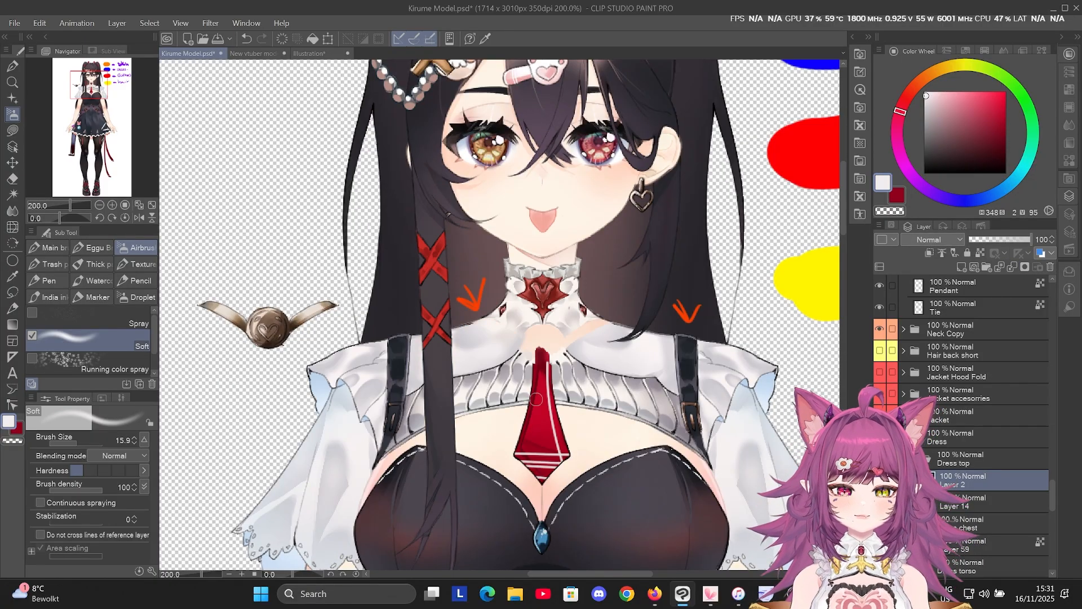
# Airbrush the blouse on Layer 2 toward the throat above the tie, shading it with sampled off-white and grey tones.
pyautogui.keyDown('alt'); pyautogui.click(530, 354); pyautogui.keyUp('alt')
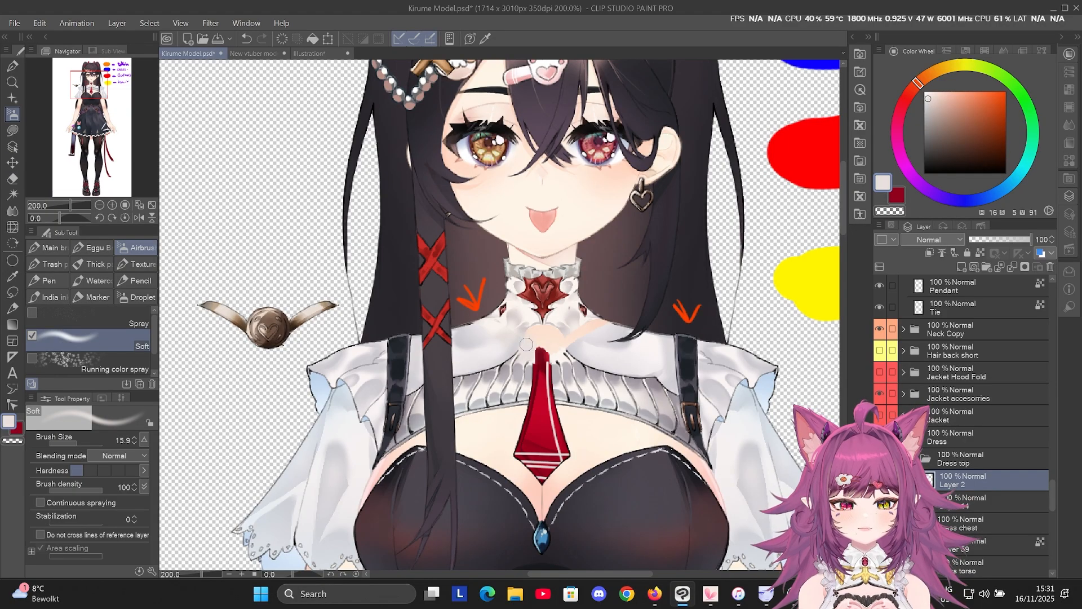
pyautogui.keyDown('alt'); pyautogui.click(534, 319); pyautogui.keyUp('alt')
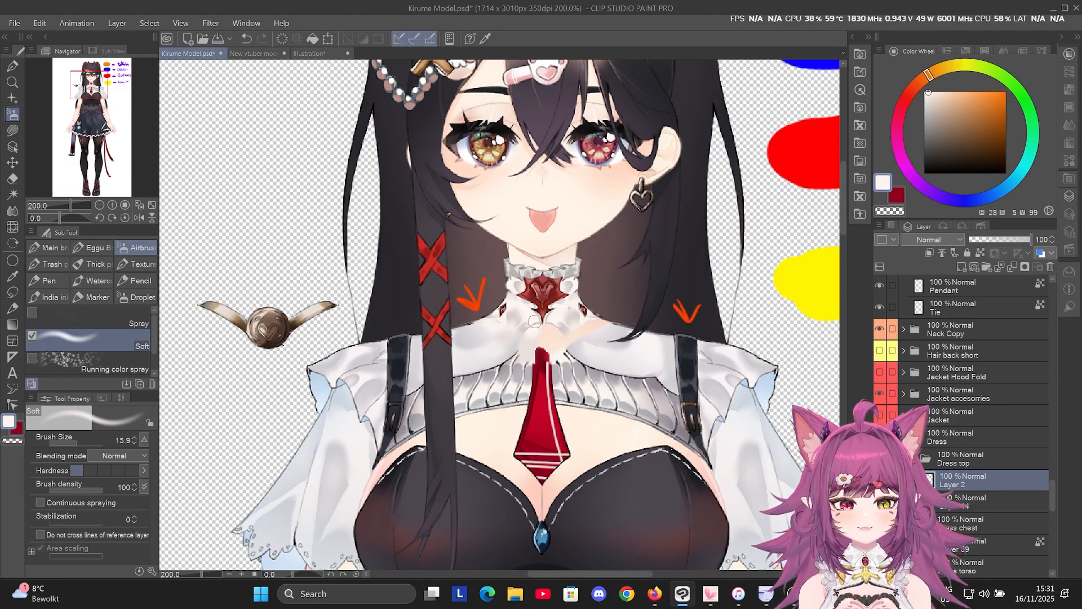
pyautogui.keyDown('alt'); pyautogui.click(527, 328); pyautogui.keyUp('alt')
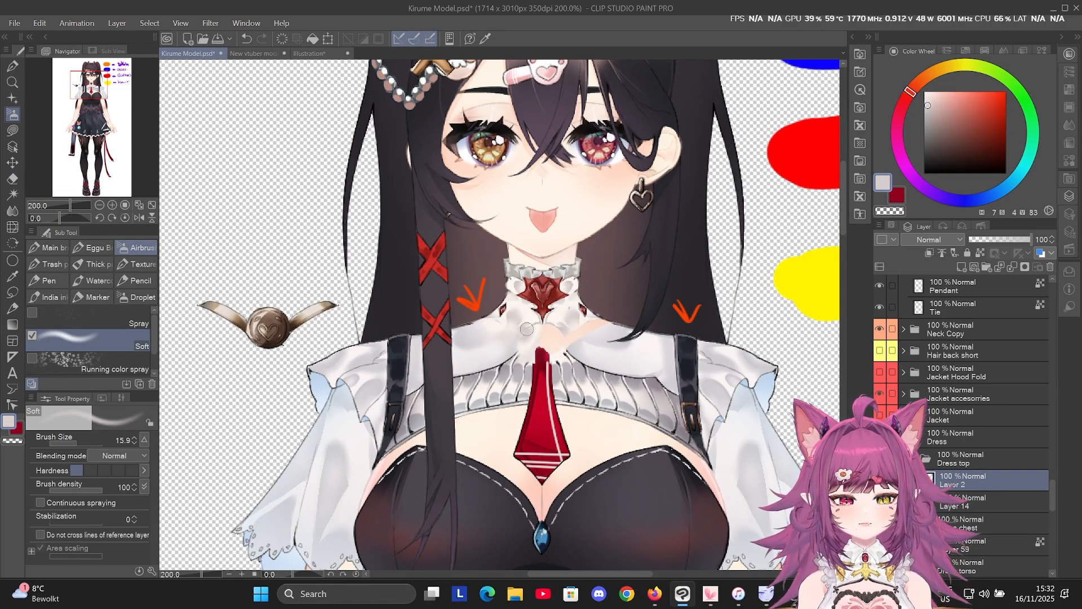
pyautogui.keyDown('alt'); pyautogui.click(529, 332); pyautogui.keyUp('alt')
pyautogui.keyDown('alt'); pyautogui.click(524, 324); pyautogui.keyUp('alt')
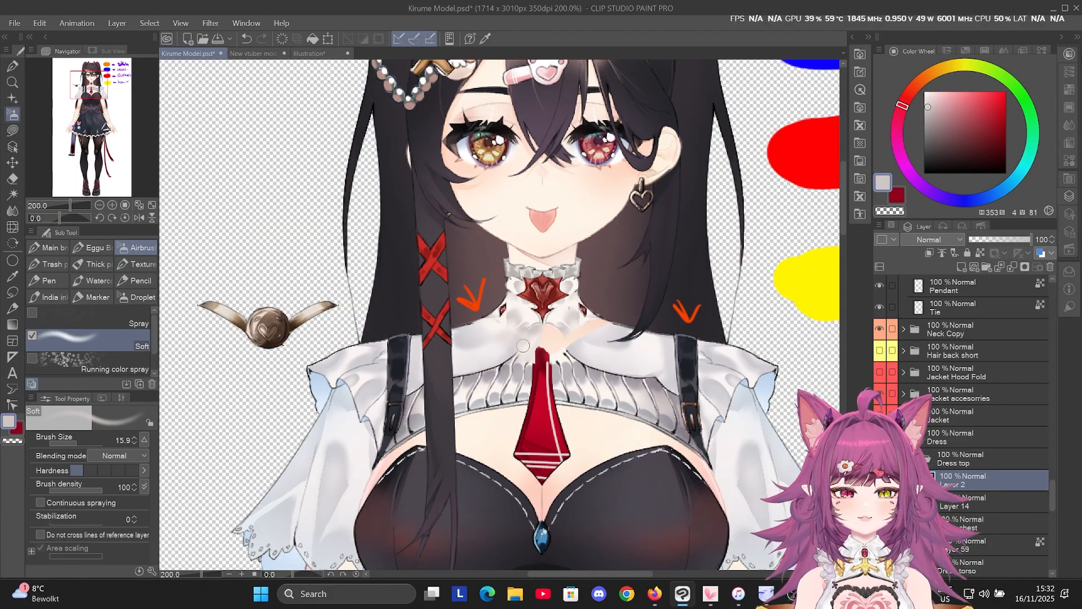
pyautogui.keyDown('alt'); pyautogui.click(528, 329); pyautogui.keyUp('alt')
pyautogui.keyDown('alt'); pyautogui.click(527, 332); pyautogui.keyUp('alt')
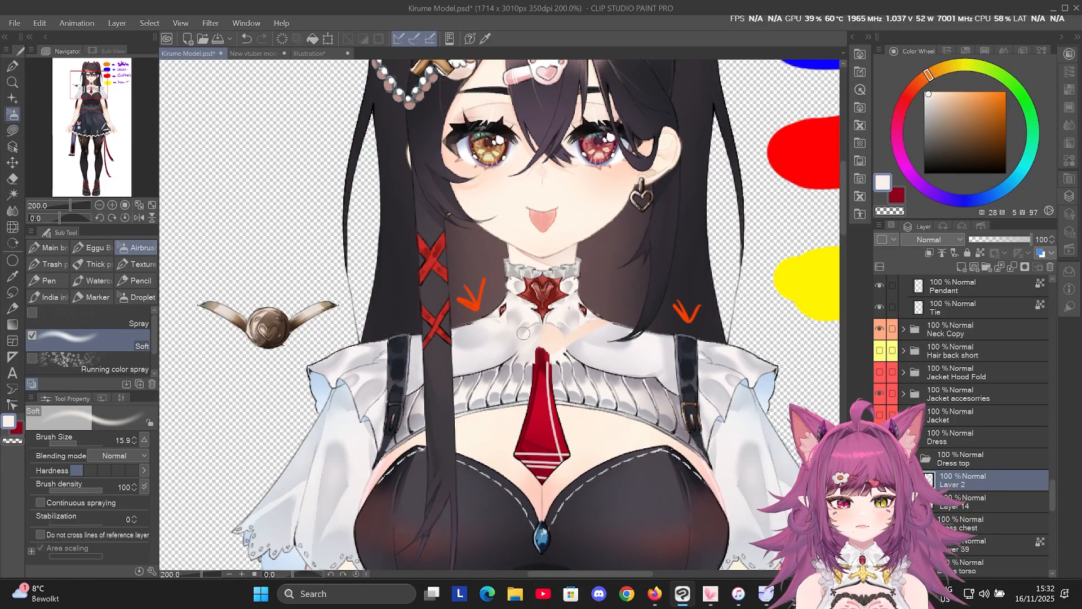
pyautogui.keyDown('alt'); pyautogui.click(526, 328); pyautogui.keyUp('alt')
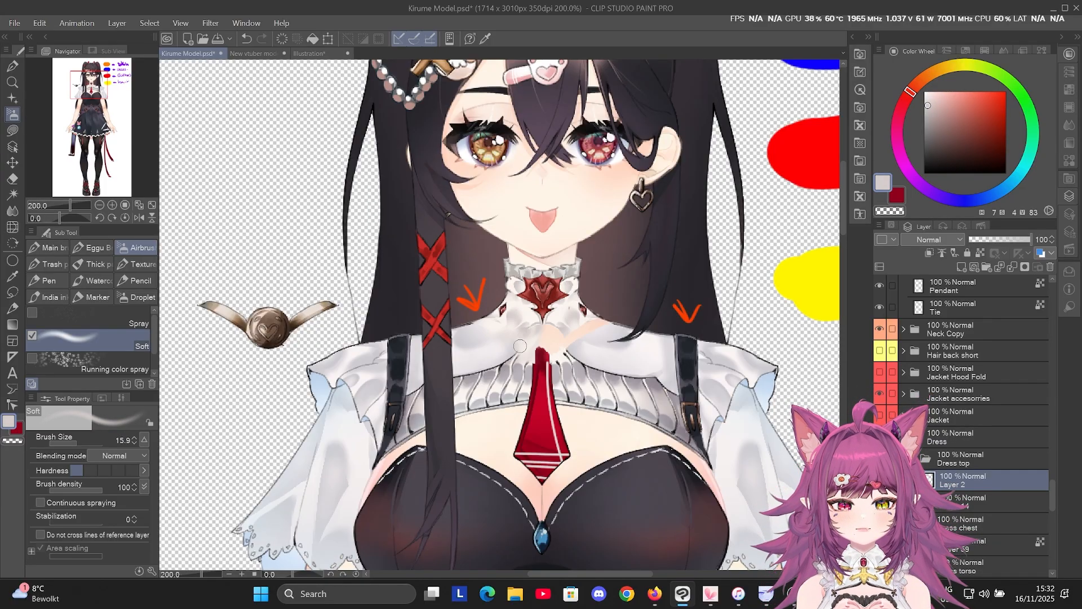
pyautogui.keyDown('alt'); pyautogui.click(522, 349); pyautogui.keyUp('alt')
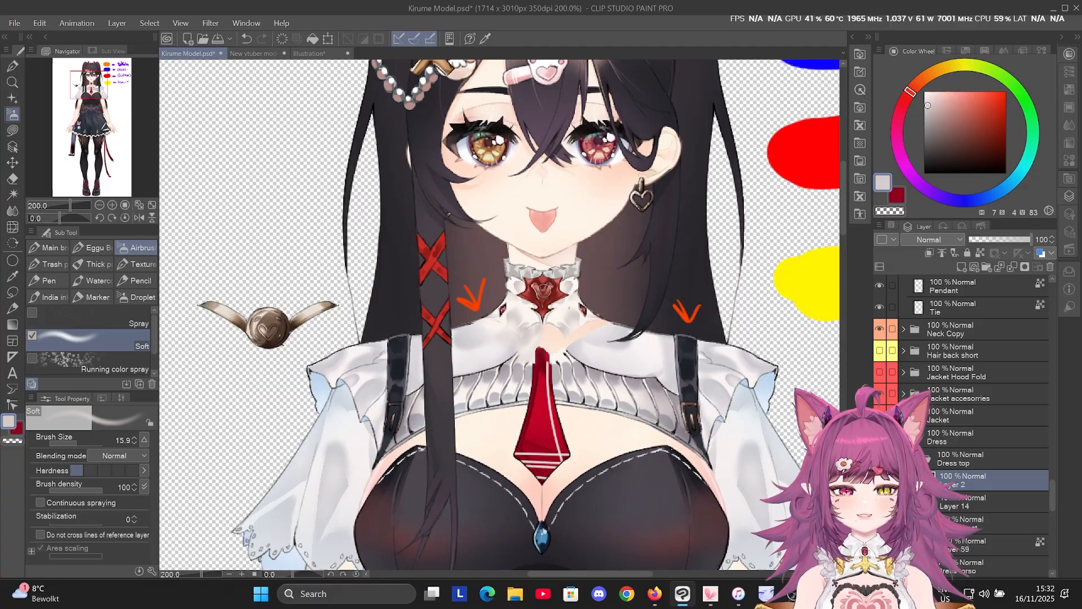
# Move the pendant from the empty canvas back onto the neck, above the tie.
pyautogui.scroll(-5, 569, 324)
pyautogui.scroll(4, 569, 323)
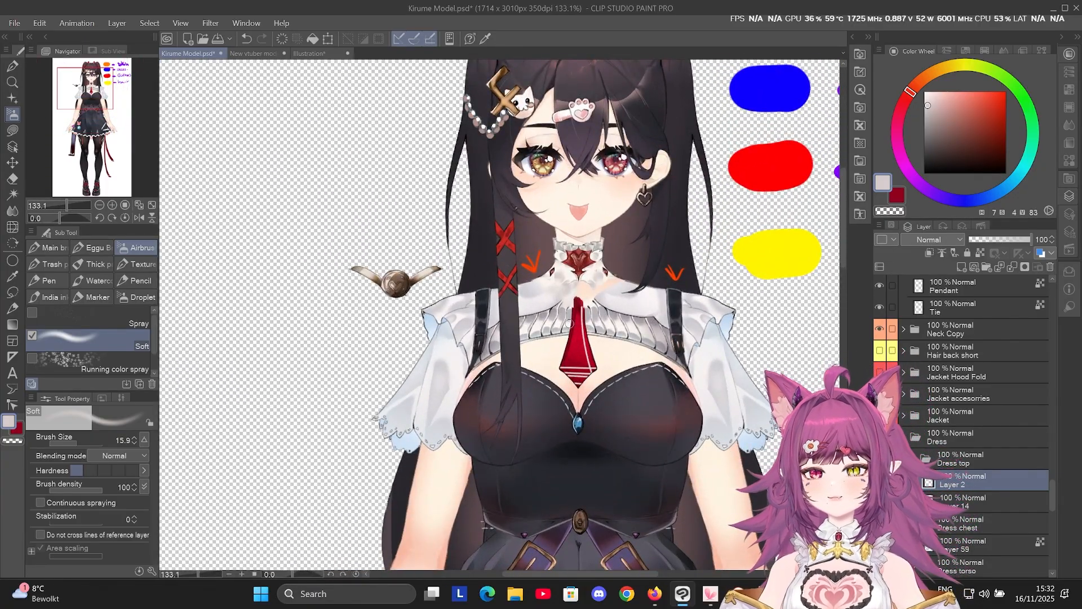
pyautogui.moveTo(400, 277); pyautogui.dragTo(363, 227)
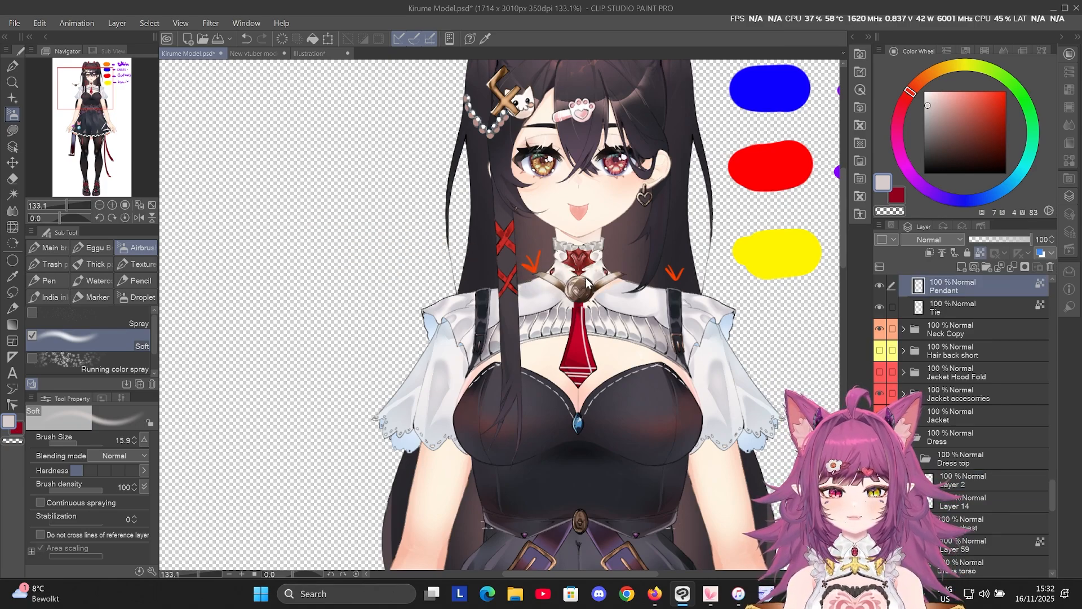
# Add a layer above Pendant and draw a small red G-pen arrow pointing at the blouse edge right of the neck.
pyautogui.scroll(4, 583, 282)
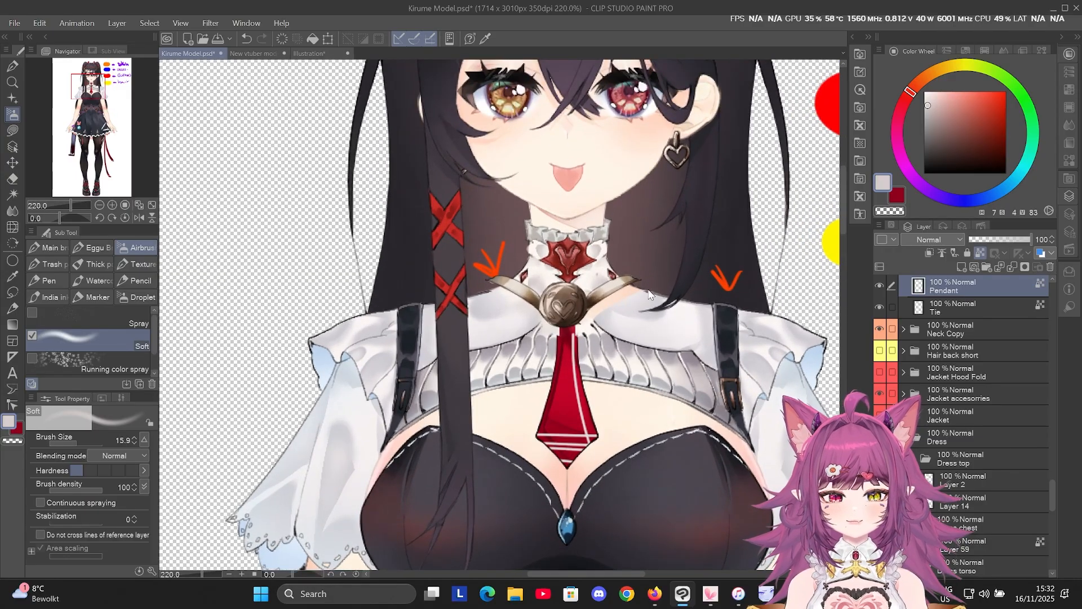
pyautogui.click(961, 267)
pyautogui.click(1006, 92)
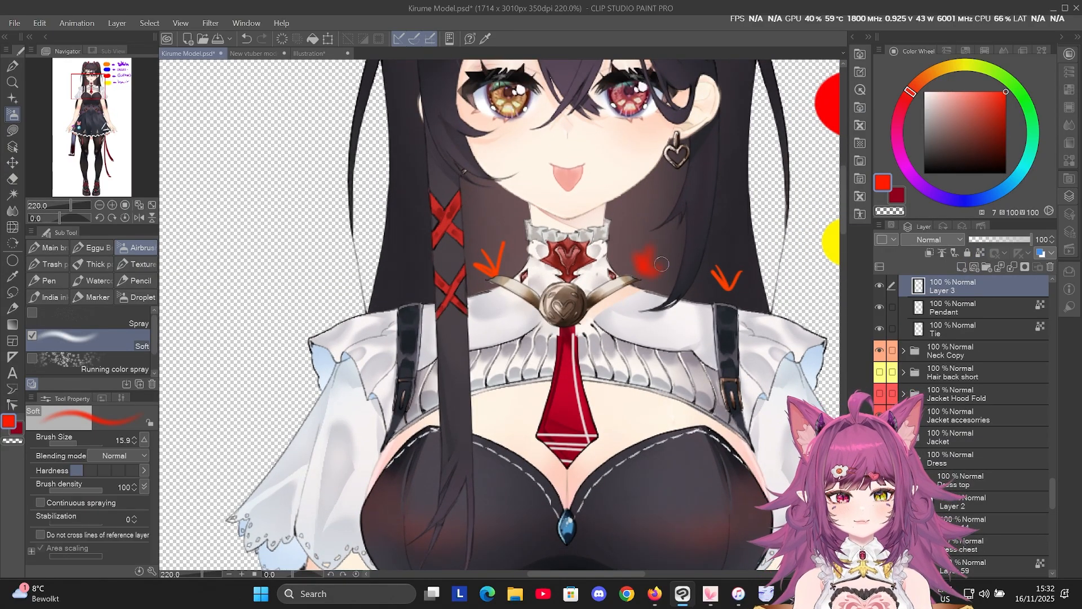
pyautogui.press('p')
pyautogui.moveTo(640, 247); pyautogui.dragTo(661, 246)
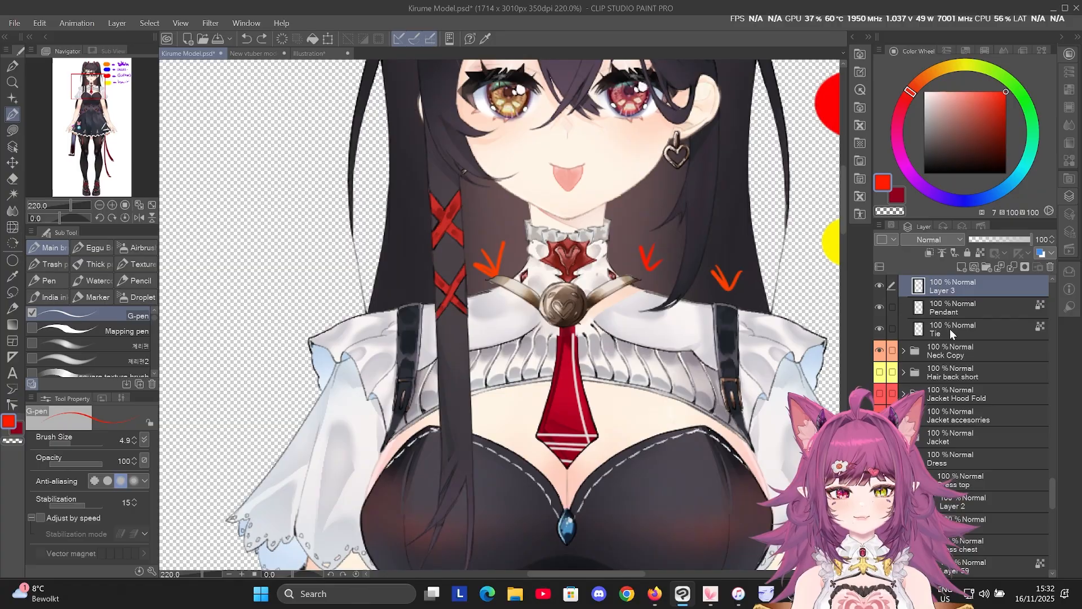
# Erase the orange arrow above the blouse's right shoulder from Layer 2 with the Snap eraser.
pyautogui.click(961, 304)
pyautogui.press('e')
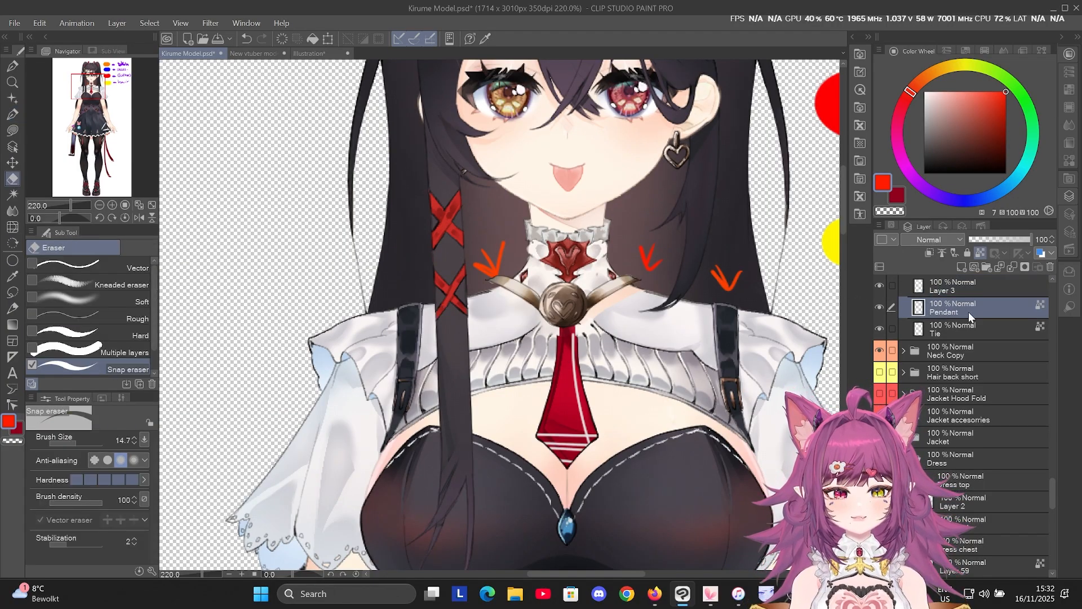
pyautogui.click(968, 327)
pyautogui.click(959, 306)
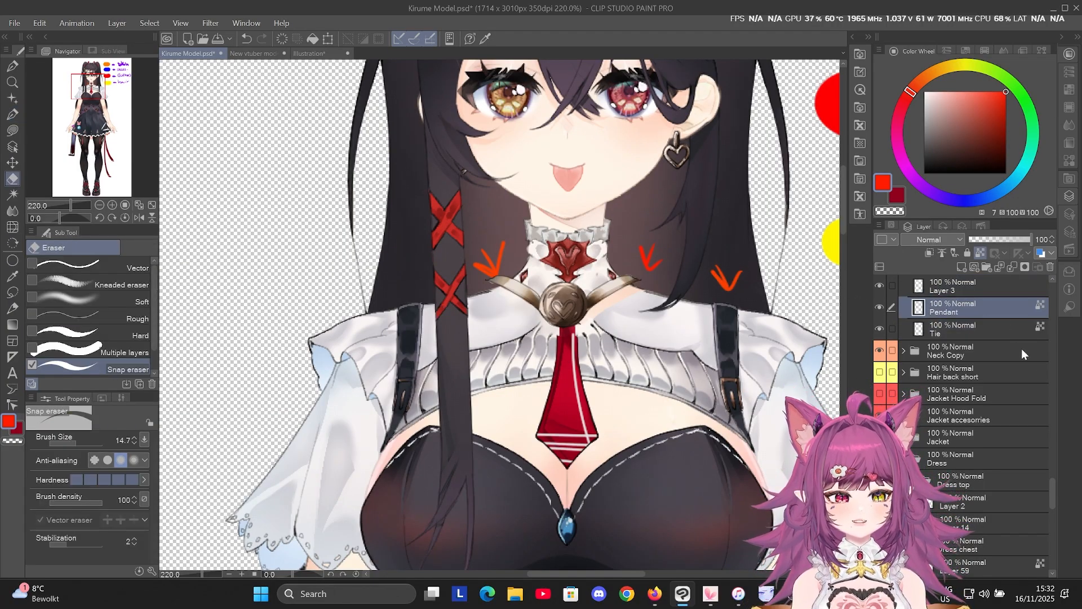
pyautogui.moveTo(1047, 495); pyautogui.dragTo(1051, 477)
pyautogui.click(945, 421)
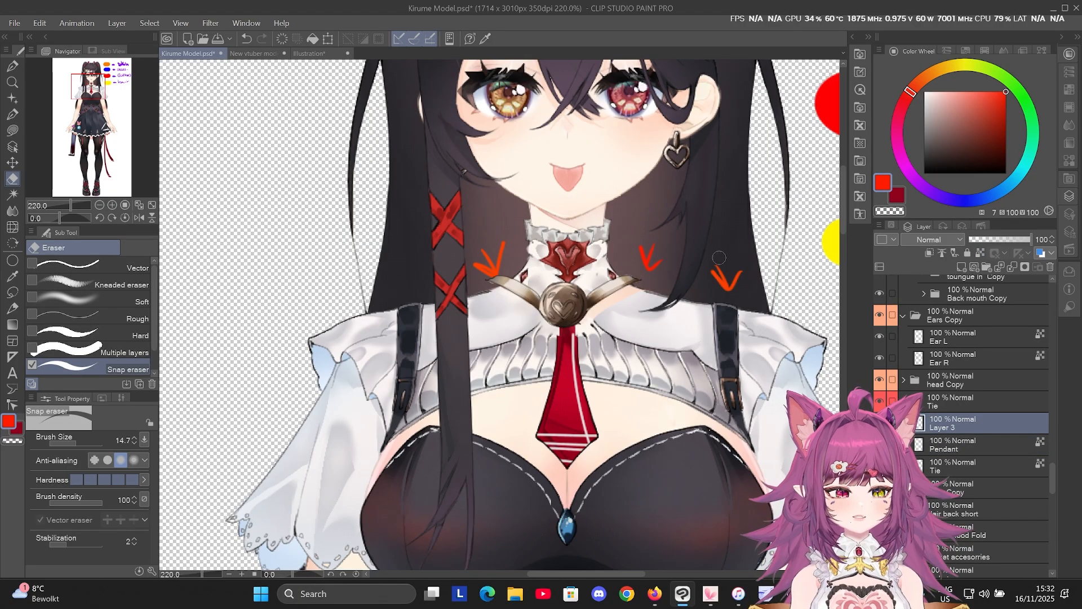
pyautogui.keyDown('ctrl'); pyautogui.keyDown('shift'); pyautogui.click(724, 290); pyautogui.keyUp('shift'); pyautogui.keyUp('ctrl')
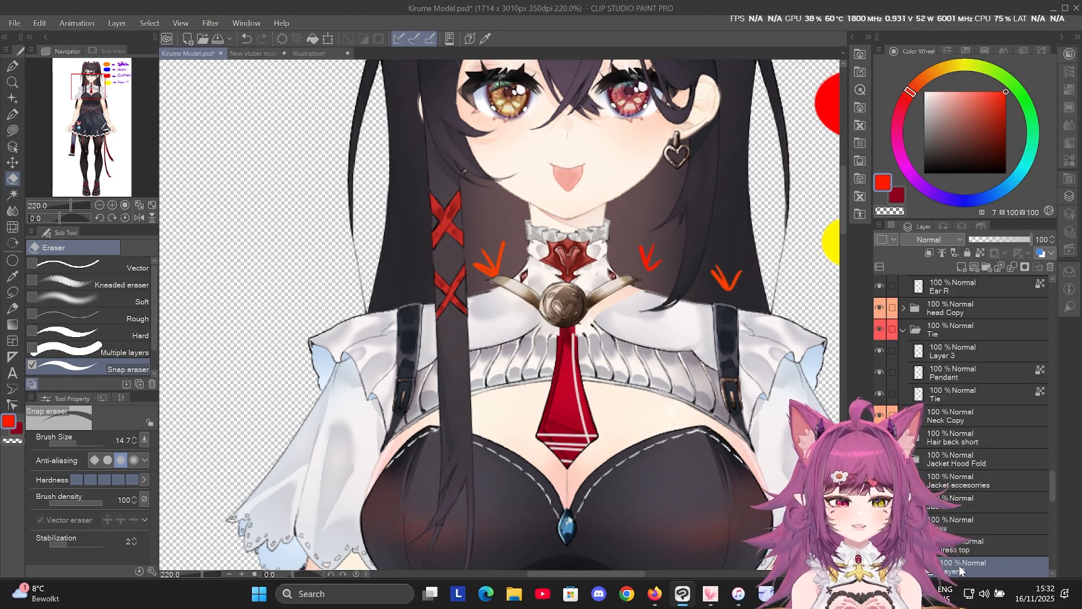
pyautogui.moveTo(715, 270)
pyautogui.mouseDown()
pyautogui.moveTo(725, 282)
pyautogui.moveTo(737, 275)
pyautogui.mouseUp()
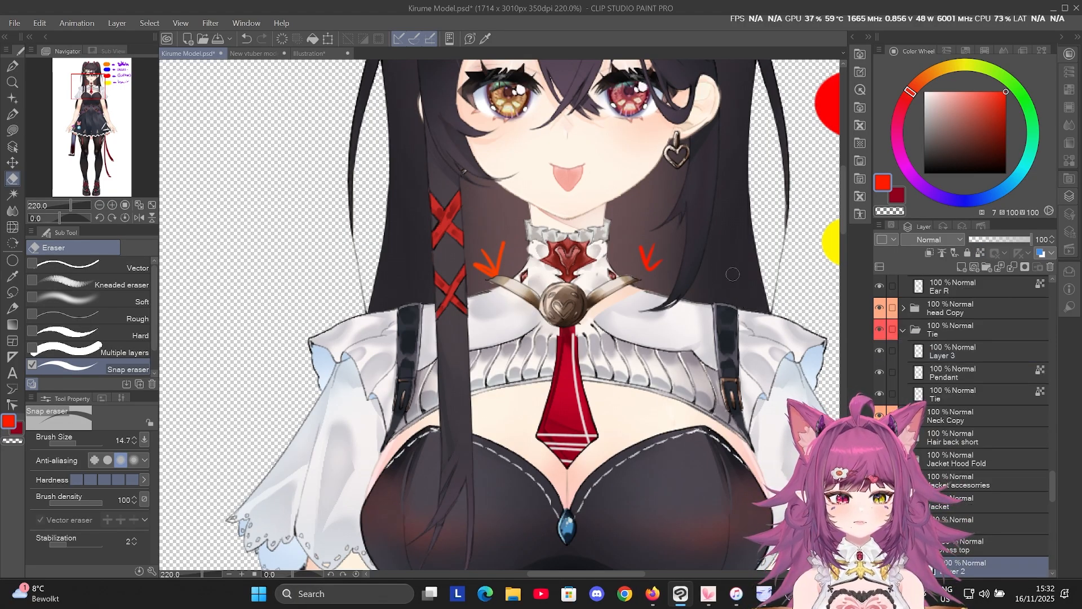
# Erase the orange arrow beside the neck from Layer 2 and the red arrow from Layer 3 with the Snap eraser.
pyautogui.moveTo(507, 238)
pyautogui.mouseDown()
pyautogui.moveTo(482, 266)
pyautogui.moveTo(495, 271)
pyautogui.mouseUp()
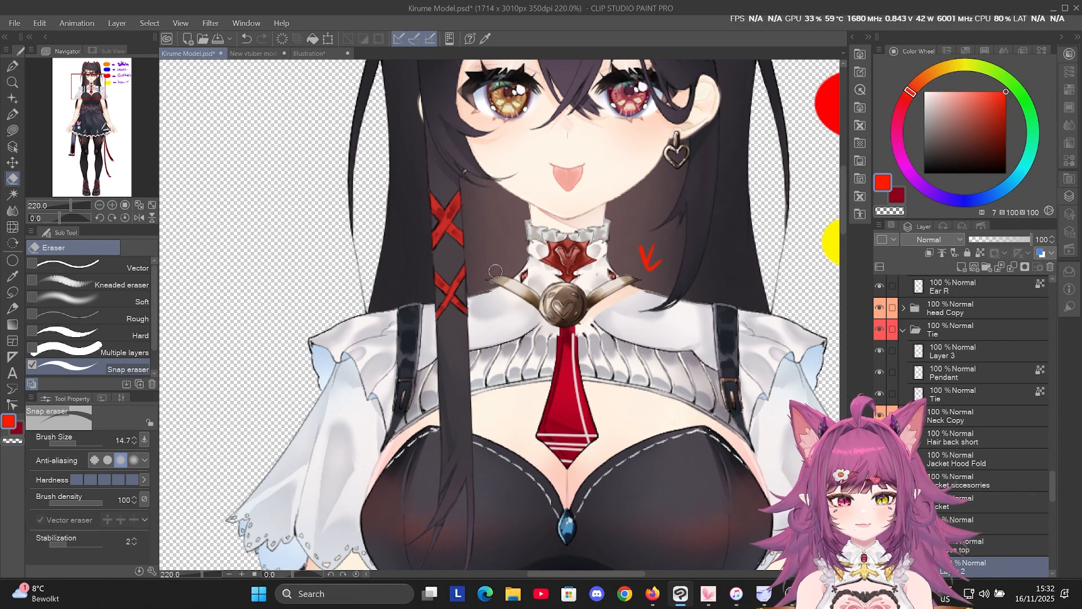
pyautogui.keyDown('ctrl'); pyautogui.keyDown('shift'); pyautogui.click(648, 261); pyautogui.keyUp('shift'); pyautogui.keyUp('ctrl')
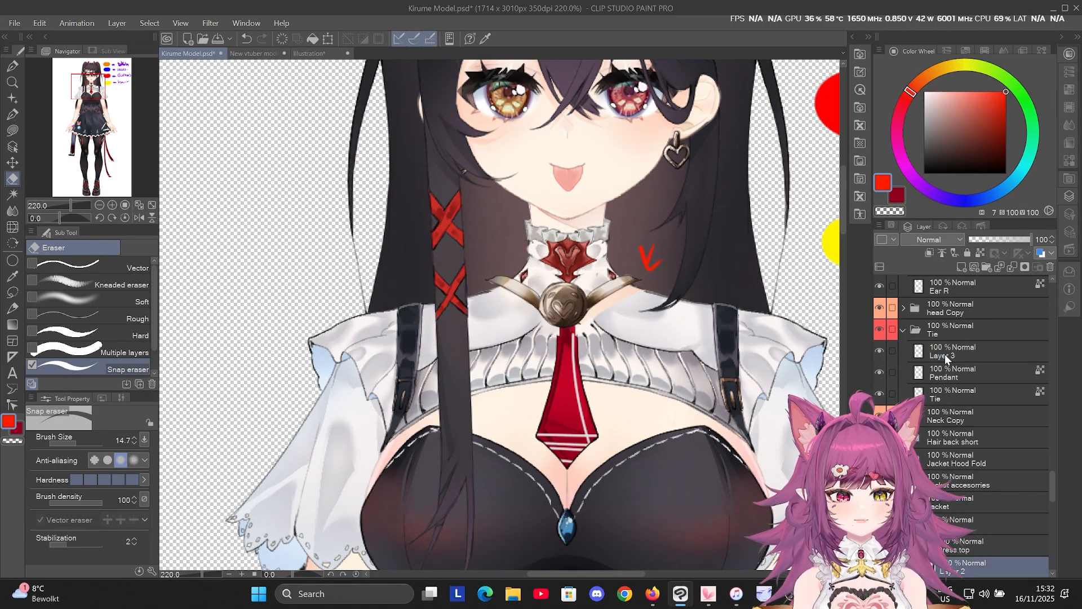
pyautogui.moveTo(643, 248); pyautogui.dragTo(649, 265)
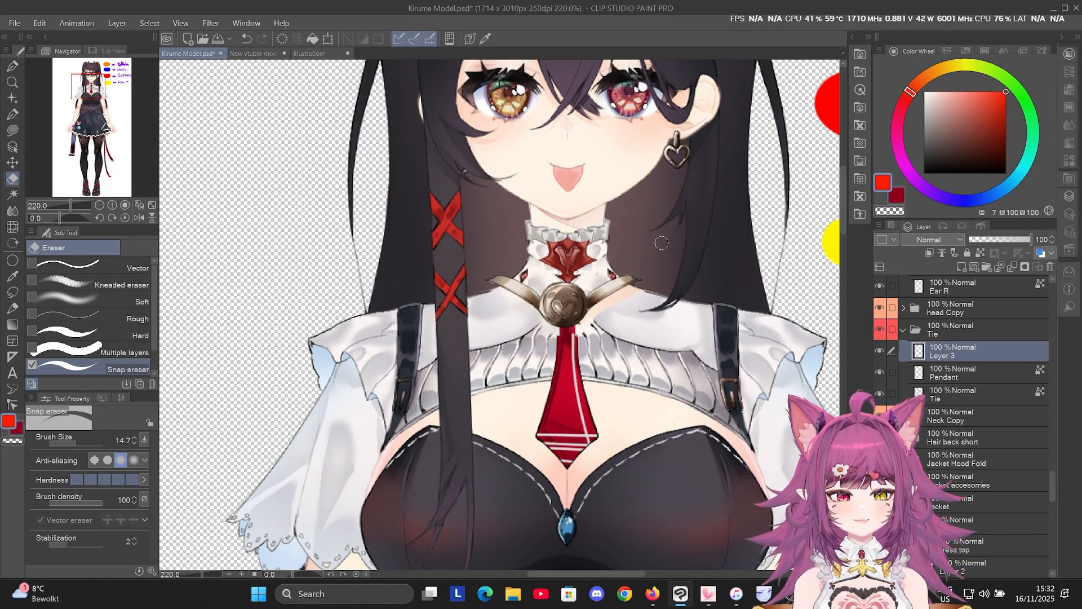
# Try repositioning the pendant on the collar and undo the latest edits, including the erasing of the red arrow.
pyautogui.click(965, 565)
pyautogui.scroll(-2, 938, 461)
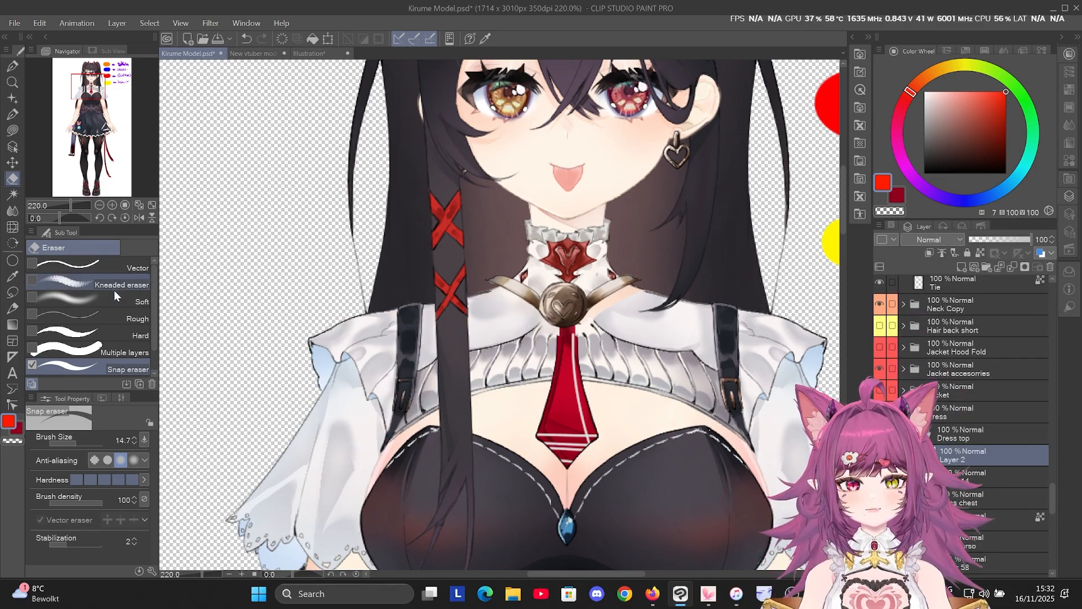
pyautogui.press('p')
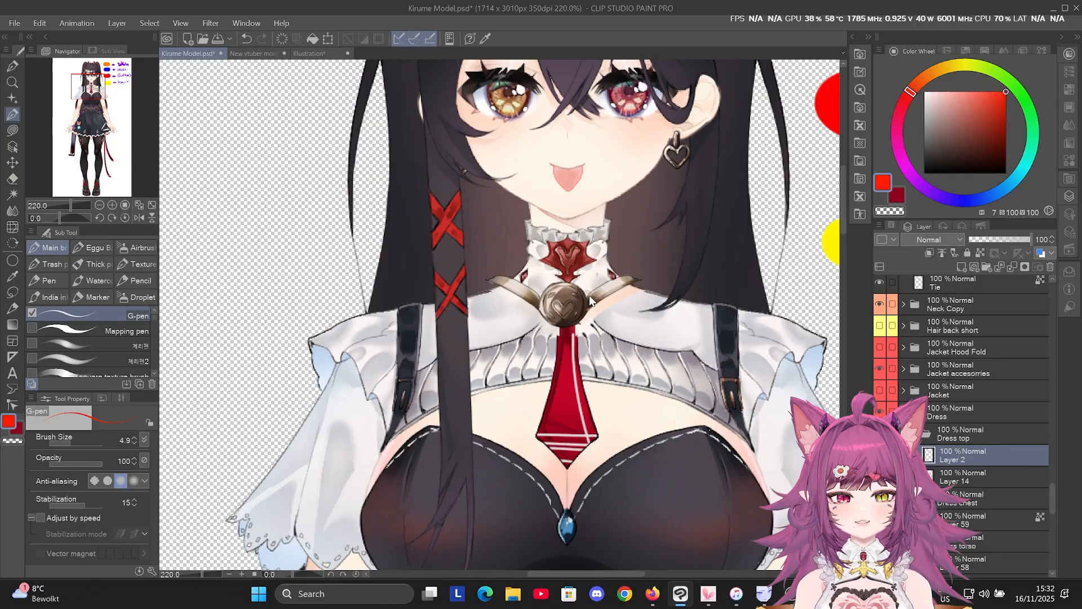
pyautogui.moveTo(568, 304); pyautogui.dragTo(593, 276)
pyautogui.hotkey('ctrl', 'z')
pyautogui.hotkey('ctrl', 'z')
pyautogui.hotkey('ctrl', 'z')
pyautogui.hotkey('ctrl', 'z')
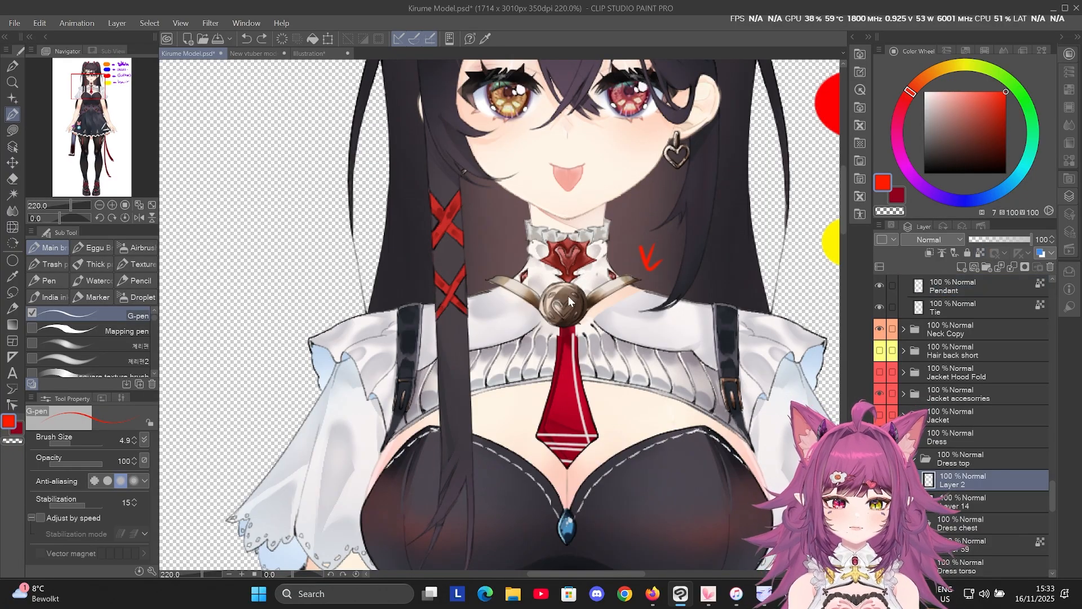
# Move the pendant slightly down onto the top of the tie and erase the red arrow from Layer 3.
pyautogui.moveTo(596, 320); pyautogui.dragTo(584, 314)
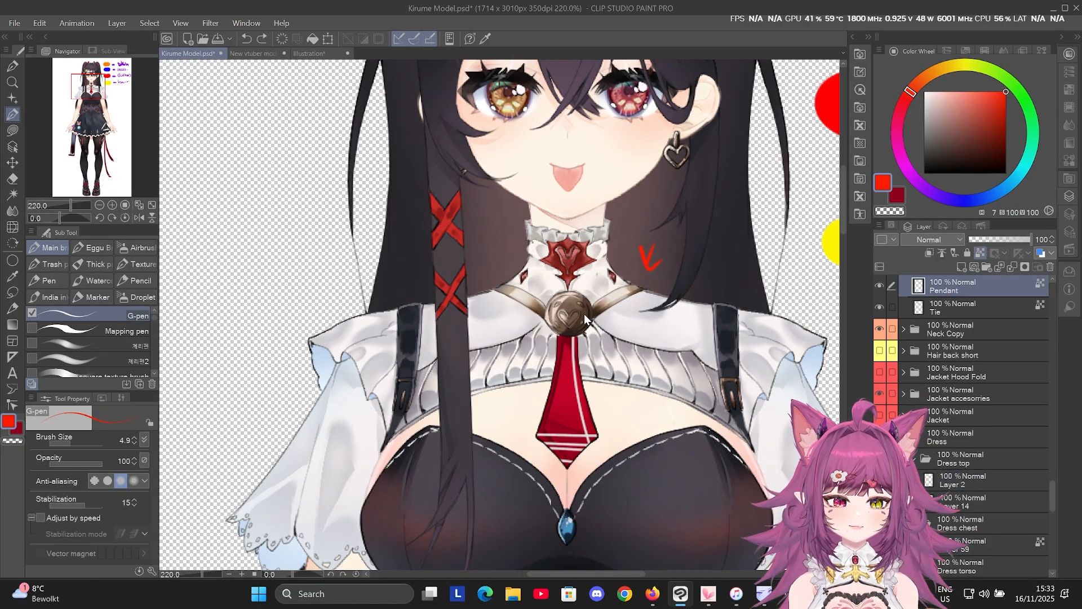
pyautogui.click(953, 480)
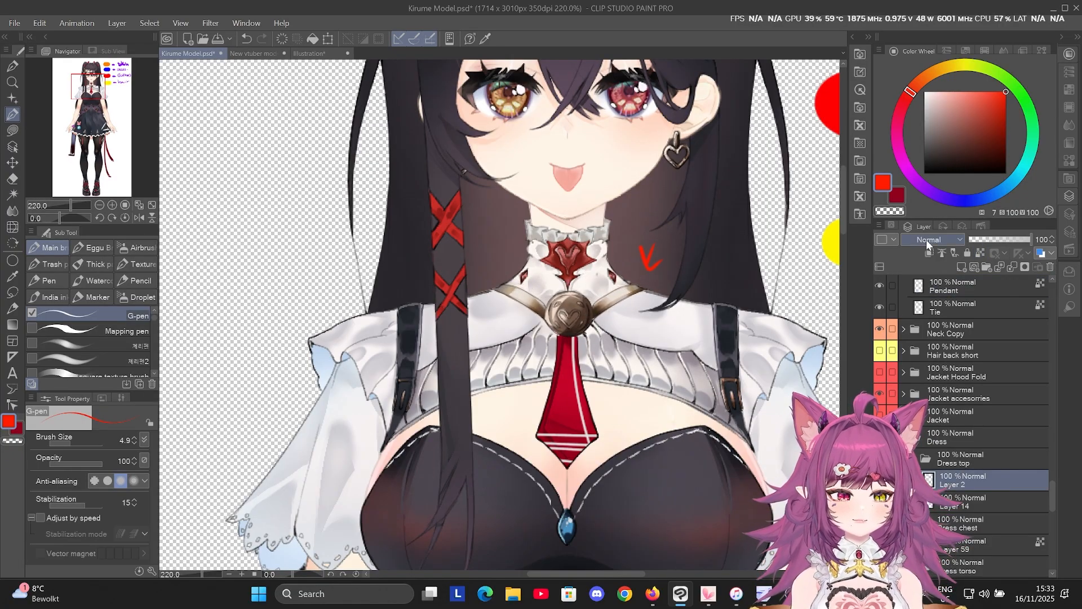
pyautogui.click(941, 307)
pyautogui.press('e')
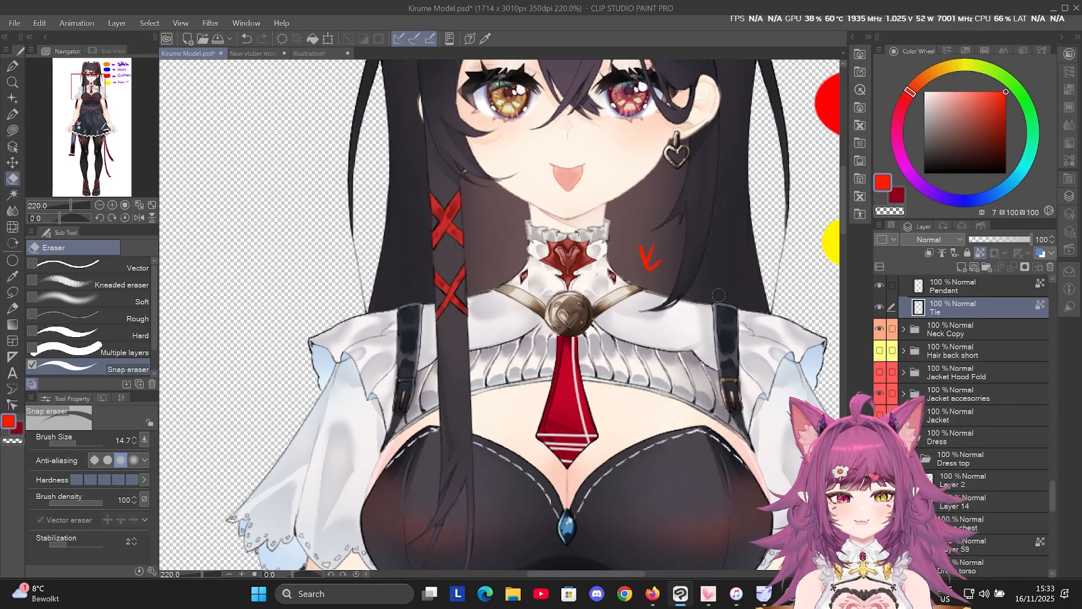
pyautogui.scroll(4, 959, 549)
pyautogui.scroll(-4, 958, 549)
pyautogui.click(959, 566)
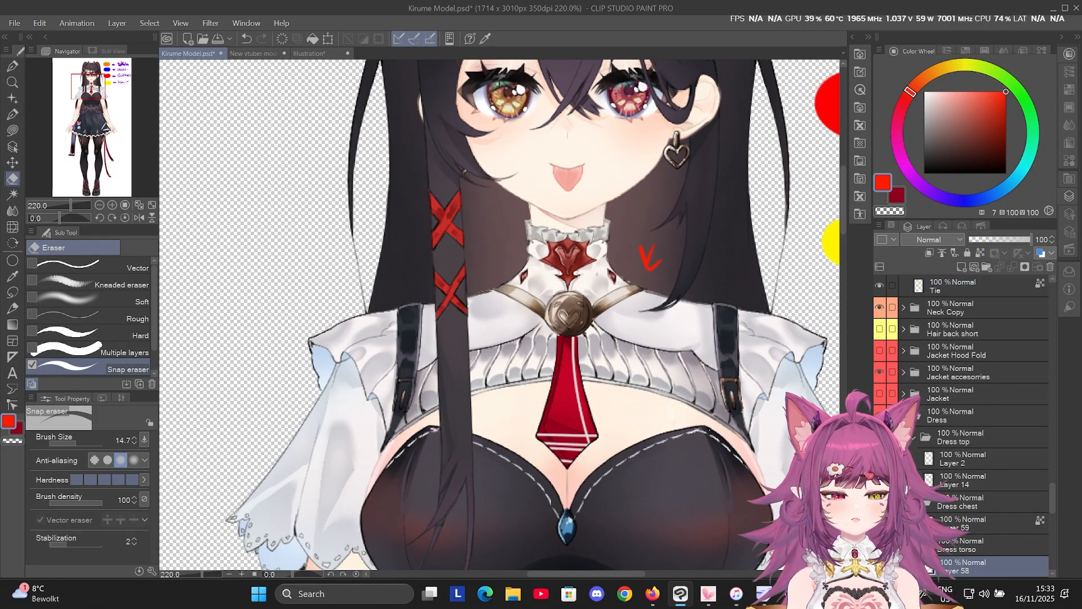
pyautogui.scroll(3, 1054, 484)
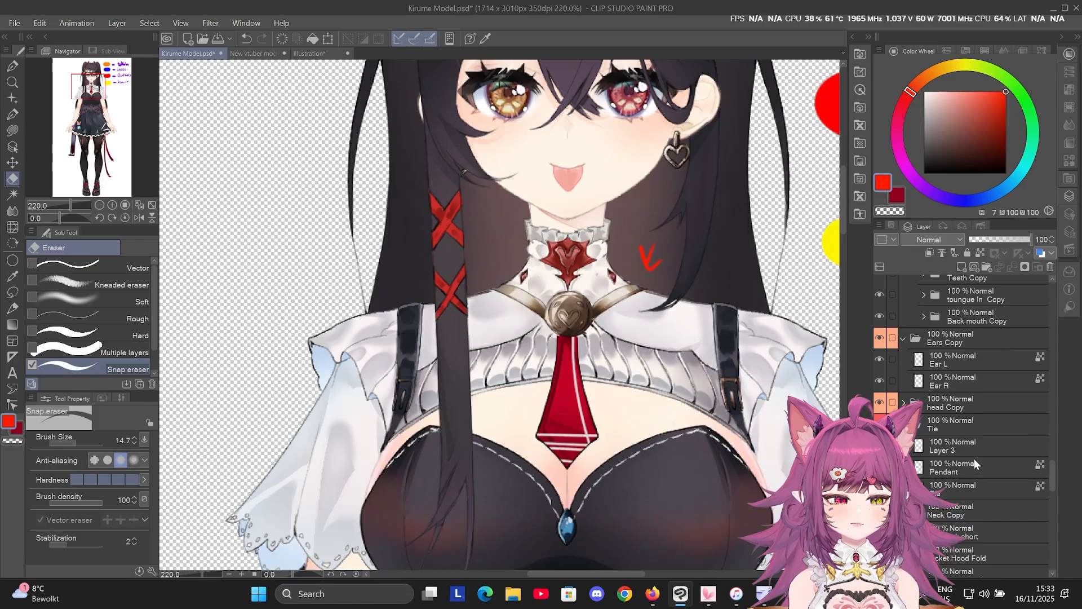
pyautogui.click(973, 445)
pyautogui.moveTo(641, 264); pyautogui.dragTo(658, 252)
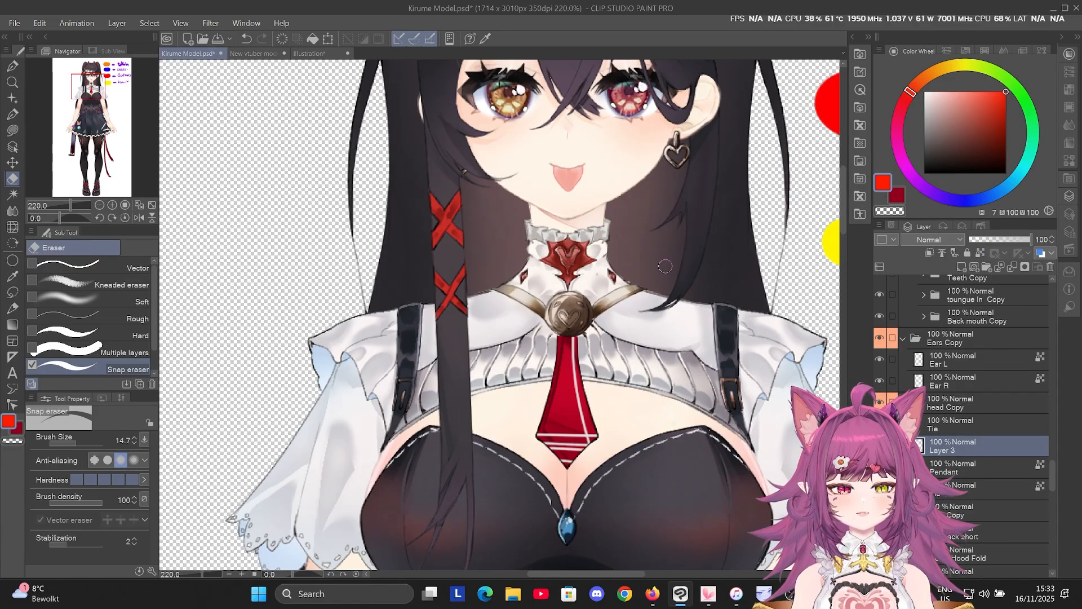
# Try moving the pendant away from the neck and shifting the tie, undoing each move.
pyautogui.scroll(-5, 648, 305)
pyautogui.scroll(2, 543, 270)
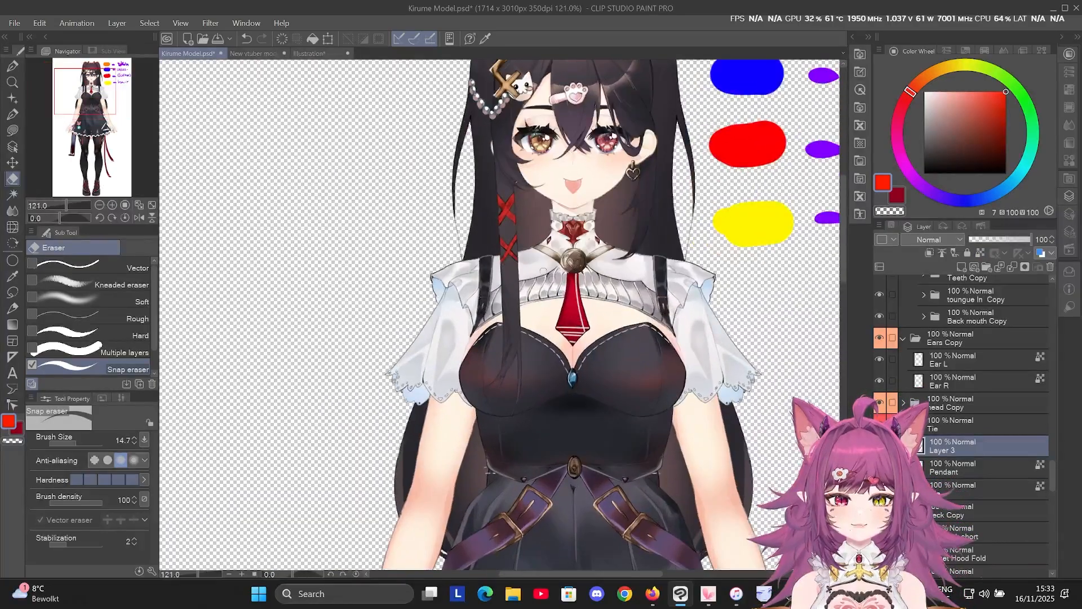
pyautogui.moveTo(582, 263); pyautogui.dragTo(493, 248)
pyautogui.hotkey('ctrl', 'z')
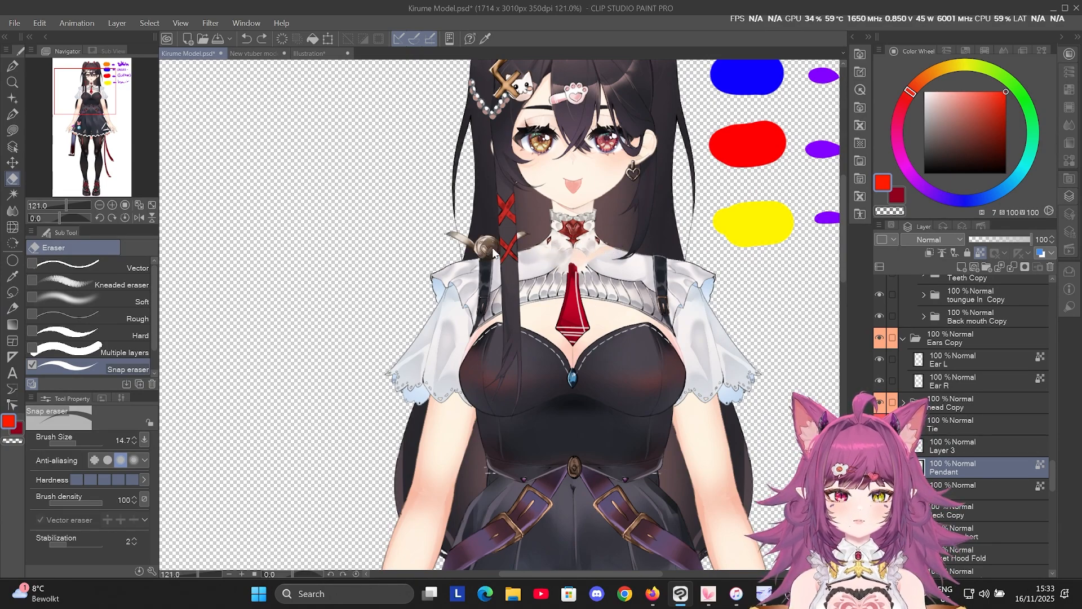
pyautogui.hotkey('ctrl', 'z')
pyautogui.moveTo(578, 315)
pyautogui.mouseDown()
pyautogui.moveTo(701, 286)
pyautogui.moveTo(575, 328)
pyautogui.mouseUp()
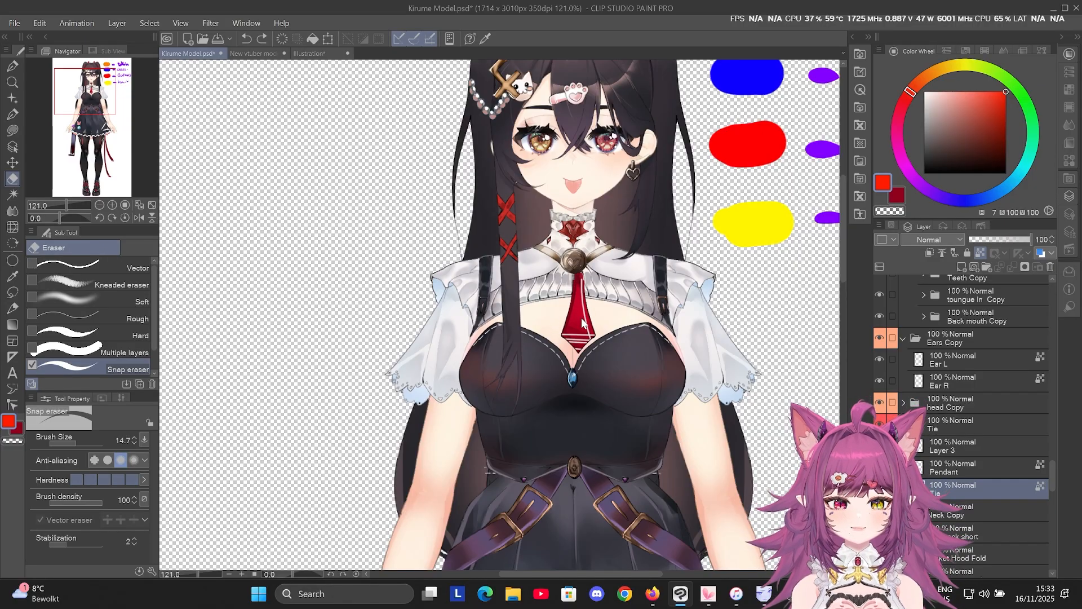
pyautogui.hotkey('ctrl', 'z')
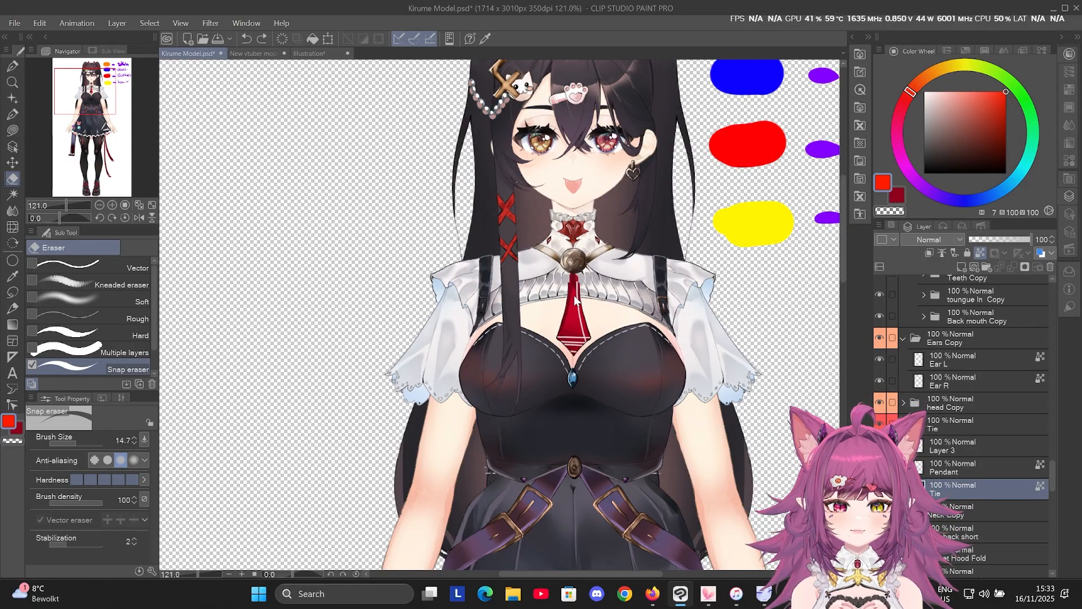
pyautogui.scroll(4, 574, 295)
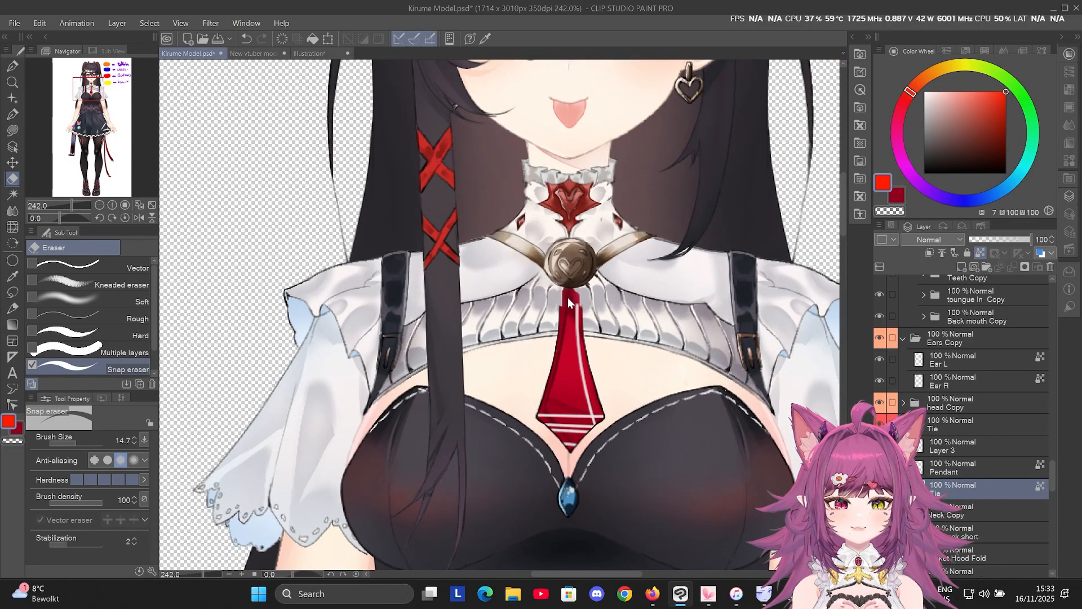
pyautogui.hotkey('ctrl', 'z')
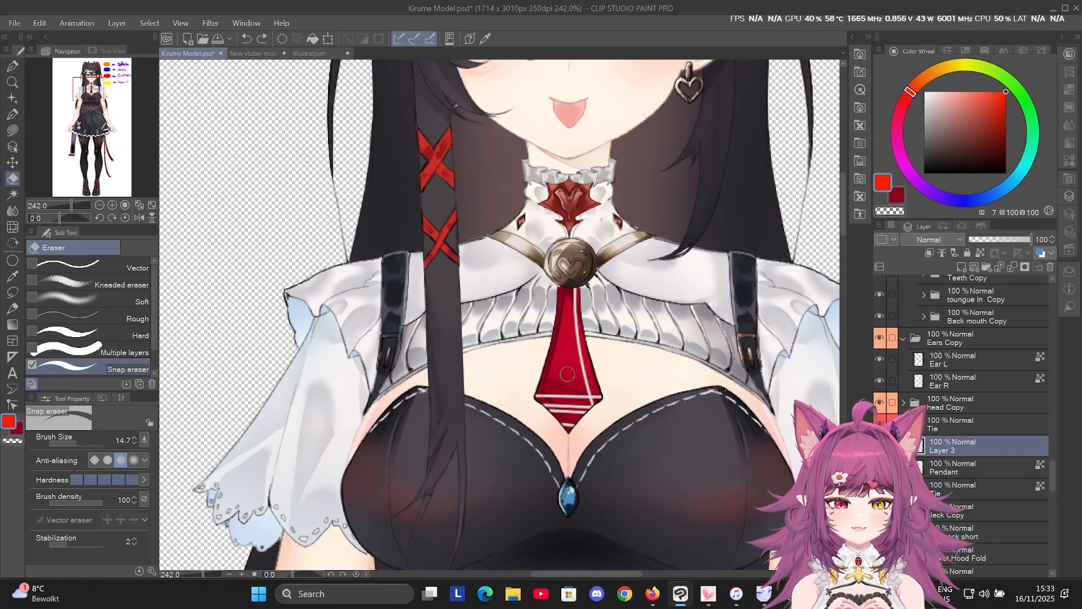
pyautogui.moveTo(583, 402)
pyautogui.mouseDown()
pyautogui.moveTo(611, 412)
pyautogui.moveTo(591, 416)
pyautogui.mouseUp()
pyautogui.hotkey('ctrl', 'z')
# Move the bra and chest skin piece off the model onto the empty canvas below the hair colour label.
pyautogui.scroll(-4, 568, 283)
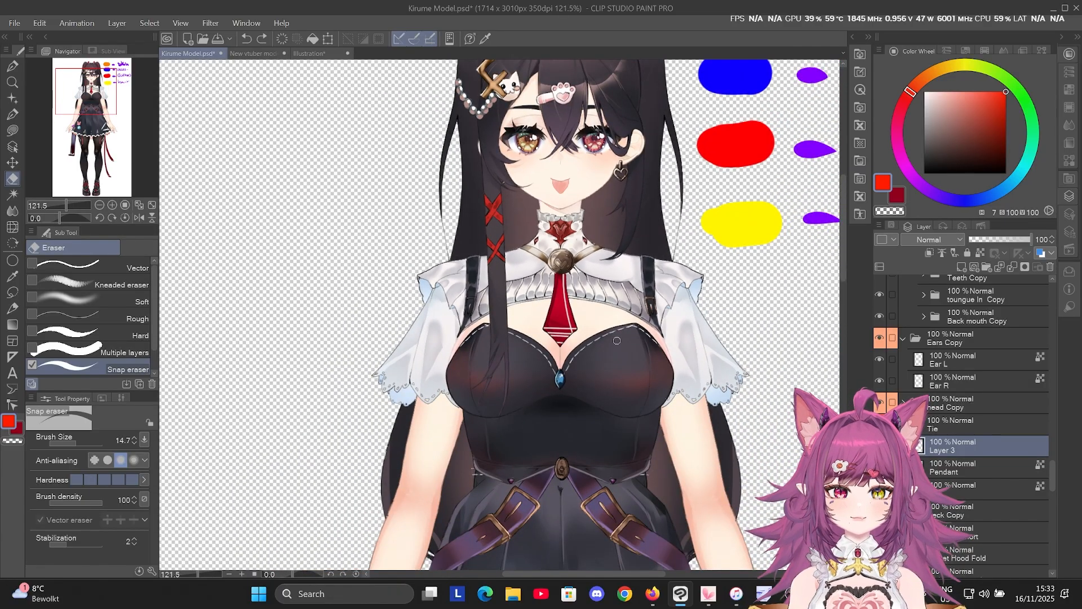
pyautogui.scroll(-2, 529, 199)
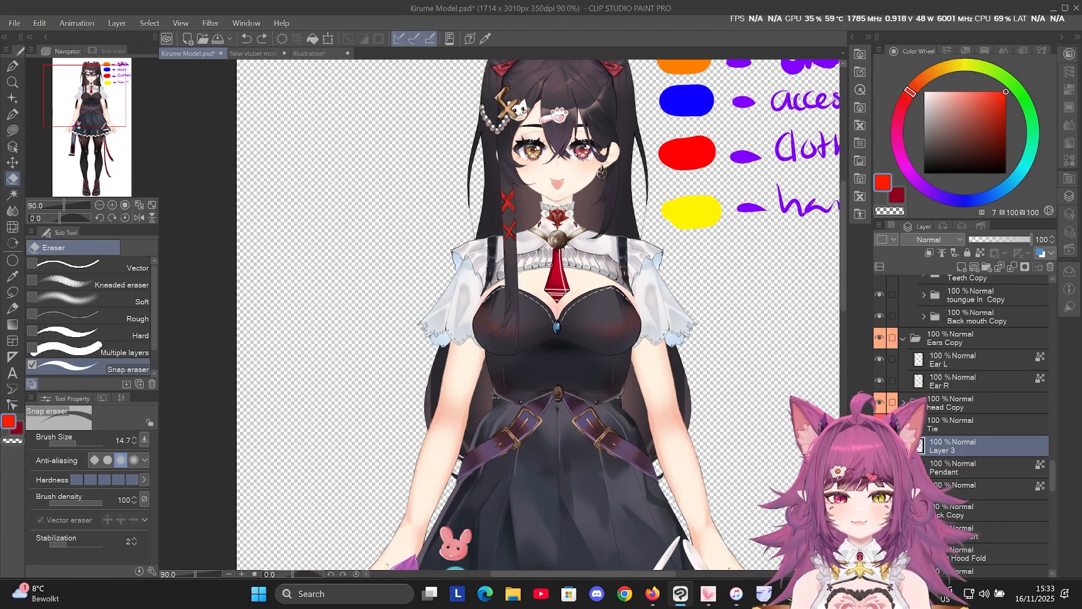
pyautogui.scroll(1, 500, 276)
pyautogui.scroll(-3, 505, 360)
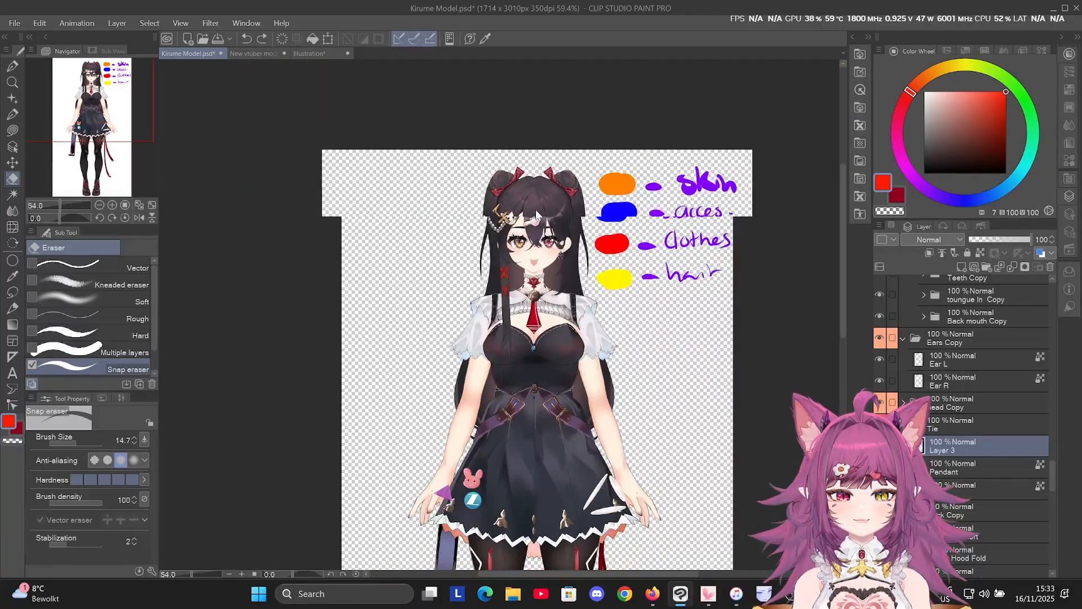
pyautogui.scroll(4, 579, 388)
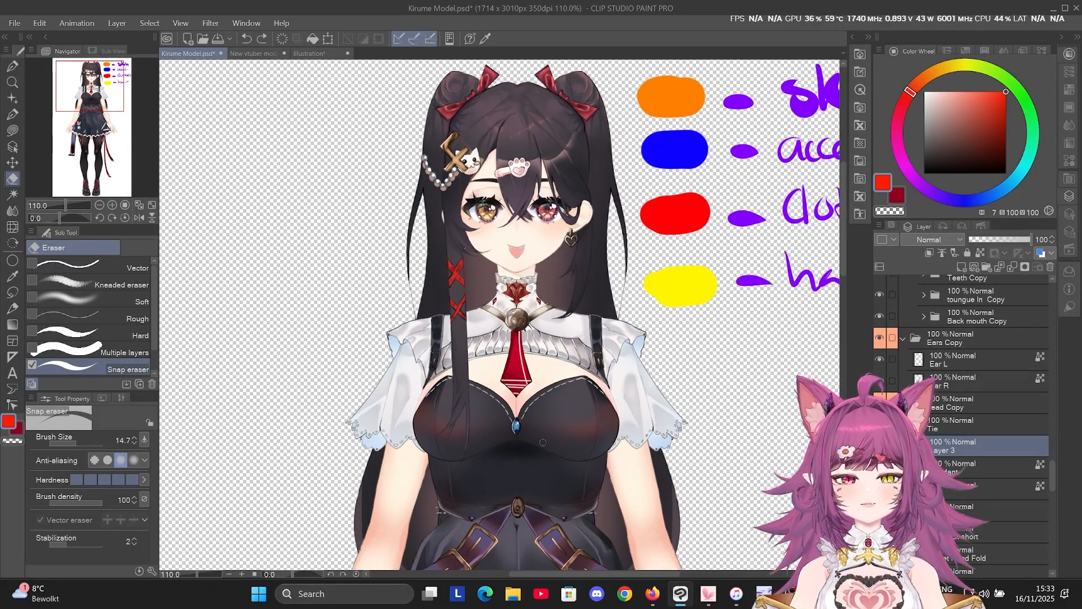
pyautogui.scroll(2, 542, 443)
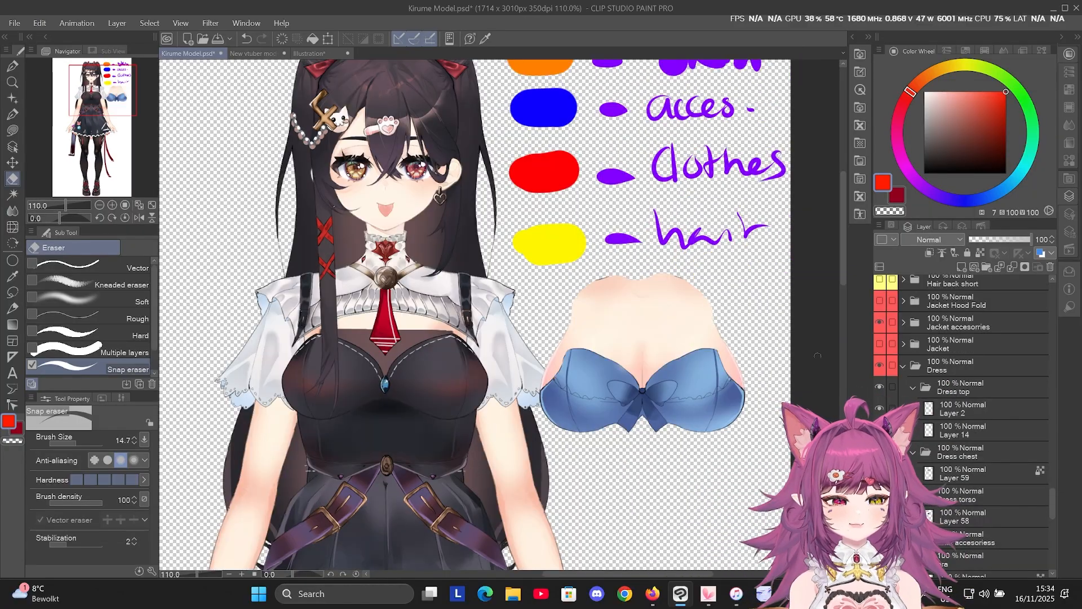
pyautogui.moveTo(691, 342); pyautogui.dragTo(700, 319)
pyautogui.hotkey('ctrl', 'z')
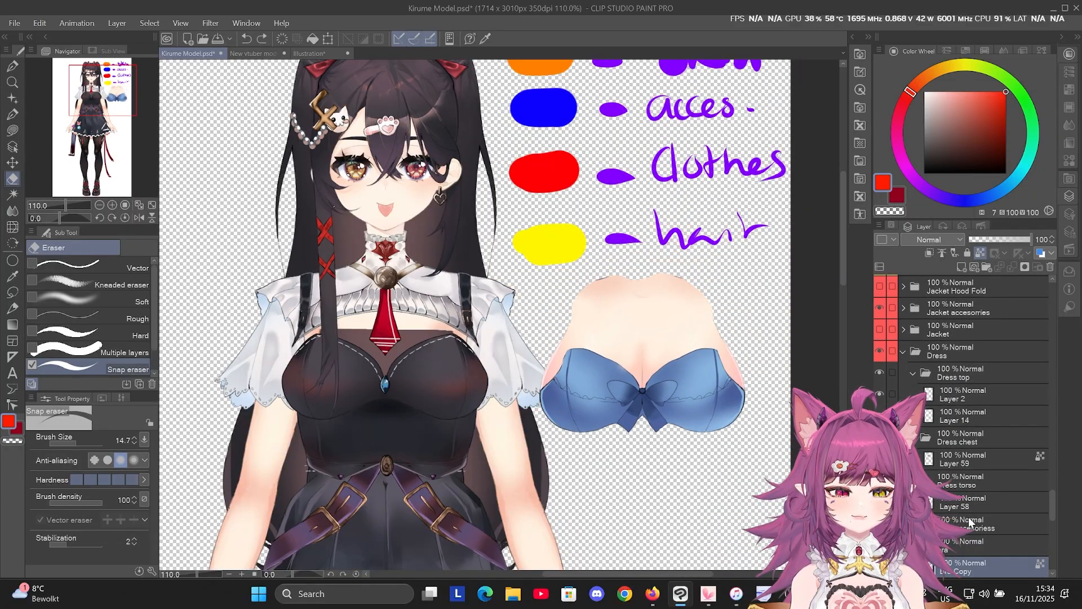
# Lasso the right-hand half of the Bra Copy piece along its centre, cut it and paste it onto a separate layer.
pyautogui.scroll(2, 962, 496)
pyautogui.scroll(-3, 963, 495)
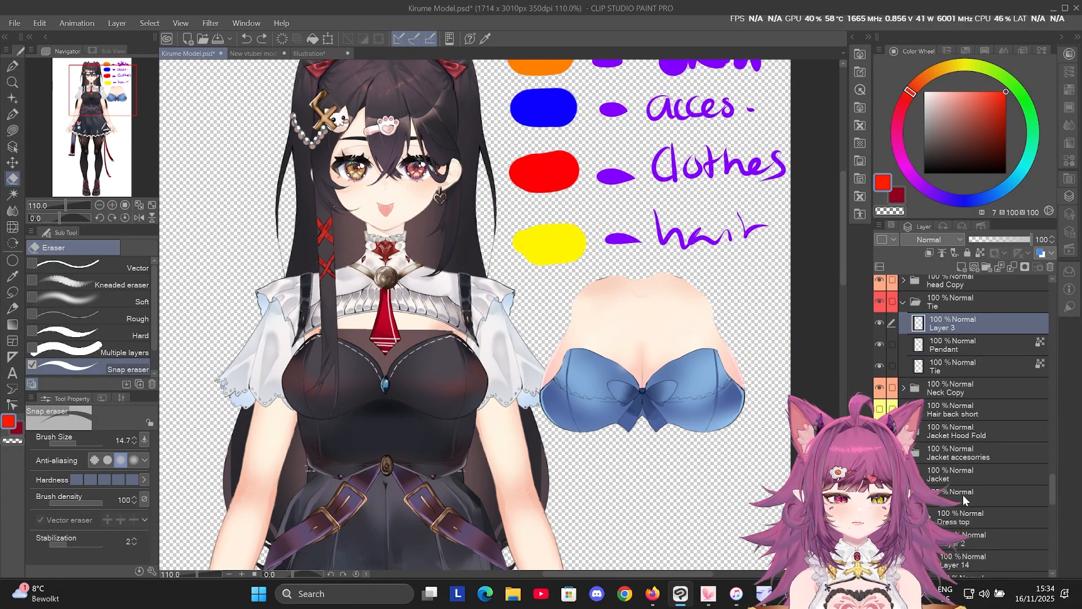
pyautogui.scroll(-6, 962, 494)
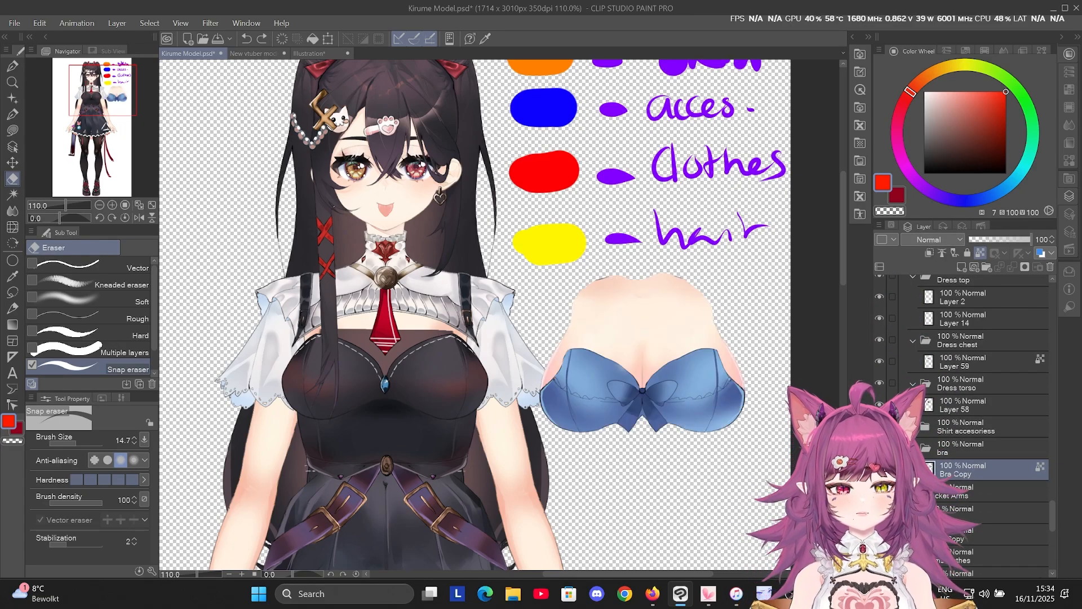
pyautogui.scroll(3, 769, 433)
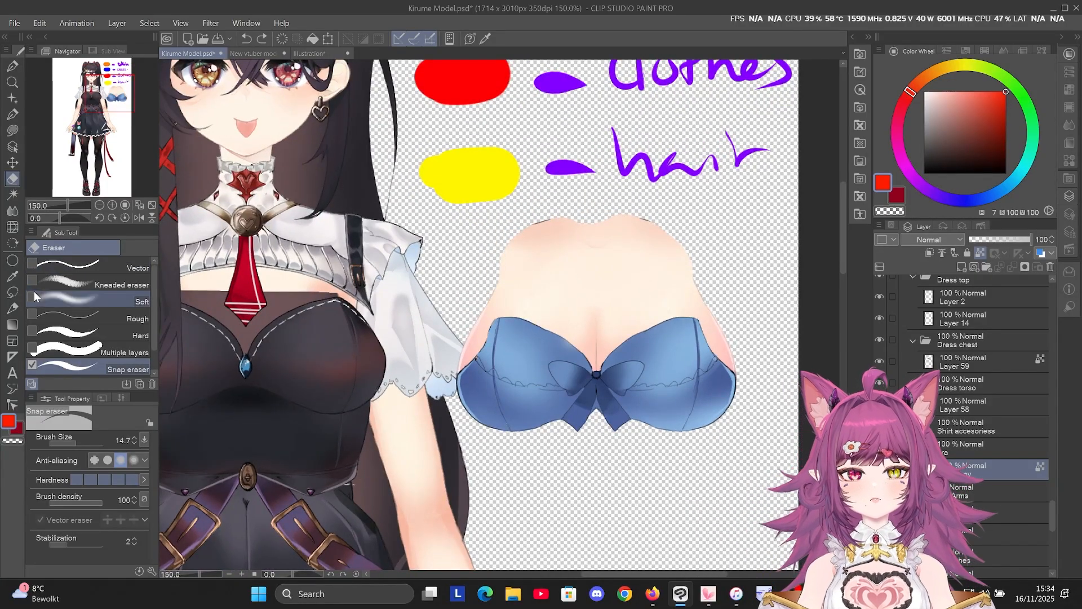
pyautogui.click(12, 292)
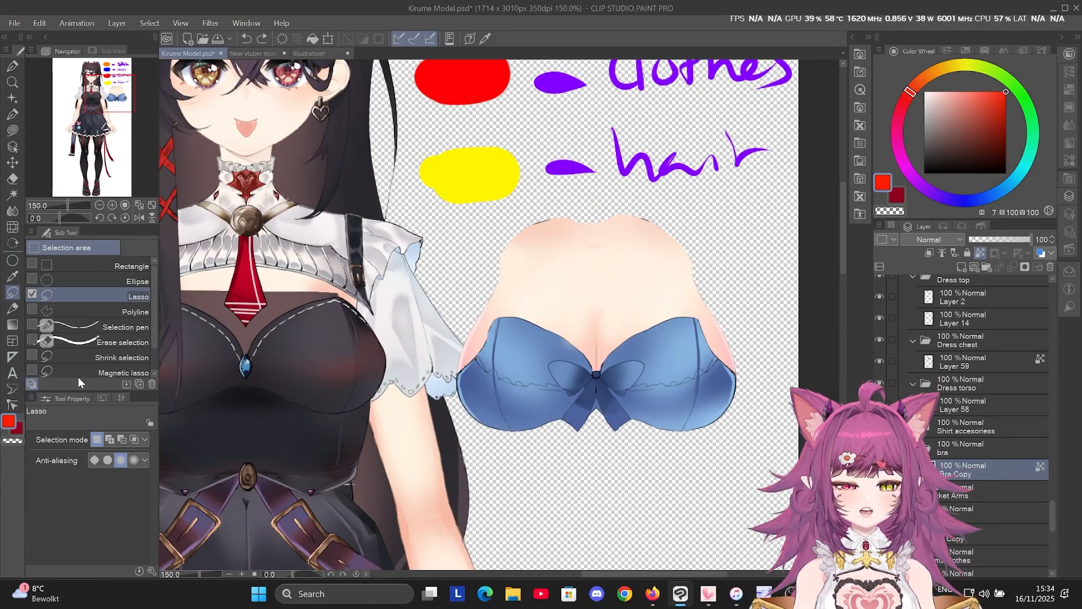
pyautogui.moveTo(598, 194); pyautogui.dragTo(592, 270)
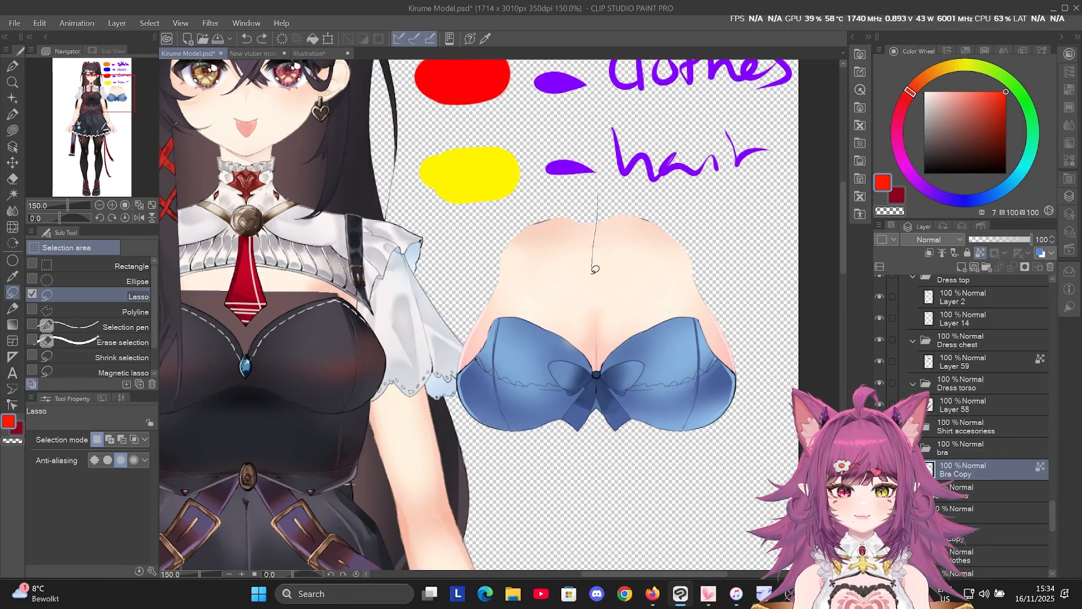
pyautogui.moveTo(596, 200); pyautogui.dragTo(595, 358)
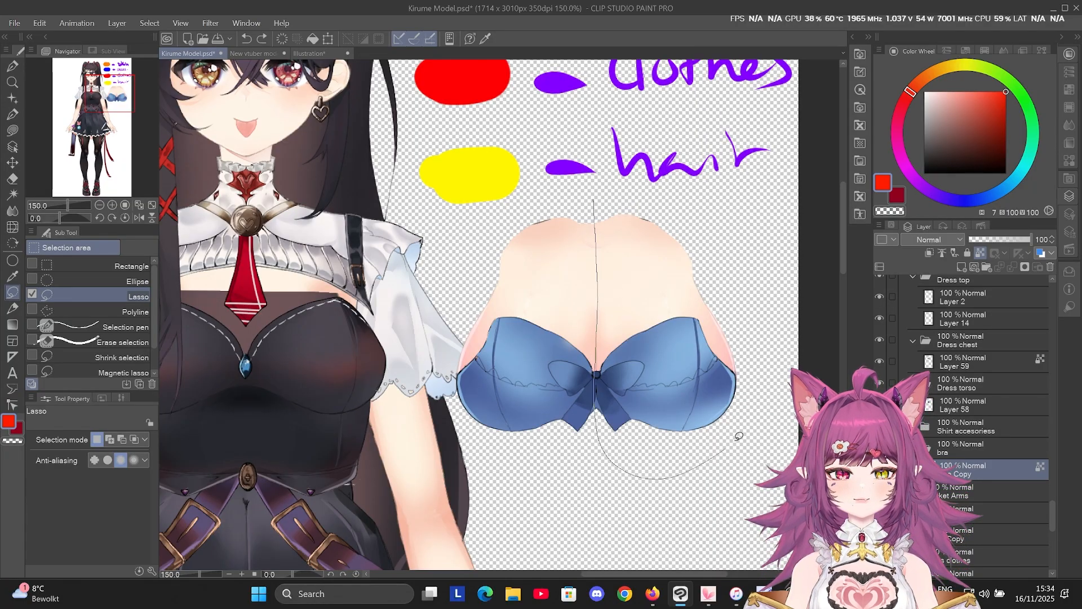
pyautogui.moveTo(704, 209); pyautogui.dragTo(593, 204)
pyautogui.hotkey('ctrl', 'x')
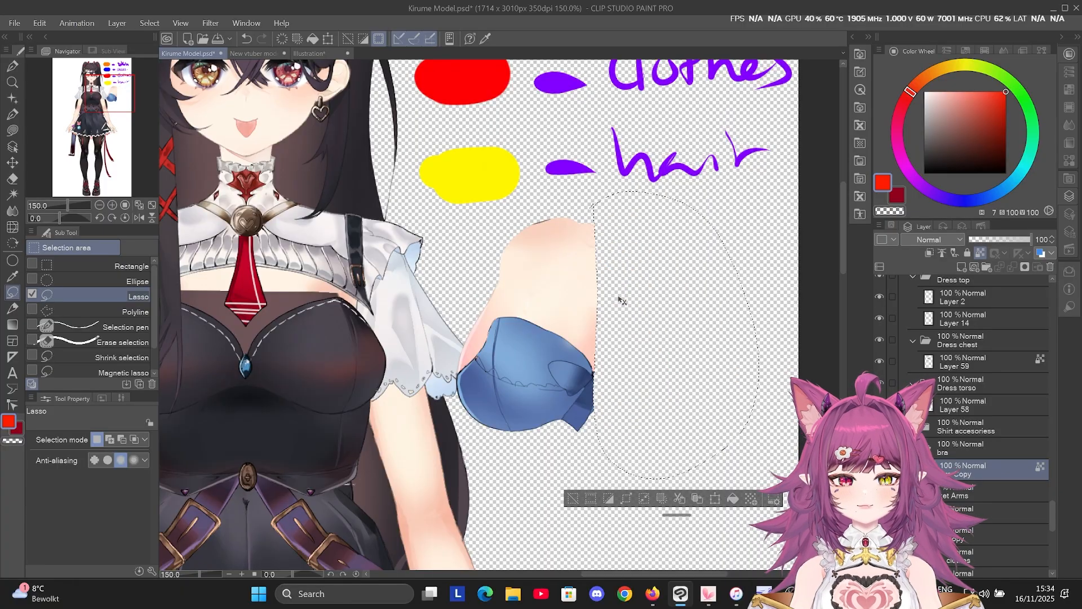
pyautogui.hotkey('ctrl', 'v')
pyautogui.hotkey('ctrl', 'd')
pyautogui.scroll(-3, 613, 280)
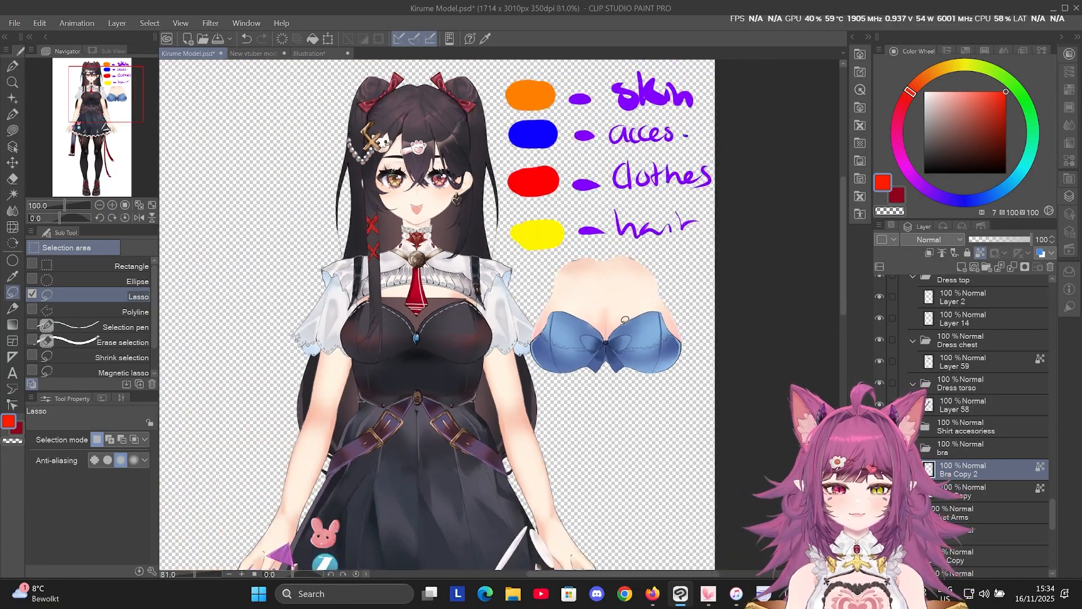
# Toggle the visibility of the Bra Copy 2 and Bra Copy layers to check each half of the split.
pyautogui.scroll(2, 611, 292)
pyautogui.click(879, 468)
pyautogui.click(879, 469)
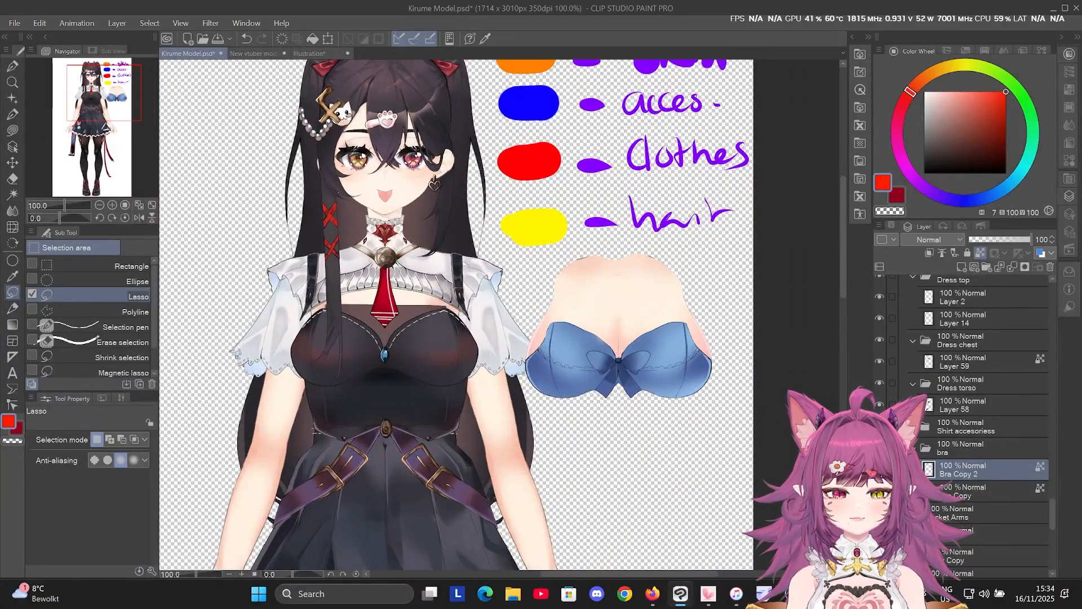
pyautogui.click(879, 490)
pyautogui.click(879, 490)
pyautogui.click(879, 491)
pyautogui.click(879, 491)
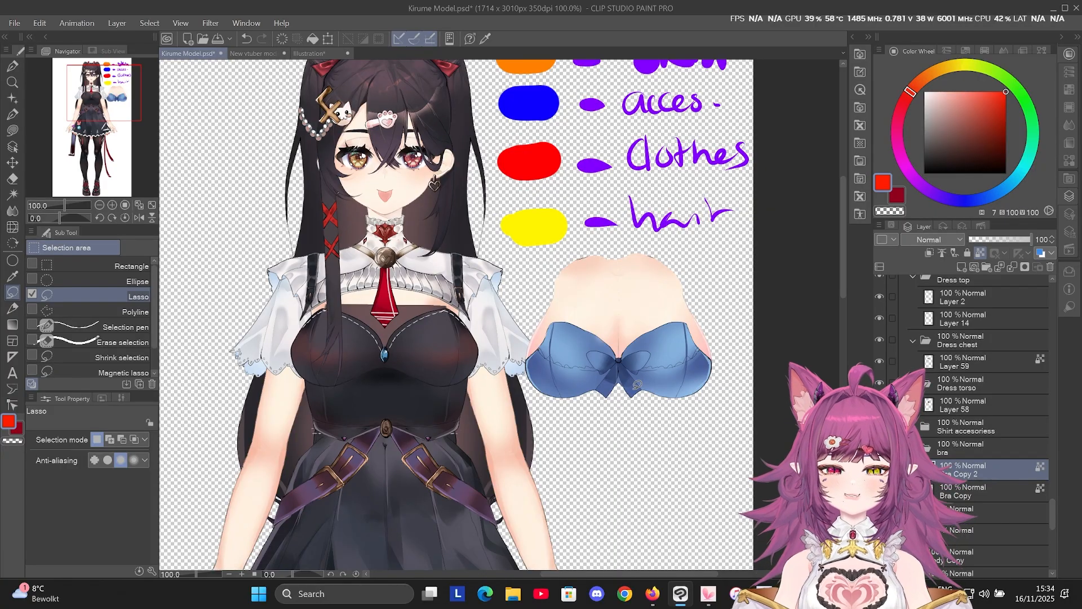
# Undo the cutting and pasting of the bra piece's half, returning to the lasso selection on Bra Copy.
pyautogui.hotkey('ctrl', 'z')
pyautogui.hotkey('ctrl', 'z')
pyautogui.hotkey('ctrl', 'z')
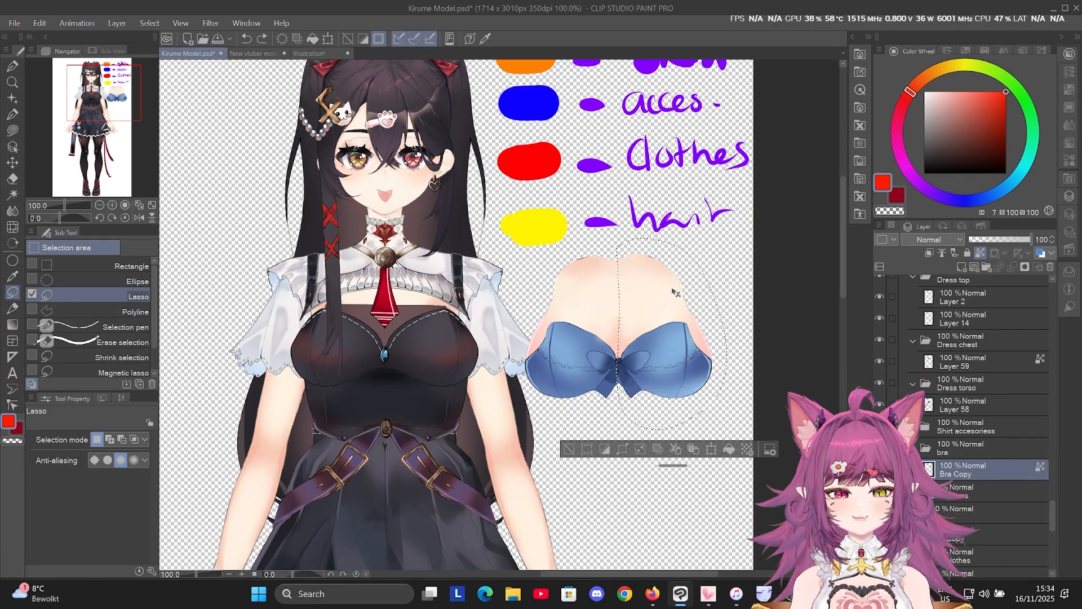
# Lasso the right-hand half of the Bra Copy piece along its centre line once more, cut it and paste it onto its own layer.
pyautogui.hotkey('ctrl', 'd')
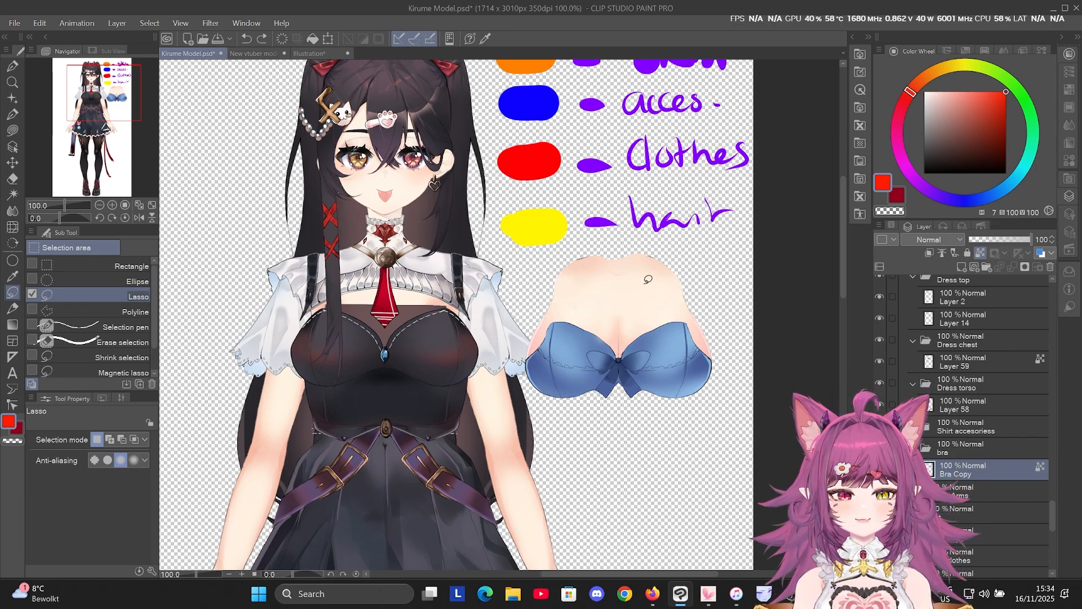
pyautogui.press('p')
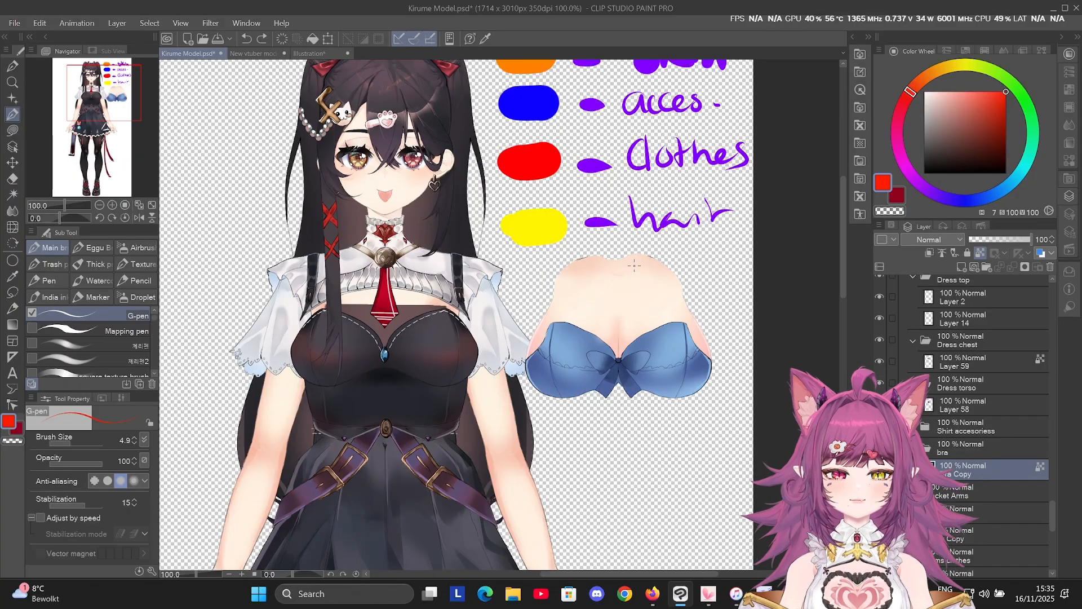
pyautogui.press('m')
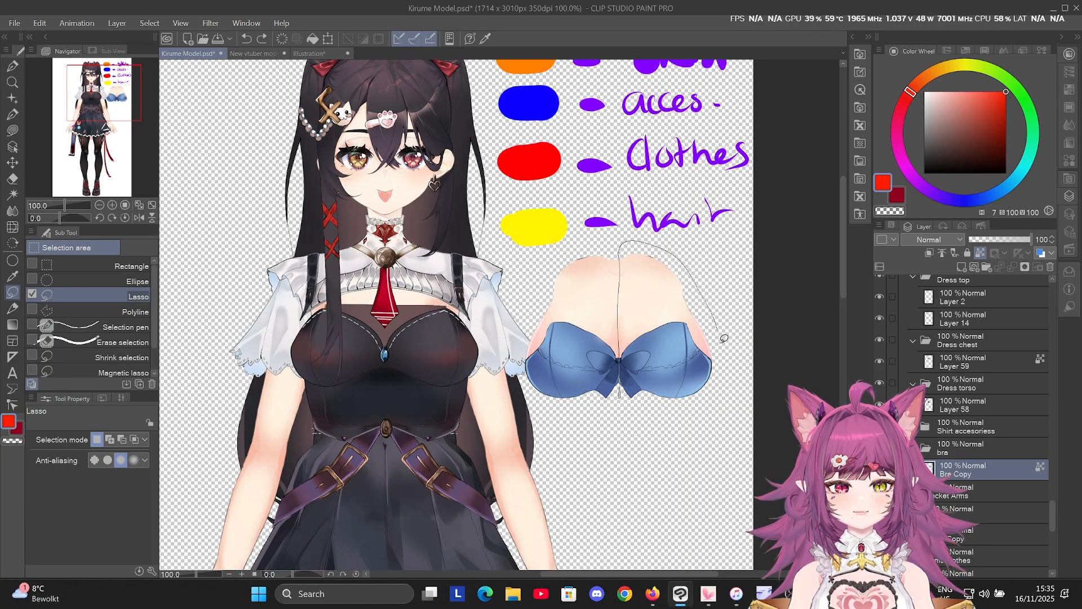
pyautogui.moveTo(723, 338); pyautogui.dragTo(631, 365)
pyautogui.hotkey('ctrl', 'x')
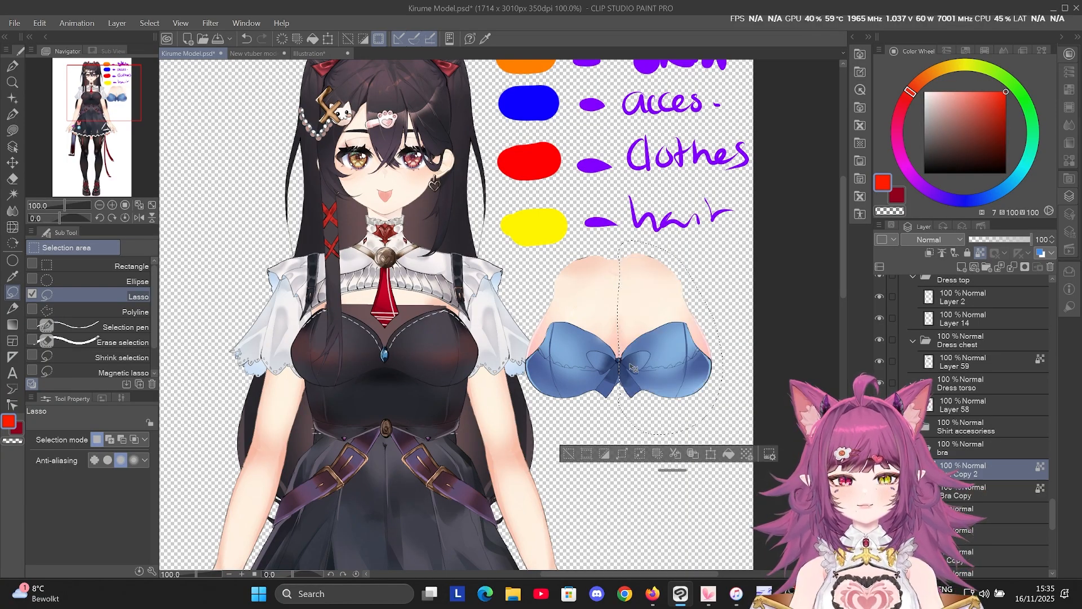
pyautogui.hotkey('ctrl', 'v')
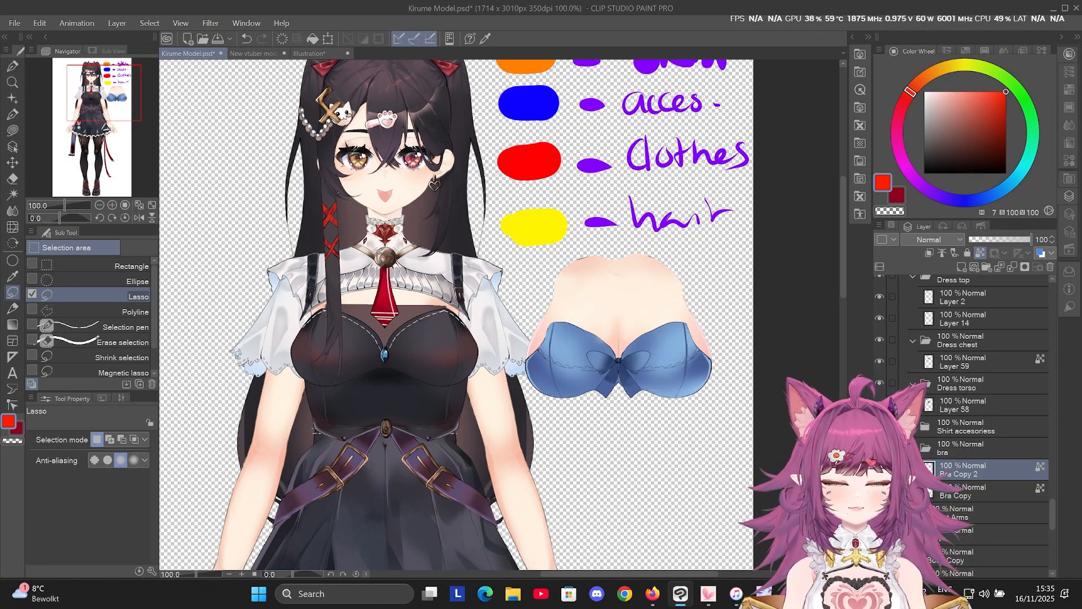
# Toggle the visibility of both halves of the bra piece to check the new split.
pyautogui.click(879, 469)
pyautogui.click(879, 469)
pyautogui.click(880, 469)
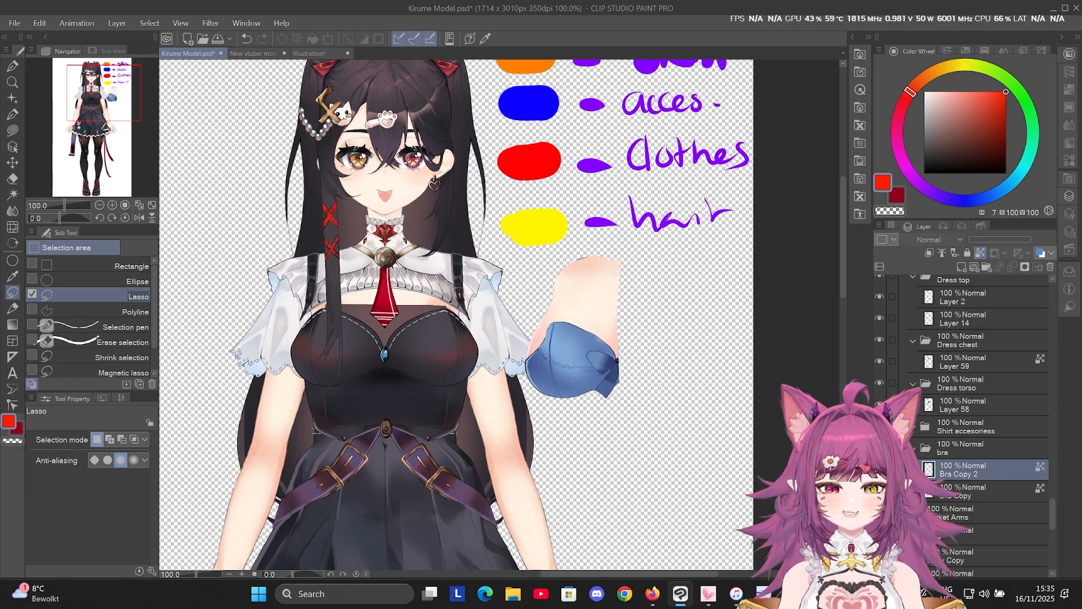
pyautogui.click(879, 490)
pyautogui.click(879, 469)
pyautogui.click(880, 490)
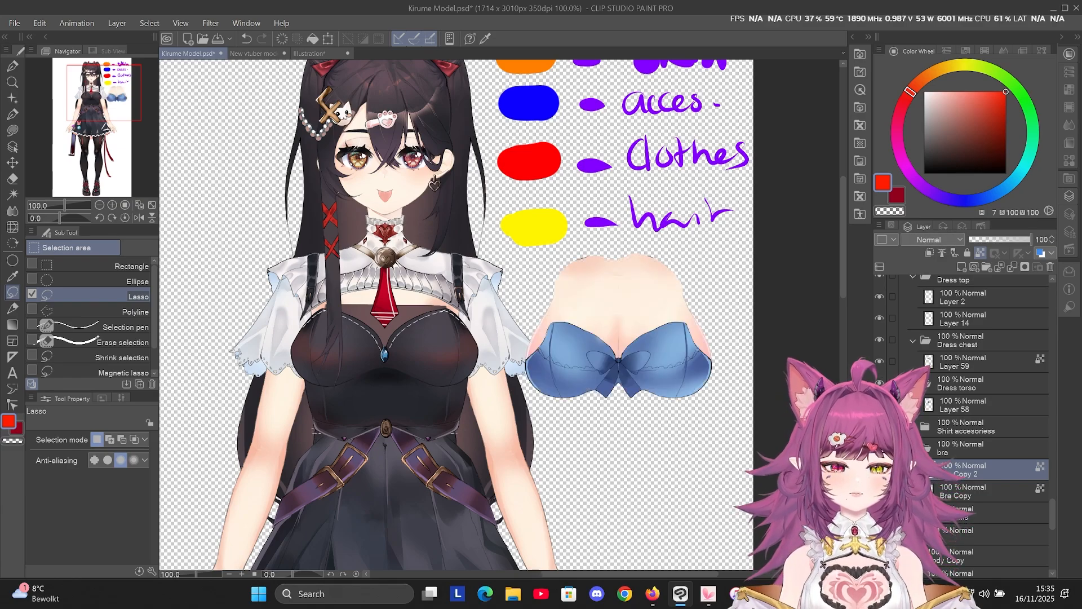
# Move the whole bra folder back onto the model's chest behind the dress and apply the transformation.
pyautogui.click(930, 453)
pyautogui.hotkey('ctrl', 't')
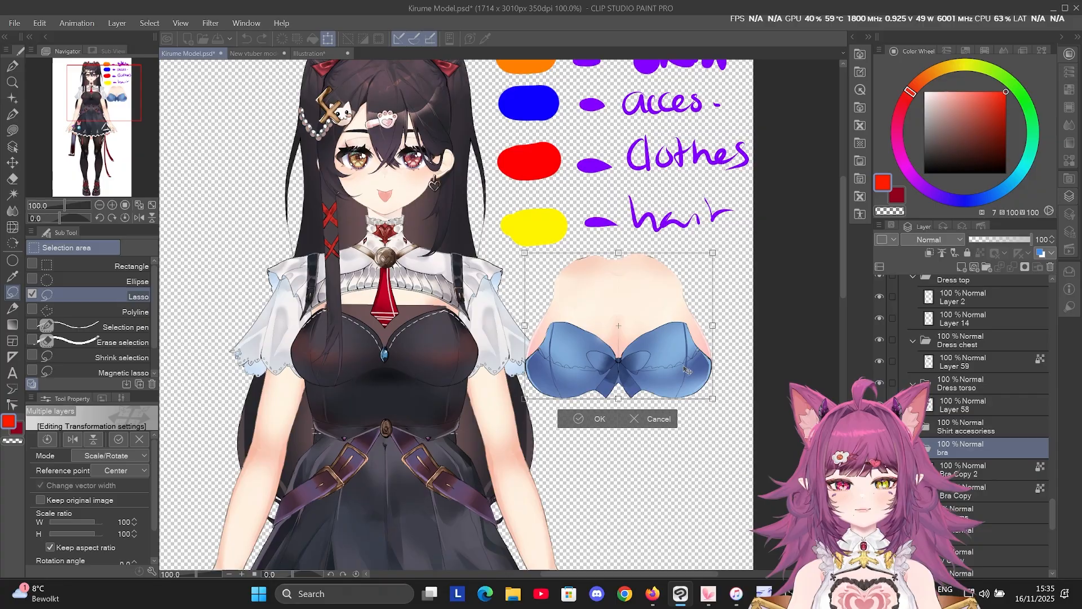
pyautogui.moveTo(632, 335); pyautogui.dragTo(457, 361)
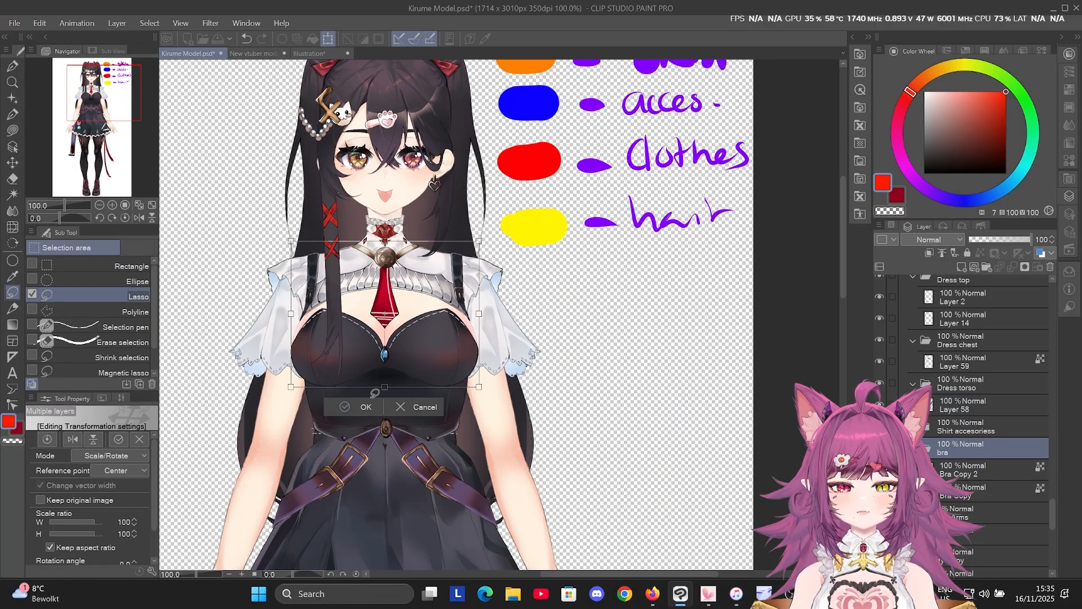
pyautogui.click(366, 406)
pyautogui.scroll(-3, 570, 295)
pyautogui.scroll(2, 375, 326)
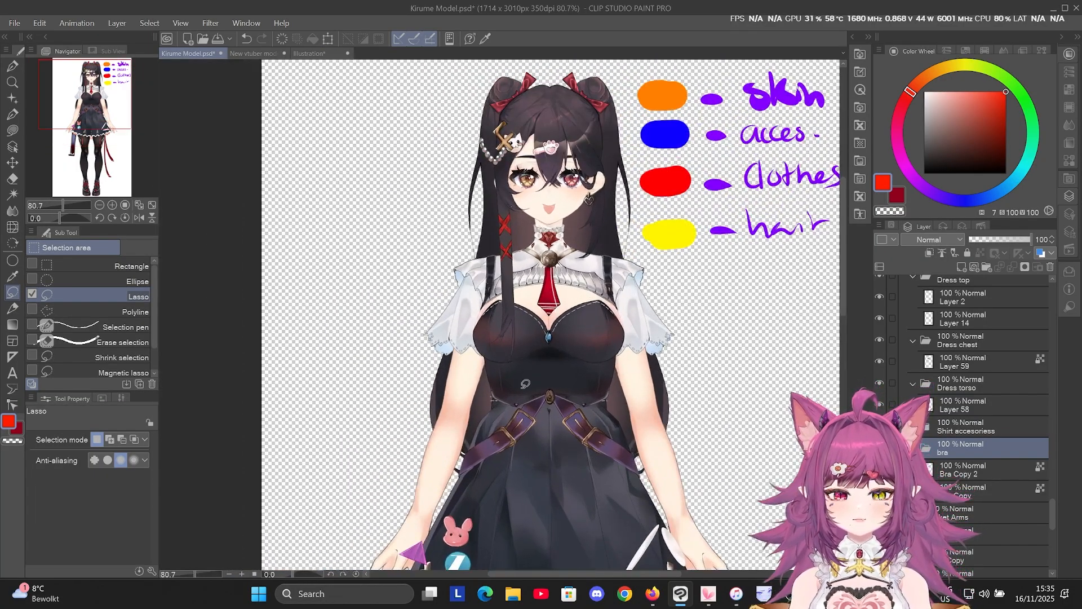
pyautogui.scroll(2, 525, 383)
pyautogui.scroll(-3, 552, 370)
pyautogui.scroll(1, 708, 464)
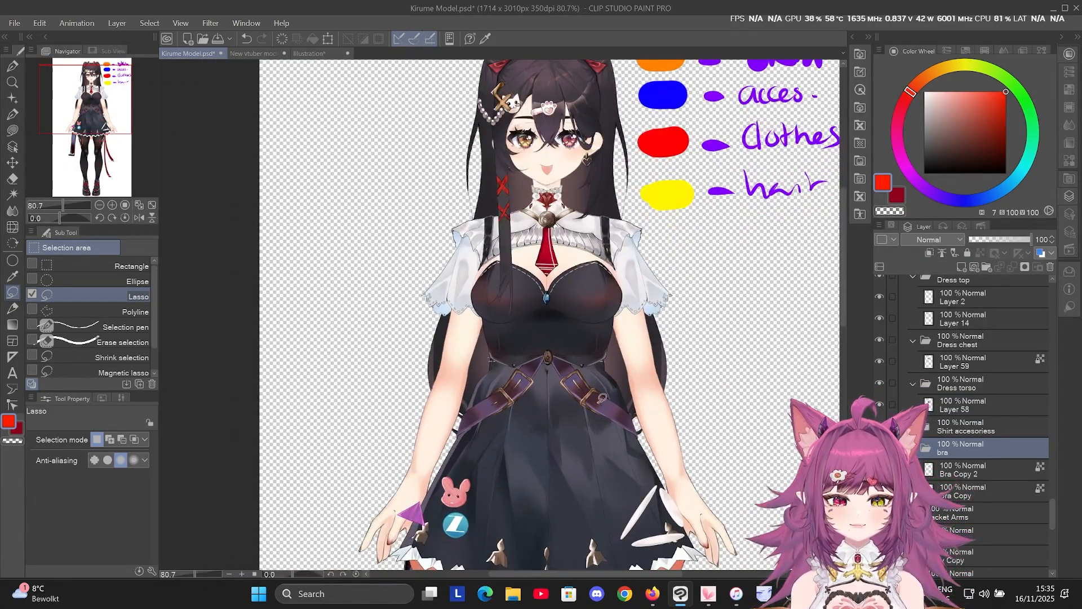
# Move the Belt R Copy piece off the skirt as a test, undo it, and pick each belt to check its layer.
pyautogui.press('p')
pyautogui.moveTo(614, 417); pyautogui.dragTo(724, 383)
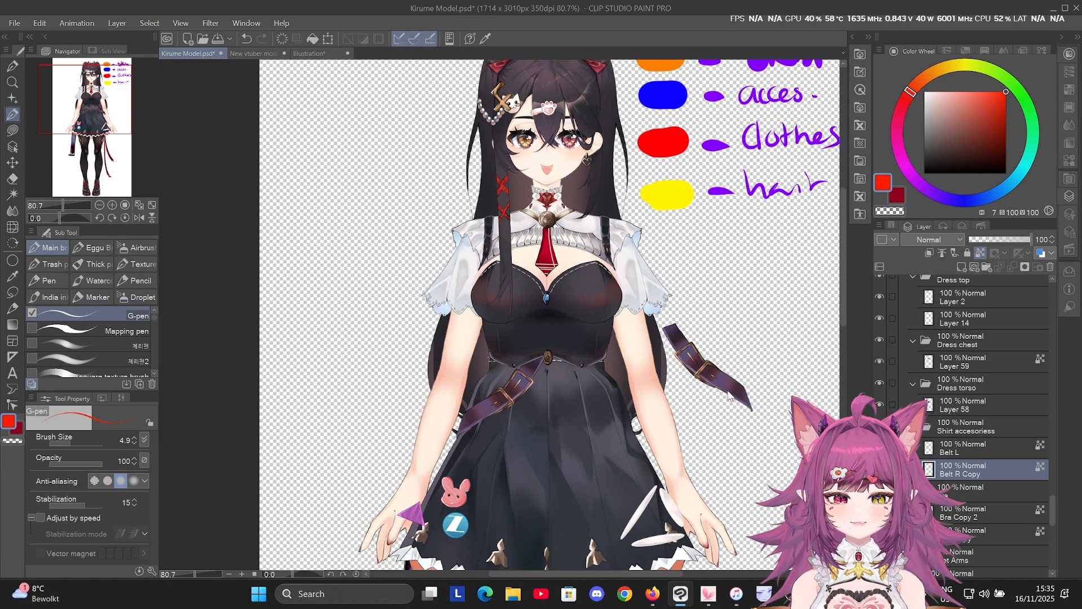
pyautogui.hotkey('ctrl', 'z')
pyautogui.keyDown('ctrl'); pyautogui.keyDown('shift'); pyautogui.click(482, 416); pyautogui.keyUp('shift'); pyautogui.keyUp('ctrl')
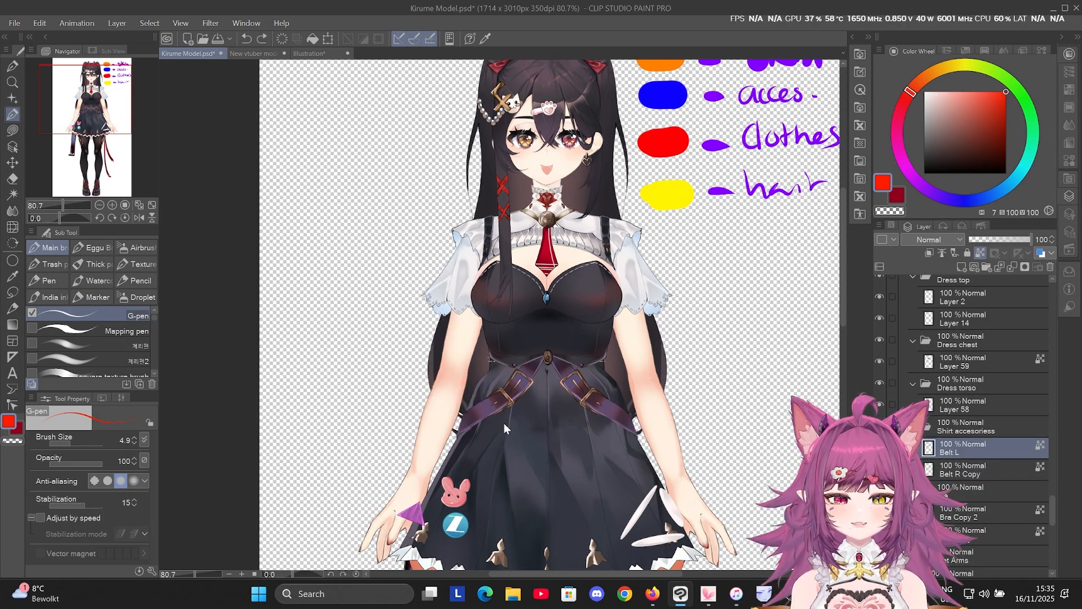
pyautogui.keyDown('ctrl'); pyautogui.keyDown('shift'); pyautogui.click(636, 412); pyautogui.keyUp('shift'); pyautogui.keyUp('ctrl')
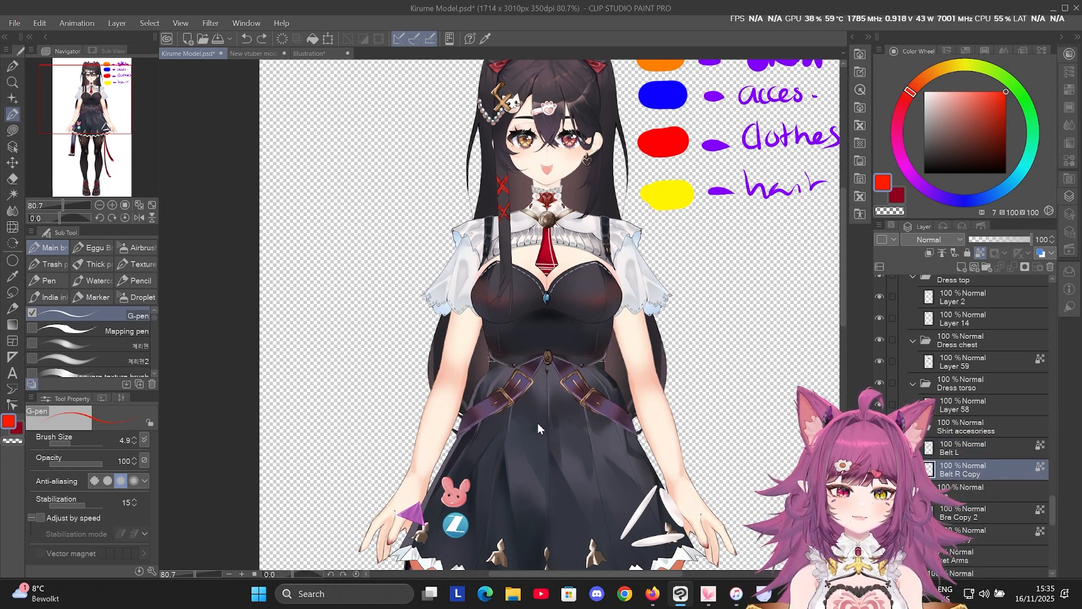
# Move the skirt off the model onto the empty canvas beside it to expose the torso underneath.
pyautogui.scroll(-3, 508, 234)
pyautogui.scroll(2, 561, 413)
pyautogui.keyDown('ctrl'); pyautogui.keyDown('shift'); pyautogui.click(562, 414); pyautogui.keyUp('shift'); pyautogui.keyUp('ctrl')
pyautogui.moveTo(517, 374); pyautogui.dragTo(415, 367)
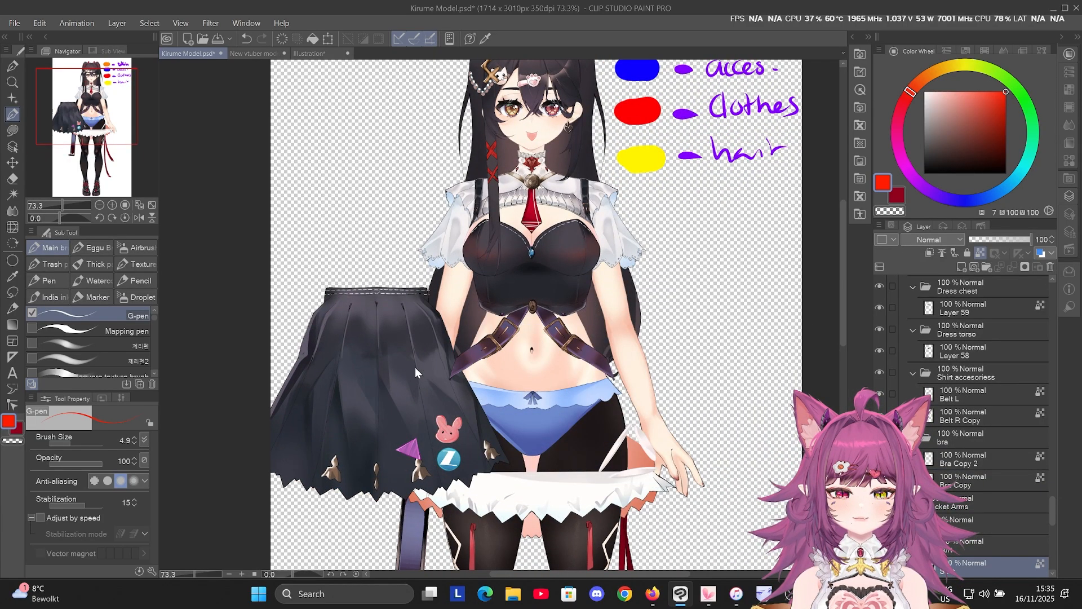
# Test-move the exposed torso and underwear pieces to check their separation, undoing each move.
pyautogui.keyDown('ctrl'); pyautogui.keyDown('shift'); pyautogui.click(577, 401); pyautogui.keyUp('shift'); pyautogui.keyUp('ctrl')
pyautogui.moveTo(578, 402)
pyautogui.mouseDown()
pyautogui.moveTo(580, 375)
pyautogui.moveTo(620, 366)
pyautogui.moveTo(673, 383)
pyautogui.moveTo(736, 376)
pyautogui.moveTo(575, 403)
pyautogui.mouseUp()
pyautogui.keyDown('ctrl'); pyautogui.keyDown('shift'); pyautogui.click(550, 356); pyautogui.keyUp('shift'); pyautogui.keyUp('ctrl')
pyautogui.moveTo(550, 356); pyautogui.dragTo(703, 350)
pyautogui.hotkey('ctrl', 'z')
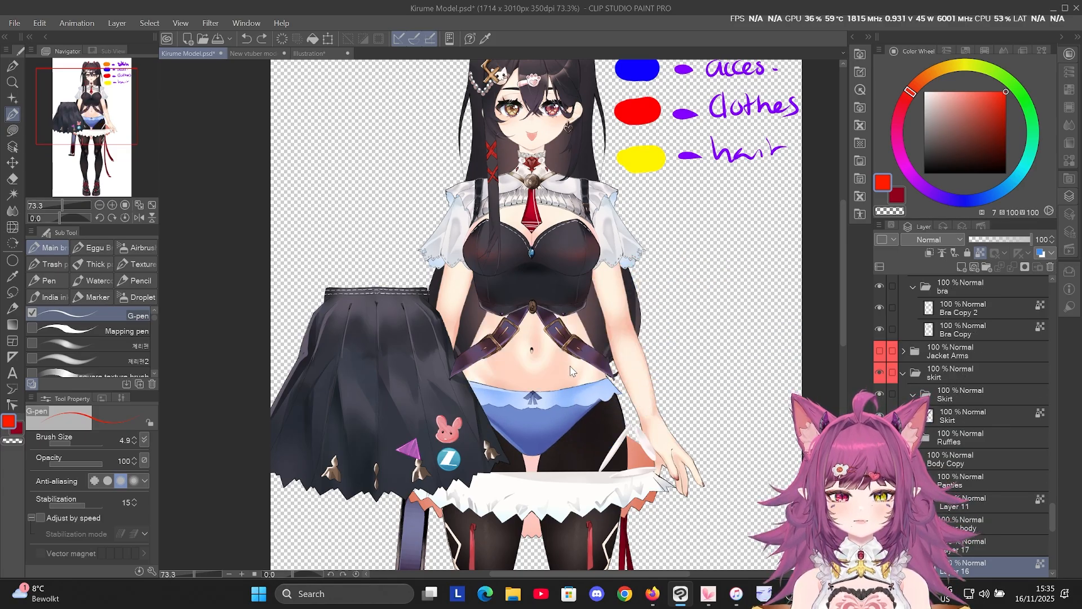
pyautogui.moveTo(574, 364); pyautogui.dragTo(605, 352)
pyautogui.hotkey('ctrl', 'z')
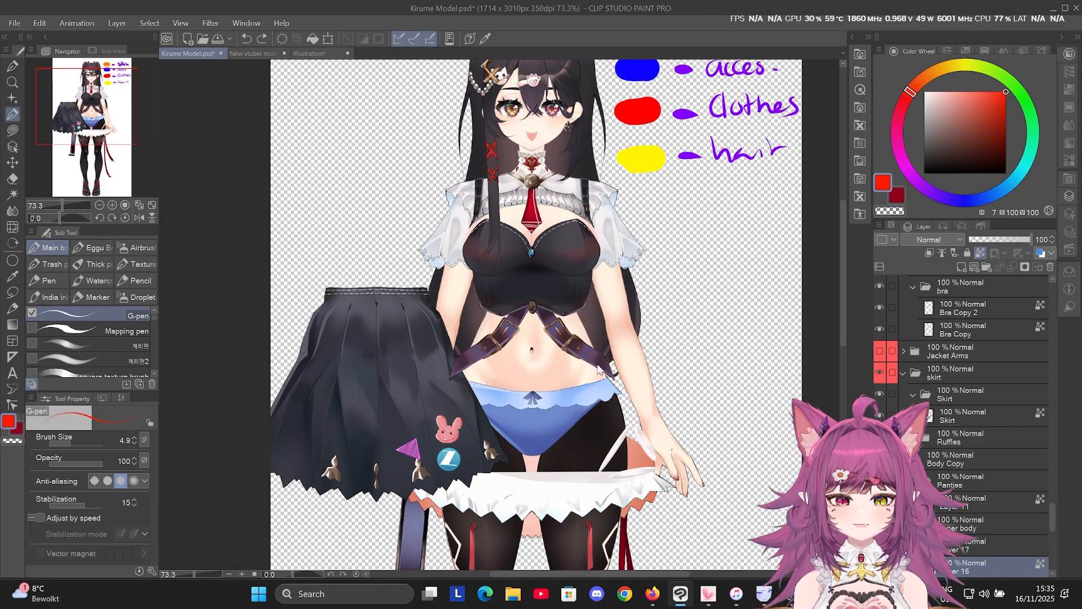
# Merge Layer 17 down into Layer 16 in the Upper body folder.
pyautogui.click(969, 286)
pyautogui.scroll(-2, 956, 552)
pyautogui.click(957, 507)
pyautogui.click(965, 489)
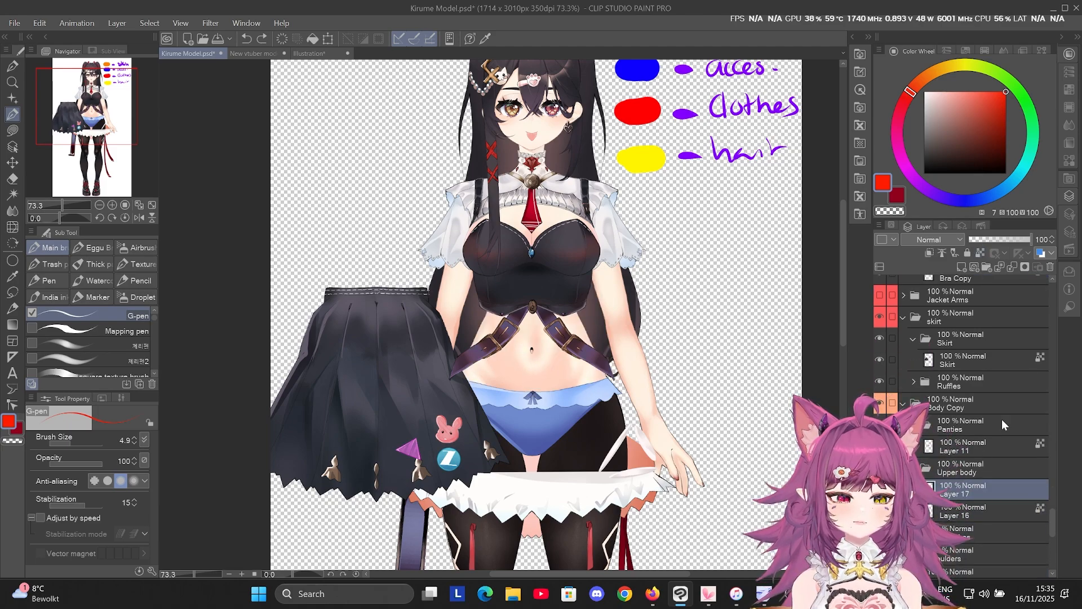
pyautogui.click(1012, 268)
# Move the skirt back onto the model's waist beneath the belts.
pyautogui.moveTo(538, 355); pyautogui.dragTo(575, 382)
pyautogui.moveTo(392, 397); pyautogui.dragTo(521, 420)
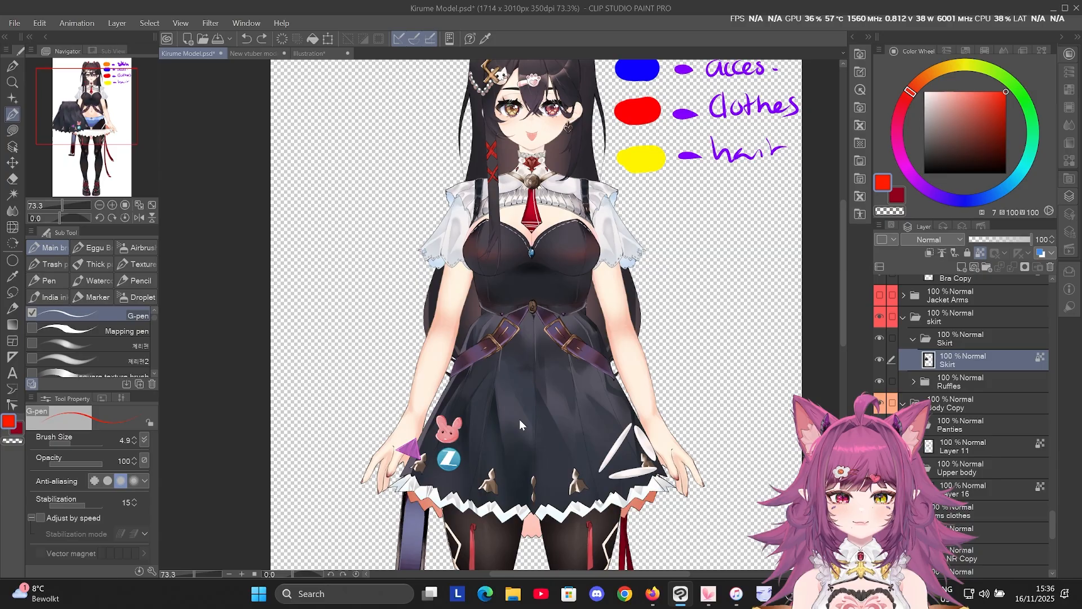
pyautogui.keyDown('ctrl'); pyautogui.keyDown('shift'); pyautogui.click(523, 316); pyautogui.keyUp('shift'); pyautogui.keyUp('ctrl')
pyautogui.scroll(-5, 523, 315)
pyautogui.scroll(4, 549, 373)
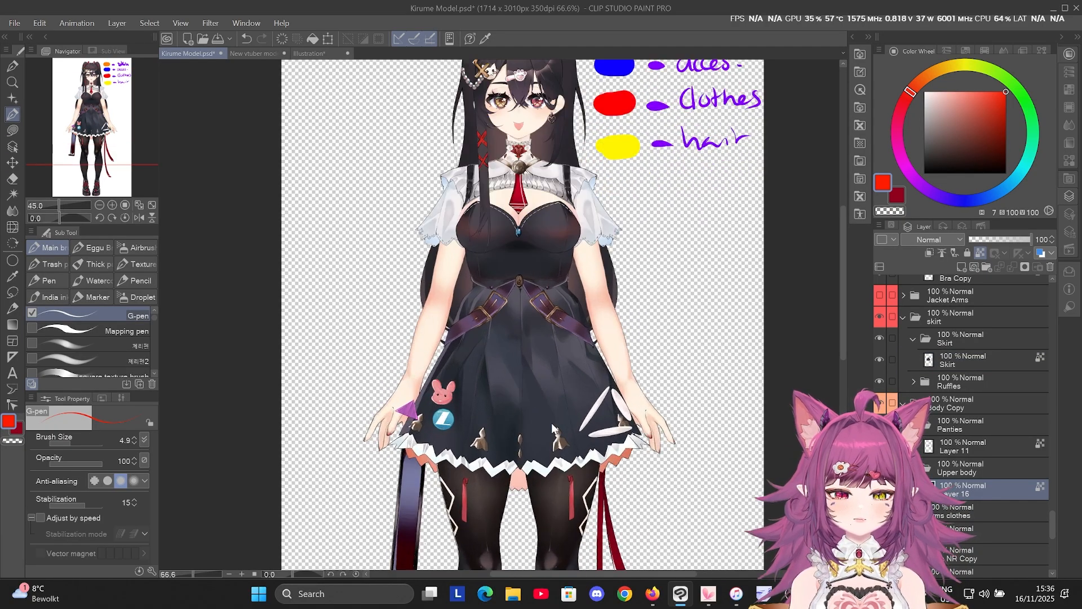
# Move the skirt, its white ruffle and the badges apart to check that they are separate pieces.
pyautogui.moveTo(552, 425); pyautogui.dragTo(628, 409)
pyautogui.hotkey('ctrl', 'z')
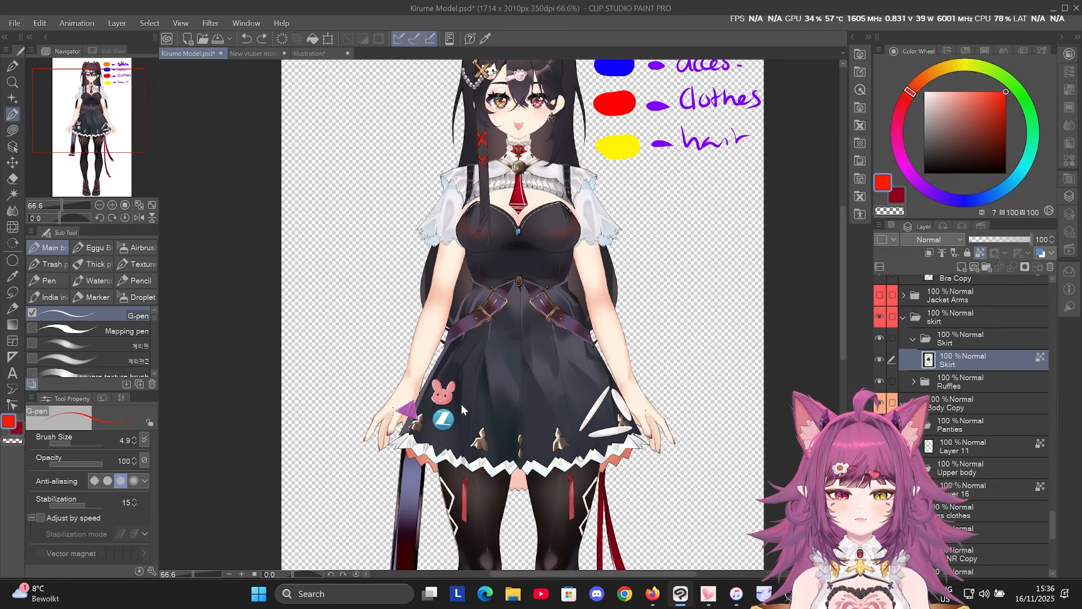
pyautogui.scroll(3, 455, 404)
pyautogui.moveTo(506, 414); pyautogui.dragTo(611, 410)
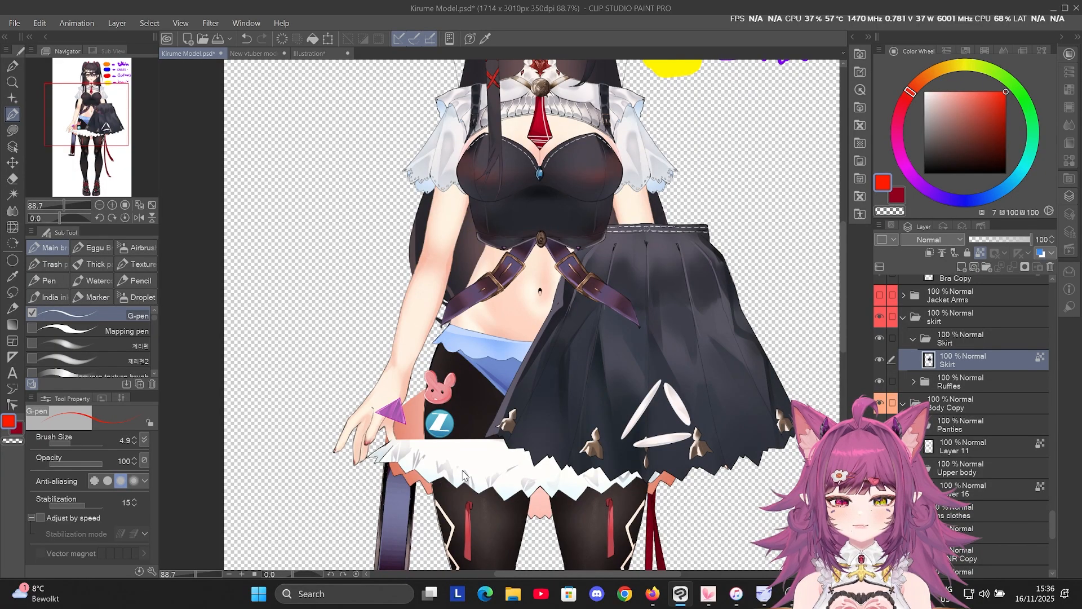
pyautogui.moveTo(463, 471)
pyautogui.mouseDown()
pyautogui.moveTo(285, 486)
pyautogui.moveTo(294, 486)
pyautogui.mouseUp()
pyautogui.moveTo(658, 381)
pyautogui.mouseDown()
pyautogui.moveTo(476, 319)
pyautogui.moveTo(581, 350)
pyautogui.moveTo(560, 329)
pyautogui.moveTo(749, 367)
pyautogui.moveTo(572, 343)
pyautogui.moveTo(585, 320)
pyautogui.moveTo(558, 342)
pyautogui.mouseUp()
pyautogui.moveTo(496, 474); pyautogui.dragTo(538, 460)
# Undo the test moves of the skirt, ruffle and badges.
pyautogui.hotkey('ctrl', 'z')
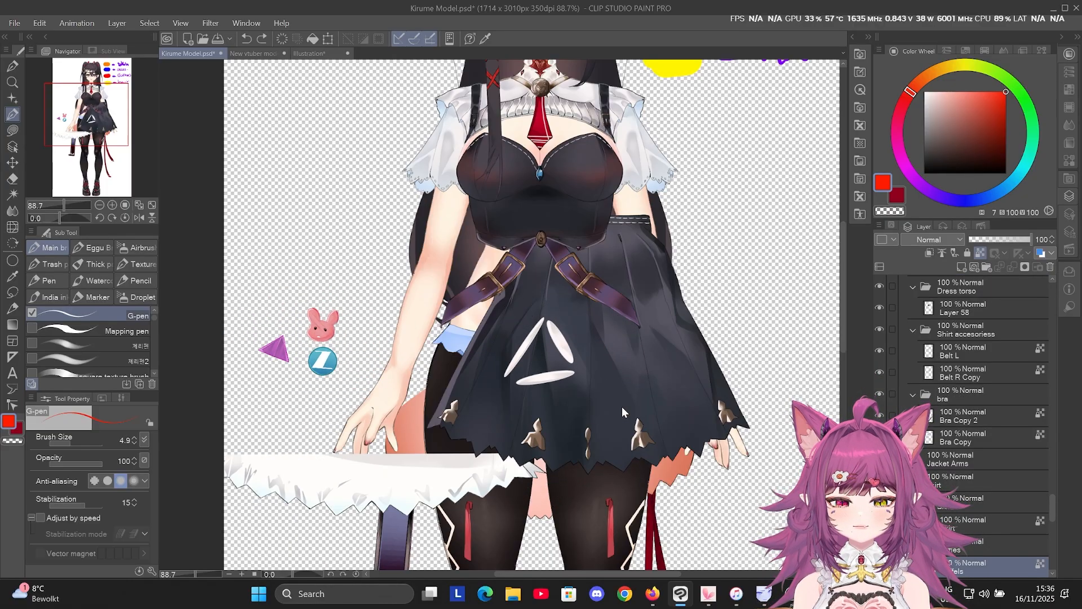
pyautogui.hotkey('ctrl', 'z')
pyautogui.hotkey('ctrl', 'z')
pyautogui.hotkey('ctrl', 'z')
pyautogui.hotkey('ctrl', 'z')
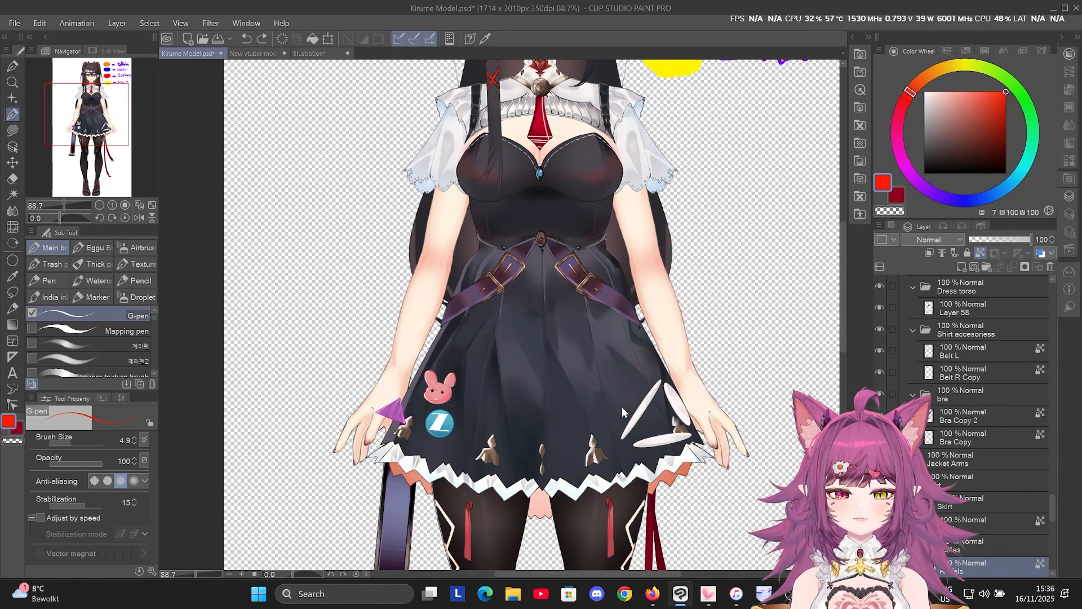
pyautogui.hotkey('ctrl', 'z')
# Move the hand next to the white oval shapes off its forearm onto the empty canvas beside the skirt.
pyautogui.scroll(-3, 584, 389)
pyautogui.moveTo(685, 574); pyautogui.dragTo(638, 573)
pyautogui.scroll(3, 626, 423)
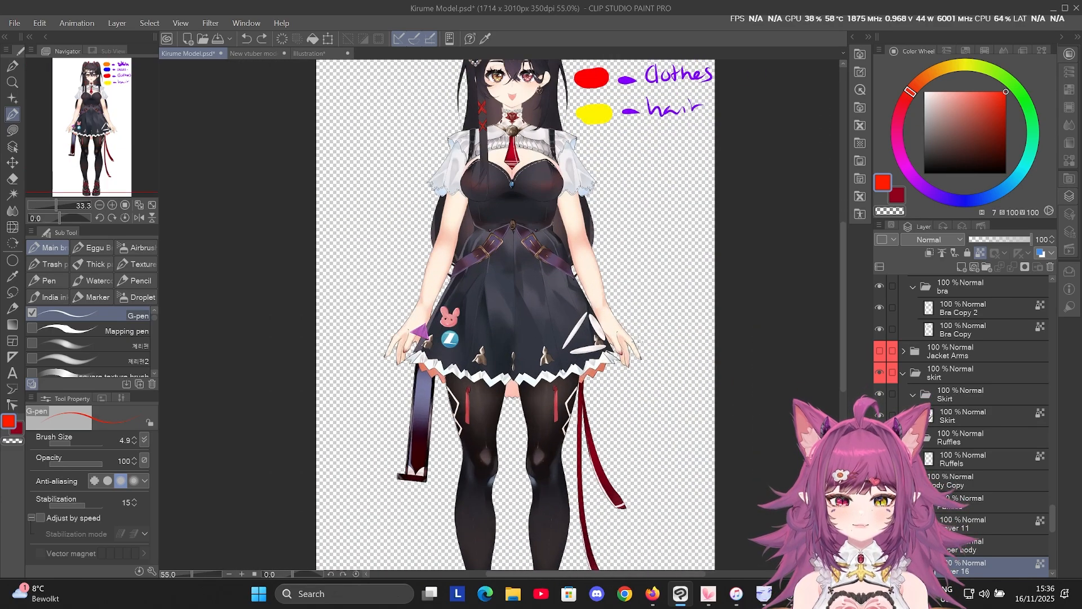
pyautogui.scroll(3, 637, 339)
pyautogui.moveTo(594, 347); pyautogui.dragTo(653, 354)
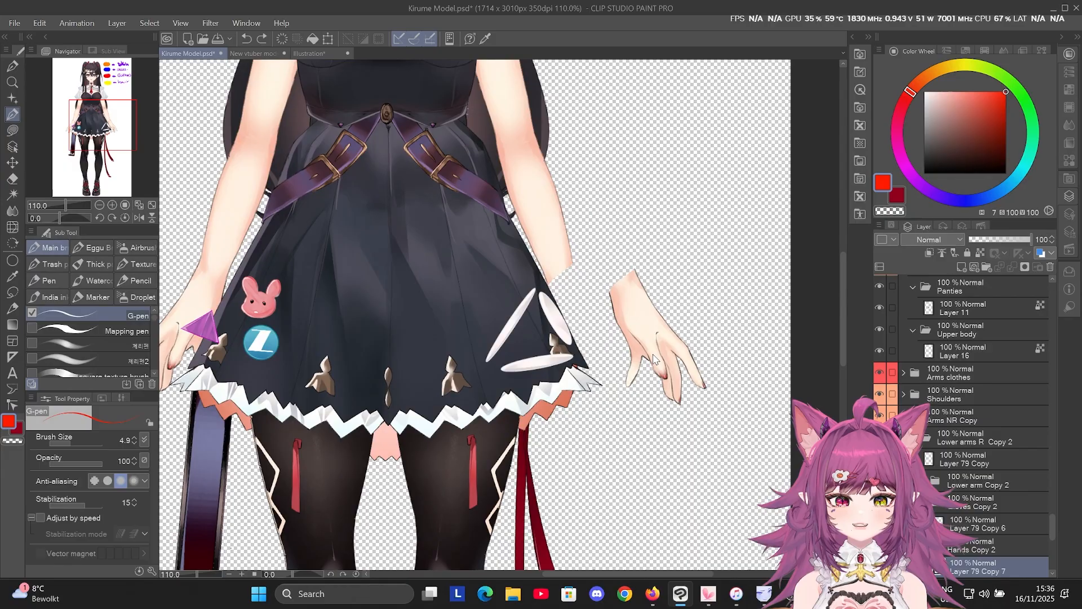
# Select the detached hand's layer, Layer 79 Copy 7, and examine its fingers and wrist edge up close.
pyautogui.scroll(1, 695, 350)
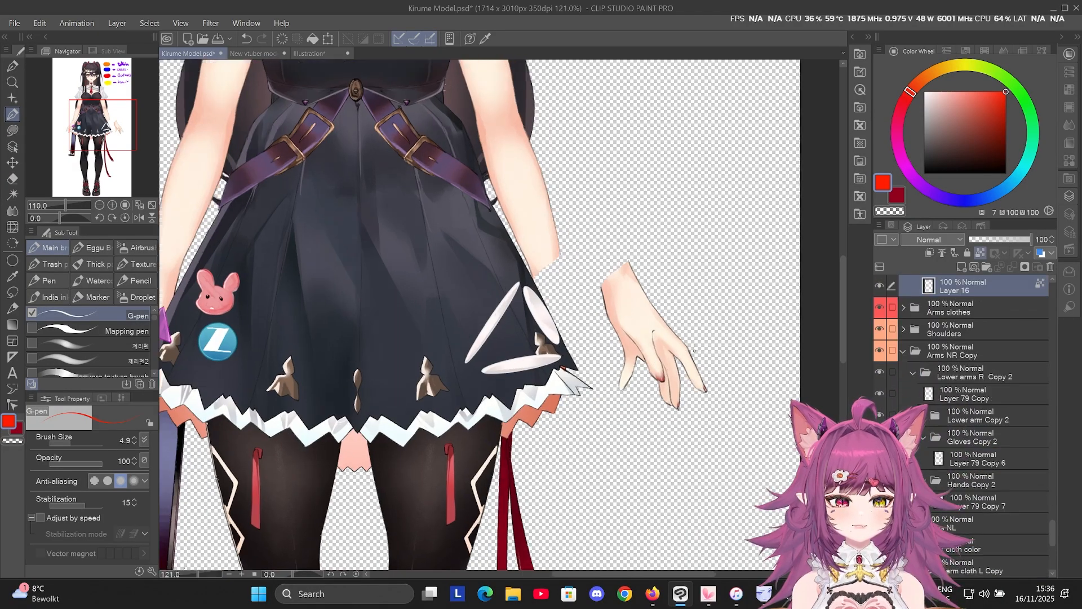
pyautogui.scroll(4, 695, 350)
pyautogui.click(970, 503)
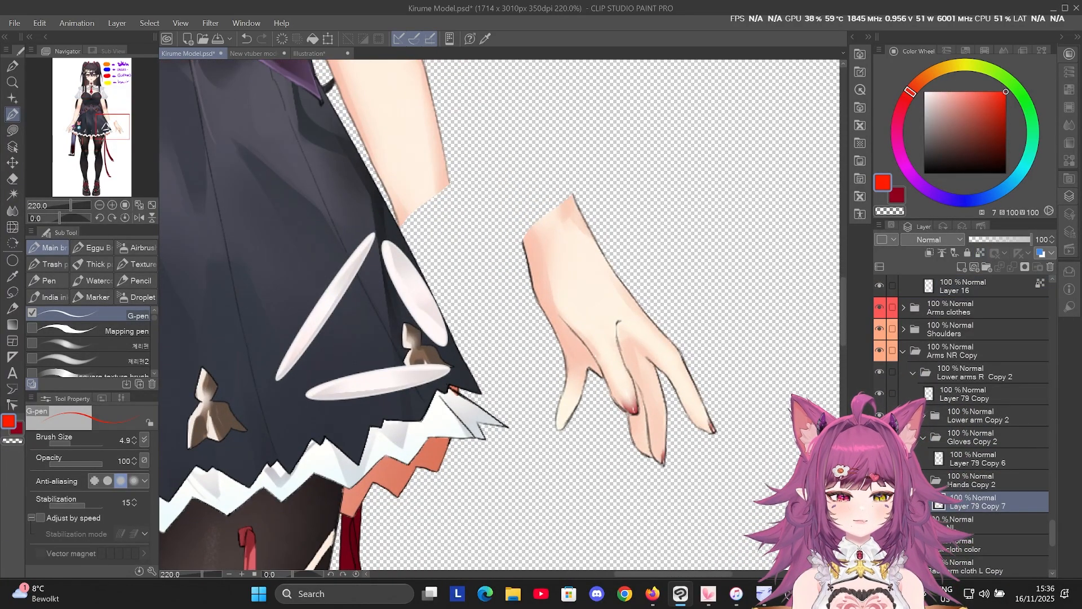
pyautogui.scroll(-3, 672, 350)
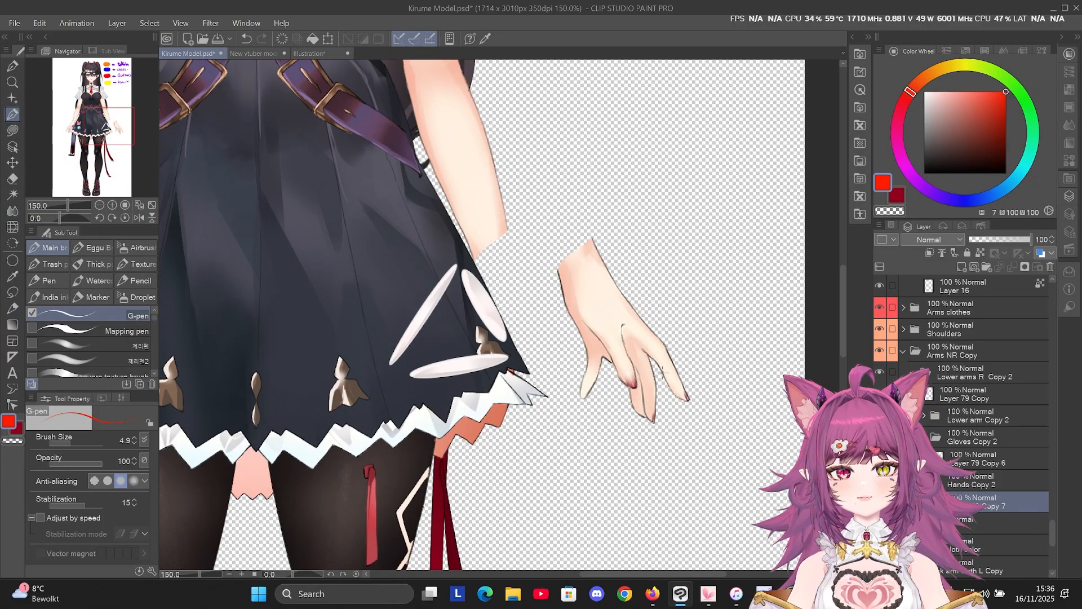
pyautogui.scroll(4, 662, 372)
pyautogui.scroll(1, 707, 387)
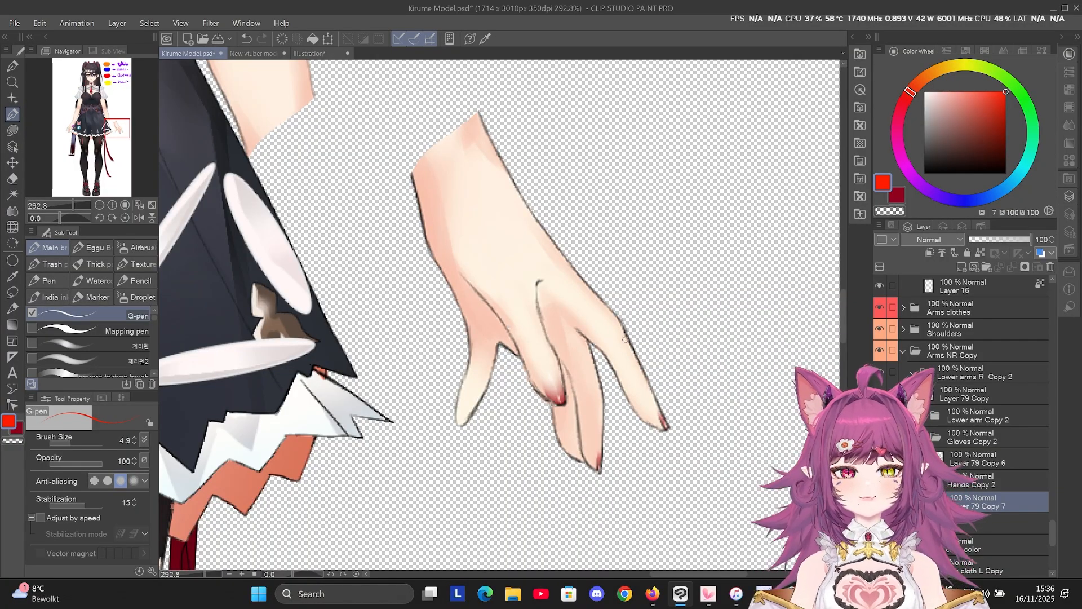
pyautogui.scroll(-12, 624, 338)
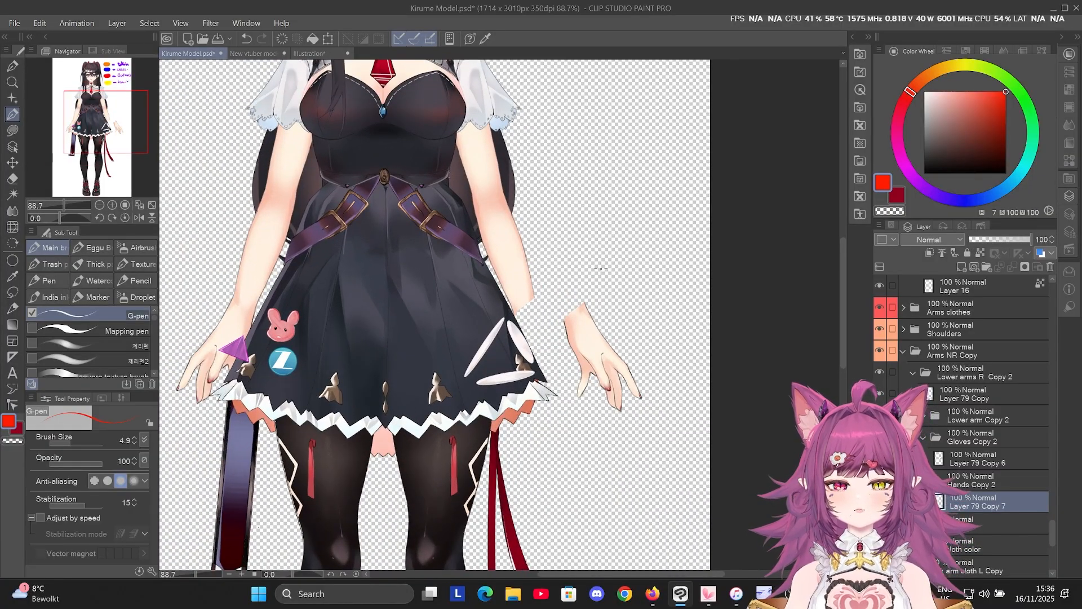
pyautogui.scroll(5, 659, 315)
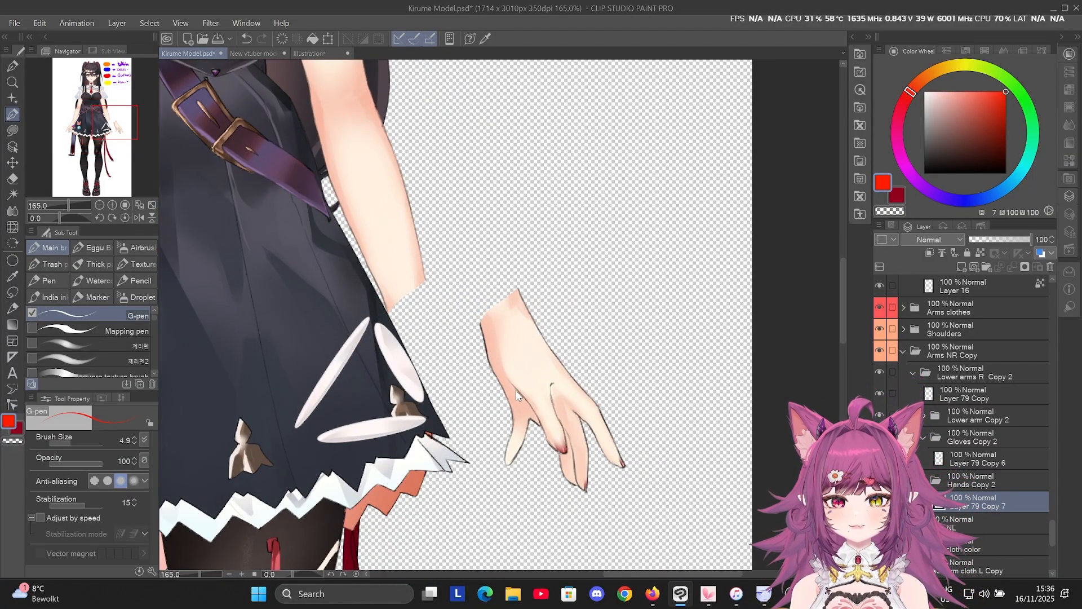
# Move the detached hand back onto the end of its forearm and check the fit at the wrist.
pyautogui.moveTo(516, 390); pyautogui.dragTo(420, 375)
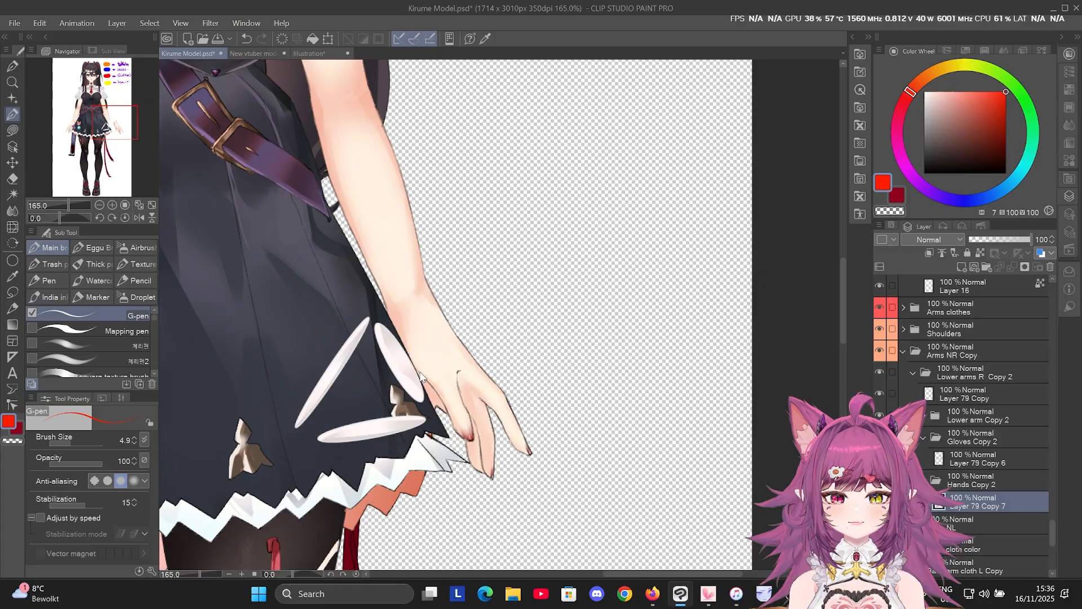
pyautogui.scroll(-5, 757, 408)
pyautogui.scroll(4, 763, 420)
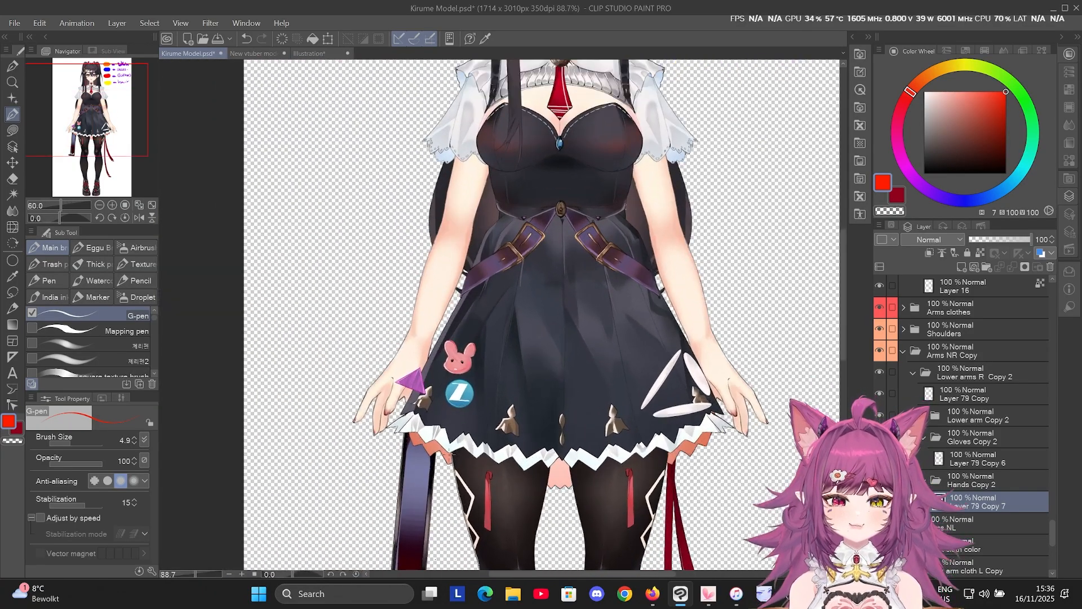
pyautogui.scroll(1, 380, 361)
pyautogui.moveTo(380, 360); pyautogui.dragTo(157, 348)
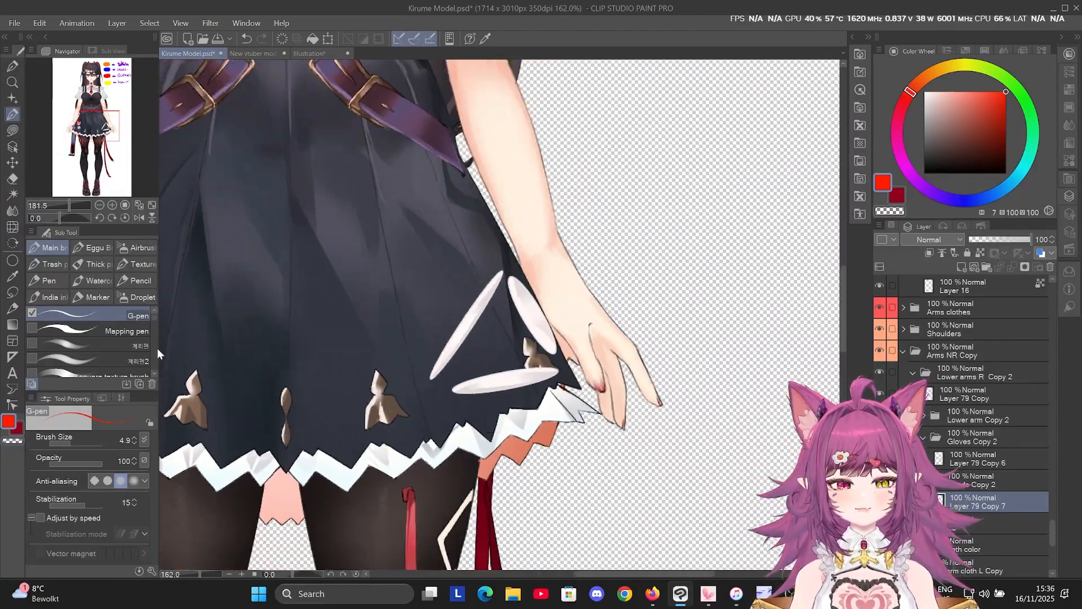
# Move the hand off its forearm onto the empty canvas beside the skirt and examine its fingers up close.
pyautogui.scroll(-1, 154, 349)
pyautogui.scroll(-1, 293, 355)
pyautogui.scroll(5, 588, 370)
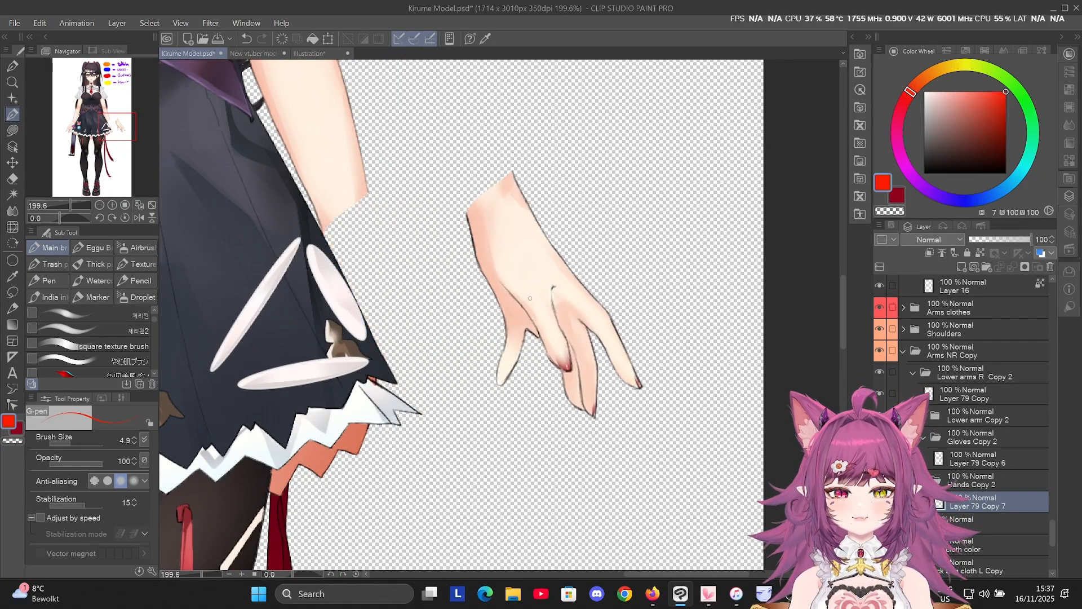
pyautogui.scroll(4, 530, 298)
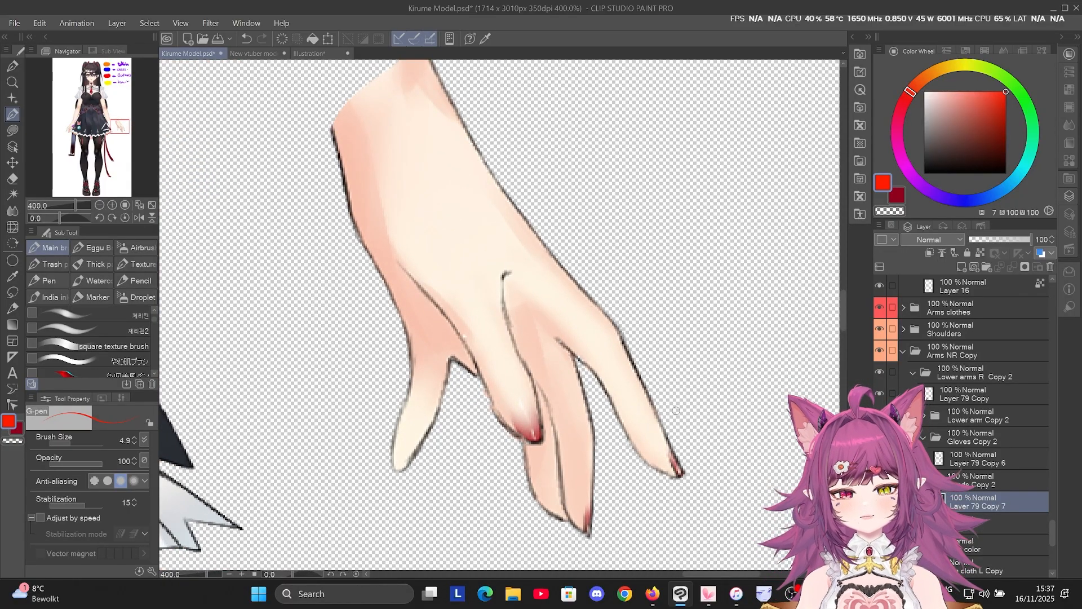
pyautogui.scroll(-10, 614, 411)
pyautogui.scroll(6, 381, 205)
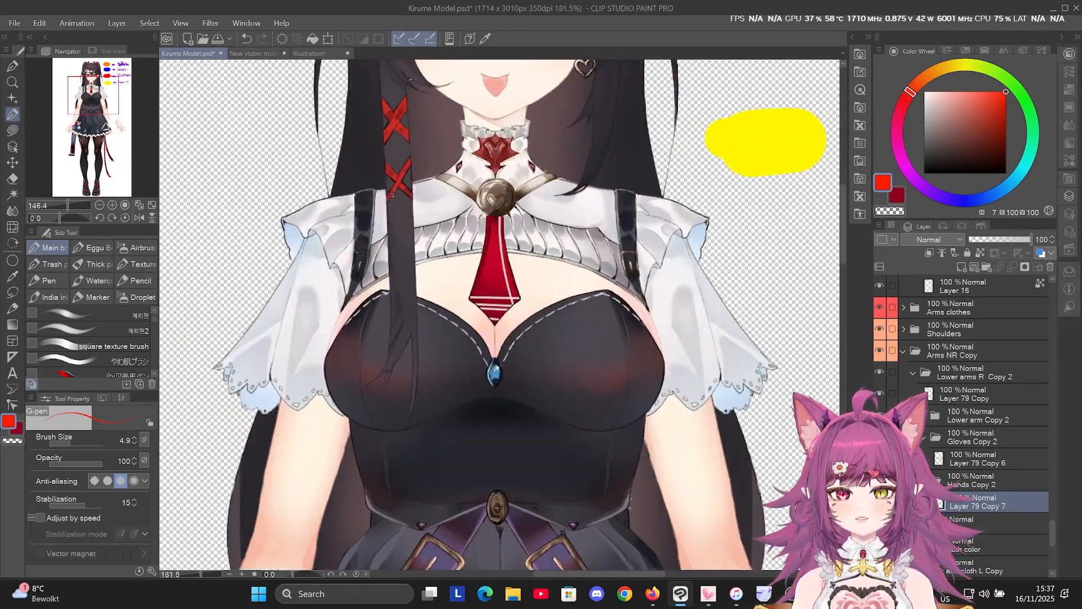
pyautogui.scroll(1, 390, 195)
pyautogui.moveTo(482, 197)
pyautogui.mouseDown()
pyautogui.moveTo(461, 179)
pyautogui.moveTo(502, 176)
pyautogui.moveTo(482, 192)
pyautogui.mouseUp()
pyautogui.hotkey('ctrl', 'z')
pyautogui.scroll(-10, 355, 123)
pyautogui.hotkey('ctrl', 'z')
pyautogui.scroll(2, 656, 500)
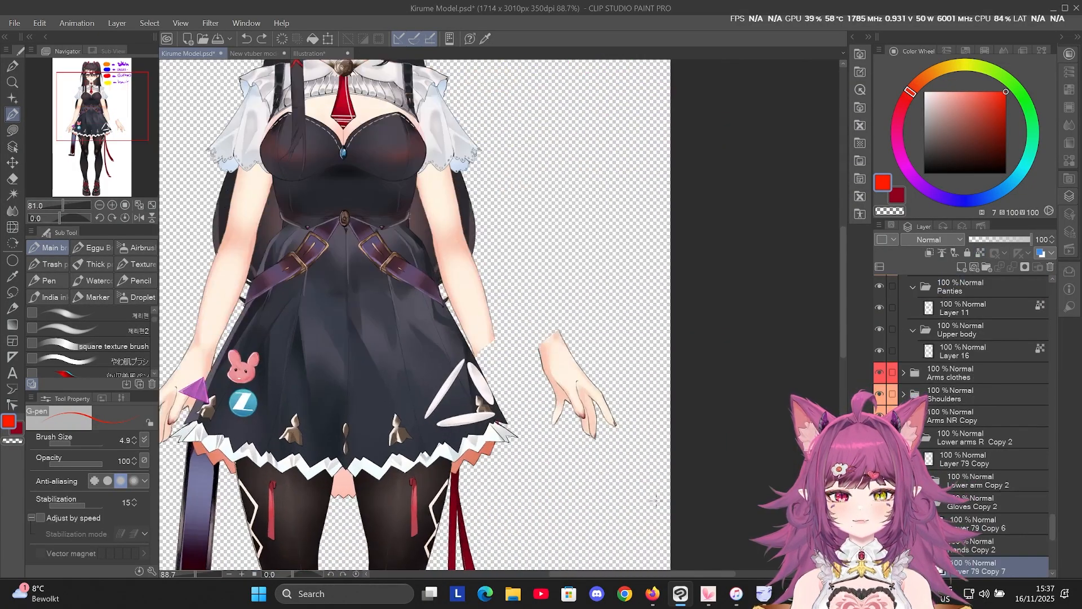
# Shift the detached hand slightly down on the empty canvas beside the skirt.
pyautogui.scroll(8, 591, 431)
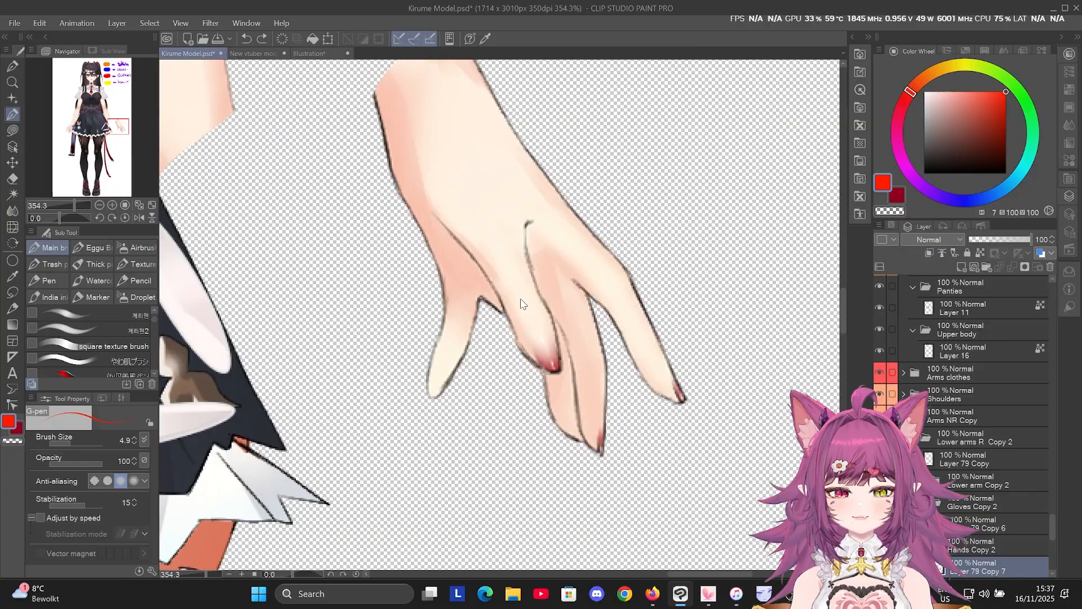
pyautogui.moveTo(521, 299); pyautogui.dragTo(493, 340)
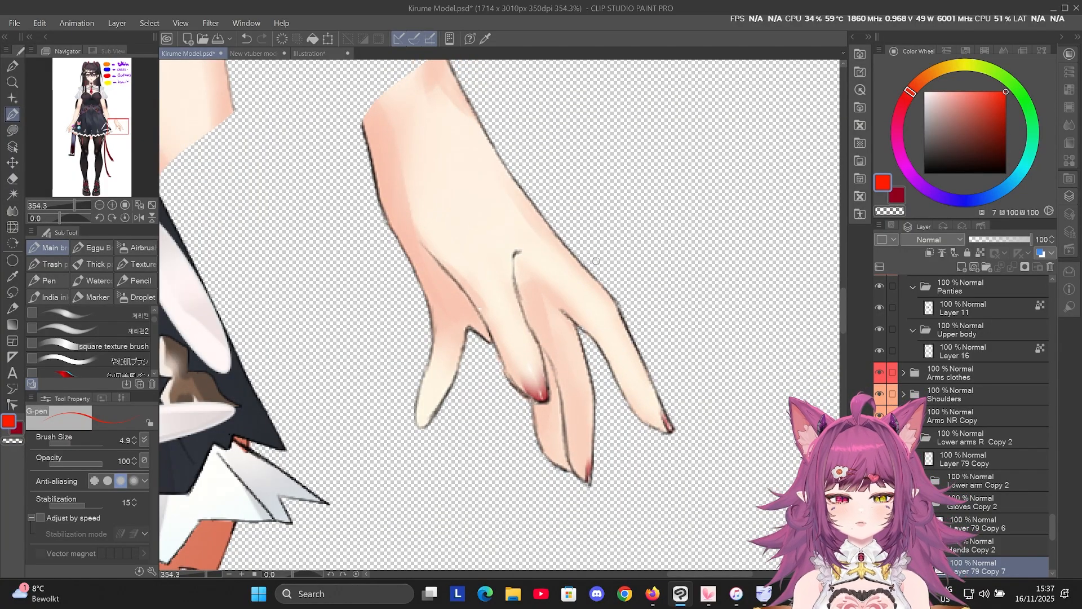
pyautogui.scroll(-1, 596, 261)
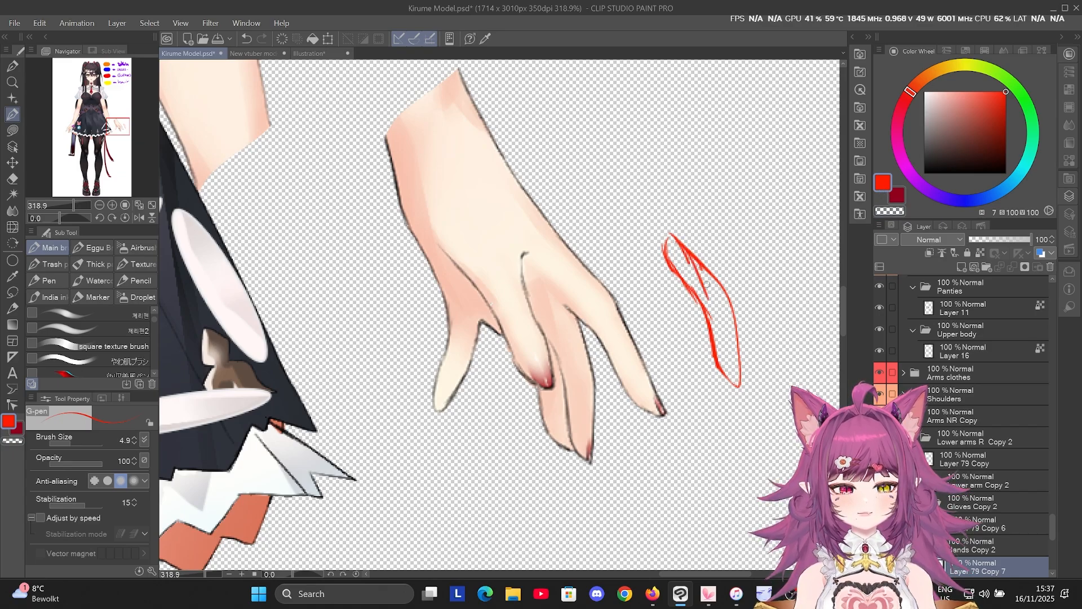
# Sketch red outlines of a finger in two bending poses beside the detached hand, and undo the second pose.
pyautogui.moveTo(671, 239)
pyautogui.mouseDown()
pyautogui.moveTo(713, 350)
pyautogui.moveTo(687, 368)
pyautogui.mouseUp()
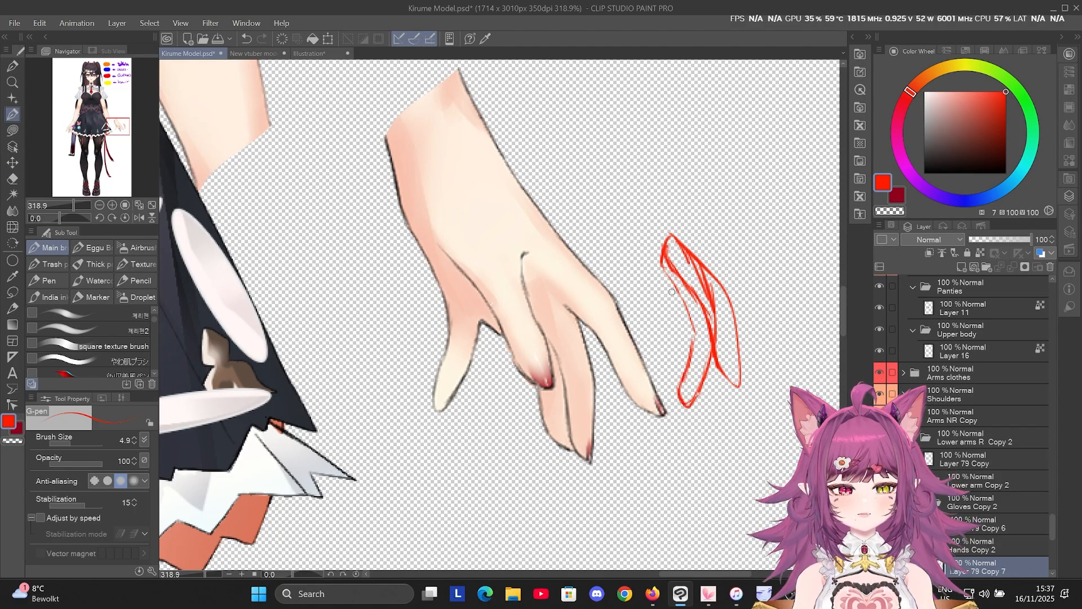
pyautogui.scroll(-2, 729, 199)
pyautogui.scroll(-2, 729, 199)
pyautogui.scroll(4, 745, 260)
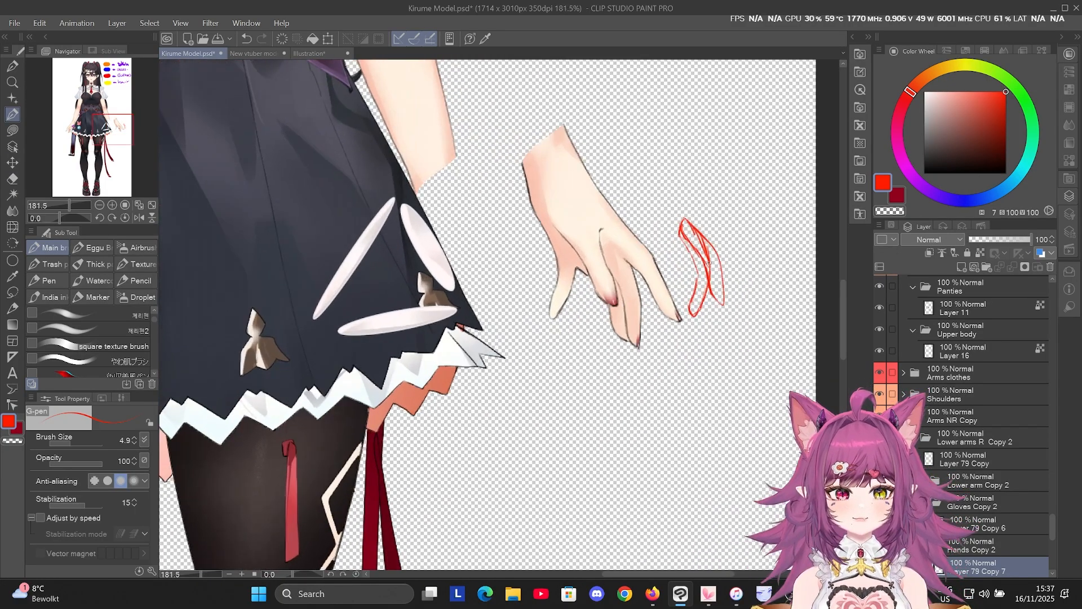
pyautogui.hotkey('ctrl', 'z')
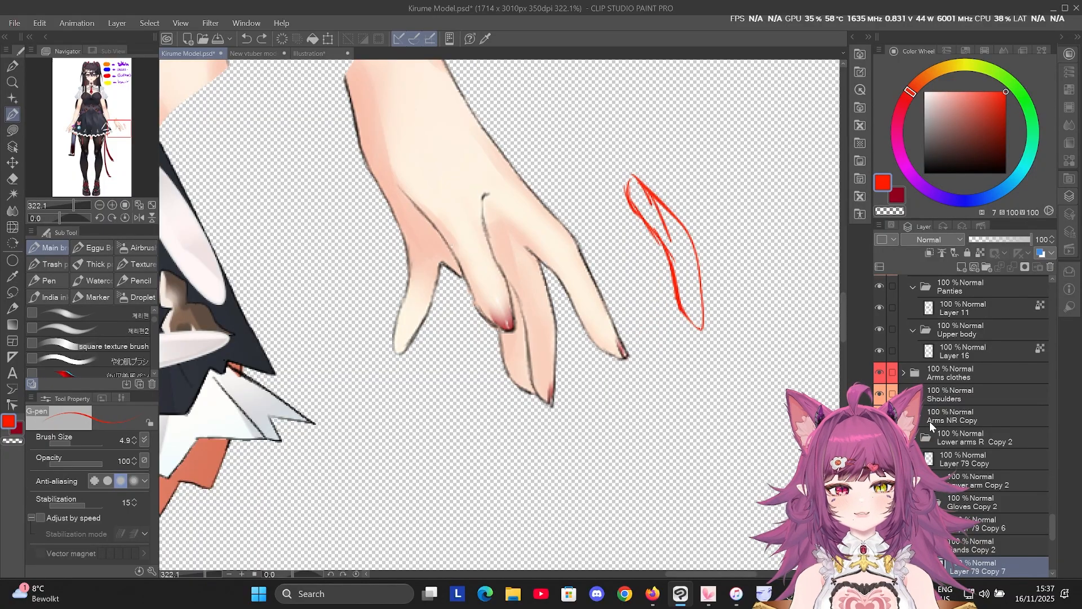
# Add a new layer above the hand's layer and sketch the second, bent finger pose on it in red.
pyautogui.click(962, 267)
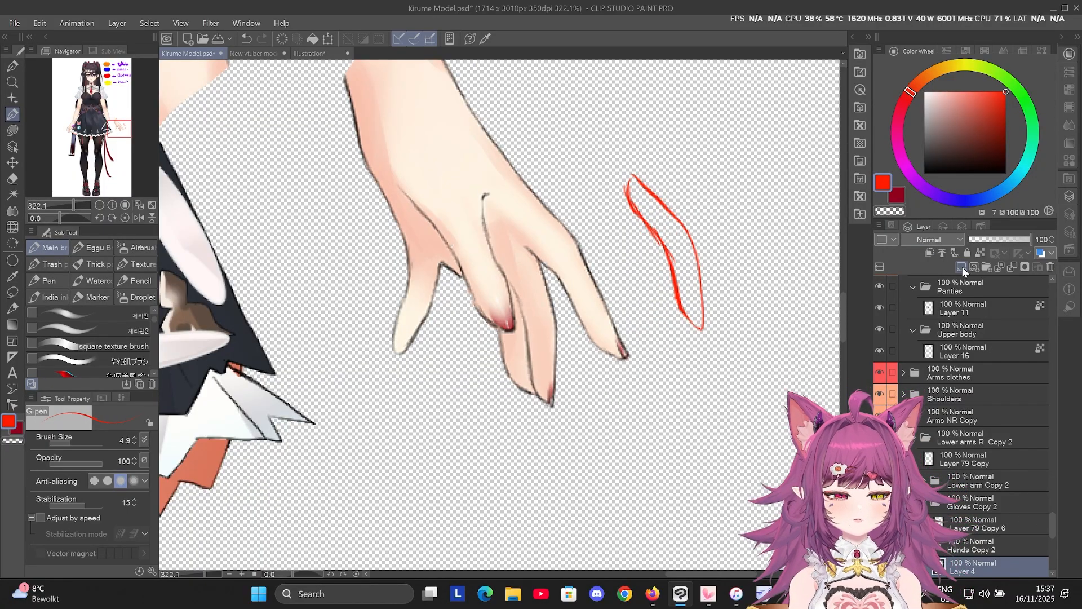
pyautogui.moveTo(670, 217); pyautogui.dragTo(663, 312)
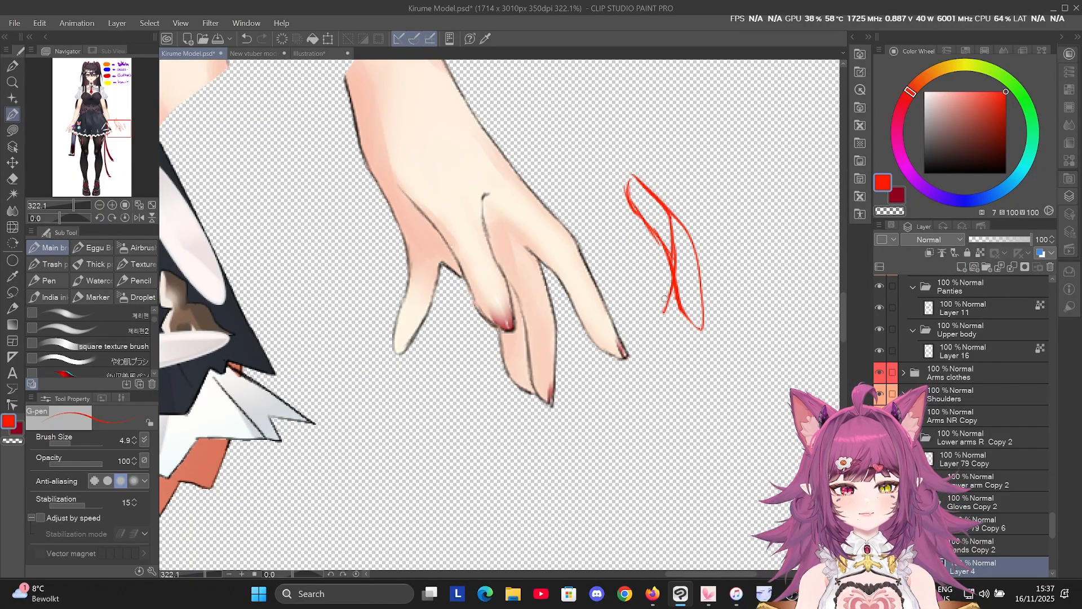
pyautogui.moveTo(675, 271)
pyautogui.mouseDown()
pyautogui.moveTo(638, 333)
pyautogui.moveTo(638, 295)
pyautogui.moveTo(671, 289)
pyautogui.moveTo(625, 189)
pyautogui.mouseUp()
pyautogui.hotkey('ctrl', 'z')
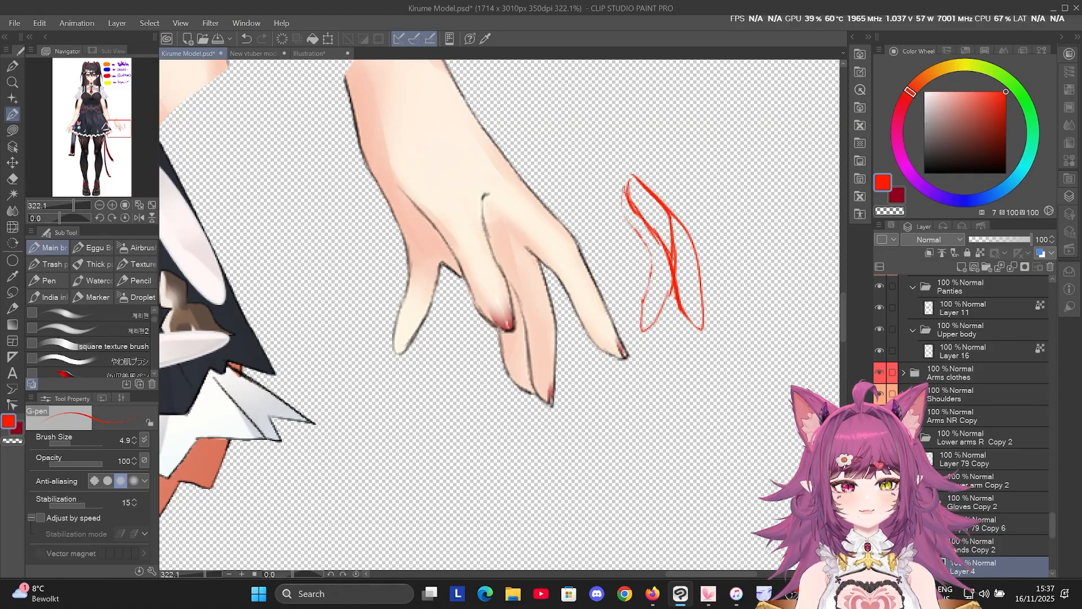
# Hide Layer 79 Copy 7 to view the bent finger sketch by itself, and show the layer again.
pyautogui.scroll(-3, 945, 516)
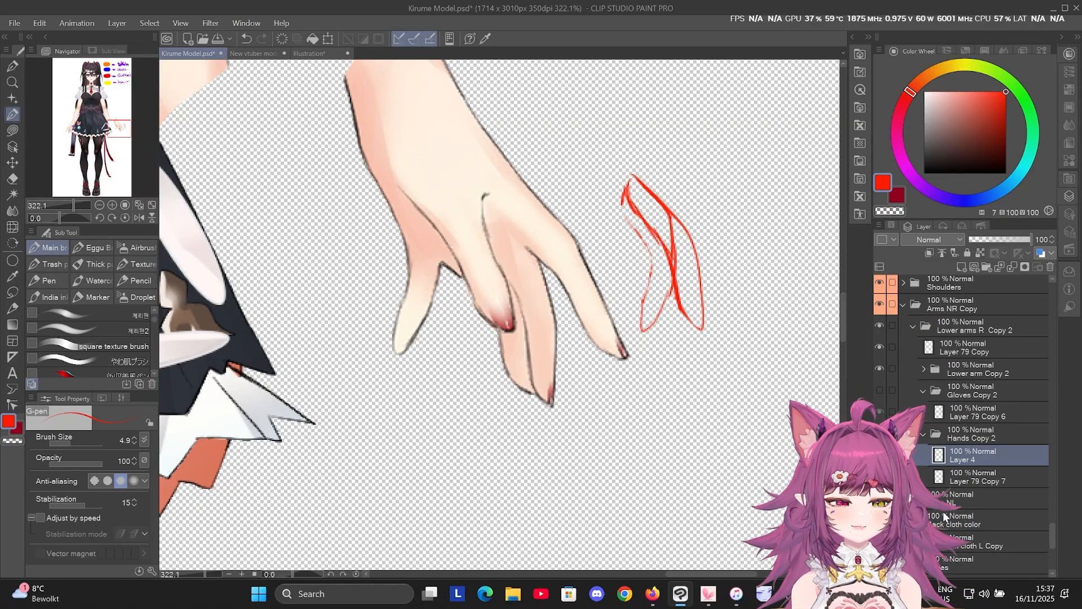
pyautogui.click(880, 476)
pyautogui.click(879, 476)
pyautogui.click(879, 477)
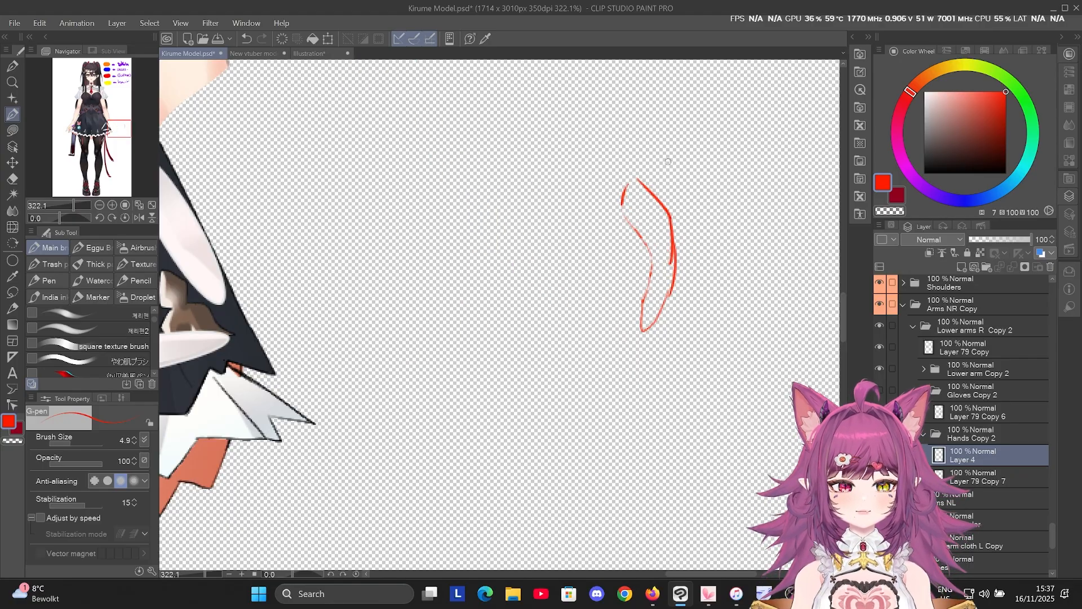
pyautogui.click(880, 476)
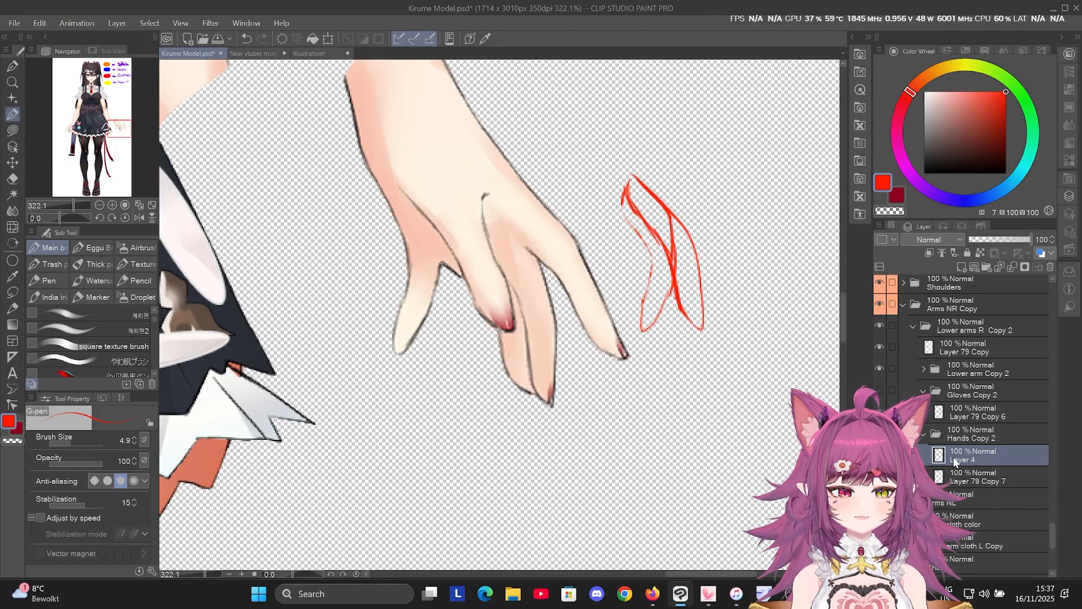
# Erase the red finger sketches from Layer 4 and Layer 79 Copy 7 with the Snap eraser at size 71.8.
pyautogui.press('e')
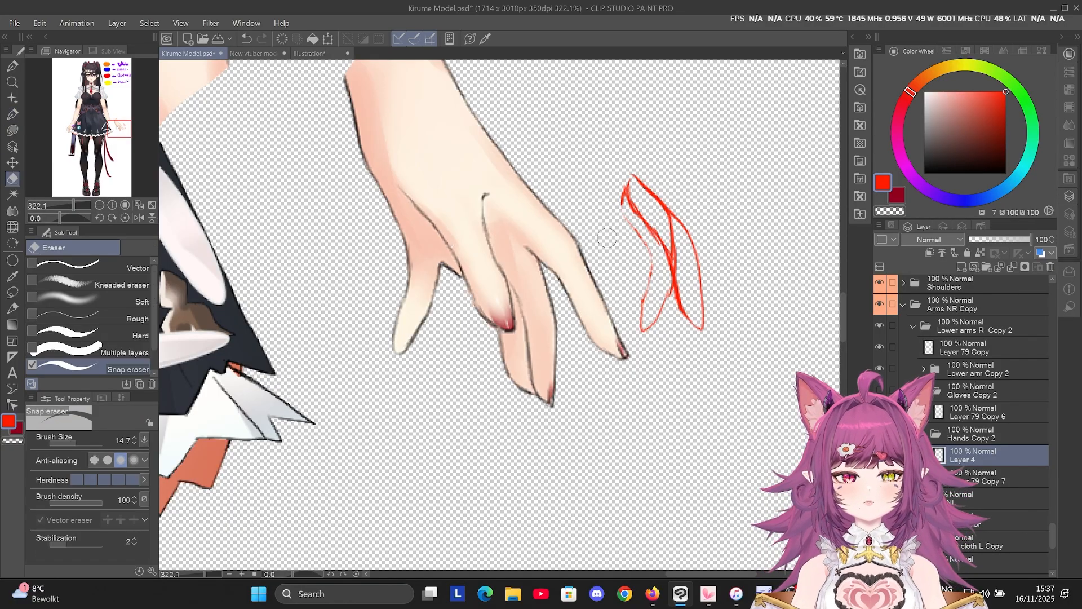
pyautogui.click(85, 443)
pyautogui.moveTo(662, 203); pyautogui.dragTo(683, 310)
pyautogui.click(966, 475)
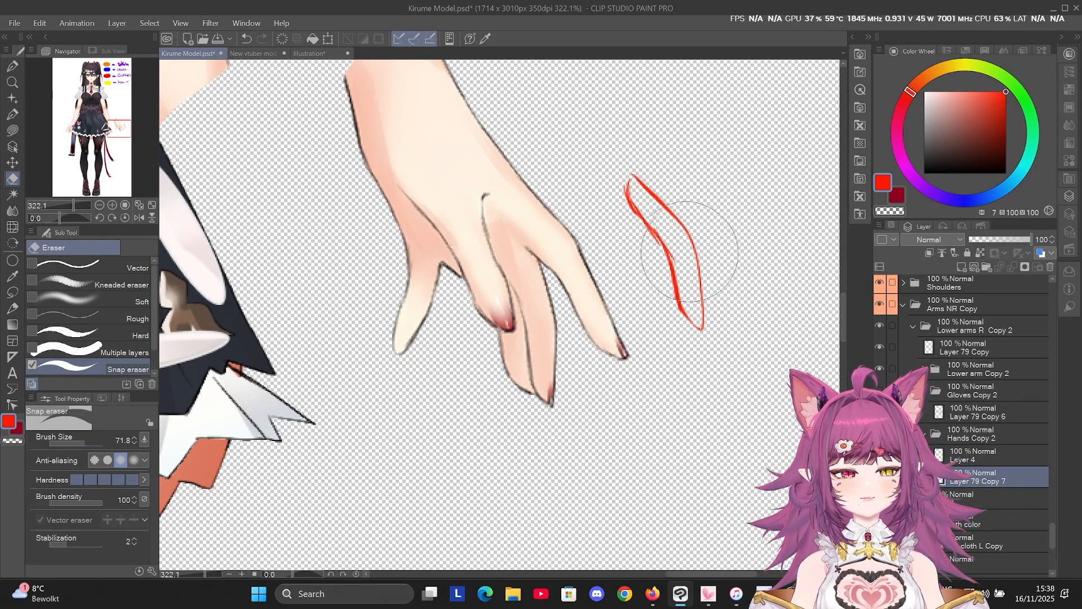
pyautogui.moveTo(626, 190); pyautogui.dragTo(700, 347)
# Move the detached hand back onto the end of its forearm and check it against the whole figure.
pyautogui.scroll(-5, 723, 366)
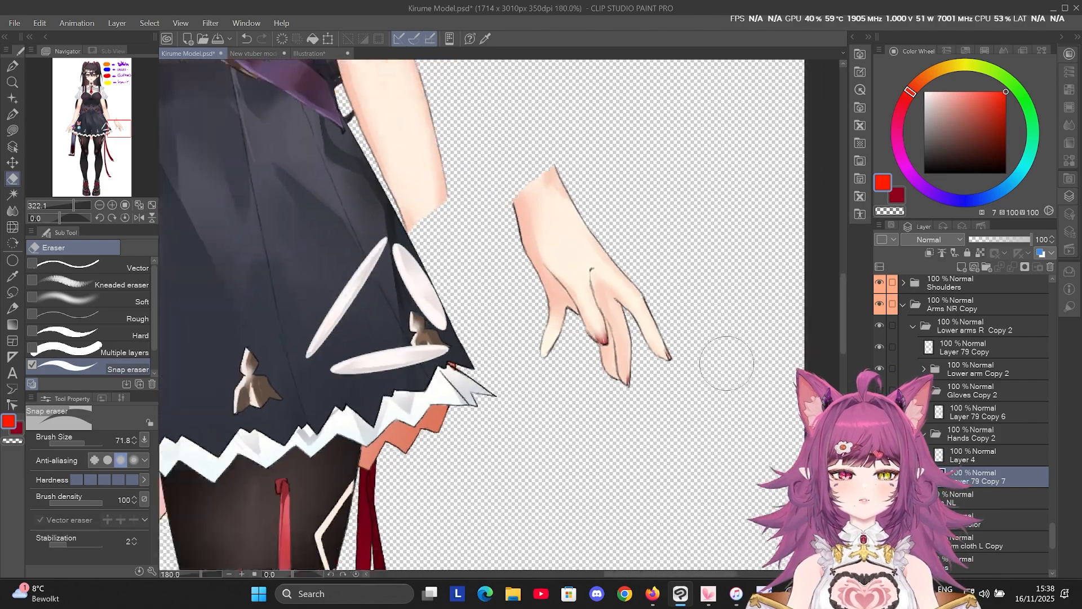
pyautogui.scroll(3, 723, 383)
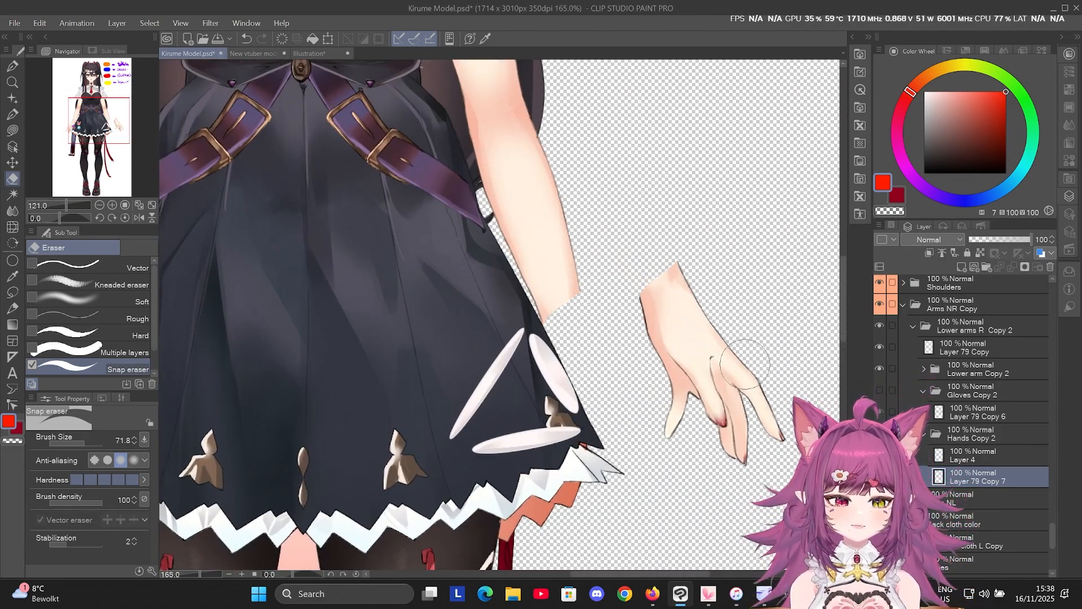
pyautogui.moveTo(746, 369); pyautogui.dragTo(648, 397)
pyautogui.scroll(-5, 671, 321)
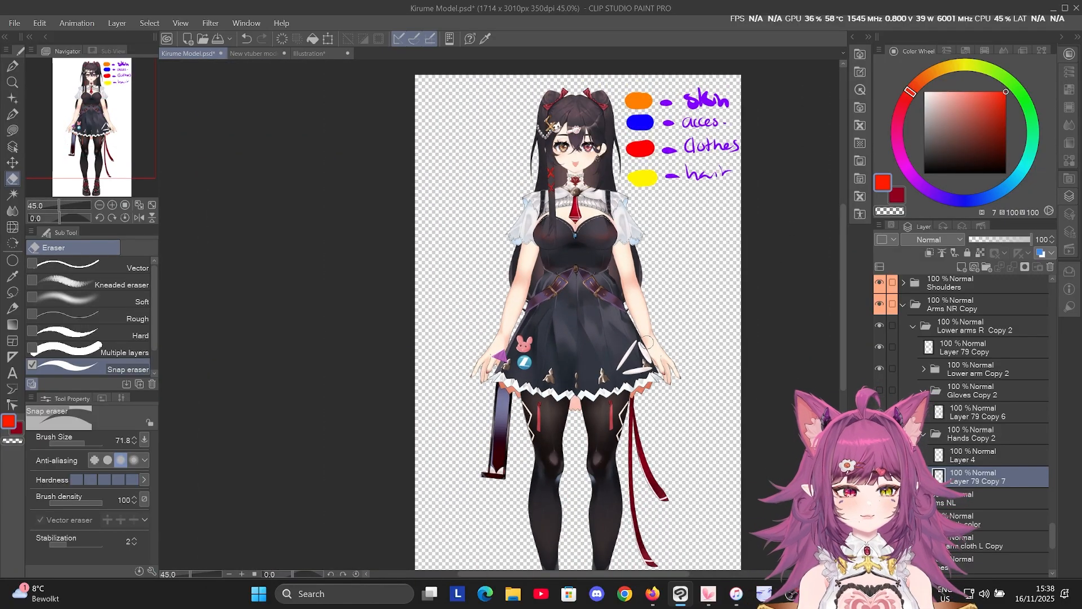
# Examine the whole model from the hair and face down to the skirt, stockings and shoes.
pyautogui.scroll(4, 646, 342)
pyautogui.scroll(-2, 653, 332)
pyautogui.scroll(2, 659, 321)
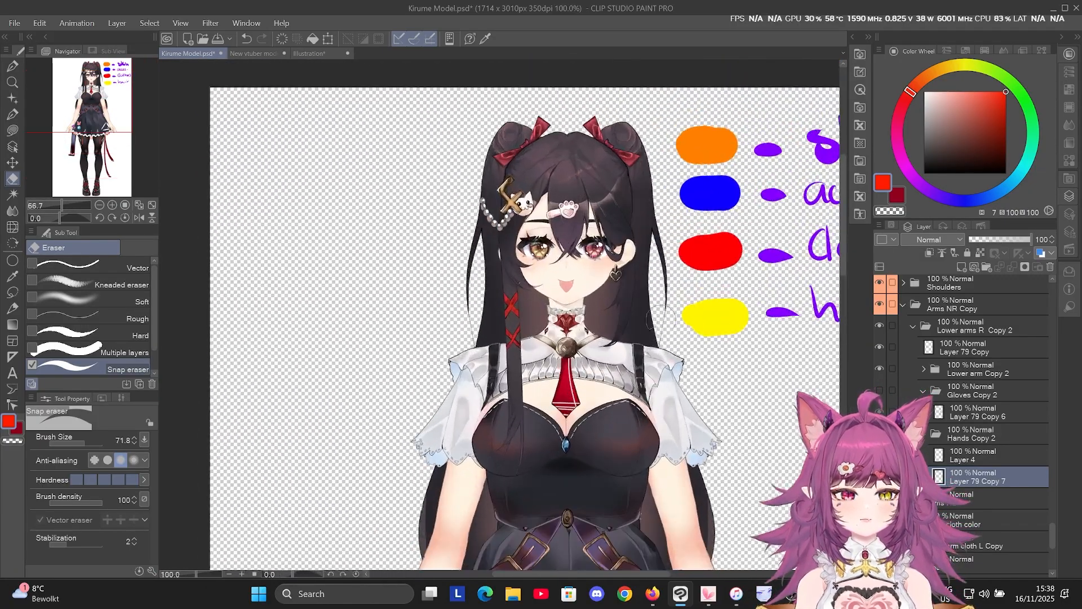
pyautogui.scroll(2, 659, 319)
pyautogui.scroll(-2, 620, 242)
pyautogui.scroll(1, 578, 167)
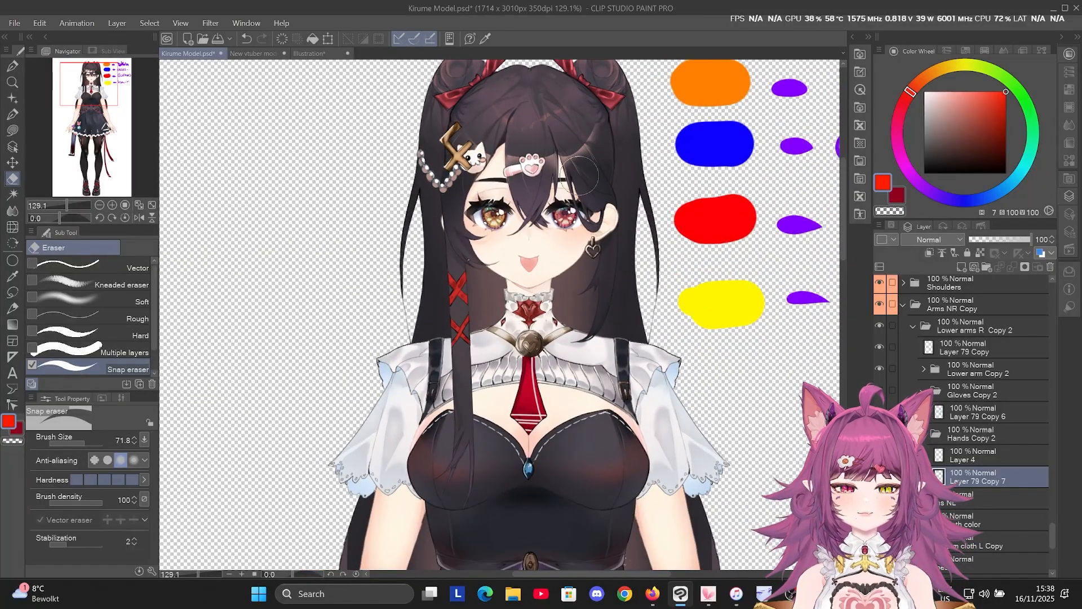
pyautogui.scroll(-5, 578, 175)
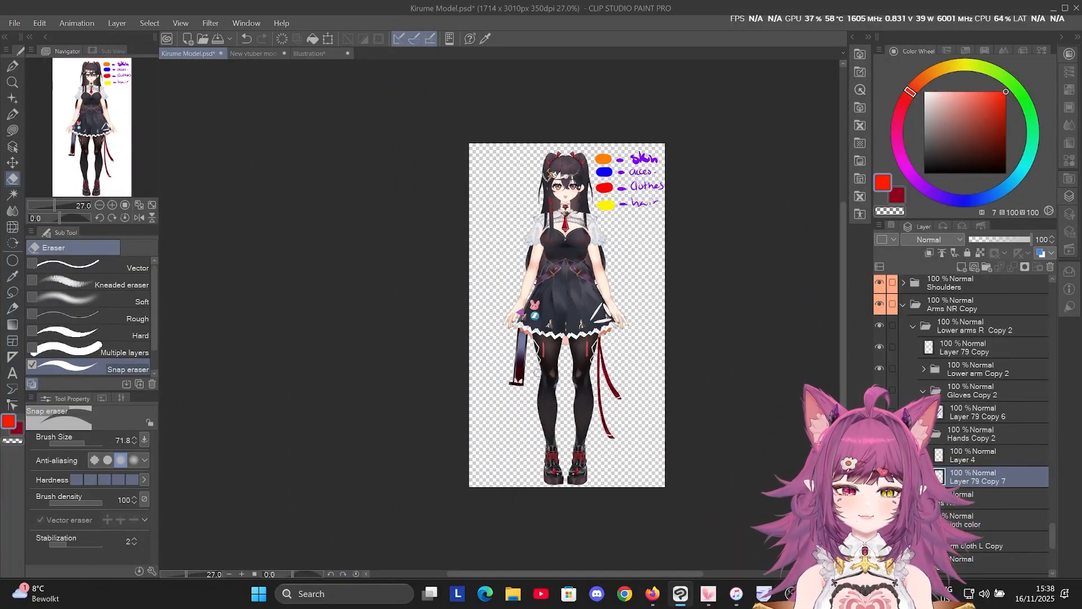
pyautogui.scroll(2, 537, 372)
pyautogui.scroll(1, 652, 368)
pyautogui.scroll(-2, 642, 383)
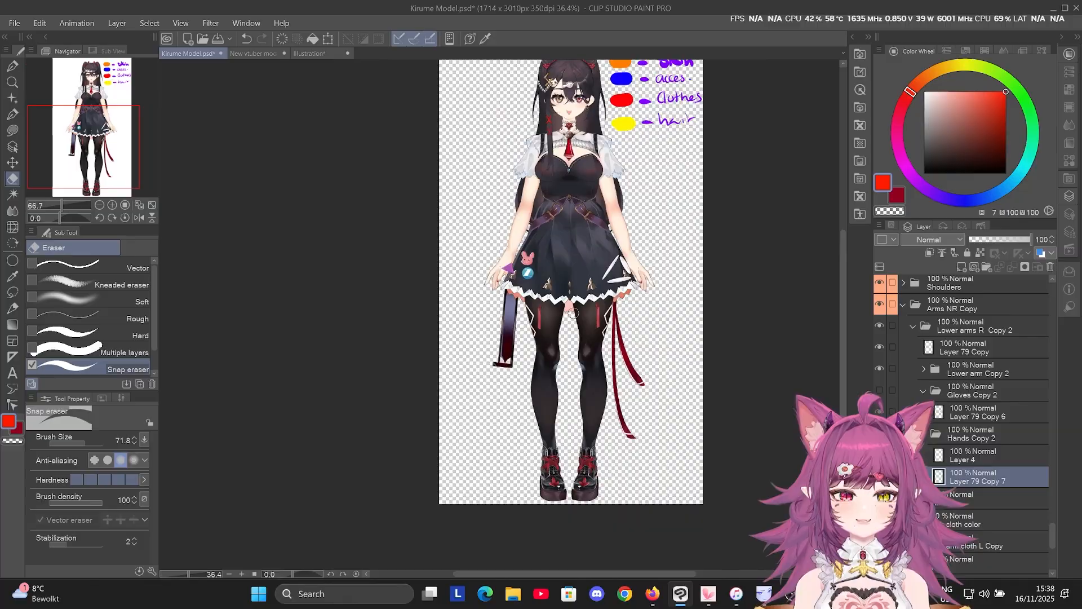
pyautogui.scroll(1, 632, 398)
pyautogui.scroll(1, 664, 354)
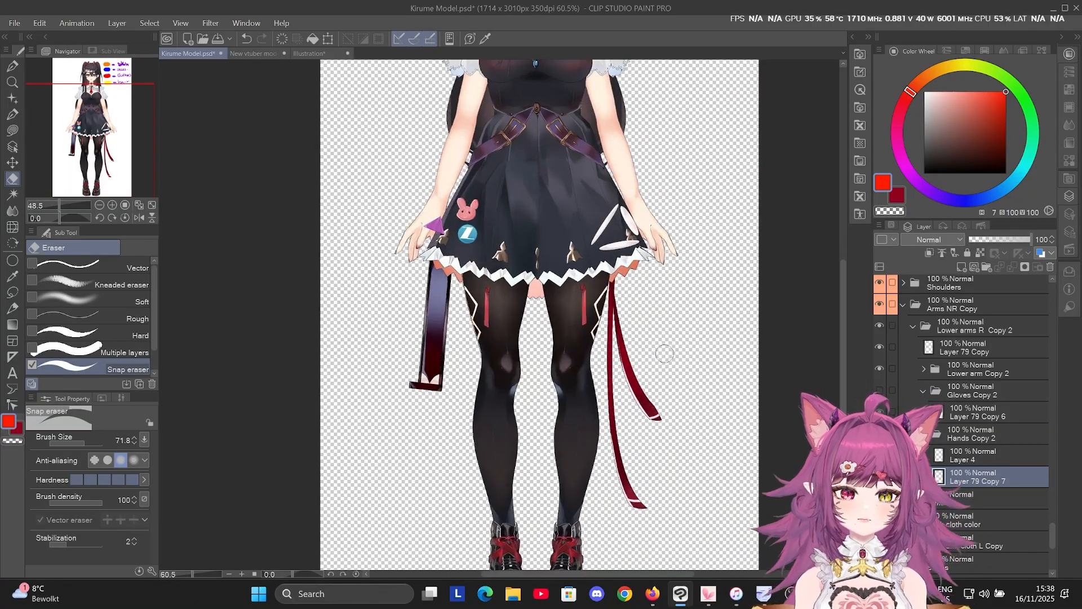
pyautogui.scroll(2, 642, 314)
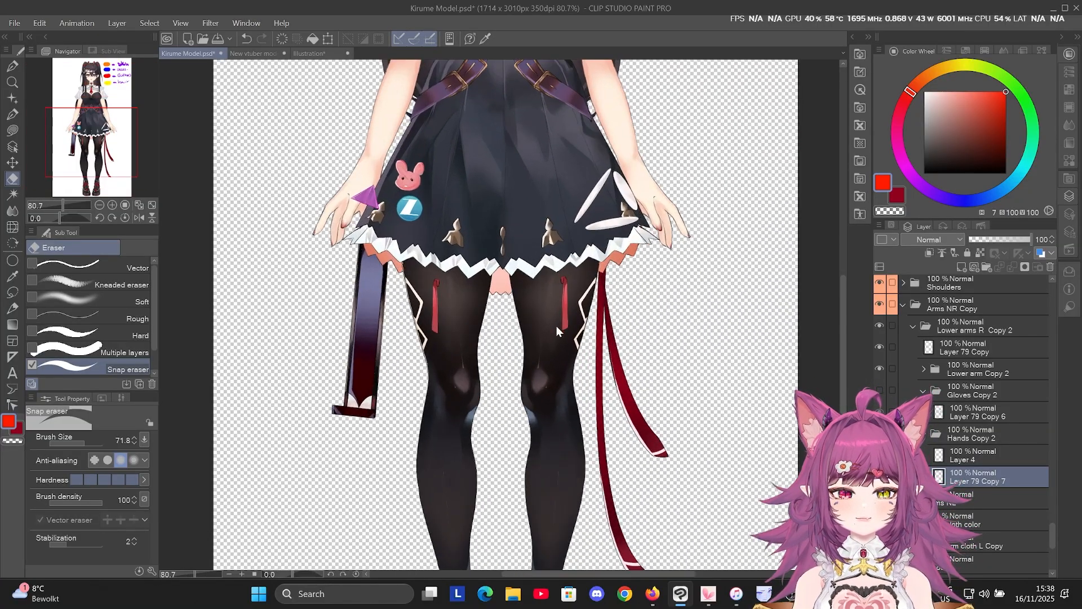
# Move the thigh and lower-leg stocking pieces of both legs out to the sides of the body.
pyautogui.moveTo(553, 329); pyautogui.dragTo(714, 321)
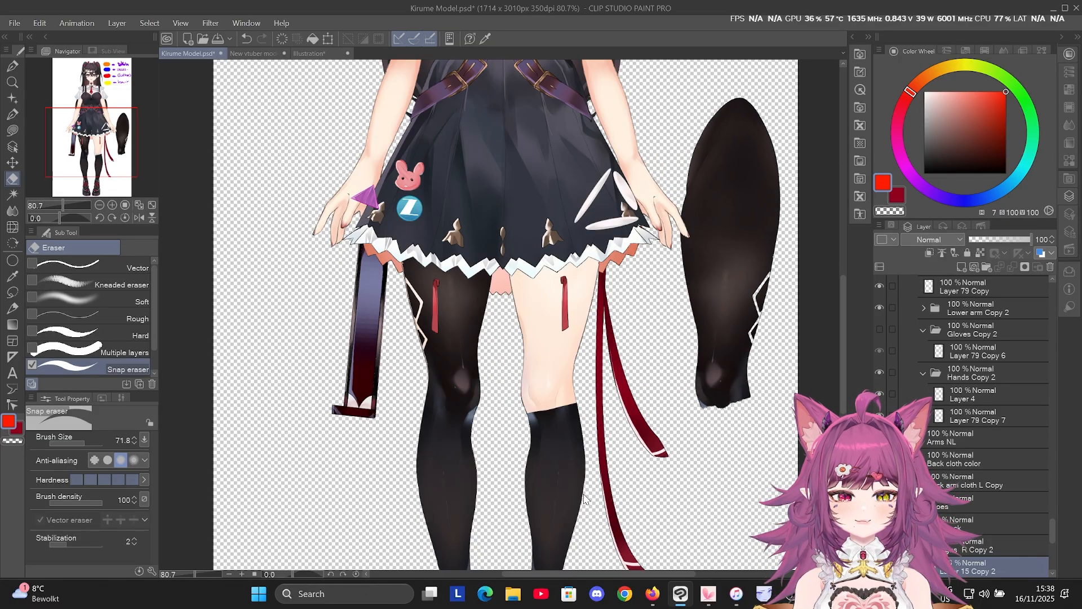
pyautogui.moveTo(570, 502); pyautogui.dragTo(737, 502)
pyautogui.scroll(-1, 478, 316)
pyautogui.scroll(-1, 478, 318)
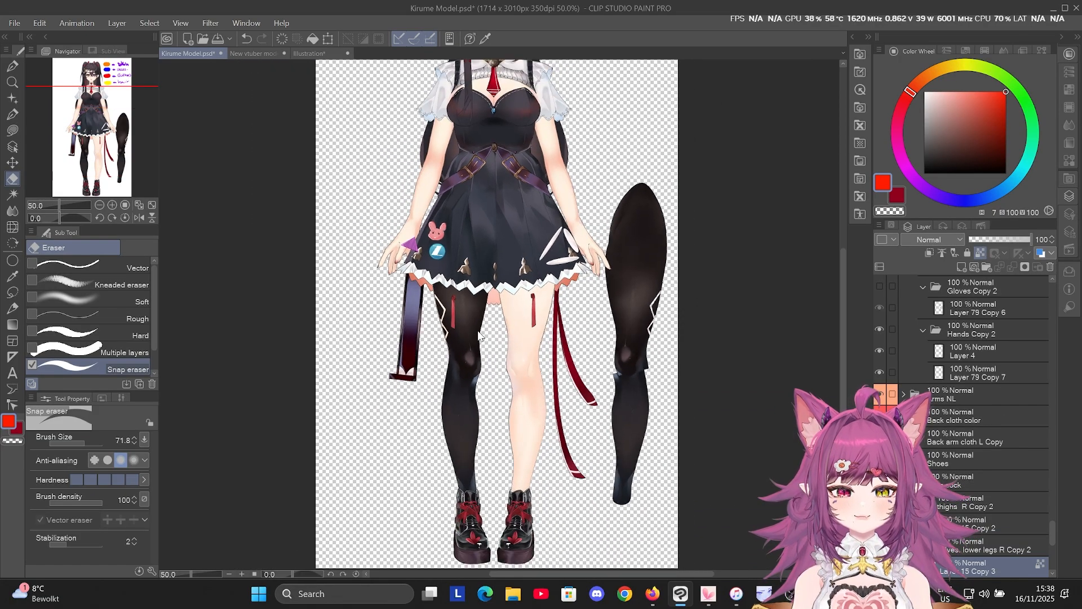
pyautogui.moveTo(445, 320); pyautogui.dragTo(377, 336)
pyautogui.moveTo(454, 430); pyautogui.dragTo(399, 462)
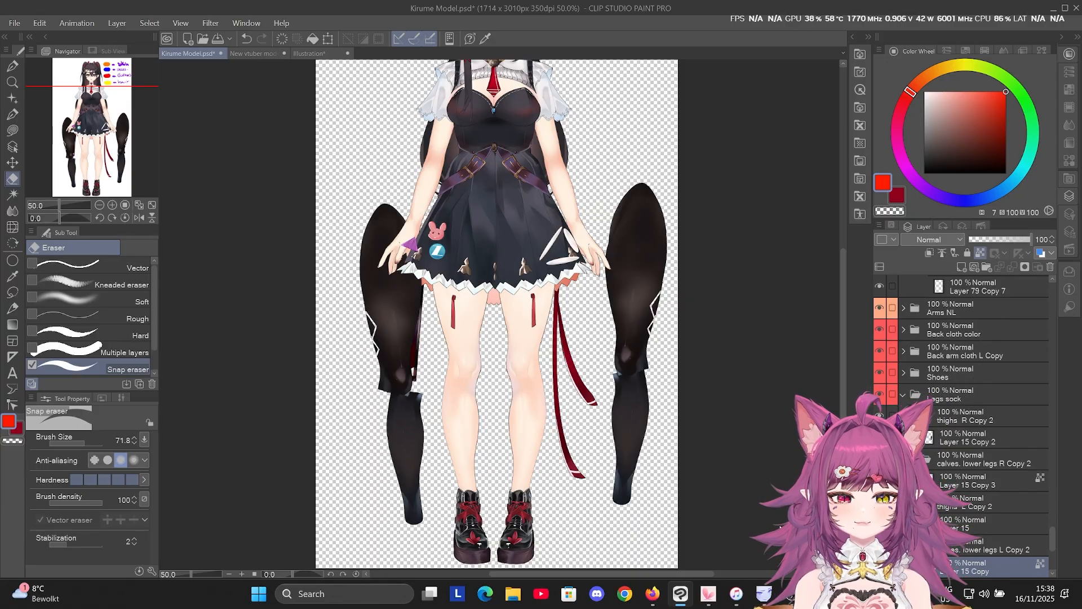
# Test-move the shoe nearer the red ribbons, and undo the moves of the shoe and all four stocking pieces.
pyautogui.moveTo(519, 528); pyautogui.dragTo(556, 529)
pyautogui.hotkey('ctrl', 'z')
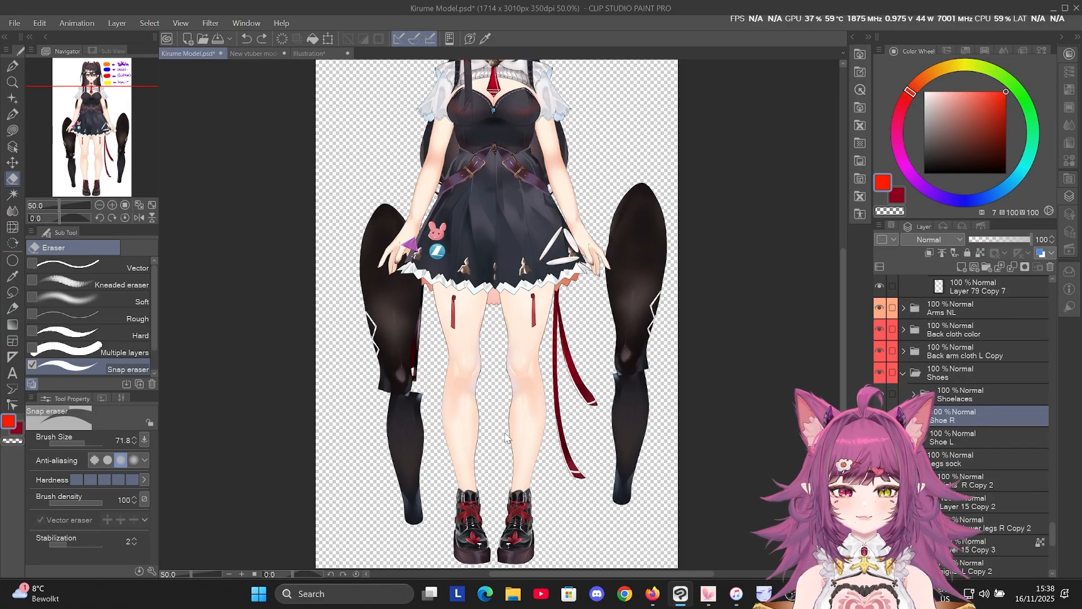
pyautogui.hotkey('ctrl', 'z')
pyautogui.hotkey('ctrl', 'z')
pyautogui.hotkey('ctrl', 'z')
pyautogui.hotkey('ctrl', 'z')
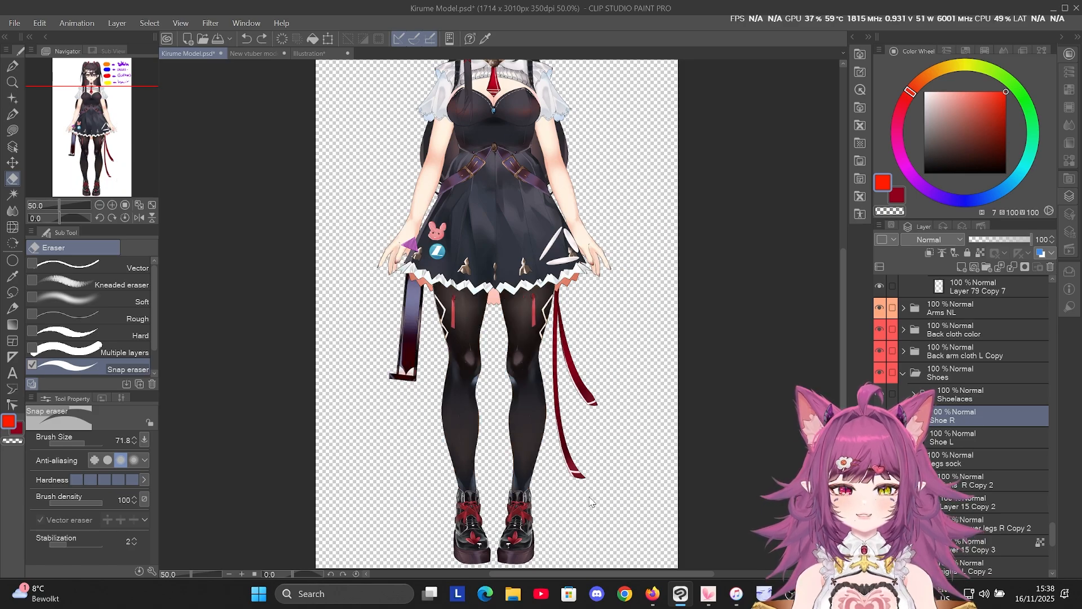
# Move the thigh and lower-leg stocking pieces of the leg beside the long red ribbons off the leg.
pyautogui.scroll(2, 651, 412)
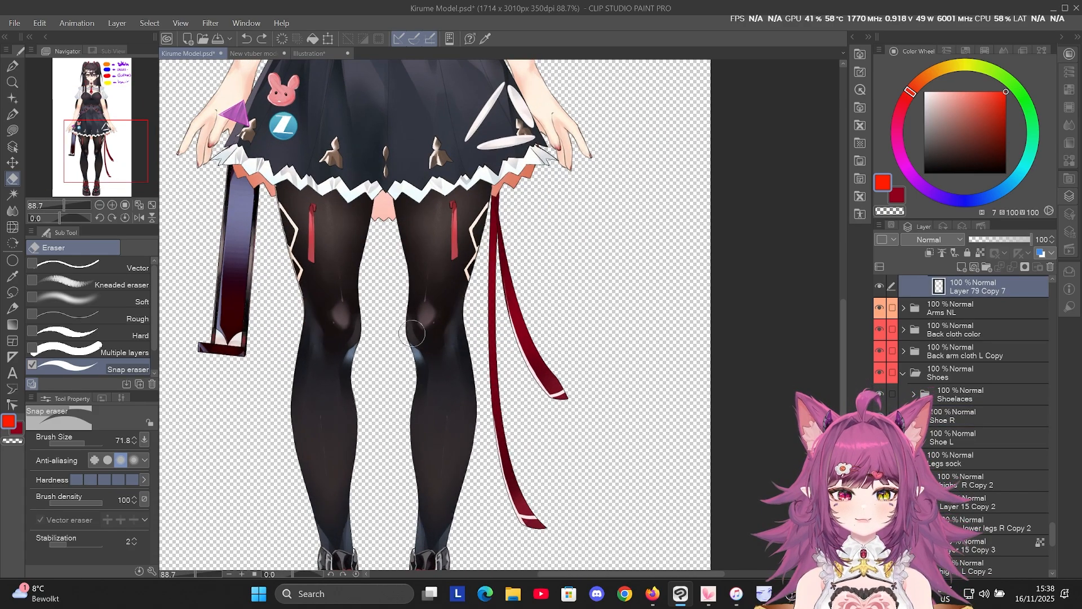
pyautogui.moveTo(444, 316); pyautogui.dragTo(605, 304)
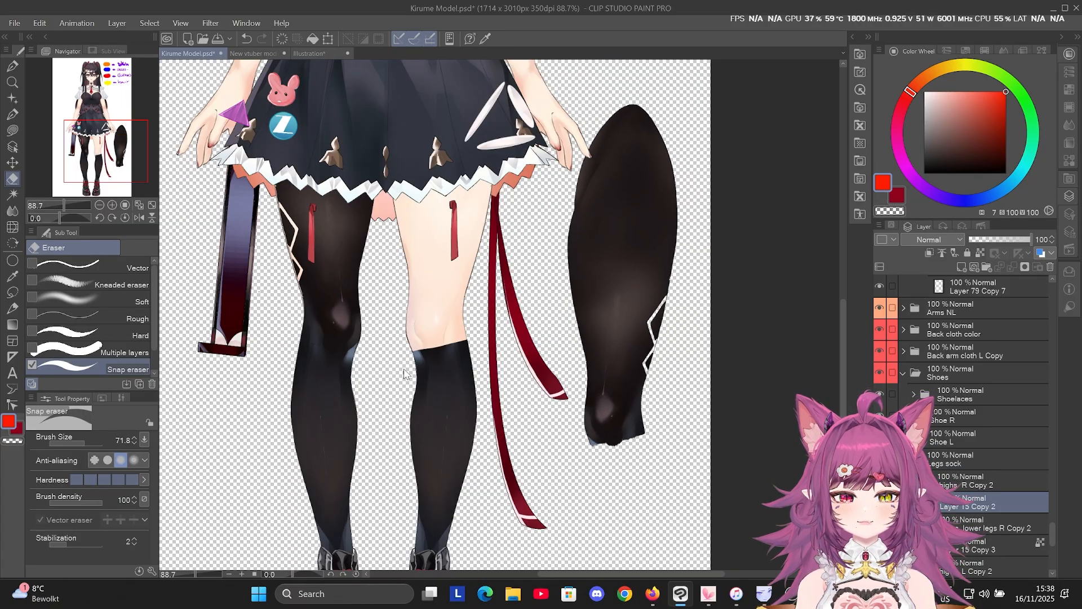
pyautogui.moveTo(421, 374); pyautogui.dragTo(547, 412)
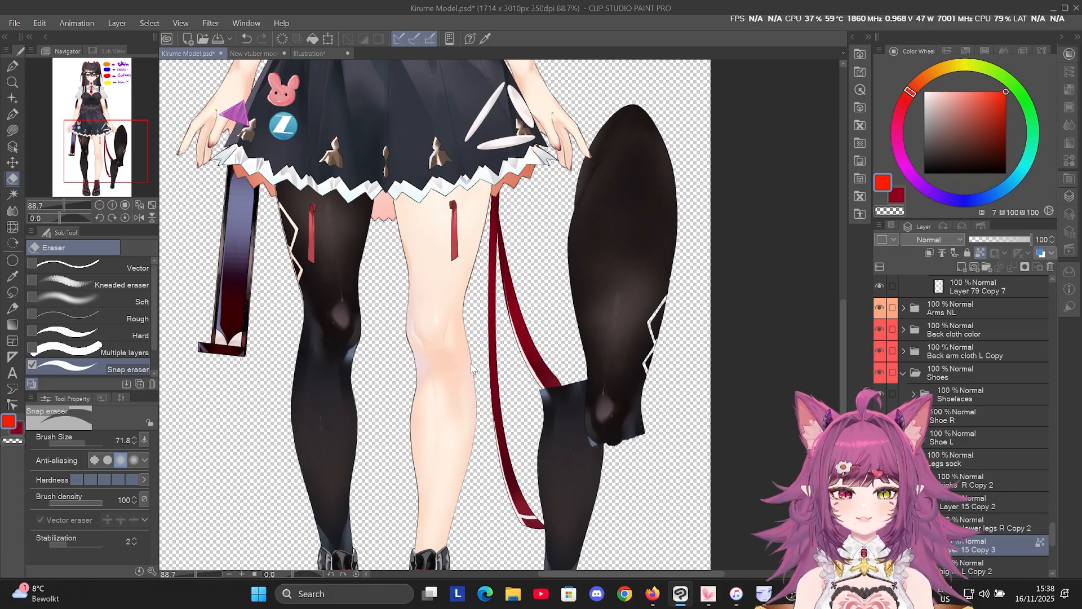
# Undo the moves of the thigh and lower-leg stocking pieces on the leg beside the long red ribbons.
pyautogui.hotkey('ctrl', 'z')
pyautogui.hotkey('ctrl', 'z')
pyautogui.hotkey('ctrl', 'z')
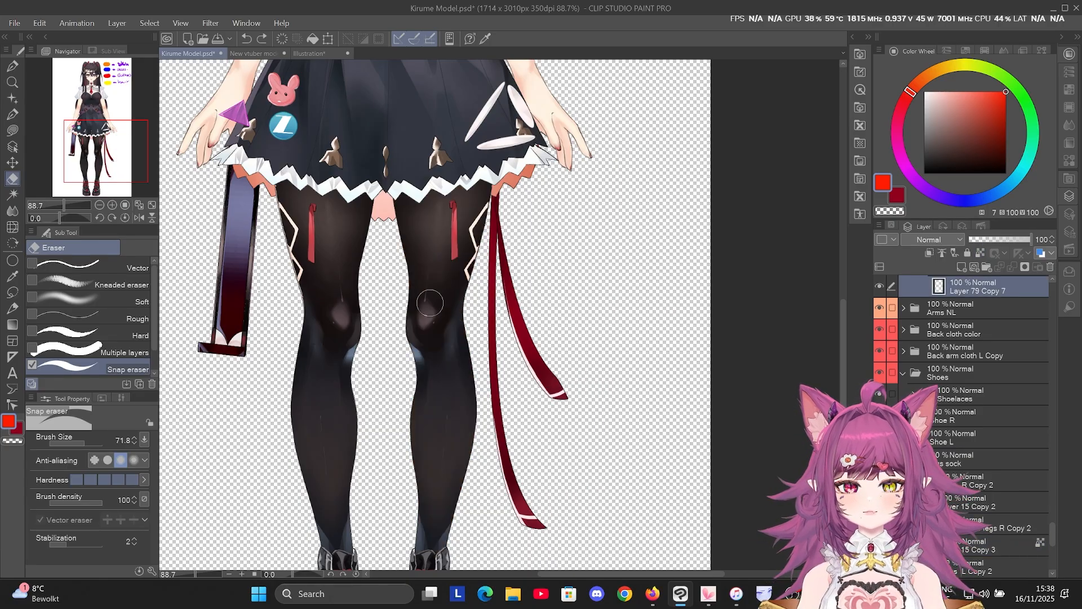
pyautogui.scroll(4, 405, 281)
pyautogui.moveTo(384, 299); pyautogui.dragTo(391, 302)
pyautogui.keyDown('ctrl'); pyautogui.click(477, 204); pyautogui.keyUp('ctrl')
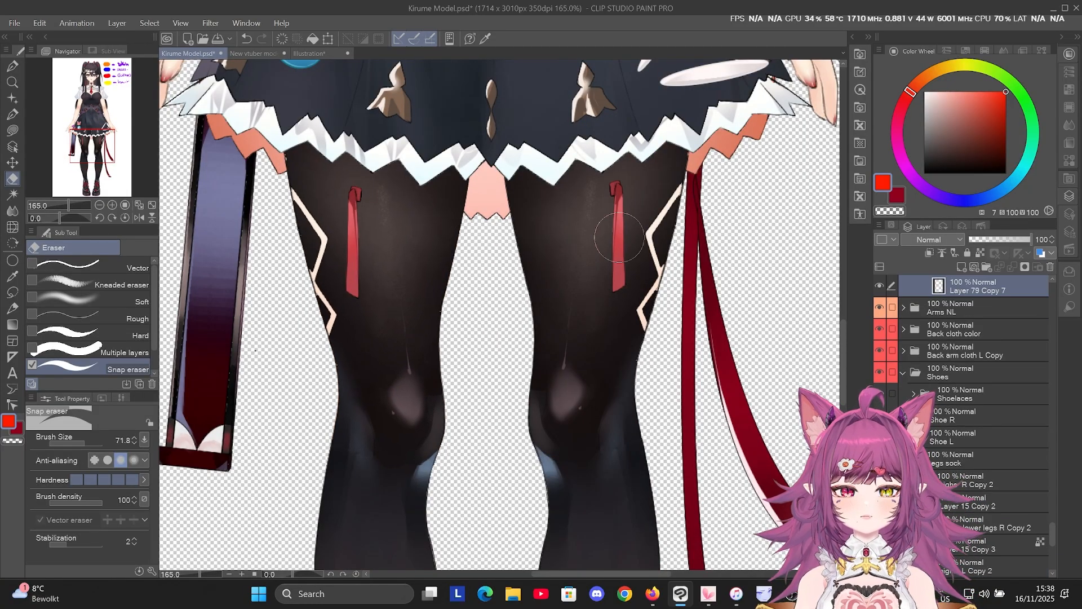
# Test-move the thigh stocking and the bare thigh off the leg beside the long red ribbons, and undo both moves.
pyautogui.scroll(-5, 561, 215)
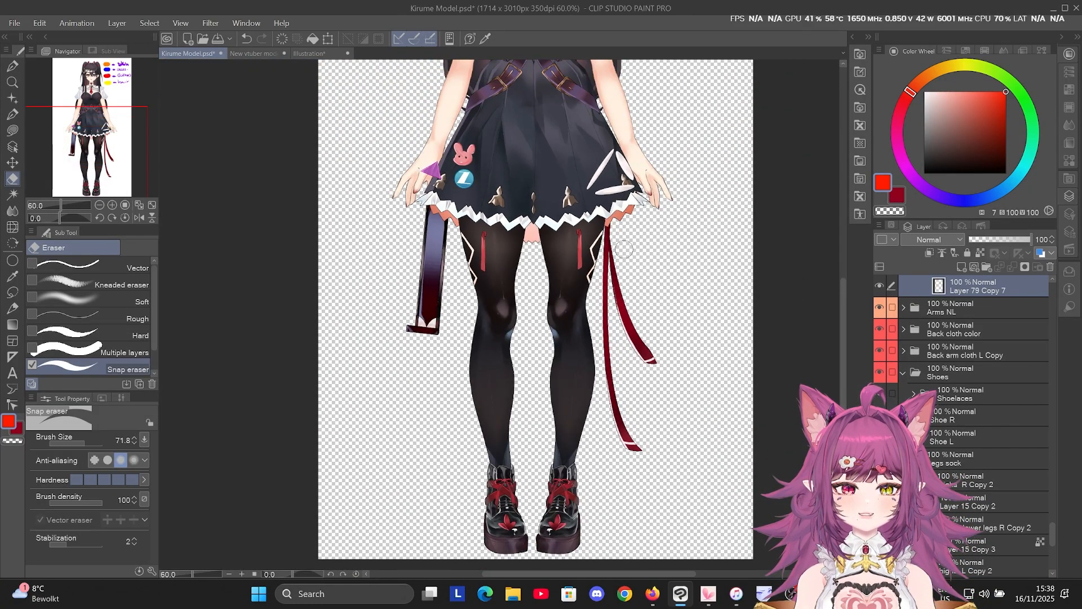
pyautogui.moveTo(563, 268); pyautogui.dragTo(651, 285)
pyautogui.moveTo(567, 299); pyautogui.dragTo(693, 518)
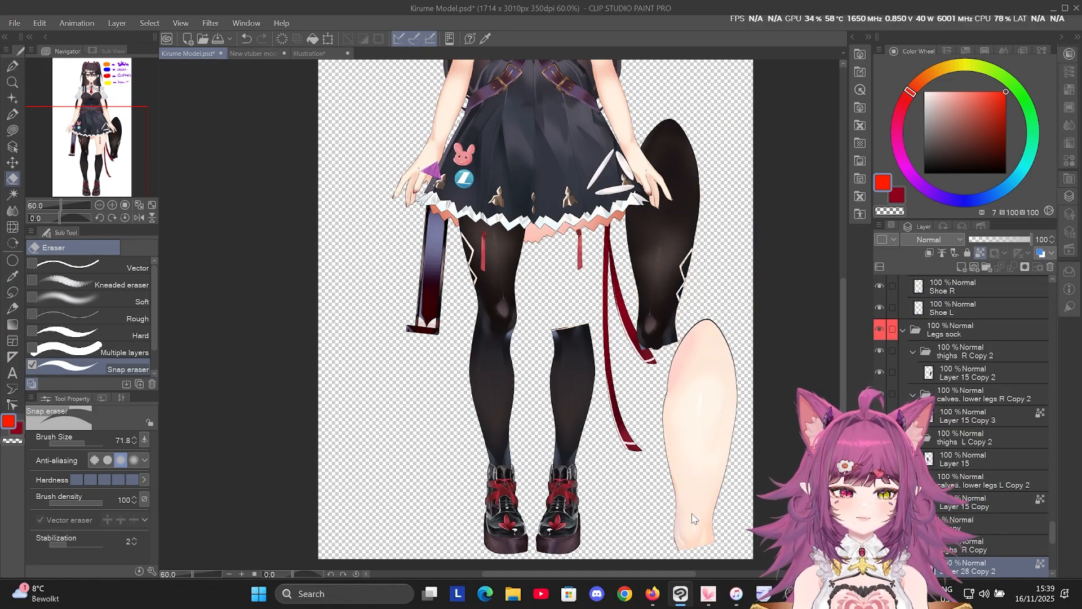
pyautogui.keyDown('ctrl'); pyautogui.keyDown('shift'); pyautogui.click(662, 280); pyautogui.keyUp('shift'); pyautogui.keyUp('ctrl')
pyautogui.hotkey('ctrl', 'z')
pyautogui.hotkey('ctrl', 'z')
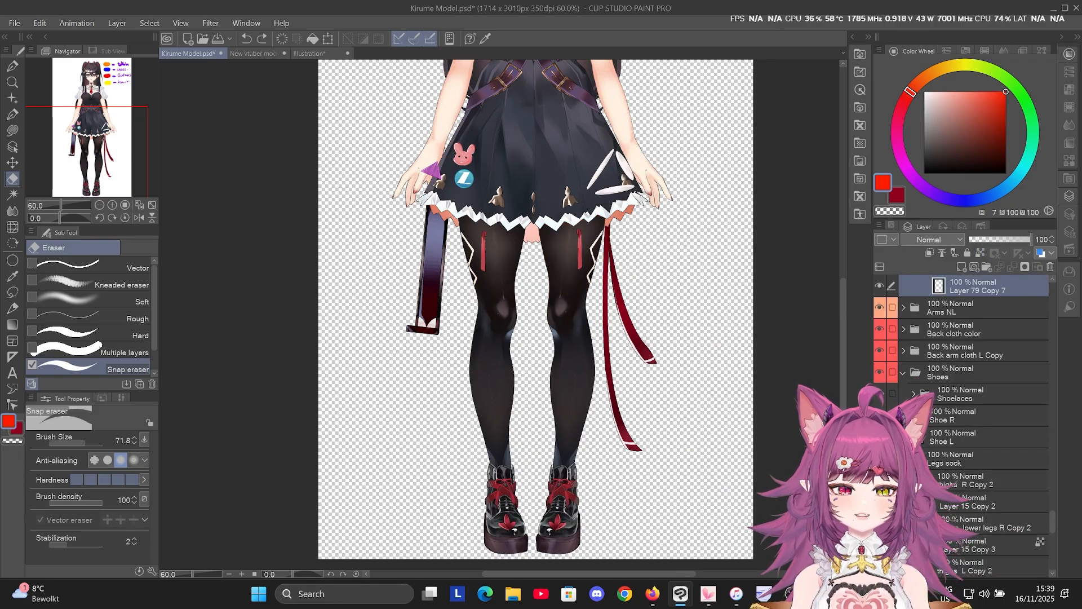
# Test-move the Shoe R part away from its leg and undo the move.
pyautogui.scroll(5, 544, 200)
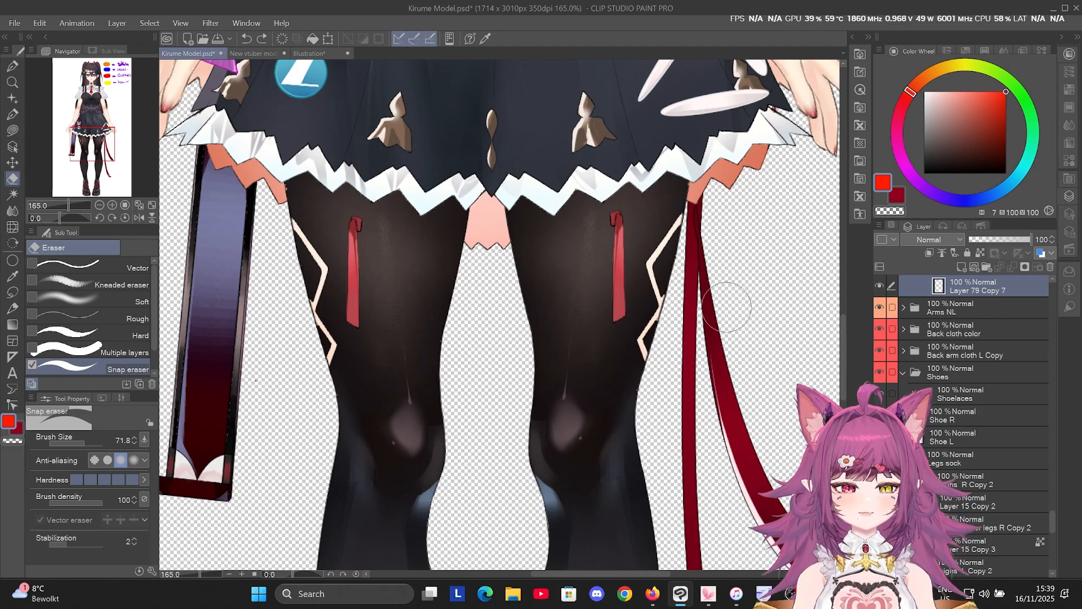
pyautogui.scroll(-3, 643, 192)
pyautogui.scroll(-3, 643, 191)
pyautogui.scroll(2, 617, 141)
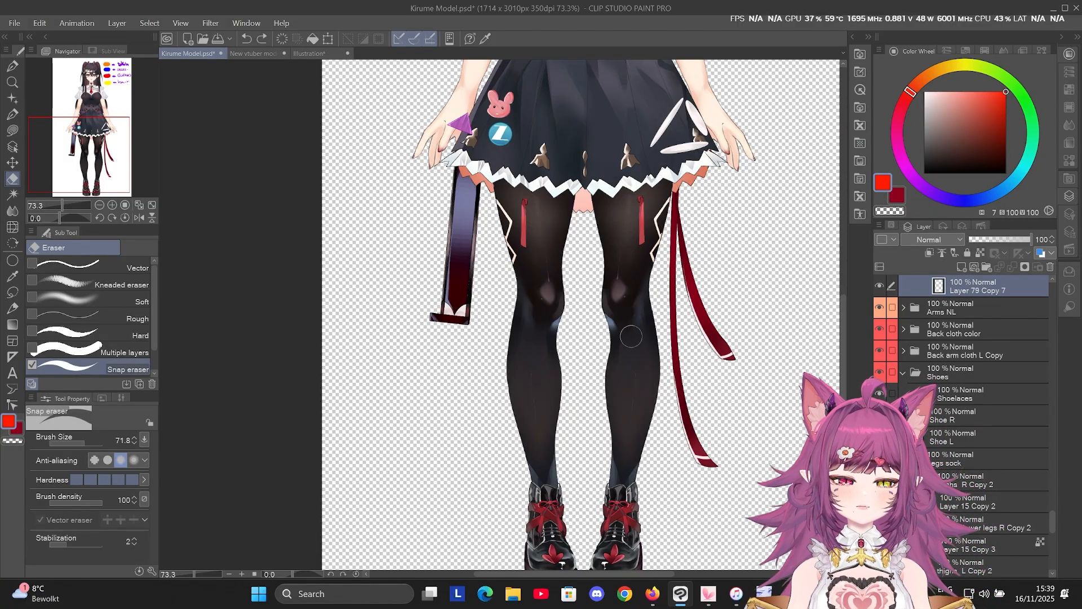
pyautogui.scroll(5, 631, 336)
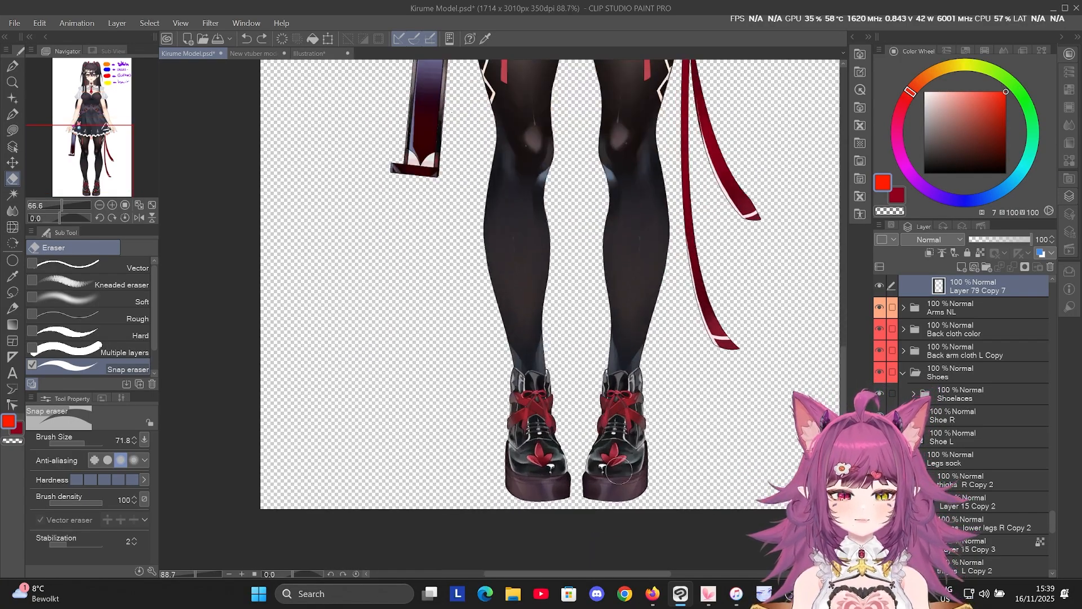
pyautogui.scroll(2, 631, 480)
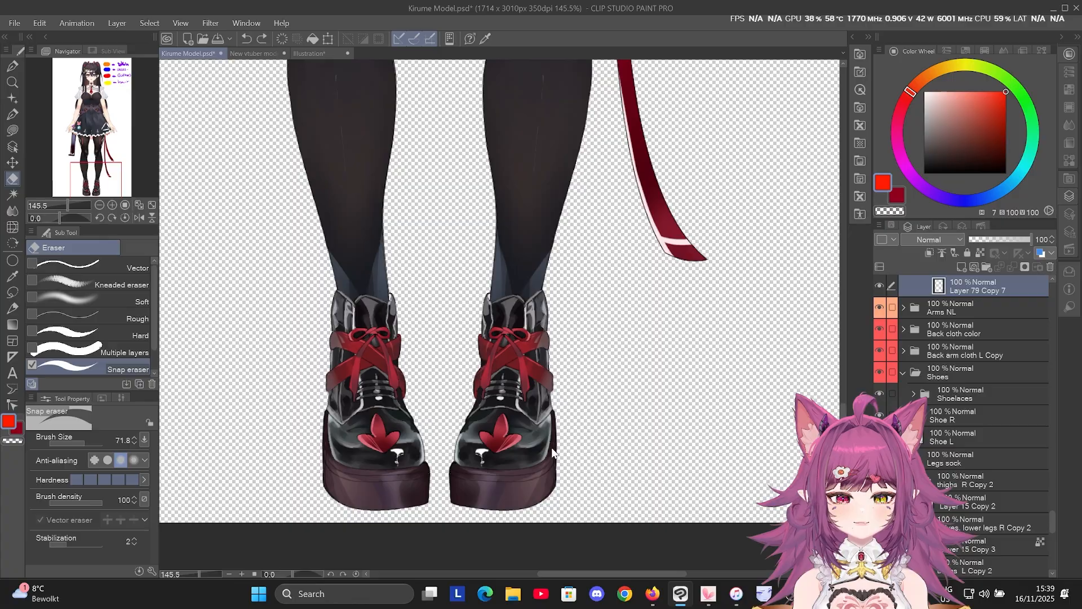
pyautogui.moveTo(535, 451); pyautogui.dragTo(731, 453)
pyautogui.hotkey('ctrl', 'z')
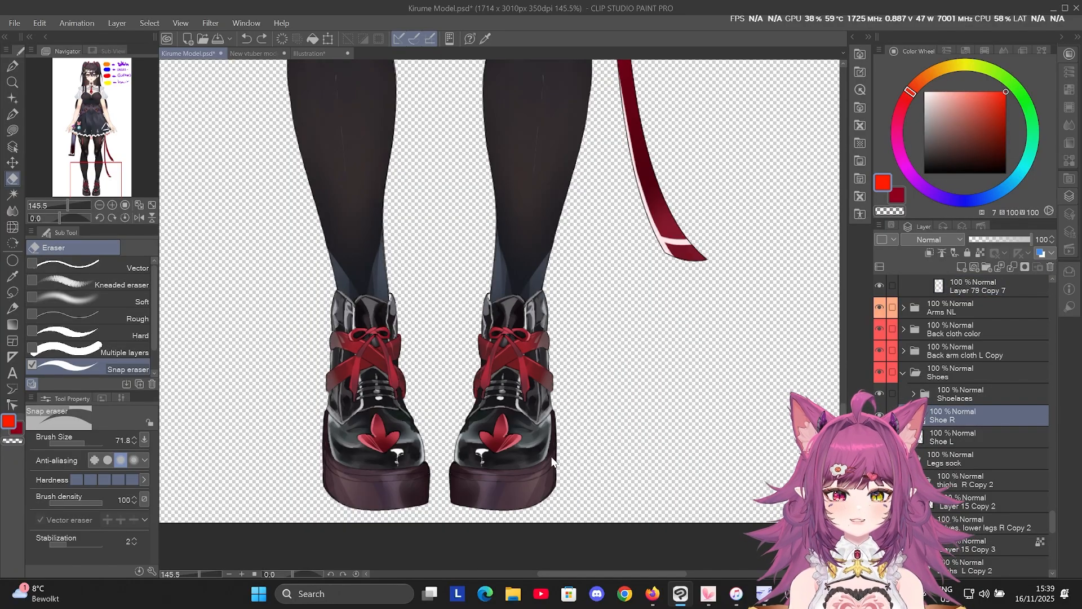
pyautogui.hotkey('ctrl', 'z')
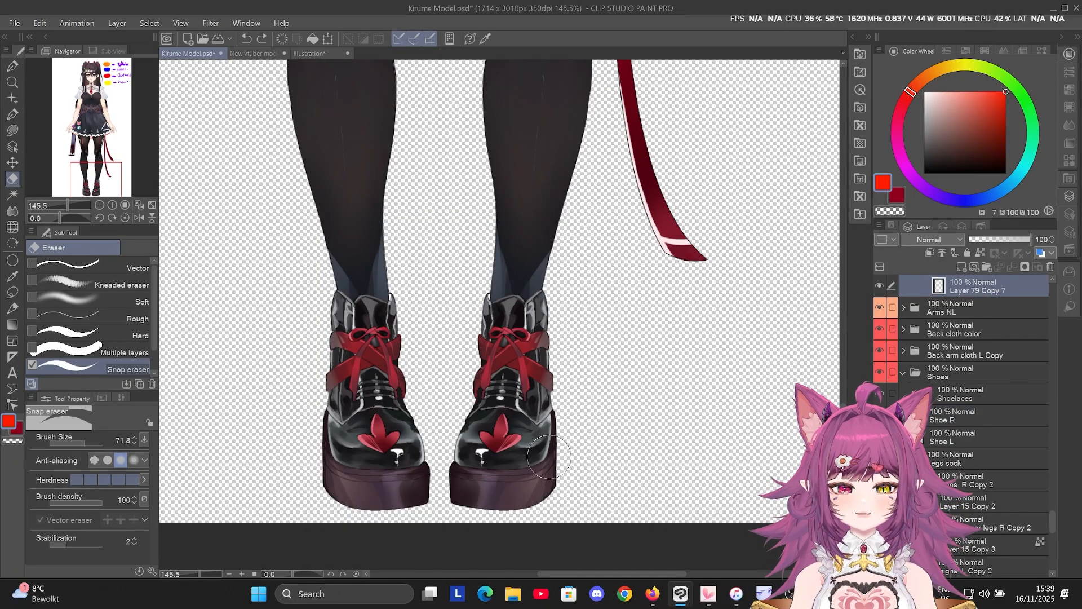
pyautogui.hotkey('ctrl', 'y')
pyautogui.hotkey('ctrl', 'z')
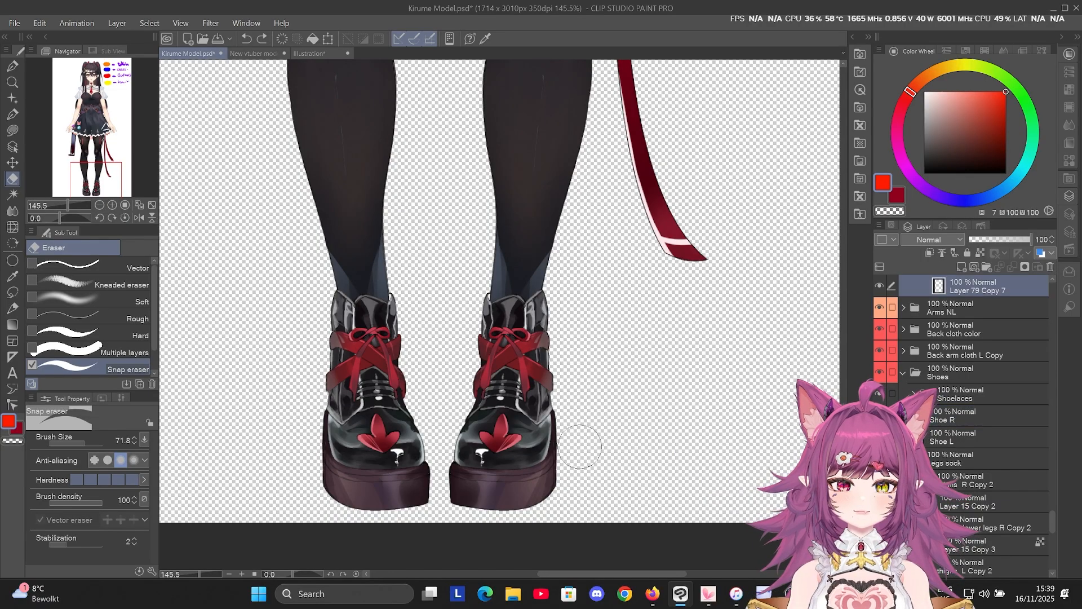
# Examine the shoes up close and the whole model from the hair down to the feet.
pyautogui.scroll(-2, 672, 441)
pyautogui.scroll(2, 672, 442)
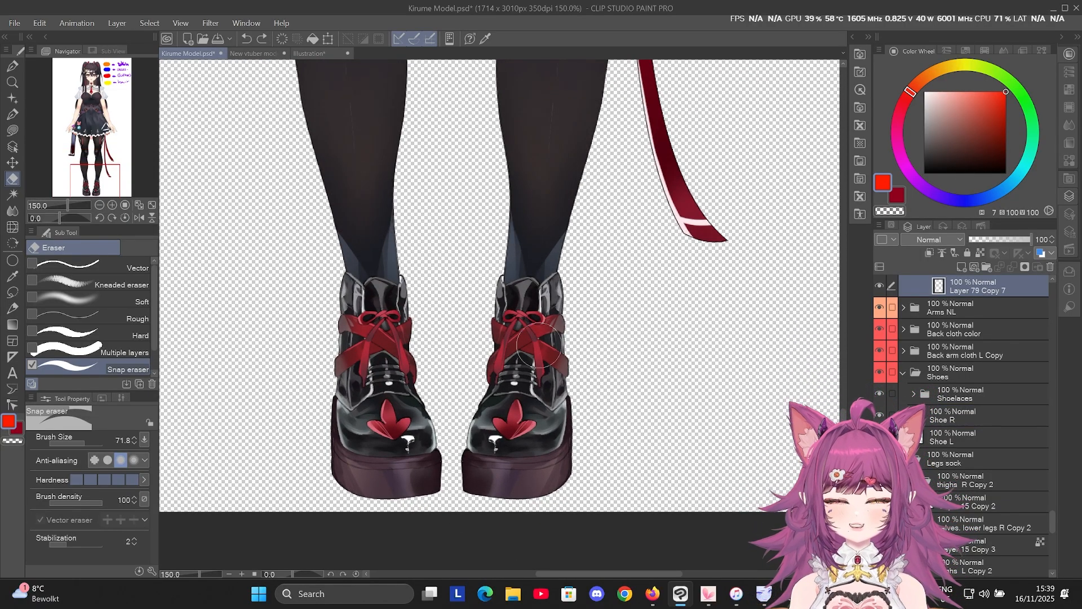
pyautogui.scroll(-4, 540, 344)
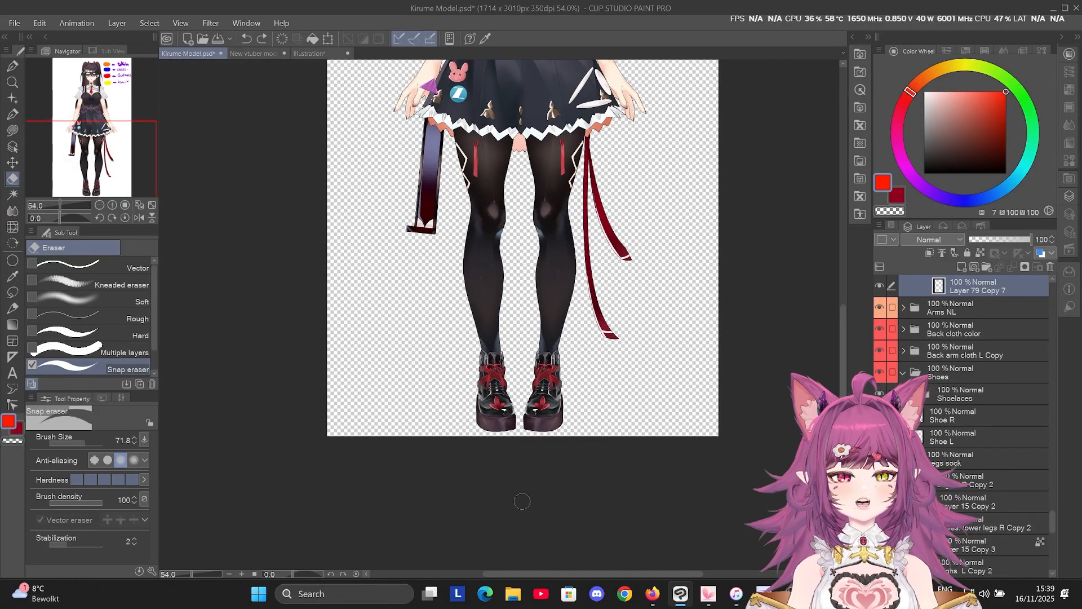
pyautogui.scroll(-2, 522, 501)
pyautogui.scroll(2, 546, 294)
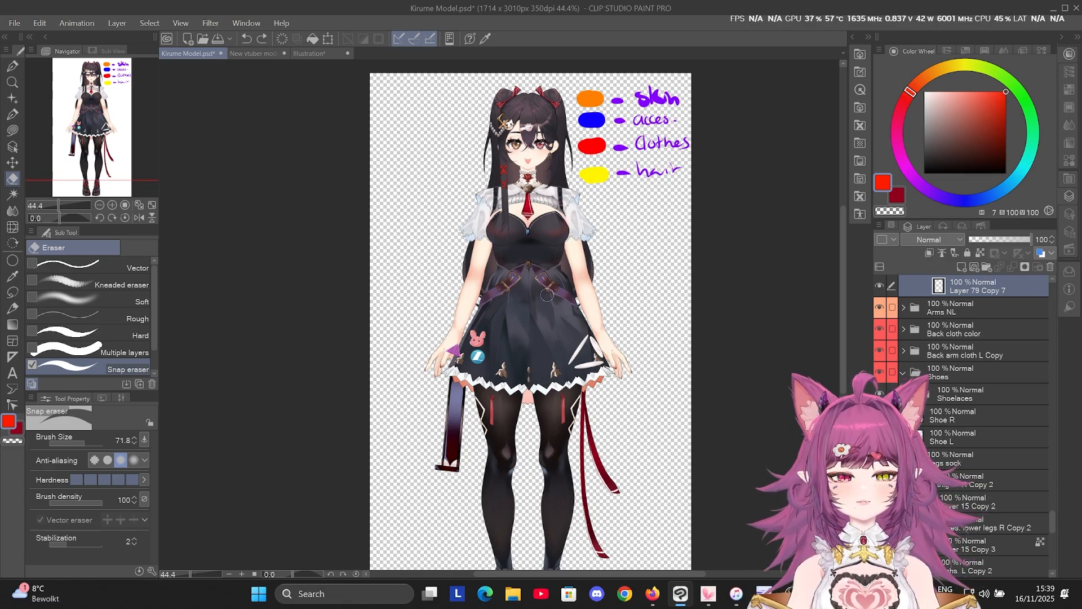
pyautogui.scroll(-2, 561, 262)
pyautogui.scroll(3, 449, 462)
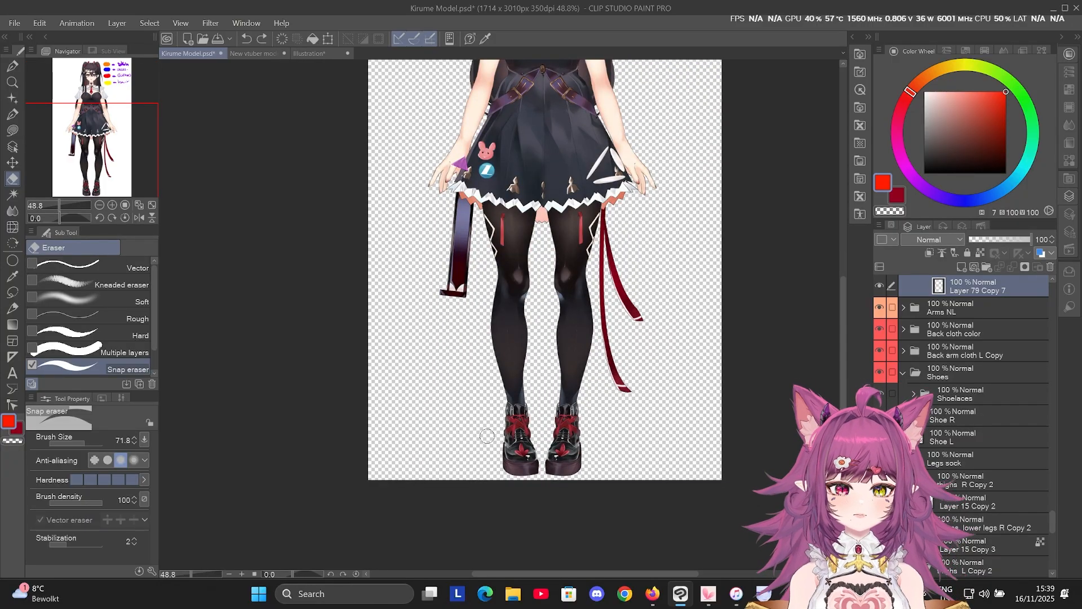
# Move the hanging lace ends on the Shoelace R layer off the shoe into the gap between the legs.
pyautogui.scroll(5, 514, 423)
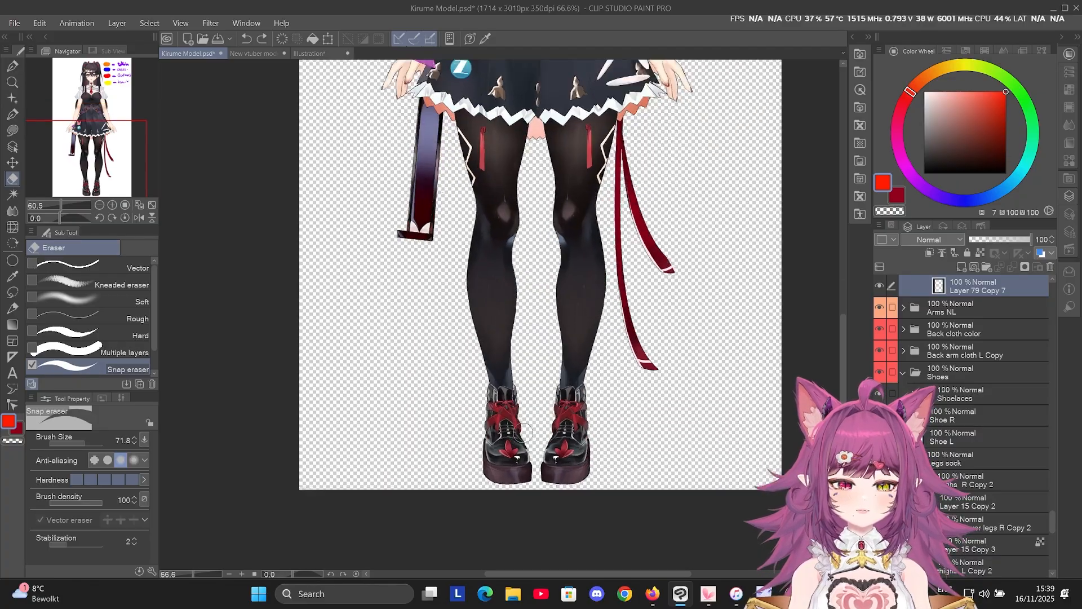
pyautogui.keyDown('ctrl'); pyautogui.keyDown('shift'); pyautogui.click(606, 429); pyautogui.keyUp('shift'); pyautogui.keyUp('ctrl')
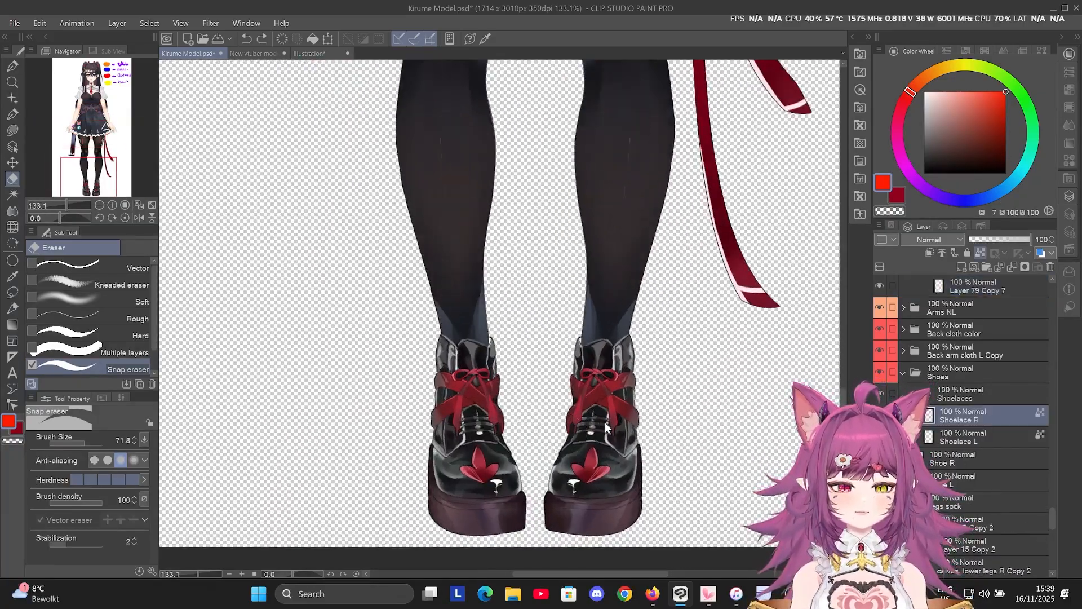
pyautogui.keyDown('ctrl'); pyautogui.keyDown('shift'); pyautogui.click(573, 432); pyautogui.keyUp('shift'); pyautogui.keyUp('ctrl')
pyautogui.scroll(2, 688, 459)
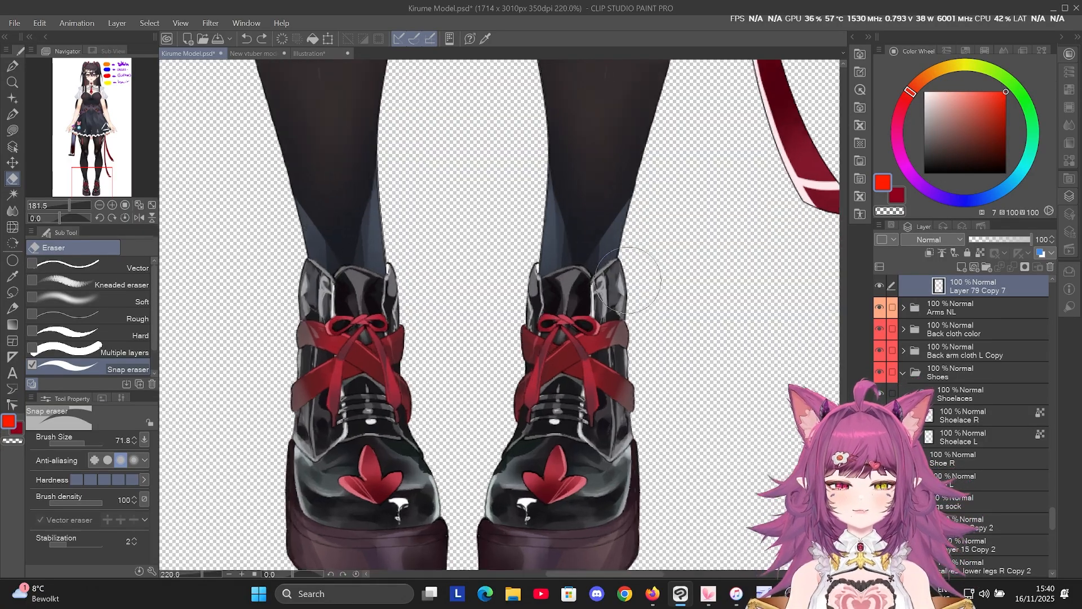
pyautogui.scroll(5, 609, 338)
pyautogui.keyDown('ctrl'); pyautogui.keyDown('shift'); pyautogui.click(644, 363); pyautogui.keyUp('shift'); pyautogui.keyUp('ctrl')
pyautogui.moveTo(635, 360); pyautogui.dragTo(482, 275)
pyautogui.scroll(-1, 568, 259)
pyautogui.scroll(-3, 576, 225)
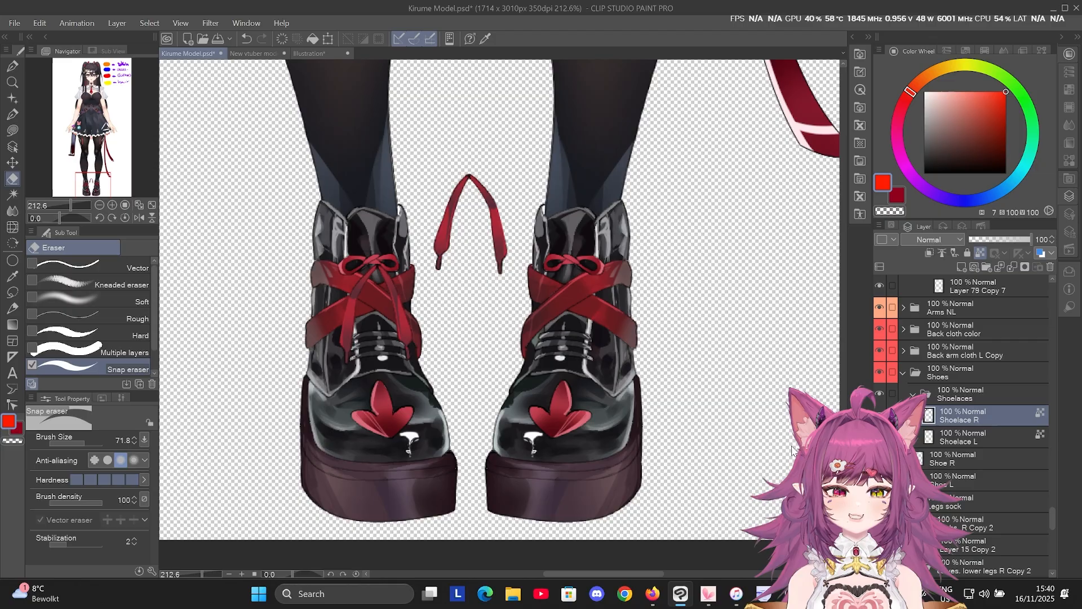
# Check the Shoelace R and Shoelace L layers by toggling their visibility, and undo the move of the hanging lace ends.
pyautogui.click(880, 415)
pyautogui.click(879, 414)
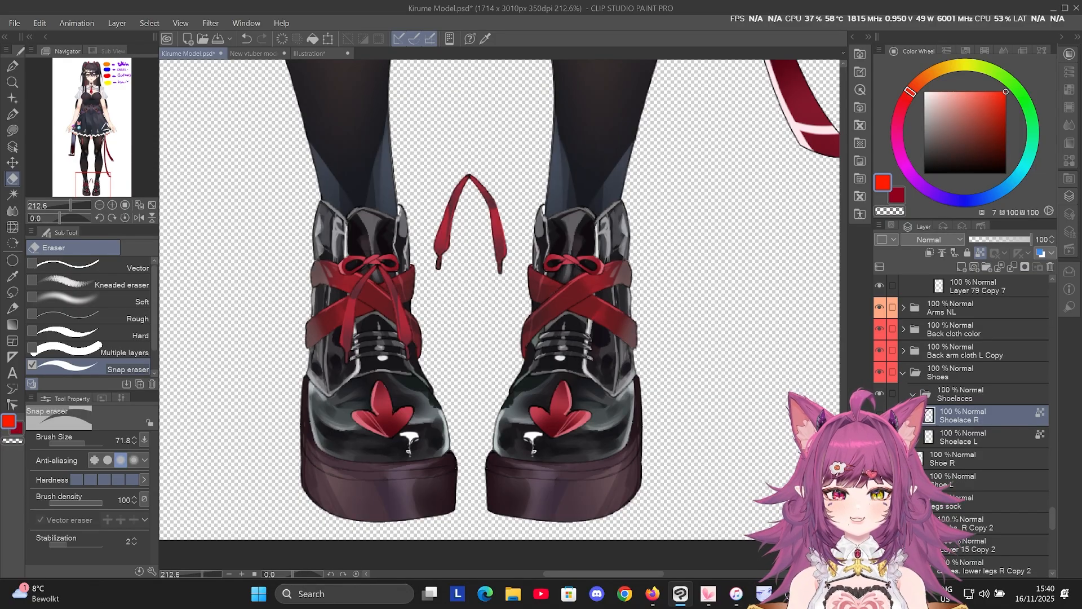
pyautogui.click(879, 415)
pyautogui.click(879, 415)
pyautogui.click(879, 436)
pyautogui.click(879, 415)
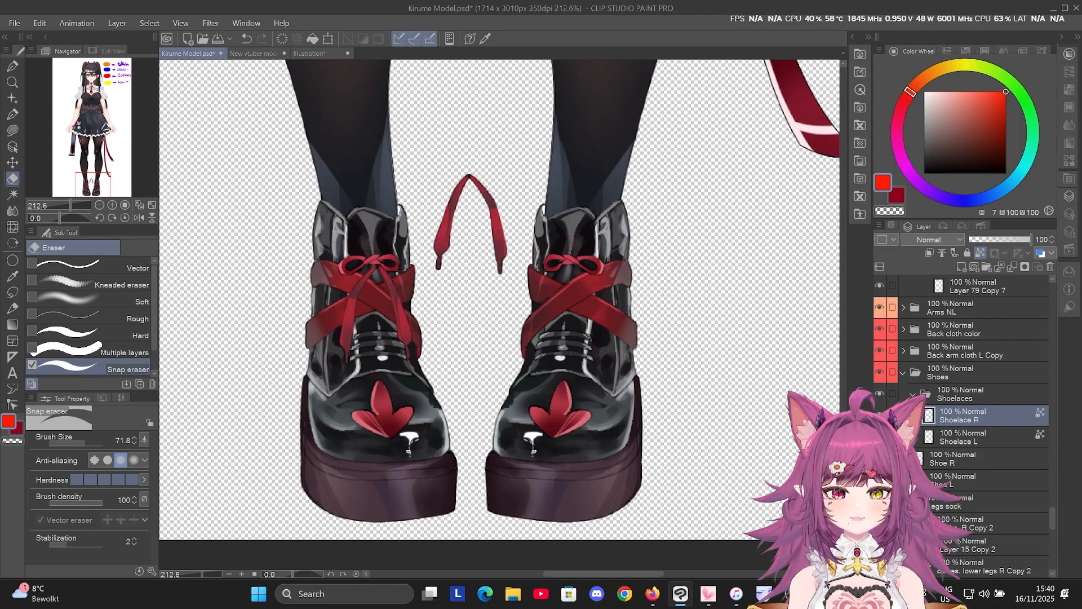
pyautogui.hotkey('ctrl', 'z')
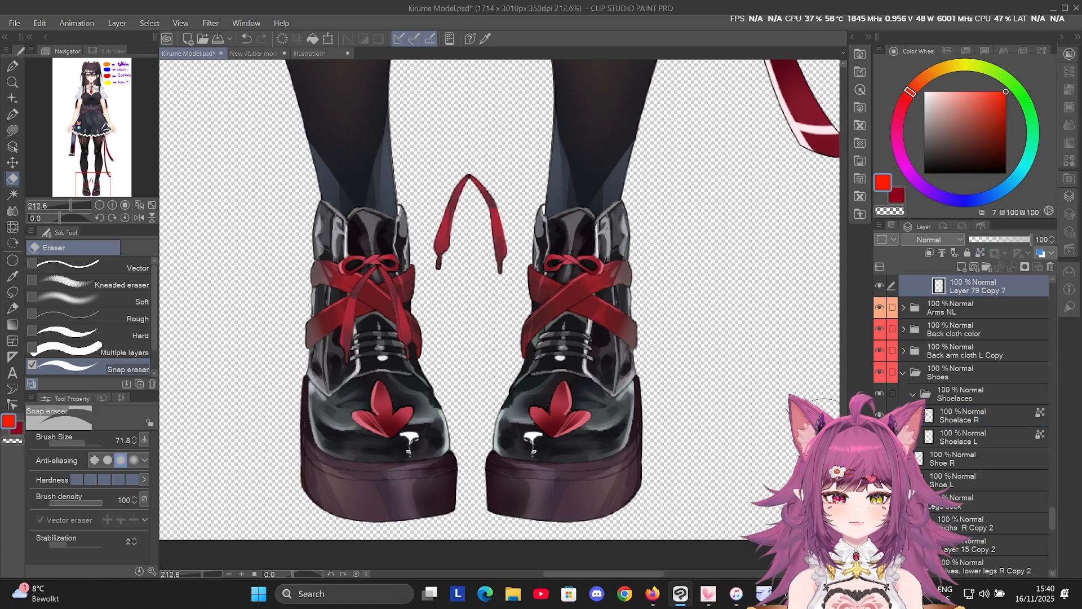
pyautogui.hotkey('ctrl', 'z')
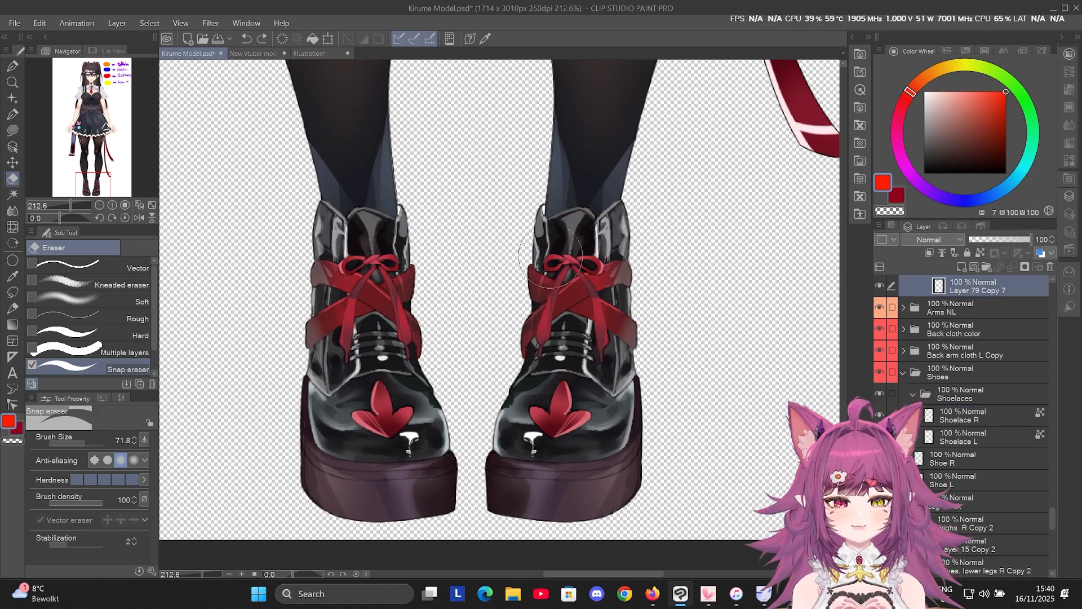
# Examine the upper body and face, and locate the open-line and tongue parts in the mouth Copy folder.
pyautogui.scroll(-3, 510, 340)
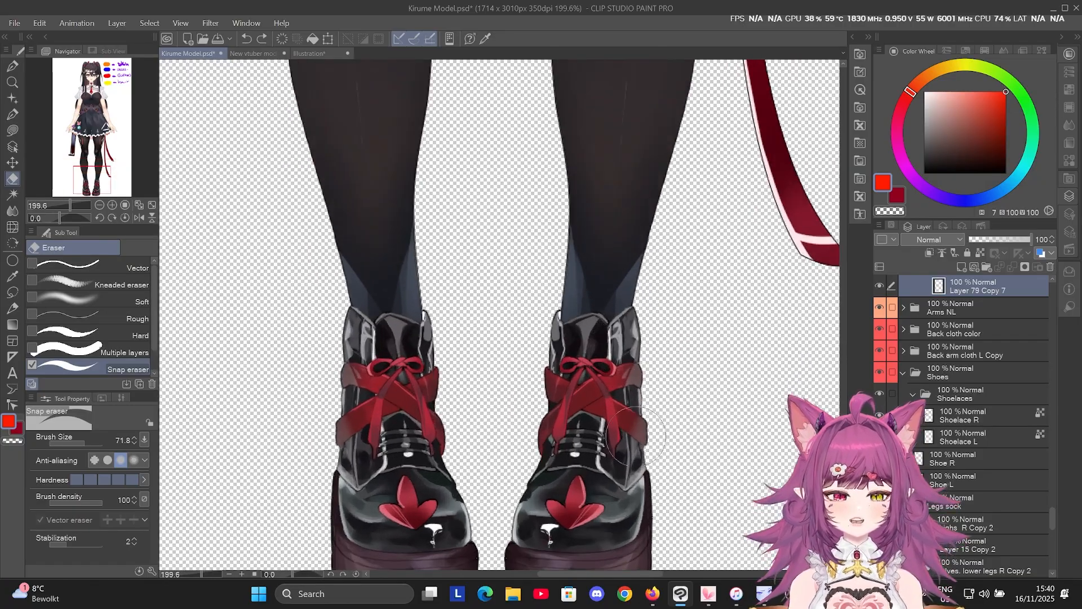
pyautogui.scroll(-5, 584, 503)
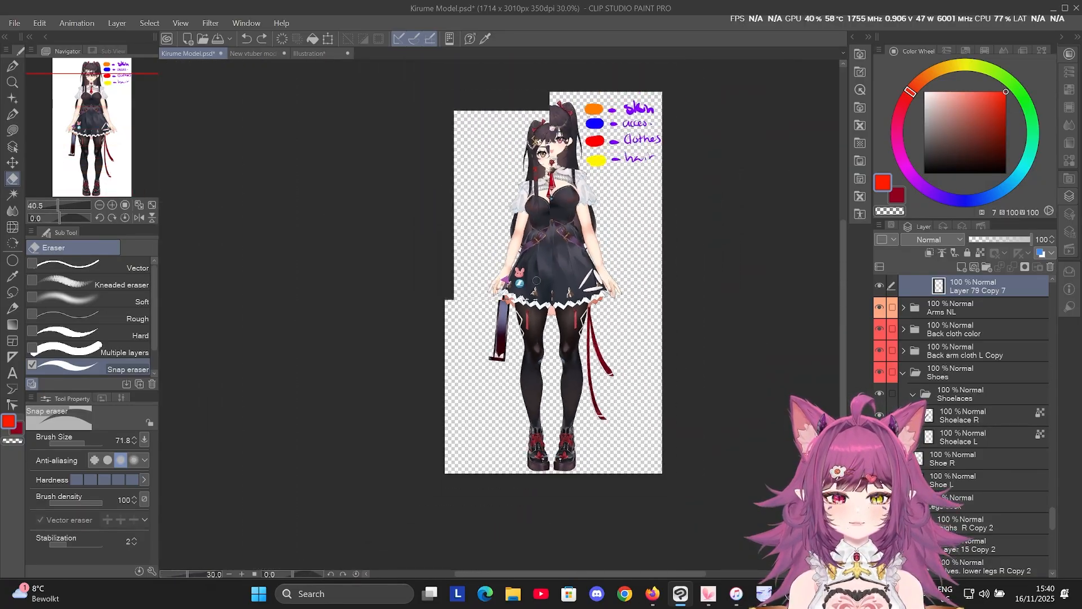
pyautogui.scroll(5, 581, 113)
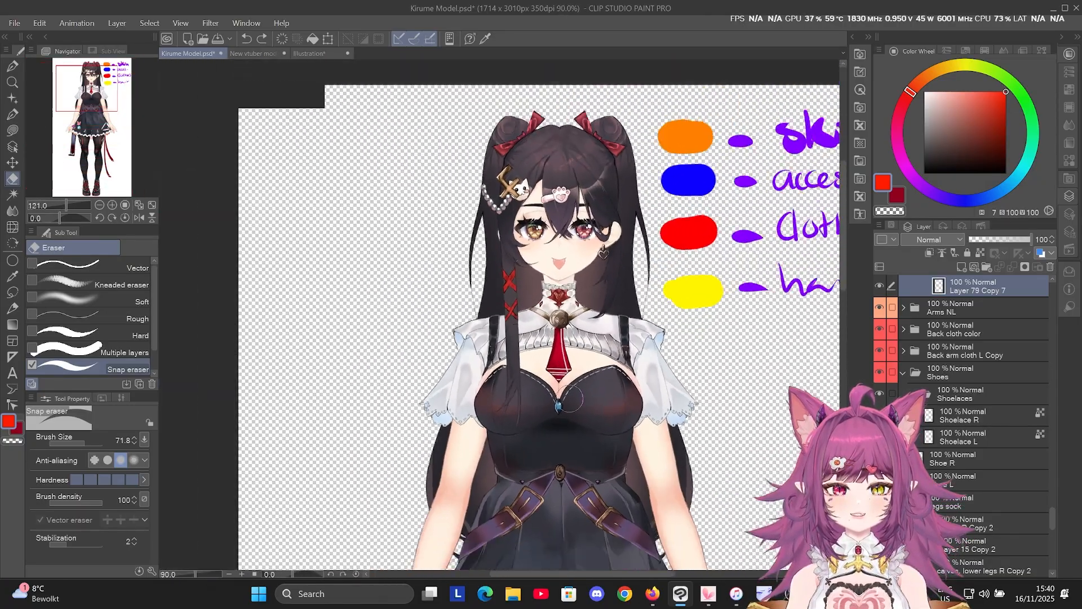
pyautogui.scroll(-5, 627, 176)
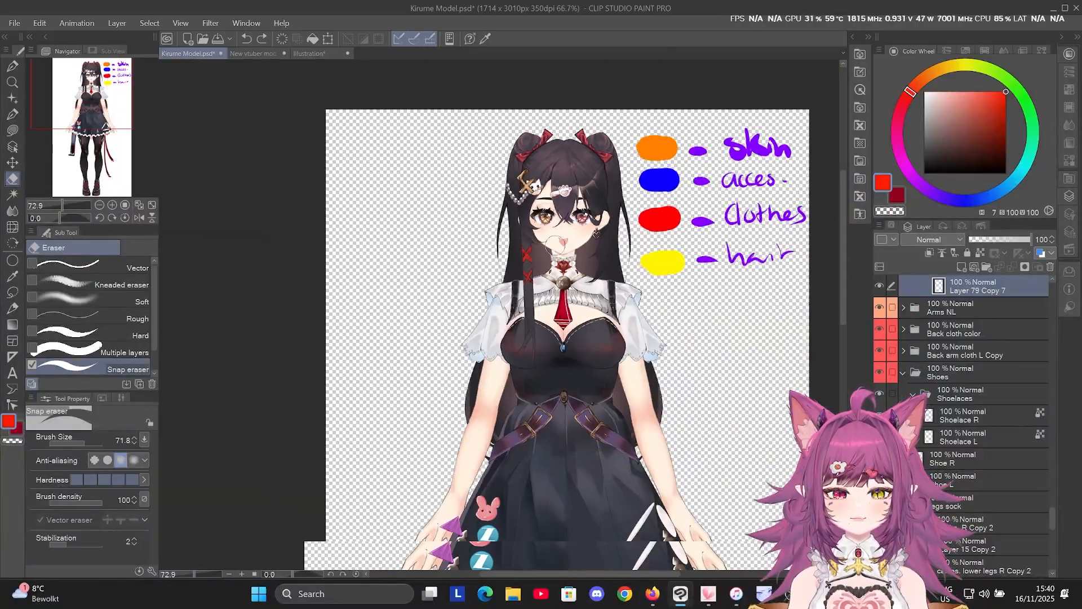
pyautogui.scroll(8, 590, 274)
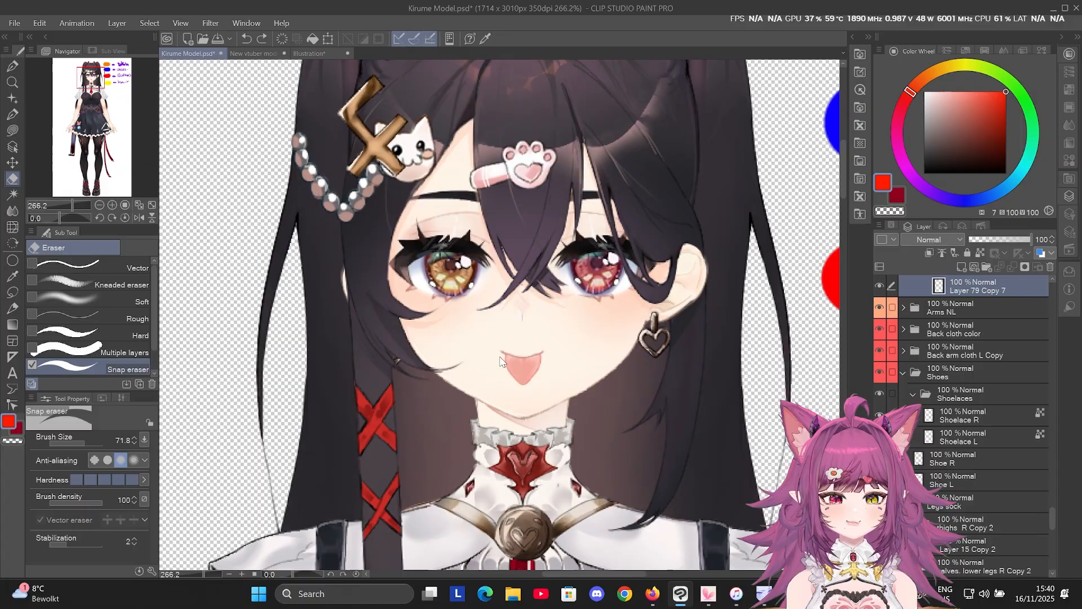
pyautogui.keyDown('ctrl'); pyautogui.keyDown('shift'); pyautogui.click(657, 327); pyautogui.keyUp('shift'); pyautogui.keyUp('ctrl')
pyautogui.scroll(-3, 960, 421)
pyautogui.click(912, 339)
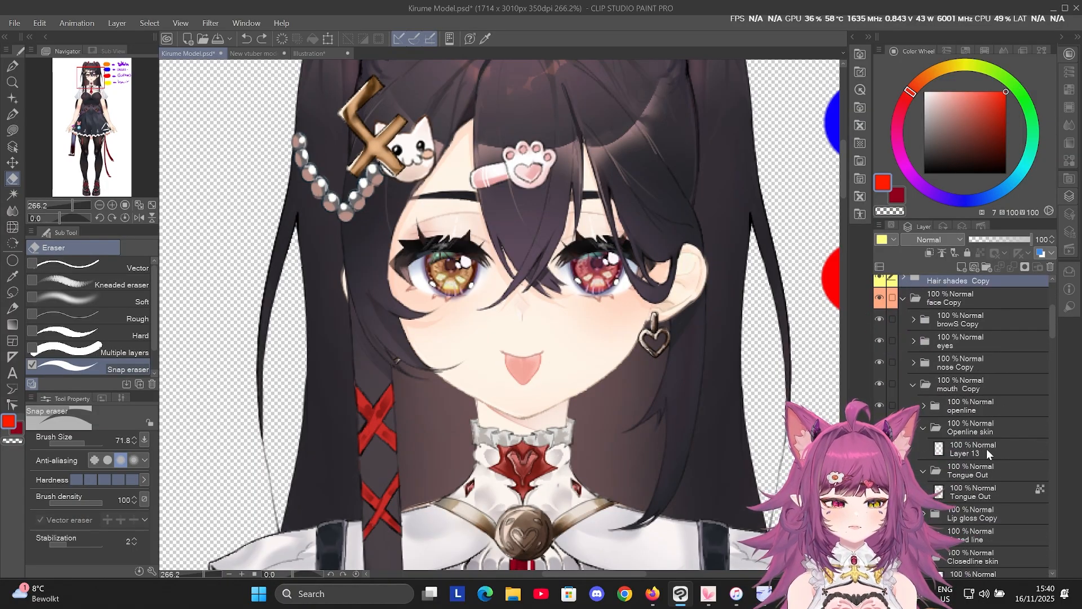
pyautogui.scroll(-4, 975, 428)
pyautogui.scroll(1, 978, 351)
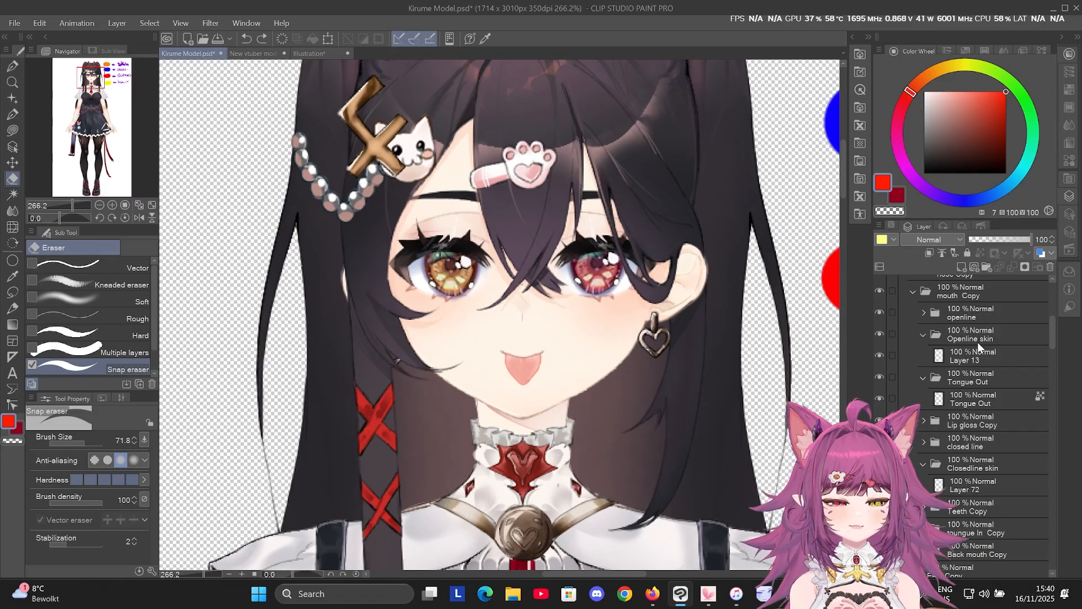
# Toggle the Openline skin folder off and on to check it, and hide the Tongue Out folder.
pyautogui.click(977, 340)
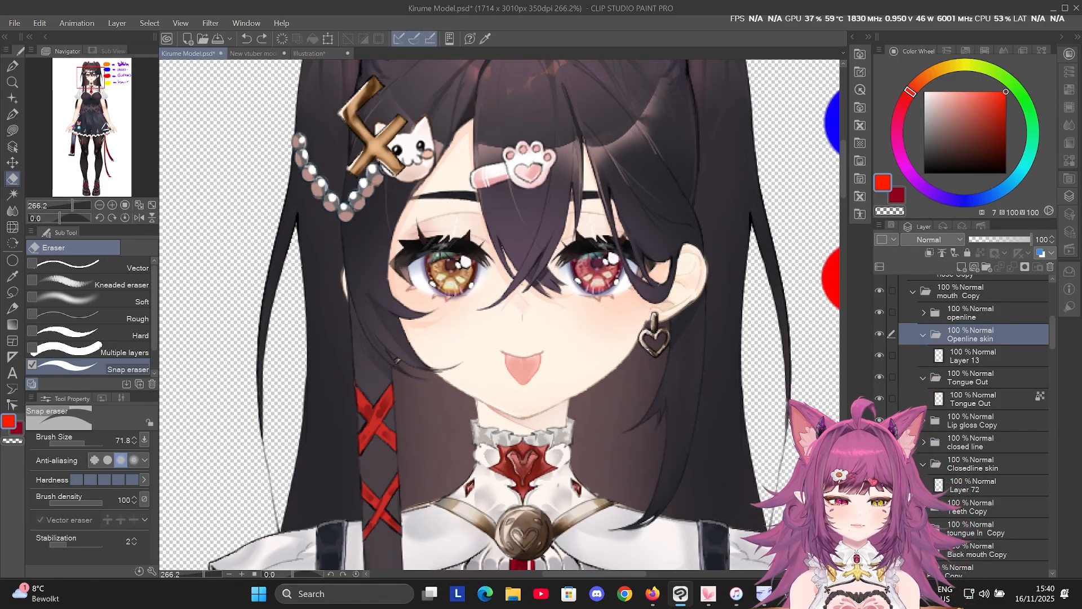
pyautogui.click(879, 334)
pyautogui.click(878, 334)
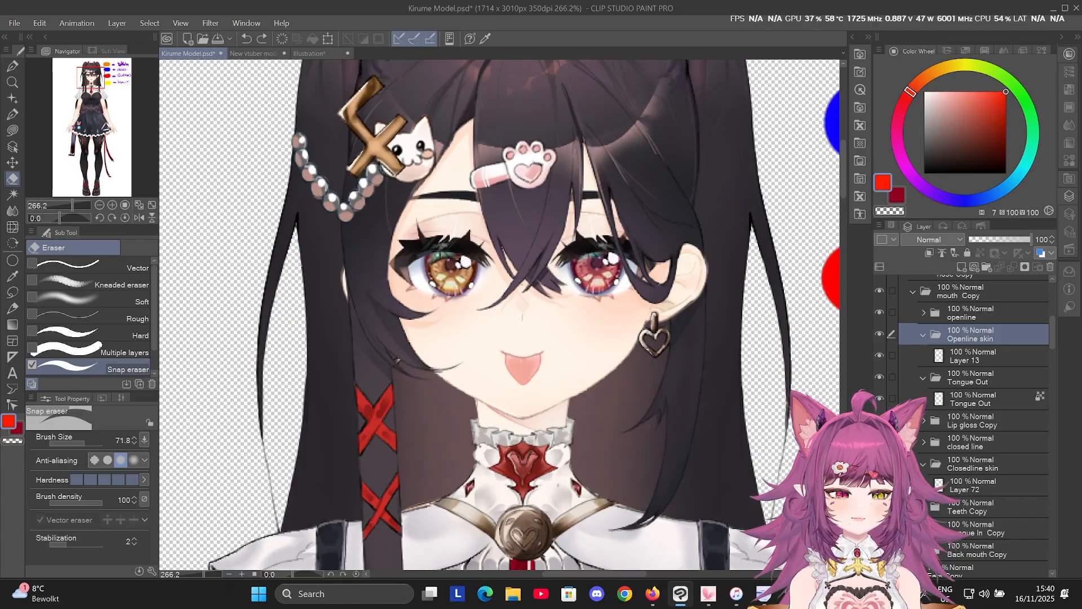
pyautogui.scroll(2, 462, 300)
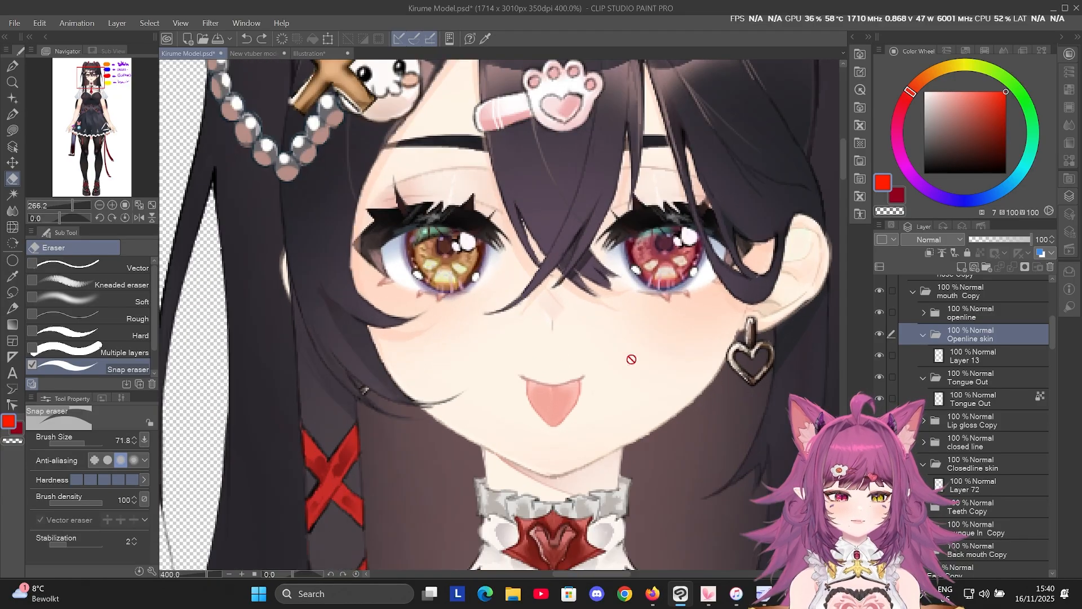
pyautogui.click(880, 376)
pyautogui.scroll(-3, 576, 256)
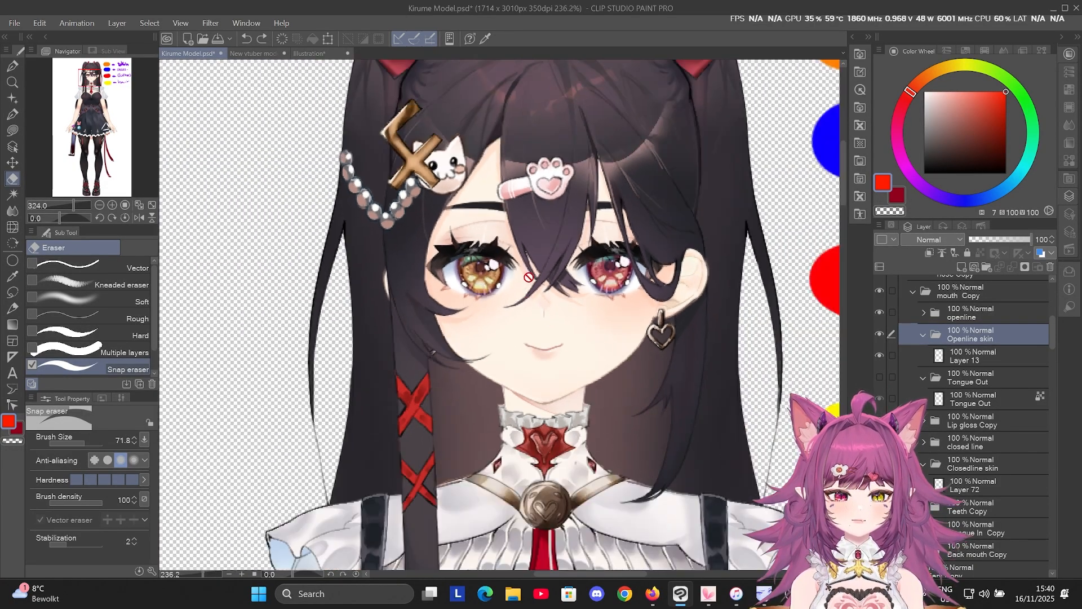
# Move the Openline skin patch off the mouth to the empty canvas beside the hair.
pyautogui.scroll(2, 576, 256)
pyautogui.scroll(2, 963, 406)
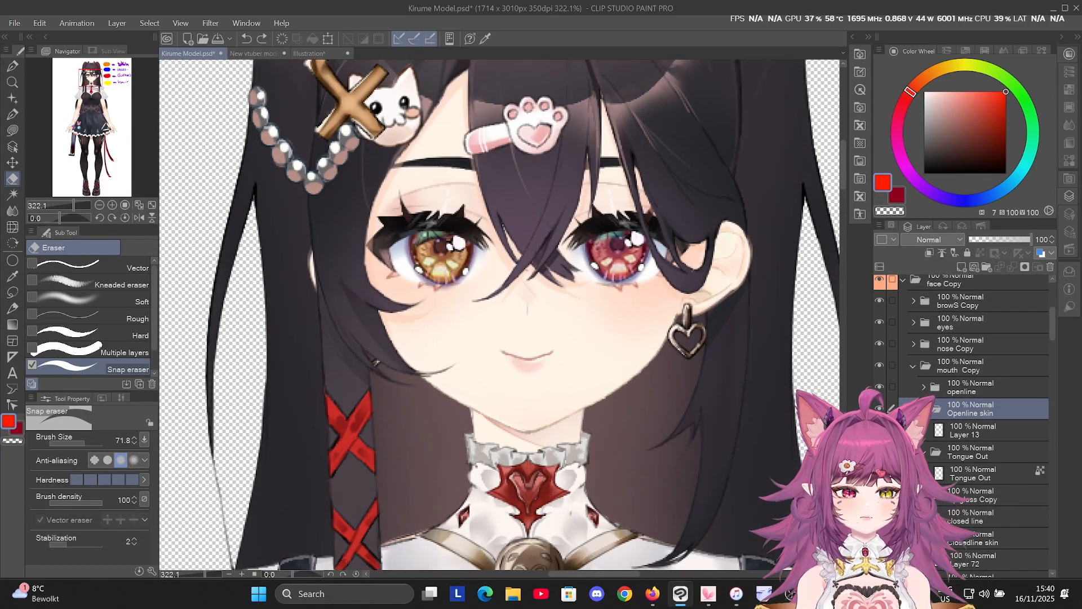
pyautogui.scroll(3, 524, 359)
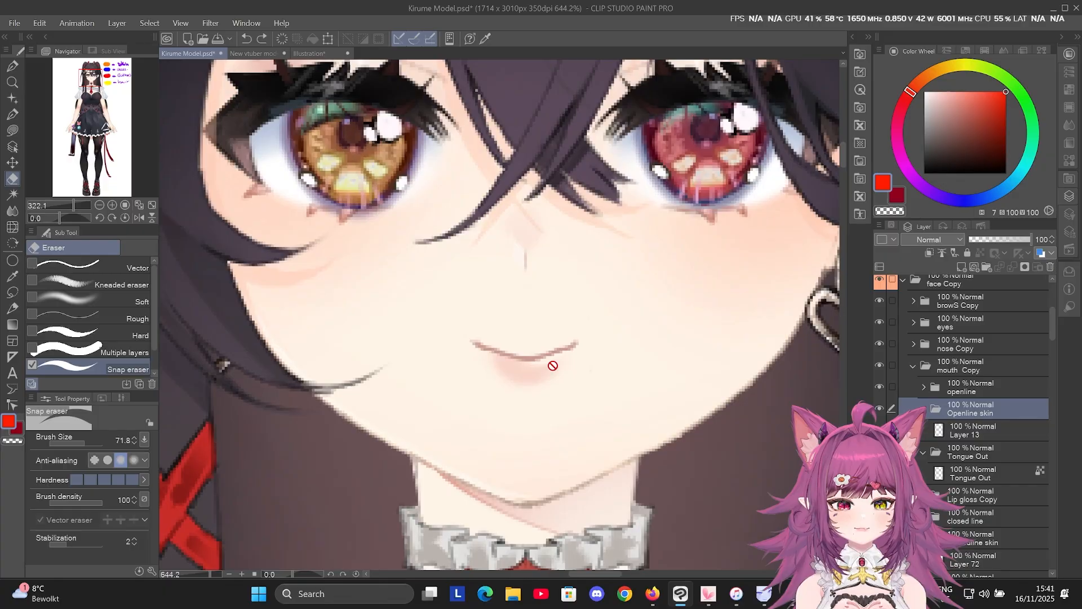
pyautogui.hotkey('ctrl', 'y')
pyautogui.scroll(-2, 521, 366)
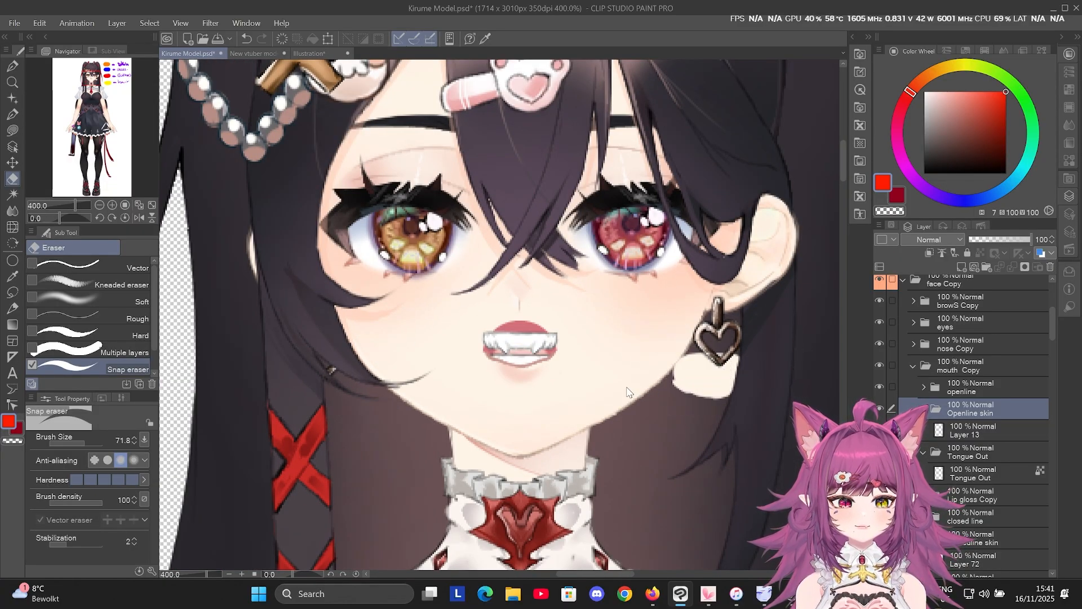
pyautogui.scroll(-2, 482, 370)
pyautogui.scroll(-2, 482, 370)
pyautogui.scroll(1, 607, 379)
pyautogui.moveTo(607, 379); pyautogui.dragTo(745, 240)
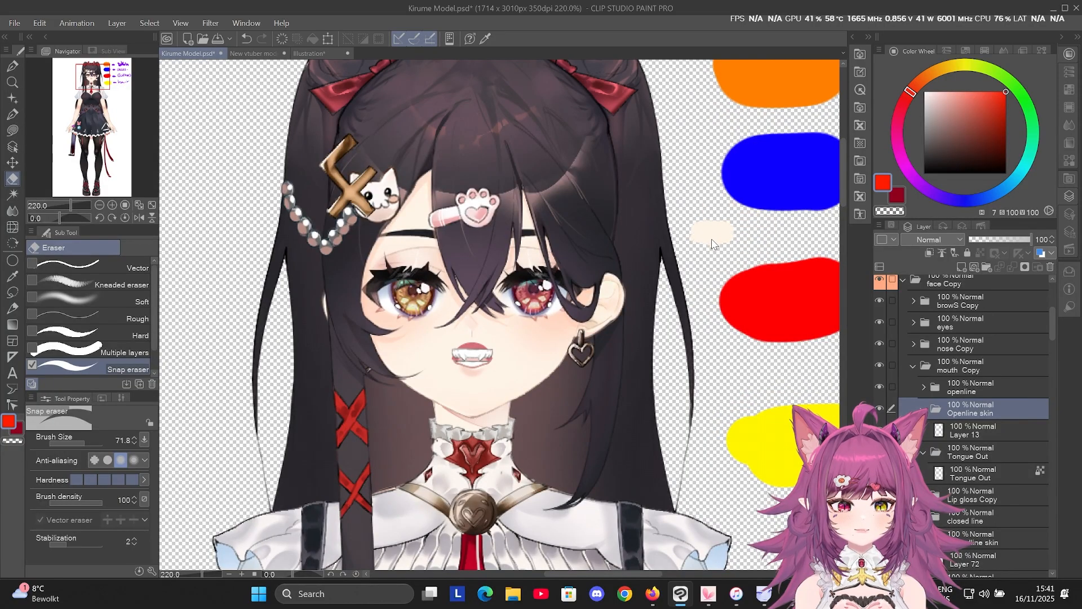
# Move the Layer 6 open line, the lip gloss and the Layer 27 closed line off the face.
pyautogui.scroll(2, 683, 300)
pyautogui.hotkey('ctrl', 'z')
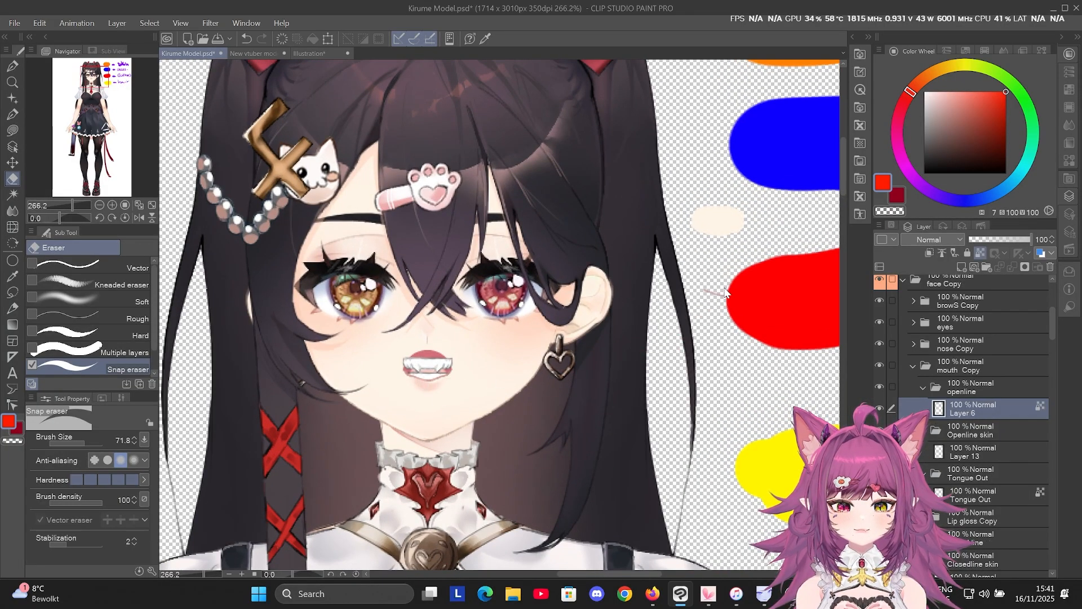
pyautogui.moveTo(726, 292); pyautogui.dragTo(729, 246)
pyautogui.moveTo(423, 384); pyautogui.dragTo(681, 391)
pyautogui.moveTo(414, 383); pyautogui.dragTo(594, 340)
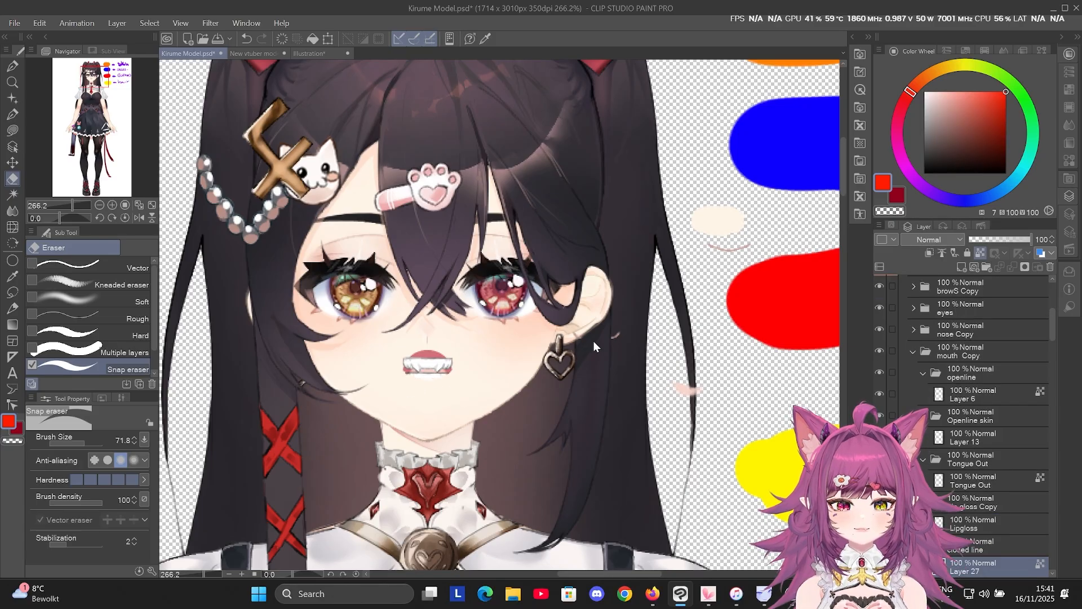
# Align the open line with its skin patch, and assemble the closed line, Lipgloss and Layer 72 skin below it.
pyautogui.moveTo(723, 261); pyautogui.dragTo(703, 254)
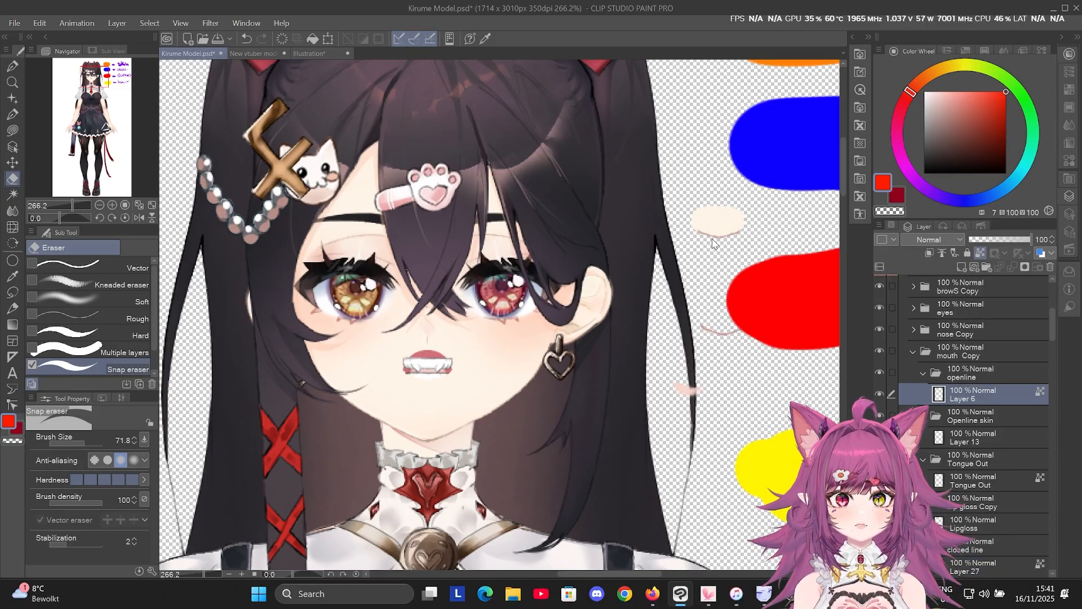
pyautogui.moveTo(718, 339); pyautogui.dragTo(714, 348)
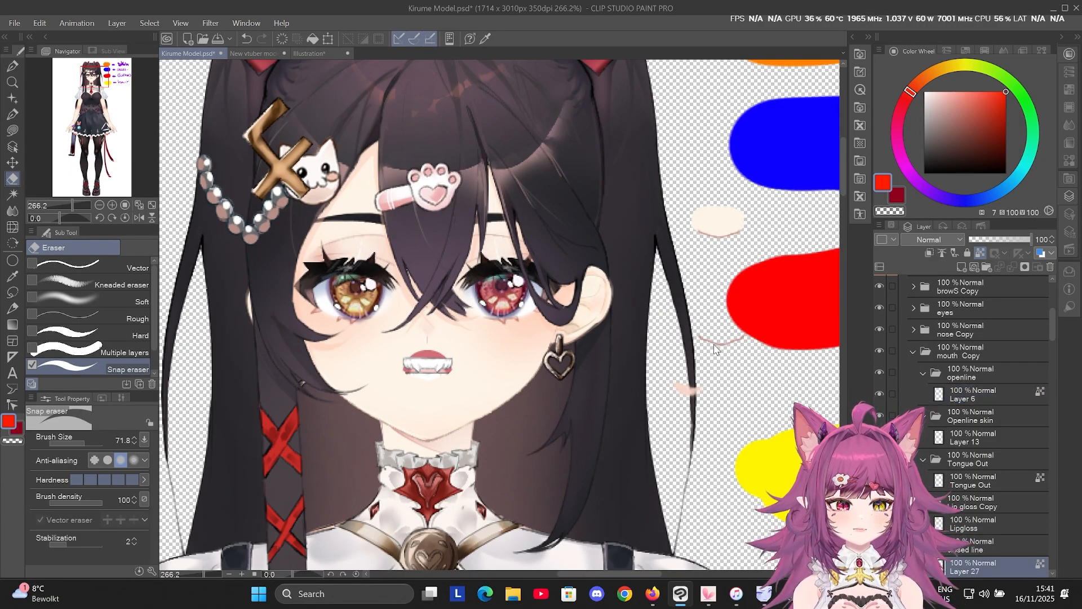
pyautogui.moveTo(691, 393); pyautogui.dragTo(740, 354)
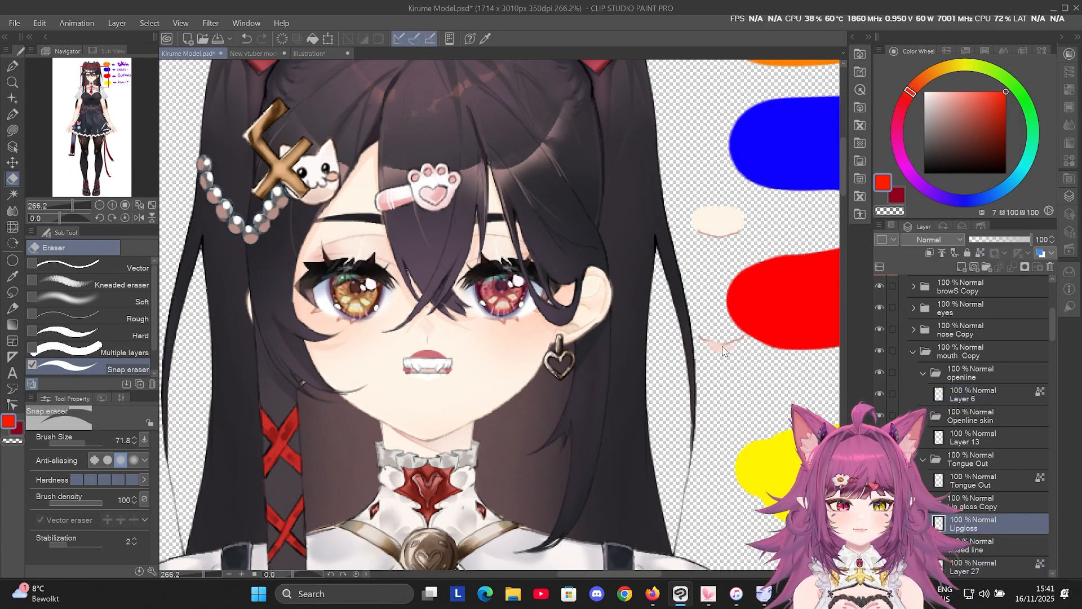
pyautogui.moveTo(472, 396); pyautogui.dragTo(726, 375)
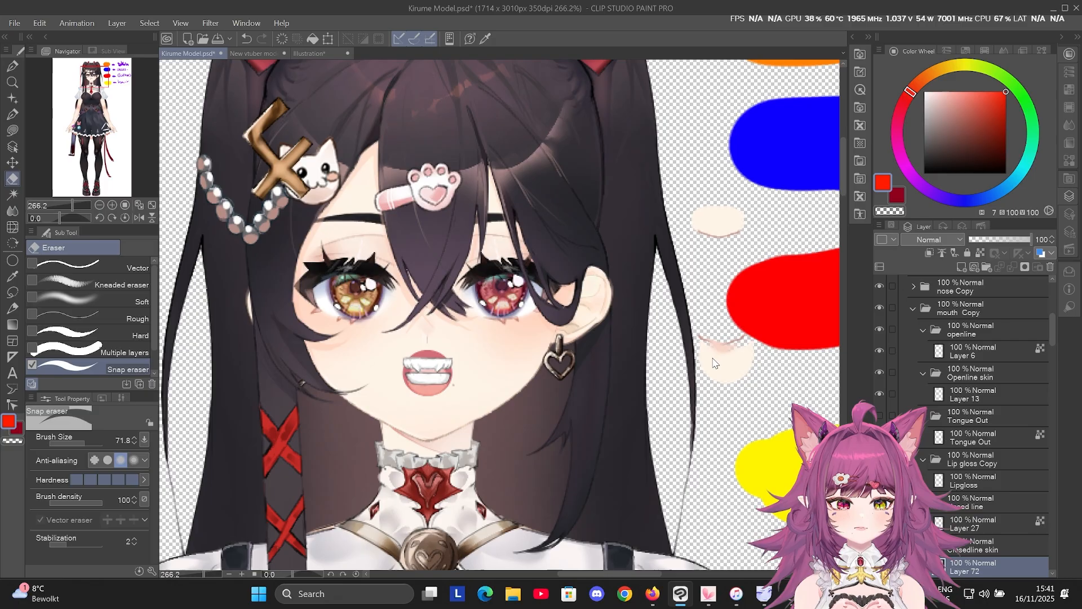
# Move the upper teeth, lower teeth, inner tongue and back mouth away from the mouth opening.
pyautogui.moveTo(424, 364); pyautogui.dragTo(701, 247)
pyautogui.moveTo(429, 379); pyautogui.dragTo(670, 297)
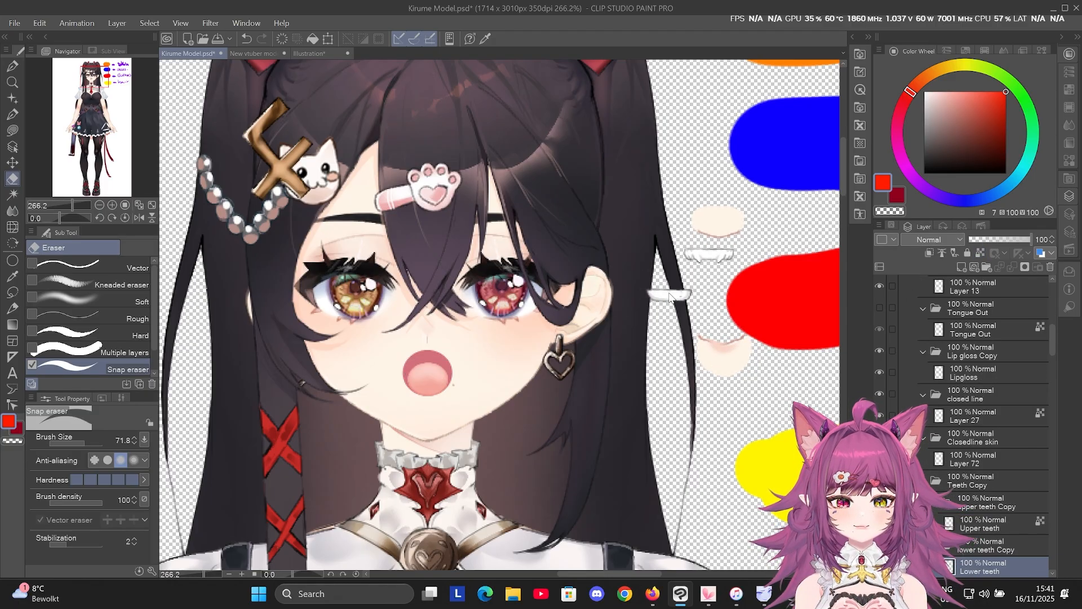
pyautogui.moveTo(426, 396); pyautogui.dragTo(573, 373)
pyautogui.moveTo(437, 387); pyautogui.dragTo(446, 409)
# Undo all the moves of the mouth parts.
pyautogui.hotkey('ctrl', 'z')
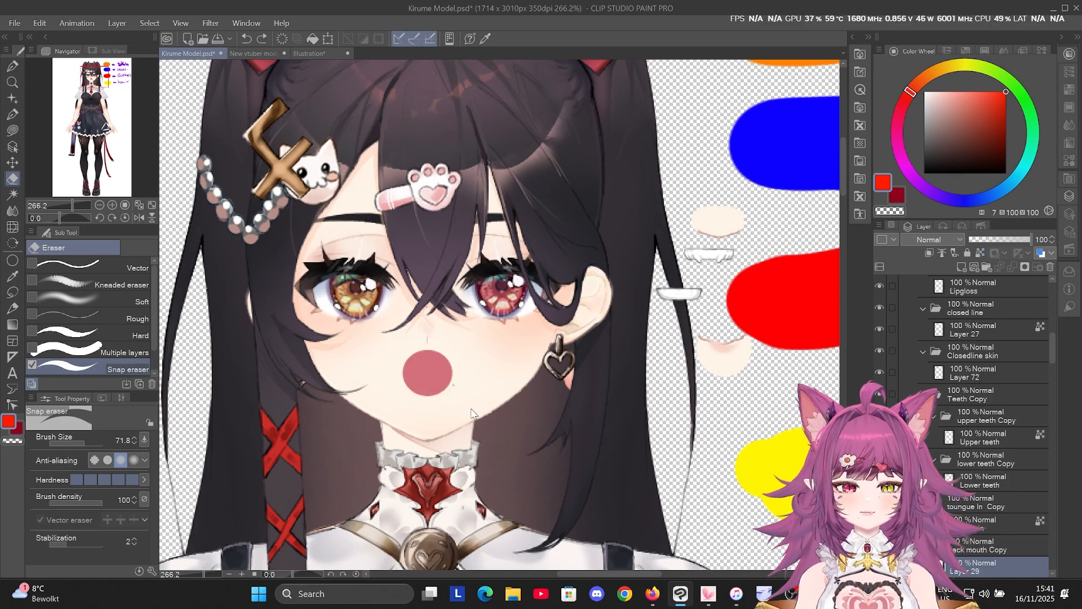
pyautogui.hotkey('ctrl', 'z')
pyautogui.hotkey('ctrl', 'z')
pyautogui.hotkey('ctrl', 'z')
pyautogui.hotkey('ctrl', 'z')
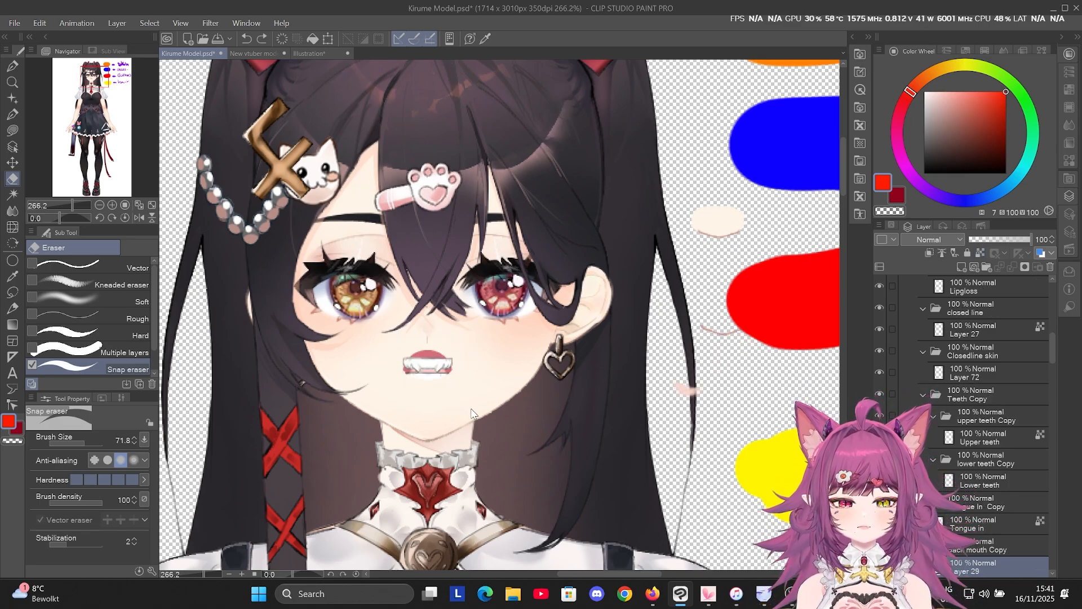
pyautogui.hotkey('ctrl', 'z')
pyautogui.hotkey('ctrl', 'z')
pyautogui.hotkey('ctrl', 'z')
pyautogui.hotkey('ctrl', 'z')
pyautogui.hotkey('ctrl', 'z')
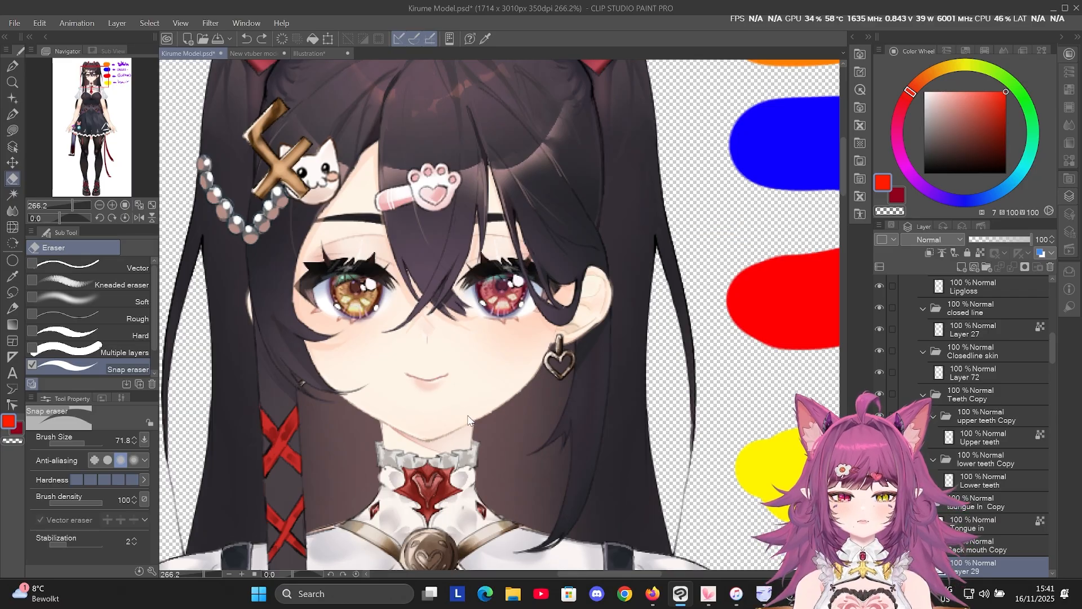
# Try moving the Openline skin patch and the upper teeth off the mouth, and undo both moves.
pyautogui.scroll(7, 424, 374)
pyautogui.moveTo(445, 357); pyautogui.dragTo(542, 302)
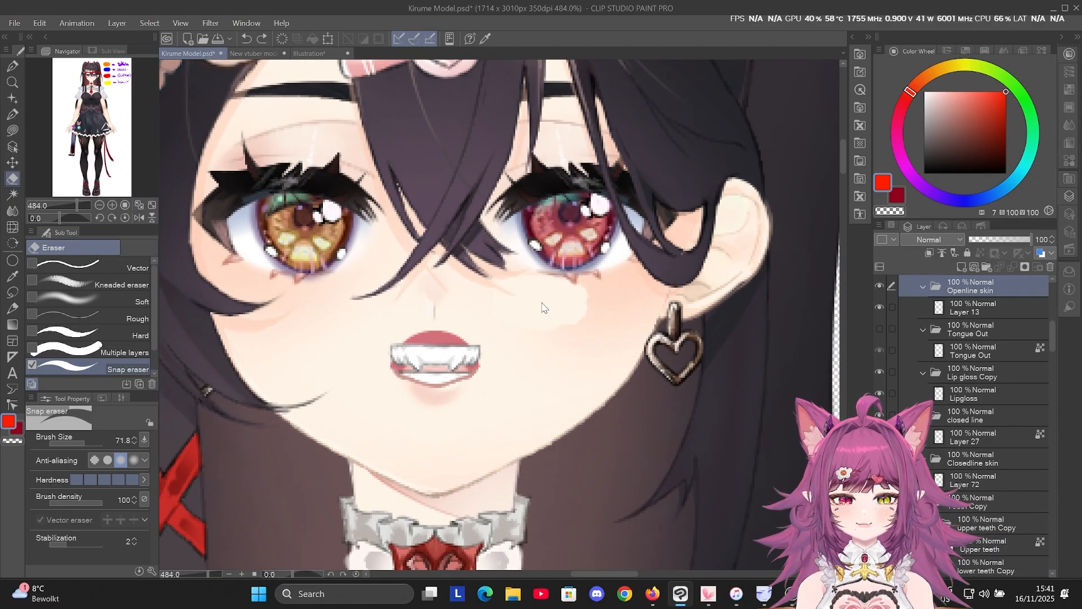
pyautogui.moveTo(433, 357); pyautogui.dragTo(354, 336)
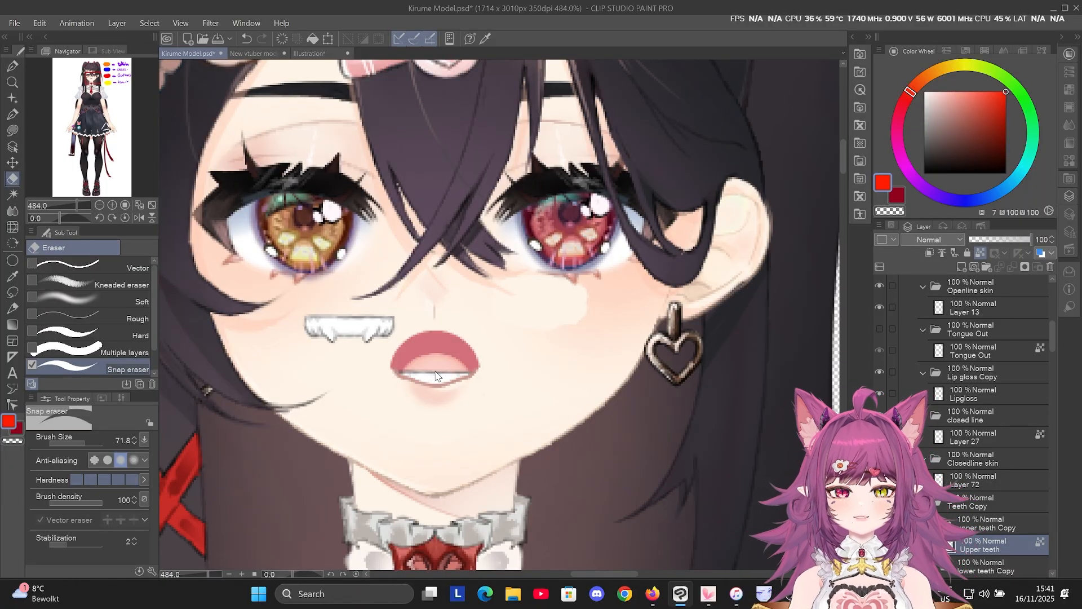
pyautogui.hotkey('ctrl', 'z')
pyautogui.hotkey('ctrl', 'z')
pyautogui.hotkey('ctrl', 'z')
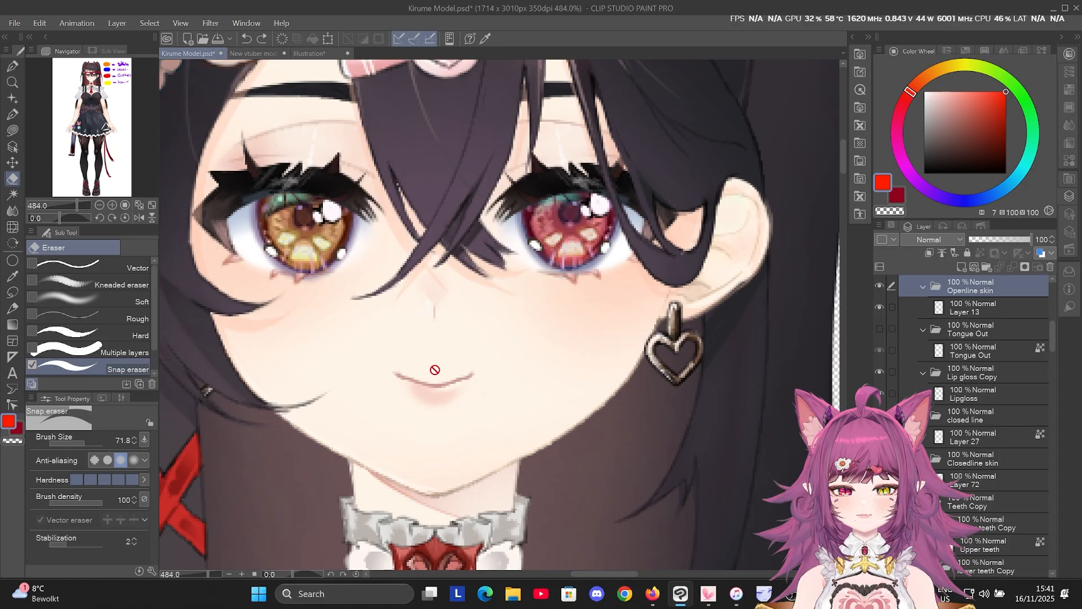
# Move the golden eye's eyelid, upper lashes and pupil apart to check their separation.
pyautogui.scroll(-4, 476, 381)
pyautogui.scroll(-5, 476, 381)
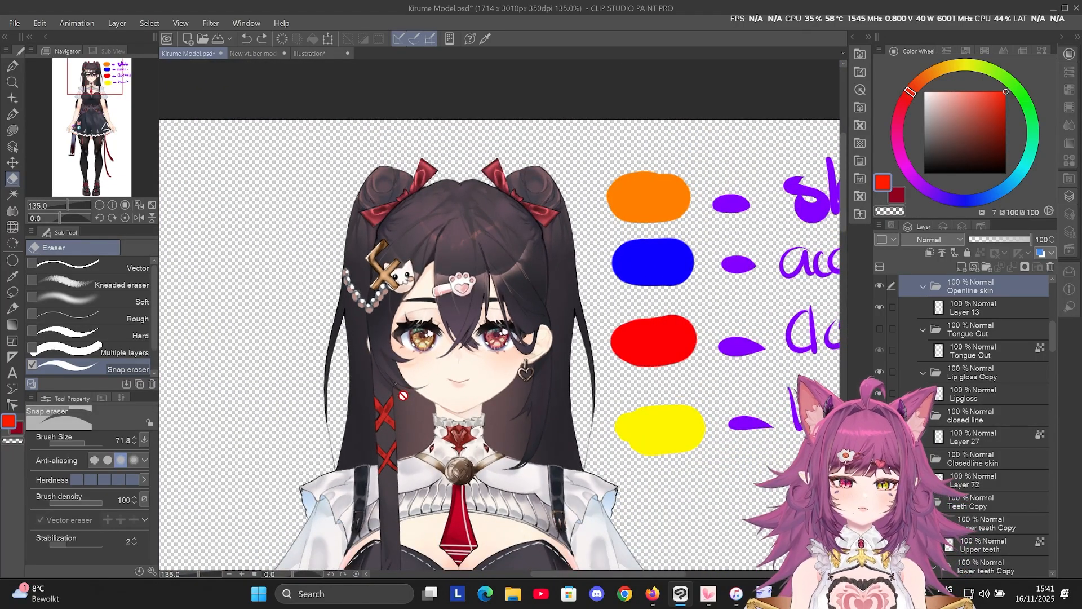
pyautogui.scroll(4, 395, 326)
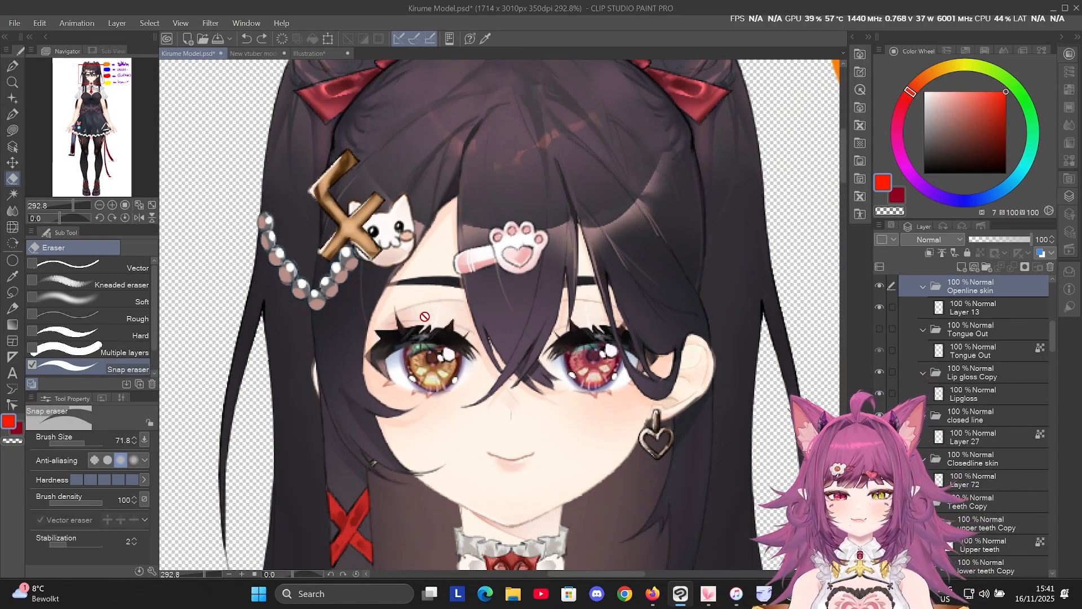
pyautogui.keyDown('ctrl'); pyautogui.click(445, 322); pyautogui.keyUp('ctrl')
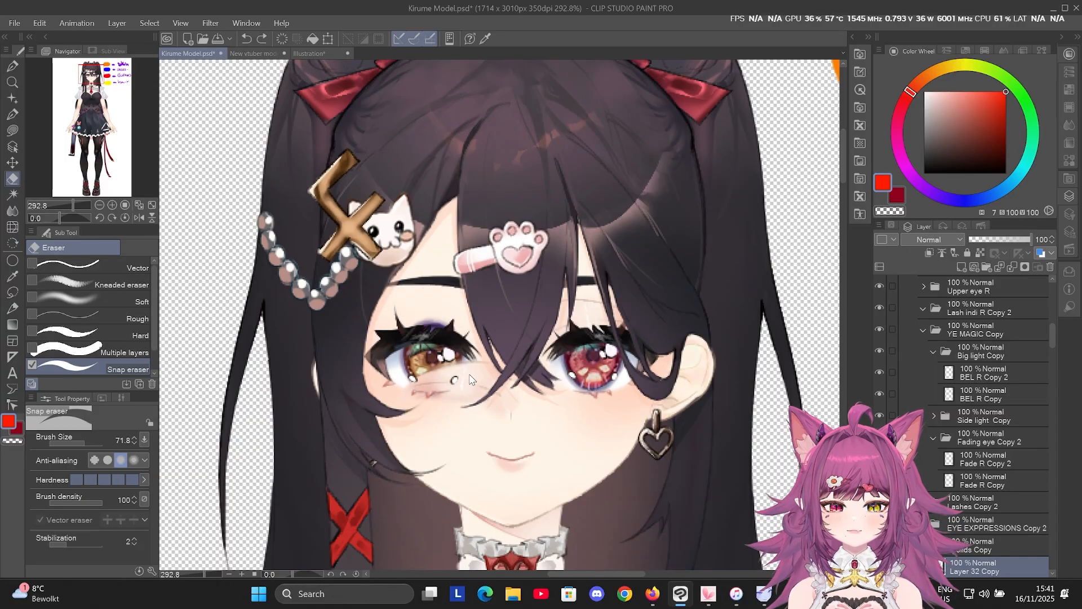
pyautogui.moveTo(449, 332); pyautogui.dragTo(413, 377)
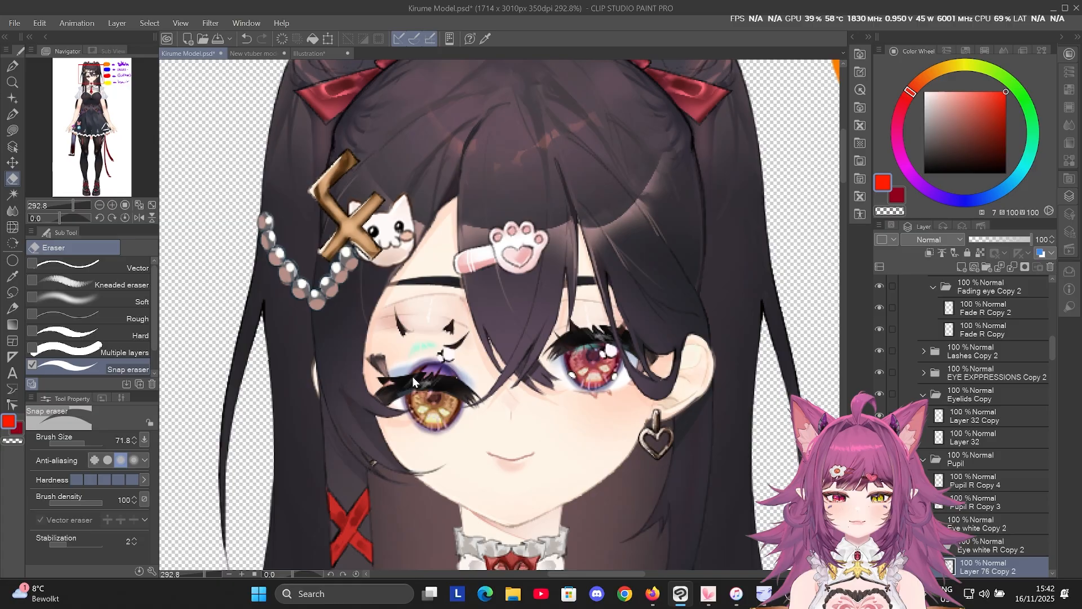
# Reposition the separate lash spikes of the golden eye around its lowered upper lash line.
pyautogui.click(449, 367)
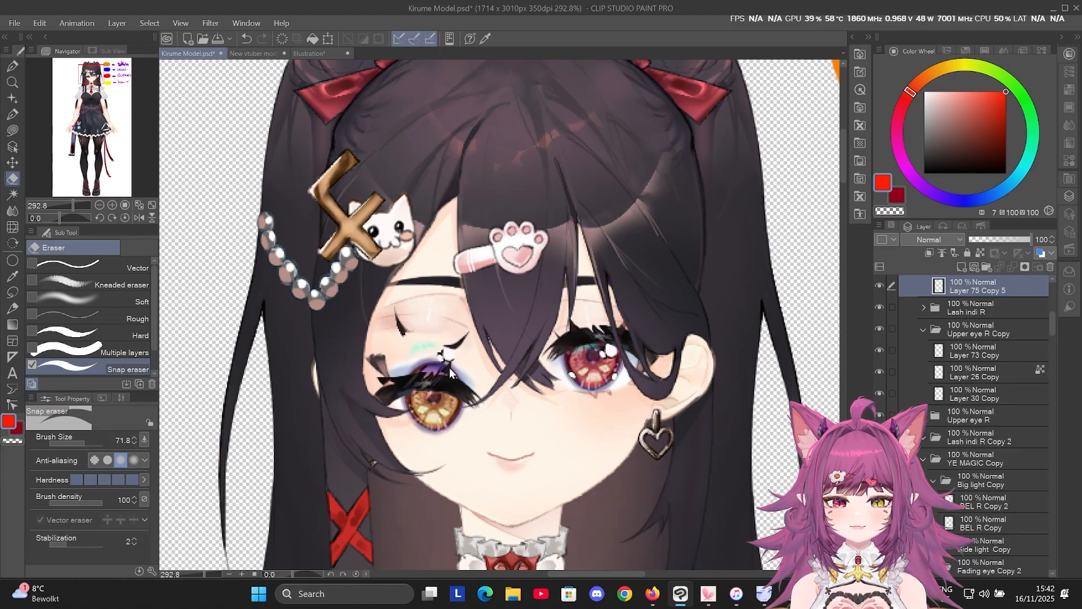
pyautogui.click(439, 357)
pyautogui.keyDown('ctrl'); pyautogui.keyDown('shift'); pyautogui.click(404, 334); pyautogui.keyUp('shift'); pyautogui.keyUp('ctrl')
pyautogui.click(404, 333)
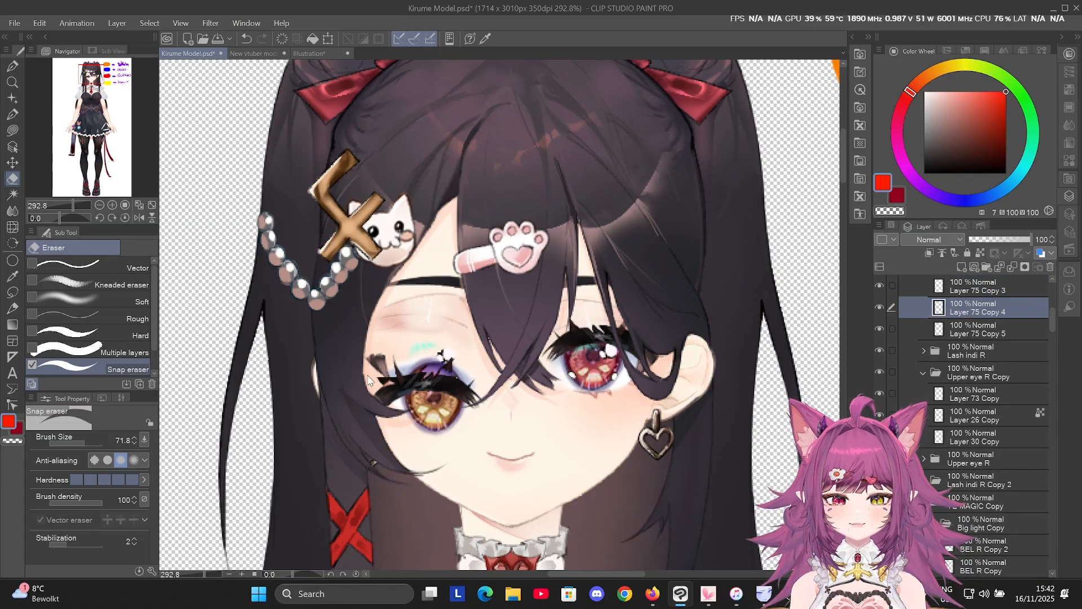
pyautogui.click(383, 384)
pyautogui.keyDown('ctrl'); pyautogui.keyDown('shift'); pyautogui.click(385, 401); pyautogui.keyUp('shift'); pyautogui.keyUp('ctrl')
# Move the golden eye's pupil, eye white, aqua fade and light highlights out beside the face.
pyautogui.keyDown('ctrl'); pyautogui.keyDown('shift'); pyautogui.click(429, 417); pyautogui.keyUp('shift'); pyautogui.keyUp('ctrl')
pyautogui.moveTo(429, 417); pyautogui.dragTo(121, 356)
pyautogui.keyDown('ctrl'); pyautogui.keyDown('shift'); pyautogui.click(546, 416); pyautogui.keyUp('shift'); pyautogui.keyUp('ctrl')
pyautogui.moveTo(546, 415); pyautogui.dragTo(264, 397)
pyautogui.scroll(2, 565, 381)
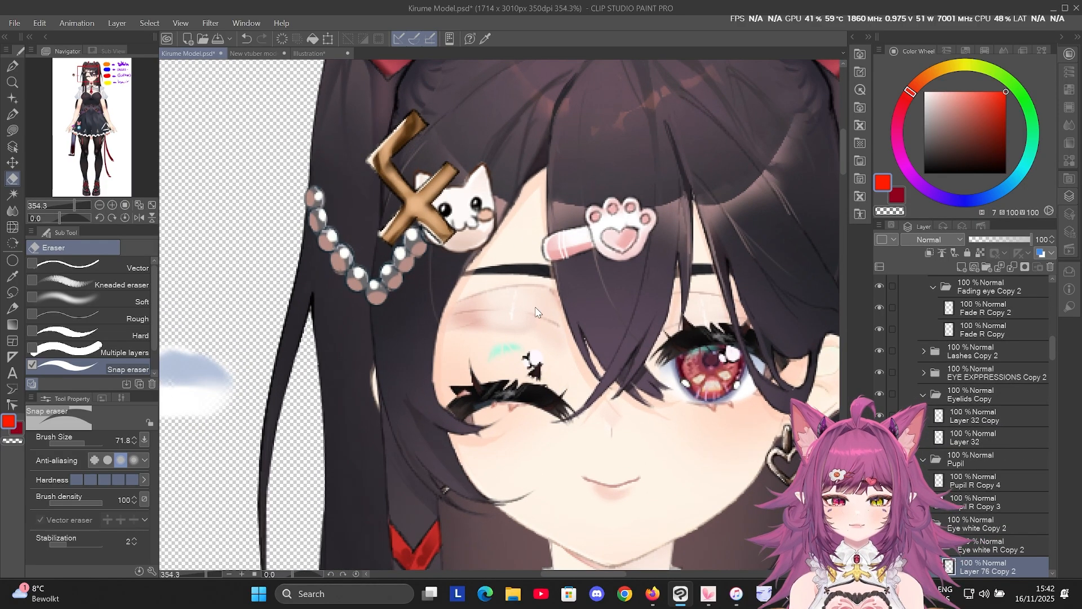
pyautogui.keyDown('ctrl'); pyautogui.keyDown('shift'); pyautogui.click(512, 350); pyautogui.keyUp('shift'); pyautogui.keyUp('ctrl')
pyautogui.moveTo(513, 351); pyautogui.dragTo(262, 378)
pyautogui.keyDown('ctrl'); pyautogui.keyDown('shift'); pyautogui.click(535, 363); pyautogui.keyUp('shift'); pyautogui.keyUp('ctrl')
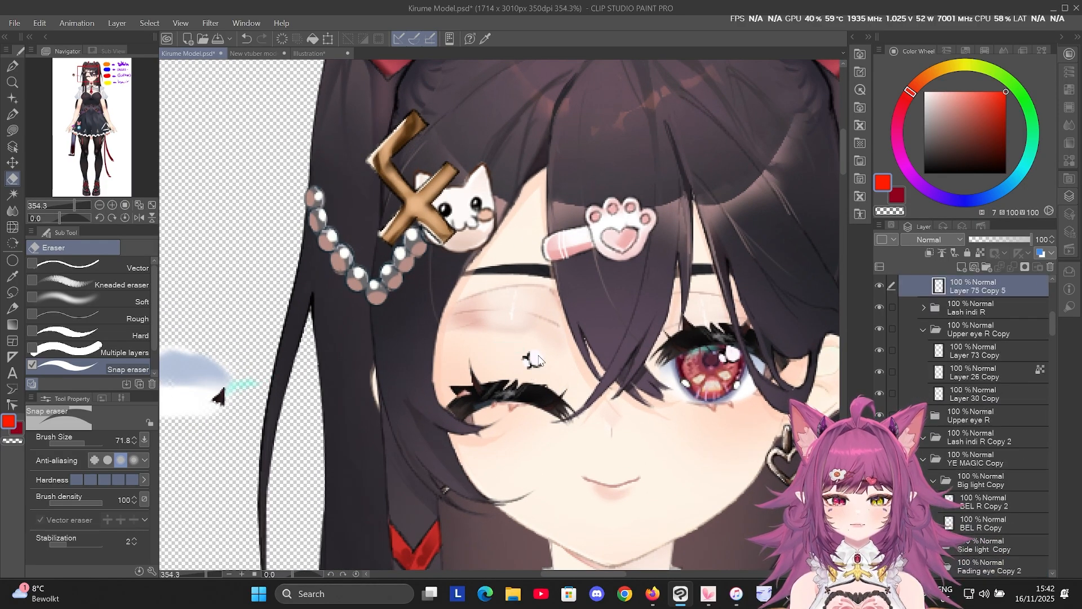
pyautogui.moveTo(535, 363); pyautogui.dragTo(265, 386)
# Shift the golden eye's eyelid and remaining lash pieces around the closed lash line, undoing one lash move.
pyautogui.keyDown('ctrl'); pyautogui.keyDown('shift'); pyautogui.click(552, 331); pyautogui.keyUp('shift'); pyautogui.keyUp('ctrl')
pyautogui.moveTo(553, 331); pyautogui.dragTo(523, 345)
pyautogui.keyDown('ctrl'); pyautogui.keyDown('shift'); pyautogui.click(517, 396); pyautogui.keyUp('shift'); pyautogui.keyUp('ctrl')
pyautogui.moveTo(517, 397); pyautogui.dragTo(512, 380)
pyautogui.keyDown('ctrl'); pyautogui.keyDown('shift'); pyautogui.click(509, 404); pyautogui.keyUp('shift'); pyautogui.keyUp('ctrl')
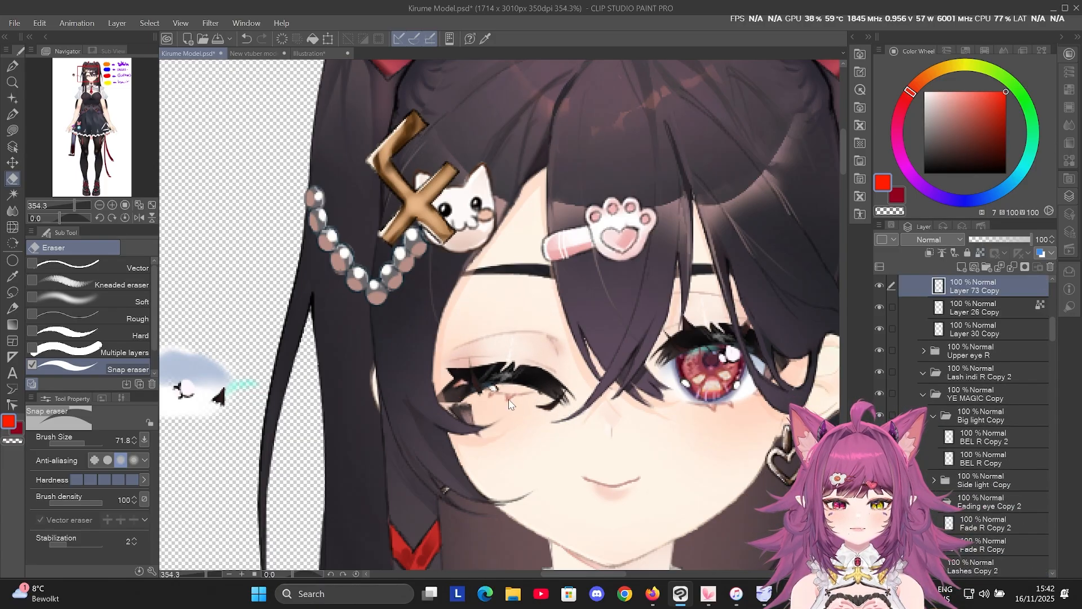
pyautogui.keyDown('ctrl'); pyautogui.keyDown('shift'); pyautogui.click(537, 413); pyautogui.keyUp('shift'); pyautogui.keyUp('ctrl')
pyautogui.moveTo(538, 413); pyautogui.dragTo(545, 379)
pyautogui.hotkey('ctrl', 'z')
pyautogui.keyDown('ctrl'); pyautogui.keyDown('shift'); pyautogui.click(547, 404); pyautogui.keyUp('shift'); pyautogui.keyUp('ctrl')
pyautogui.keyDown('ctrl'); pyautogui.keyDown('shift'); pyautogui.click(450, 390); pyautogui.keyUp('shift'); pyautogui.keyUp('ctrl')
pyautogui.scroll(-10, 466, 327)
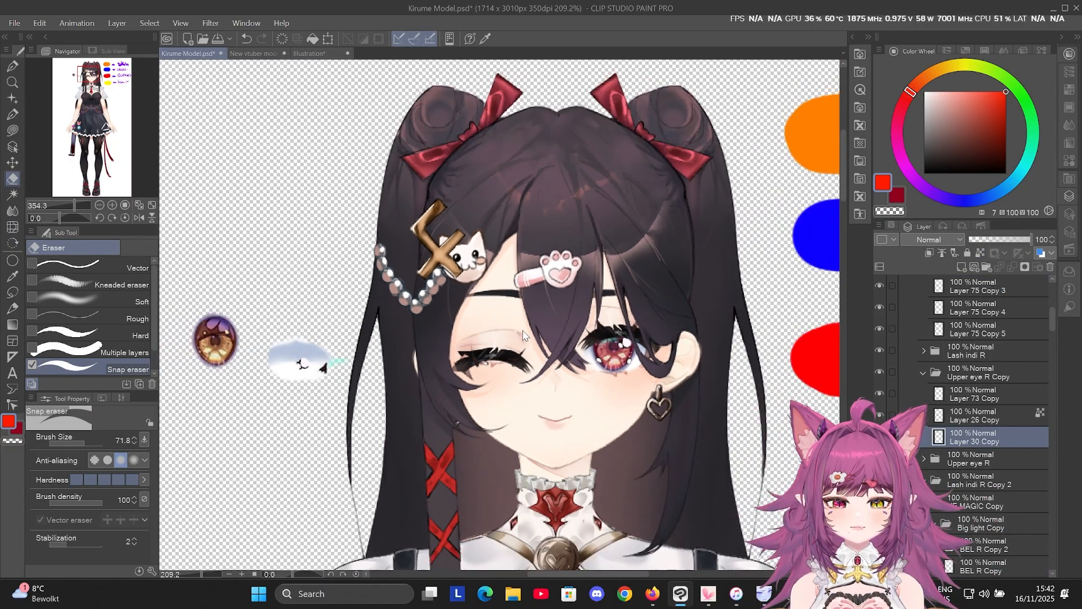
pyautogui.scroll(3, 534, 370)
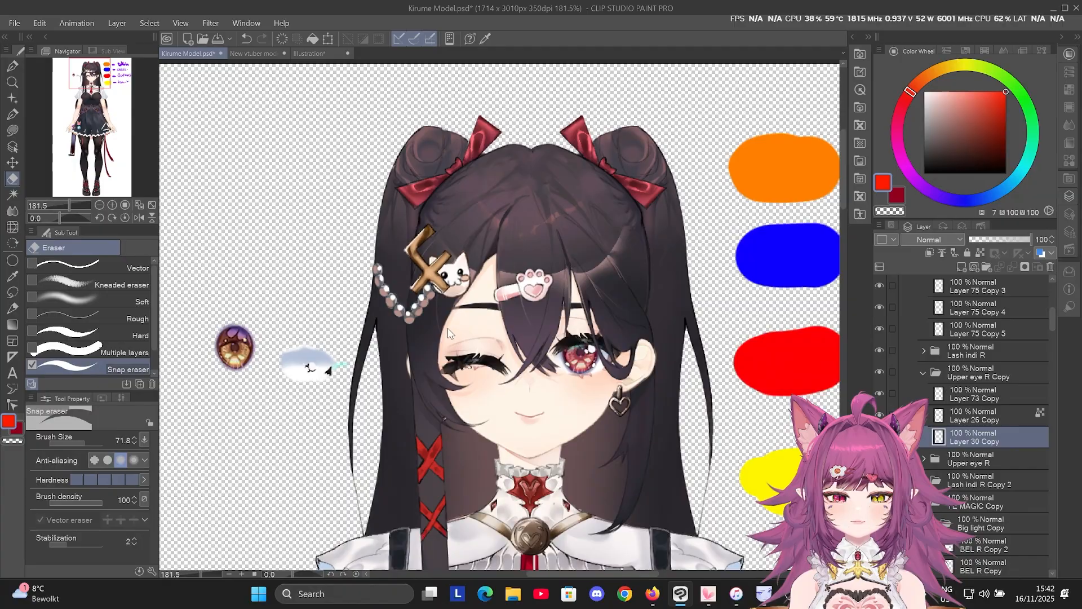
# Undo all the moves of the golden eye's parts.
pyautogui.hotkey('ctrl', 'z')
pyautogui.hotkey('ctrl', 'z')
pyautogui.hotkey('ctrl', 'z')
pyautogui.hotkey('ctrl', 'z')
pyautogui.hotkey('ctrl', 'z')
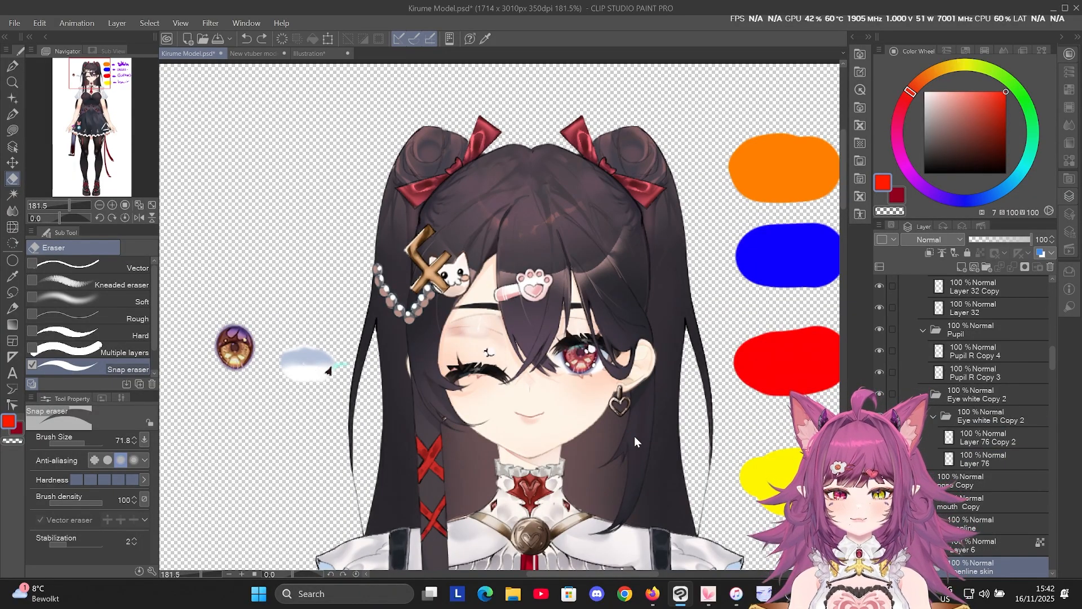
pyautogui.hotkey('ctrl', 'y')
pyautogui.hotkey('ctrl', 'y')
pyautogui.hotkey('ctrl', 'y')
pyautogui.hotkey('ctrl', 'y')
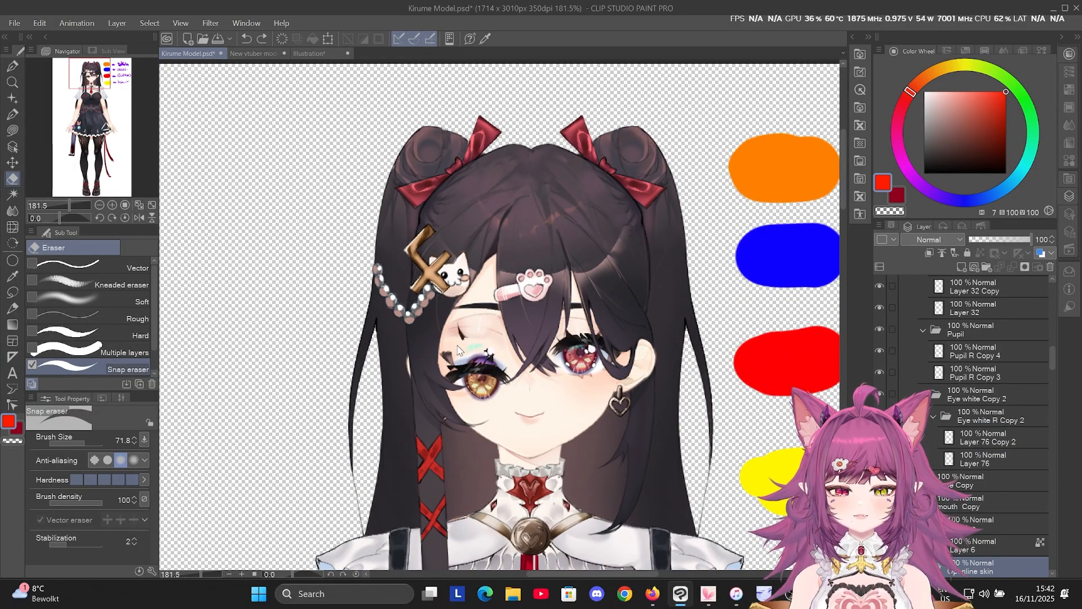
pyautogui.hotkey('ctrl', 'y')
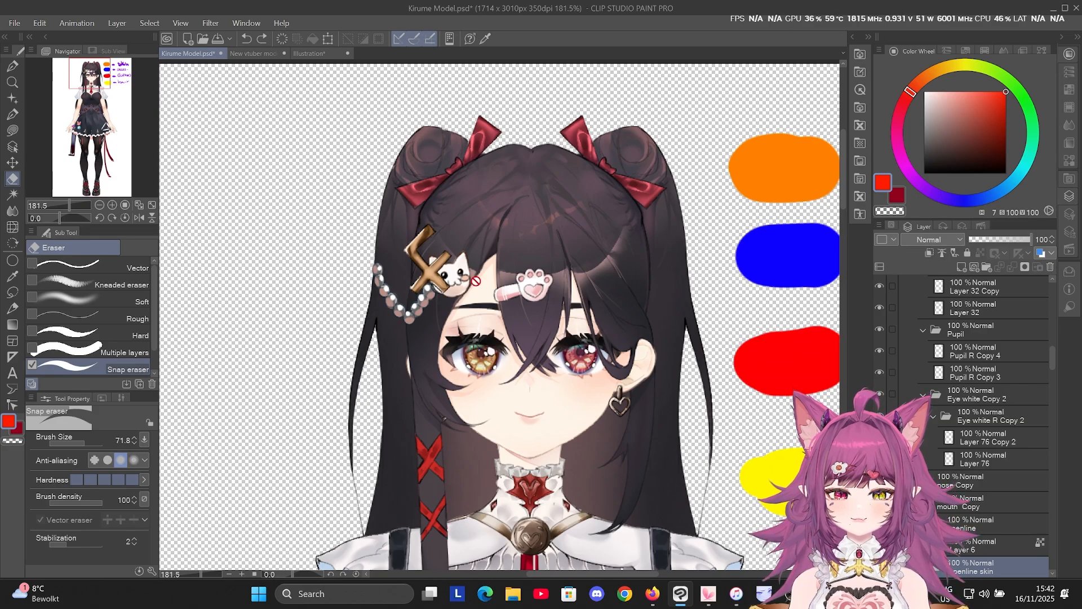
# Check the brow above the golden eye on Layer 33 Copy, and examine the face up close and as a whole.
pyautogui.scroll(2, 518, 335)
pyautogui.keyDown('ctrl'); pyautogui.keyDown('shift'); pyautogui.click(474, 300); pyautogui.keyUp('shift'); pyautogui.keyUp('ctrl')
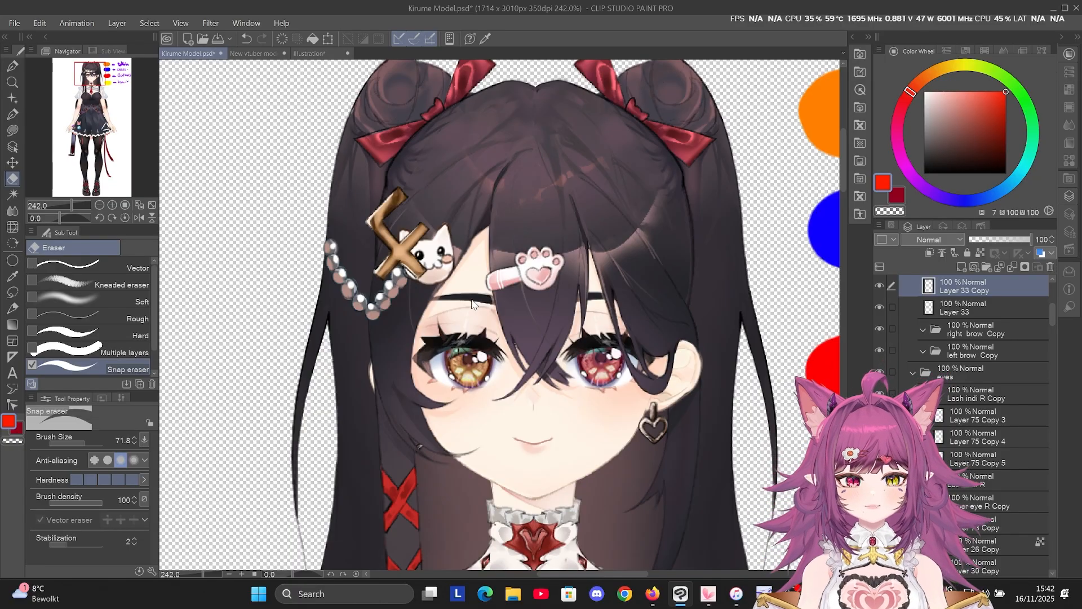
pyautogui.keyDown('ctrl'); pyautogui.keyDown('shift'); pyautogui.click(450, 325); pyautogui.keyUp('shift'); pyautogui.keyUp('ctrl')
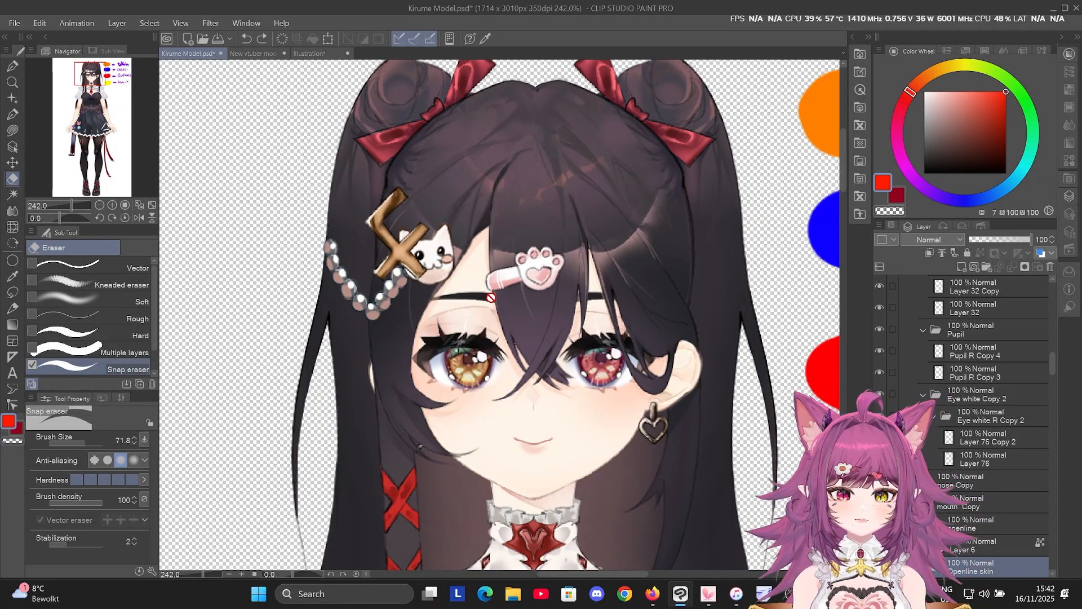
pyautogui.scroll(5, 588, 503)
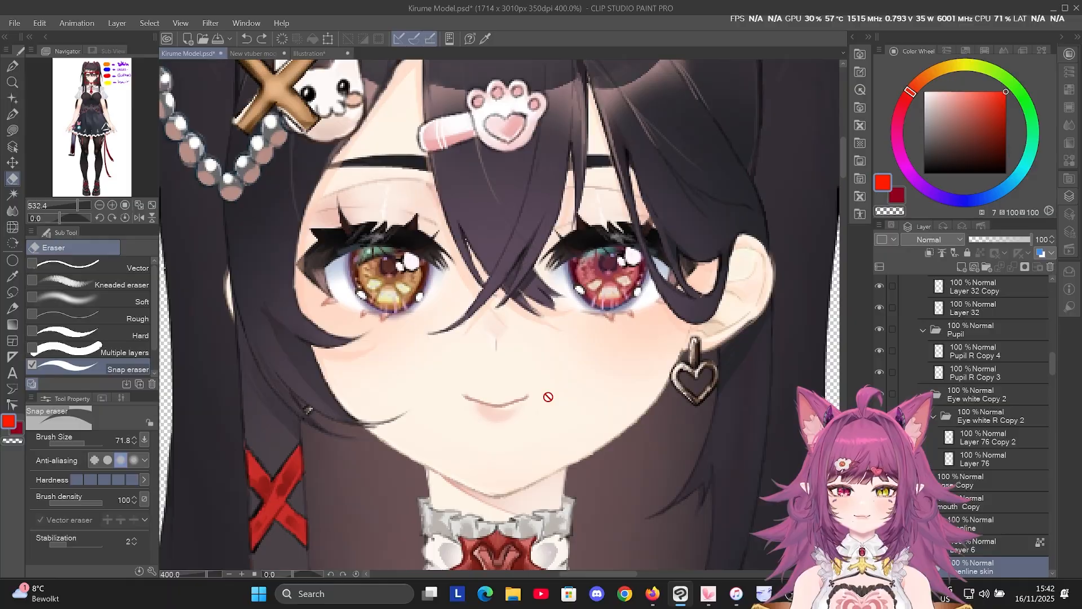
pyautogui.scroll(-6, 647, 346)
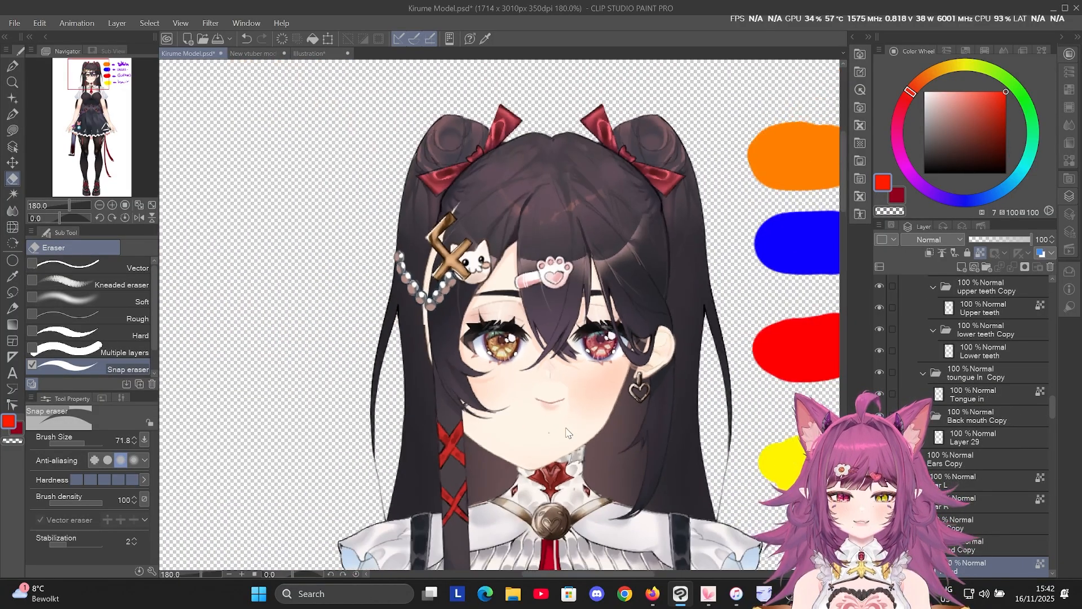
# Move the head base out beside the model to check its full shape and shading, and undo the move.
pyautogui.moveTo(565, 433); pyautogui.dragTo(279, 387)
pyautogui.scroll(-3, 413, 412)
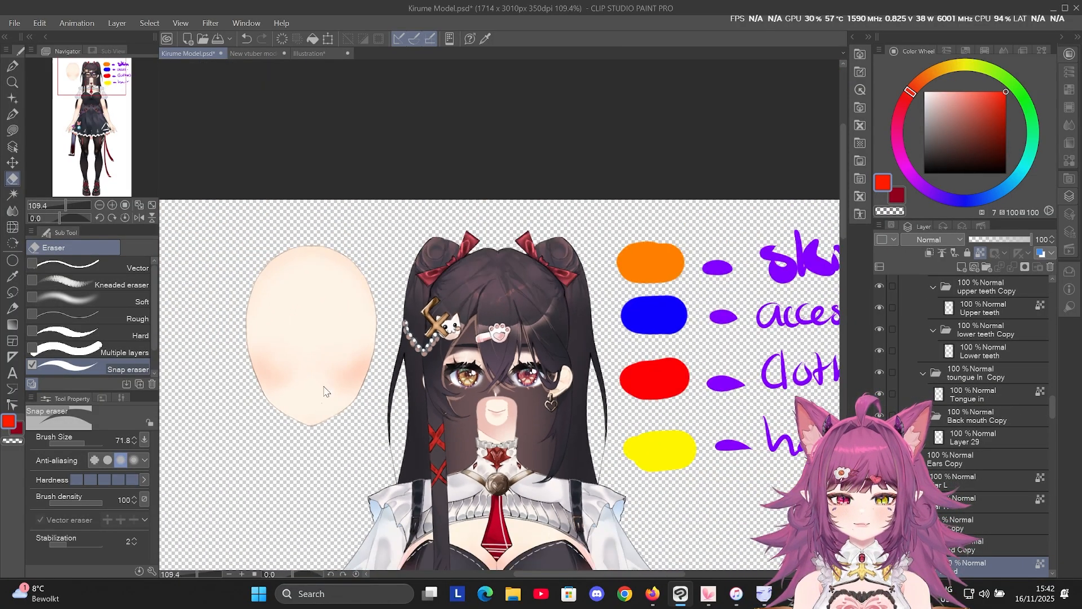
pyautogui.scroll(2, 324, 386)
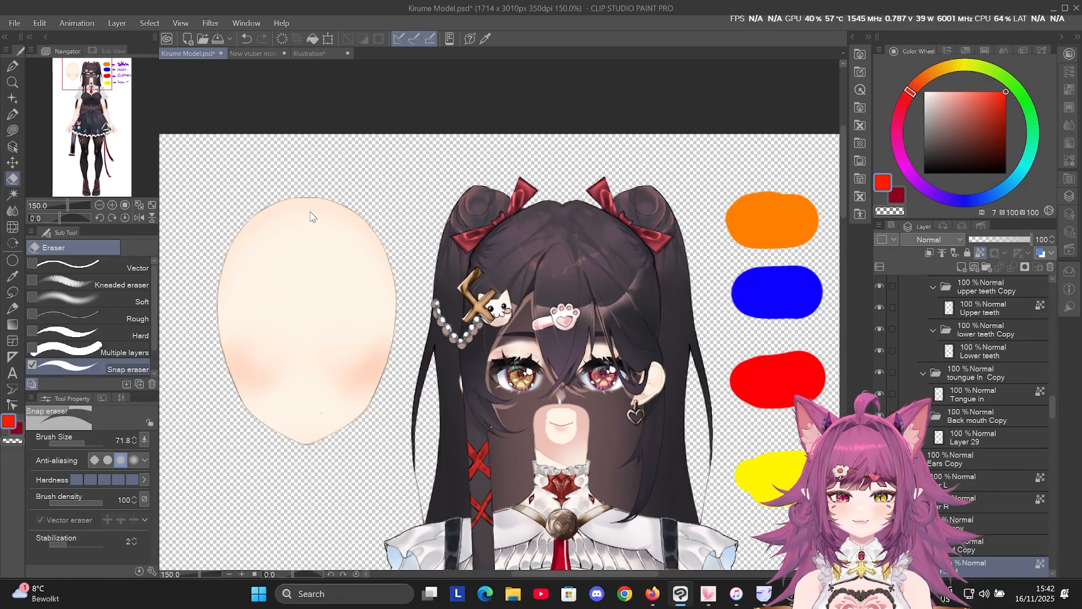
pyautogui.scroll(1, 256, 442)
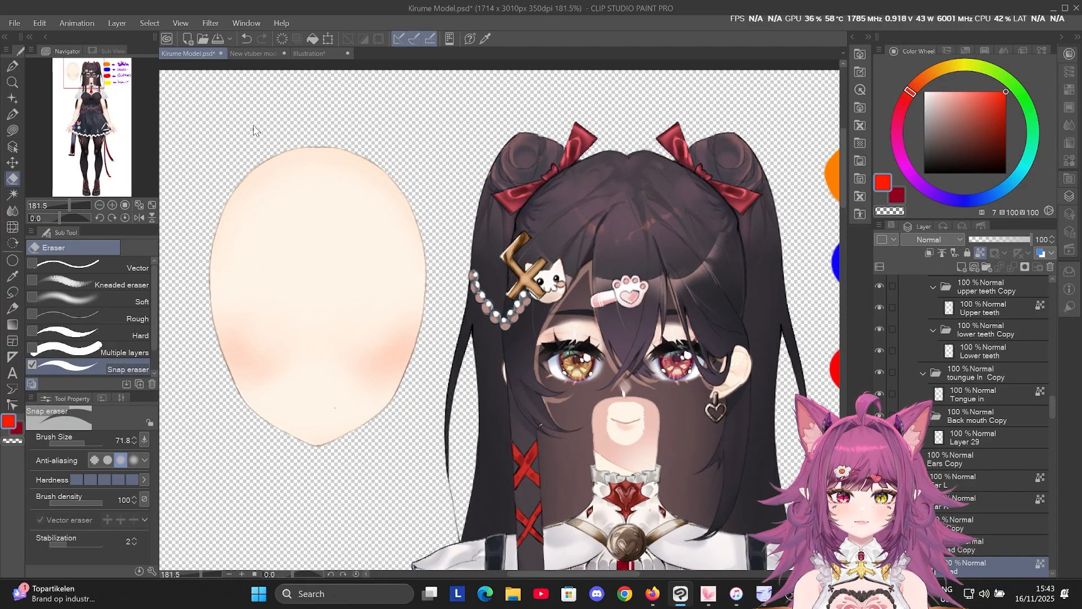
pyautogui.hotkey('ctrl', 'z')
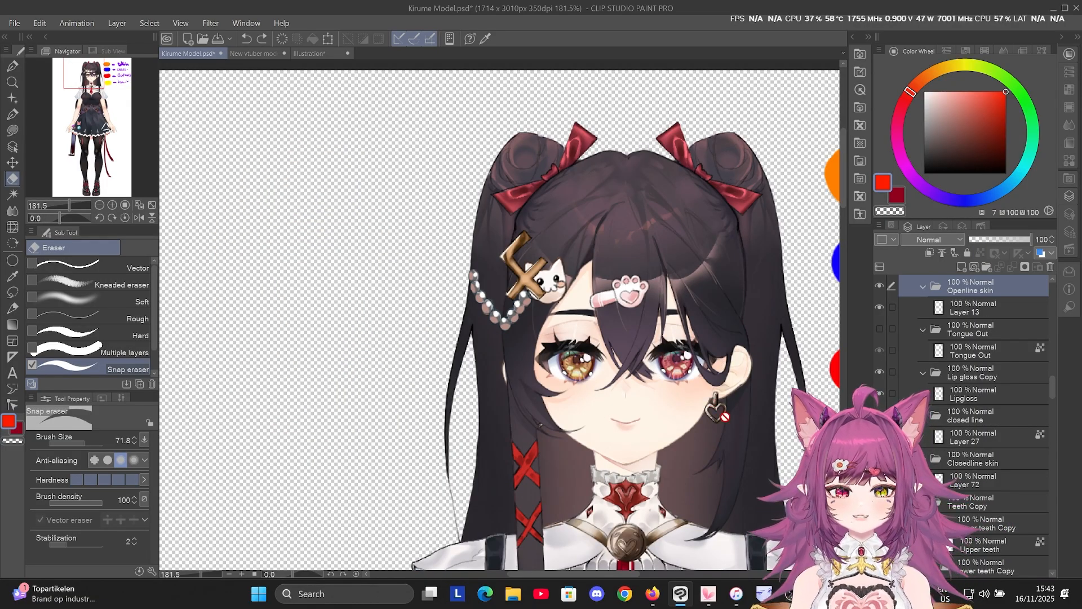
# Examine the face up close, move the neck with its collar out beside the model, and undo the move.
pyautogui.scroll(4, 724, 417)
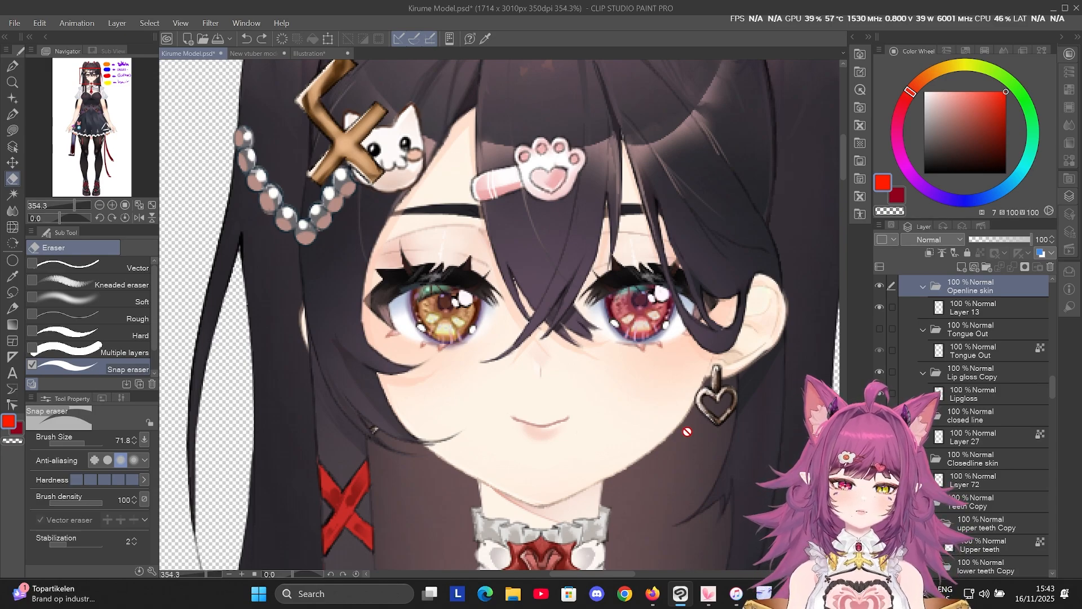
pyautogui.scroll(-5, 687, 431)
pyautogui.scroll(2, 557, 319)
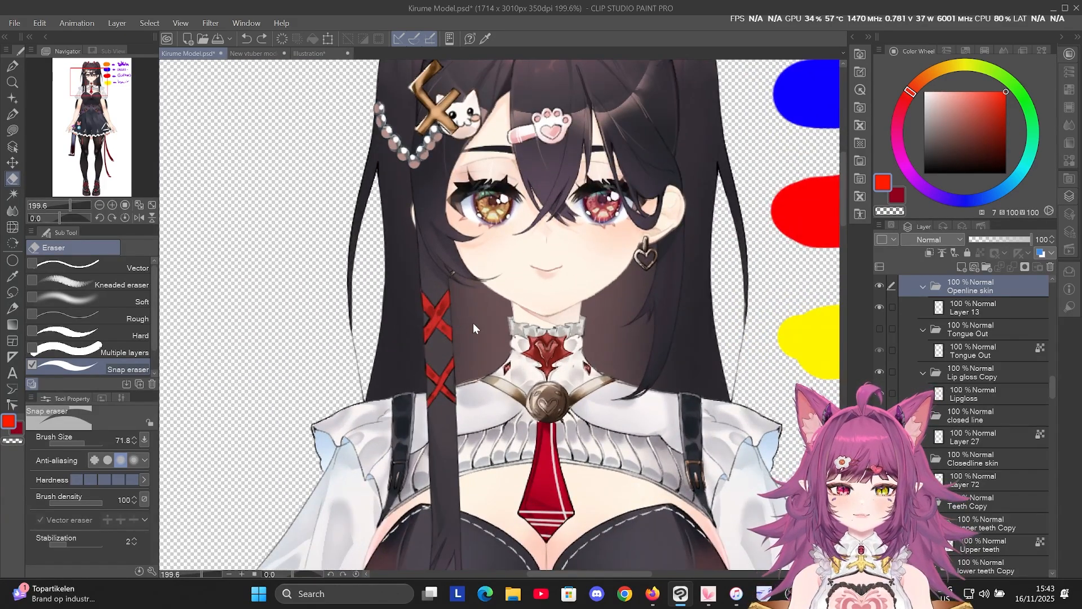
pyautogui.moveTo(473, 326); pyautogui.dragTo(283, 326)
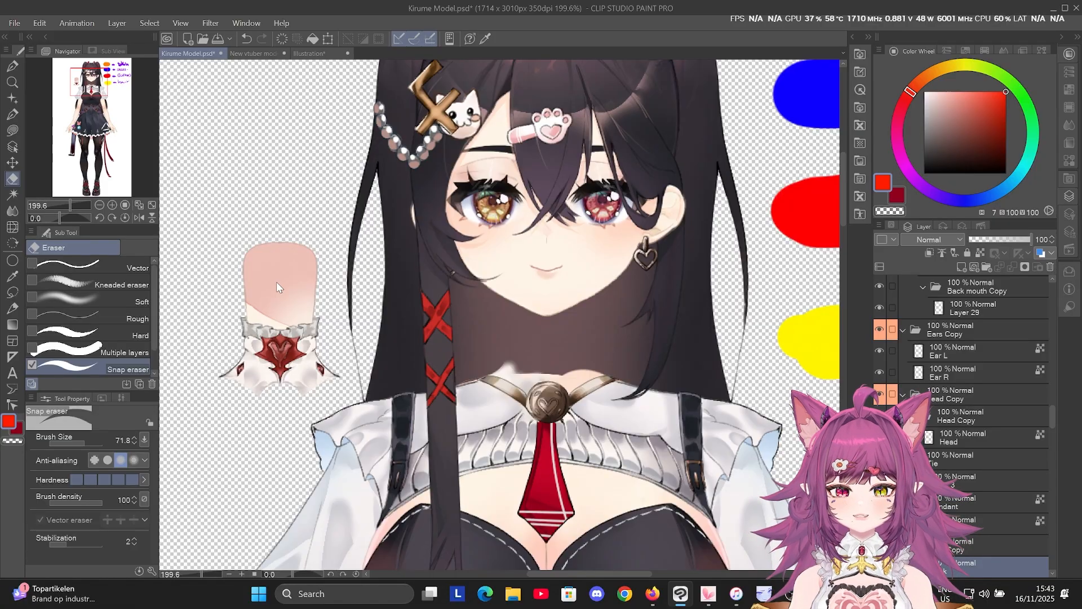
pyautogui.hotkey('ctrl', 'z')
# View the whole model and collapse the face Copy, Ears Copy and head Copy folders.
pyautogui.scroll(-7, 573, 380)
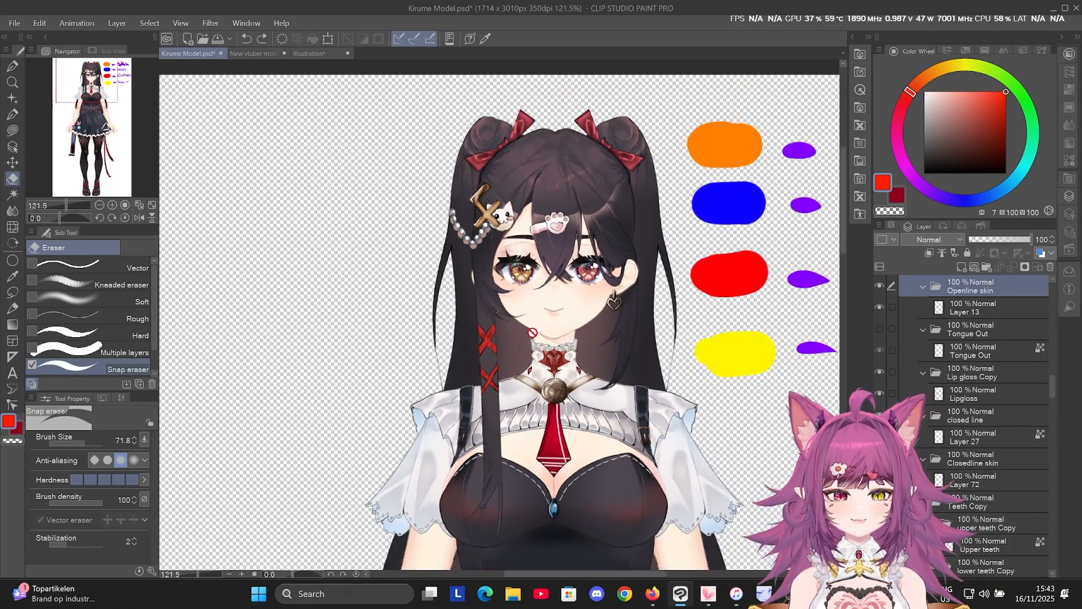
pyautogui.scroll(1, 565, 352)
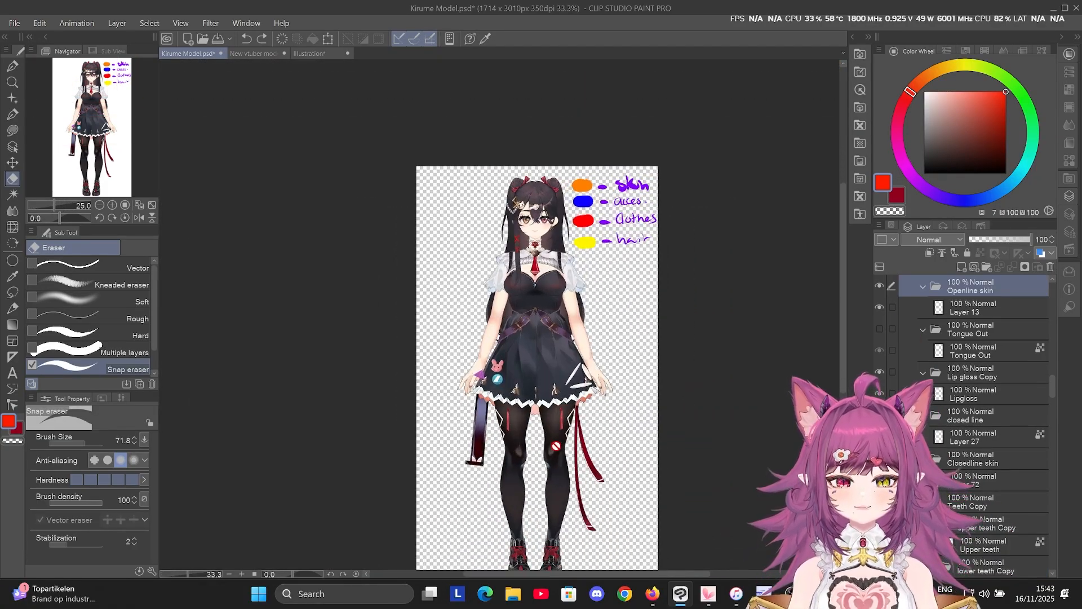
pyautogui.scroll(-1, 510, 111)
pyautogui.scroll(2, 535, 215)
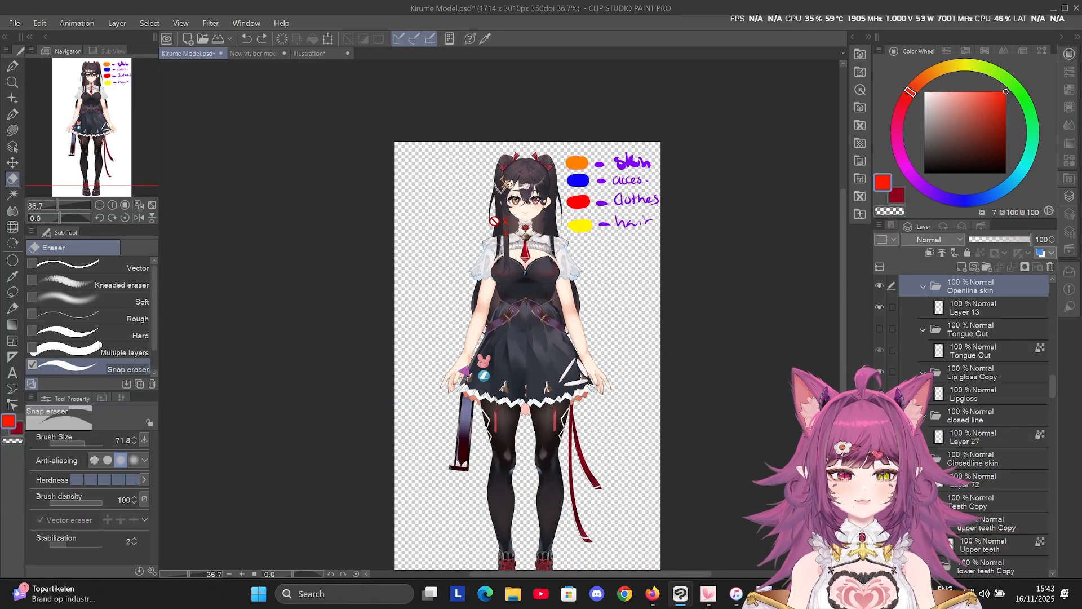
pyautogui.scroll(3, 980, 383)
pyautogui.scroll(10, 925, 395)
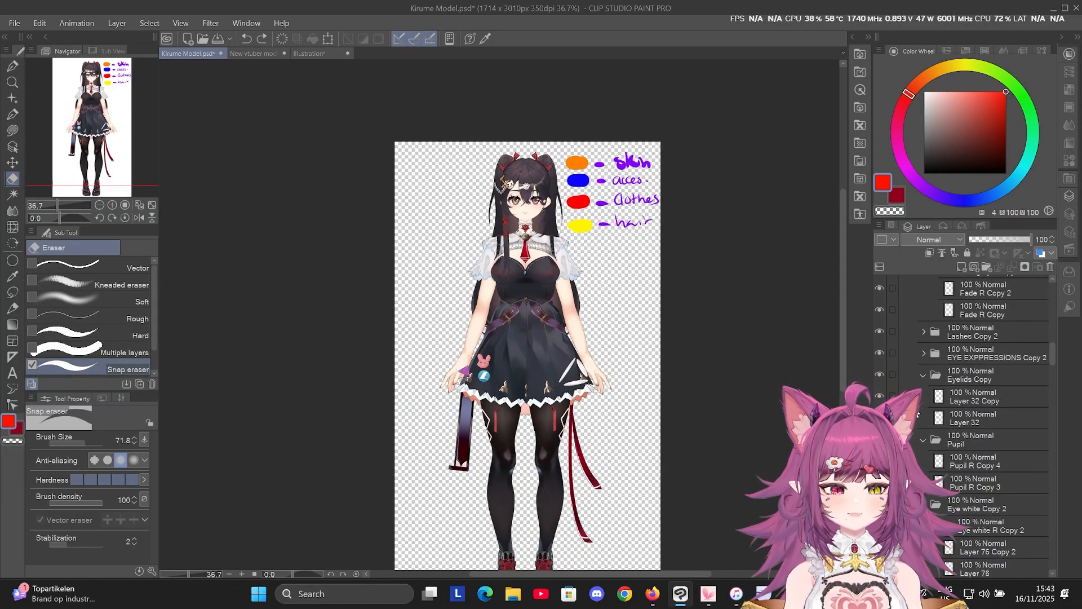
pyautogui.scroll(5, 925, 395)
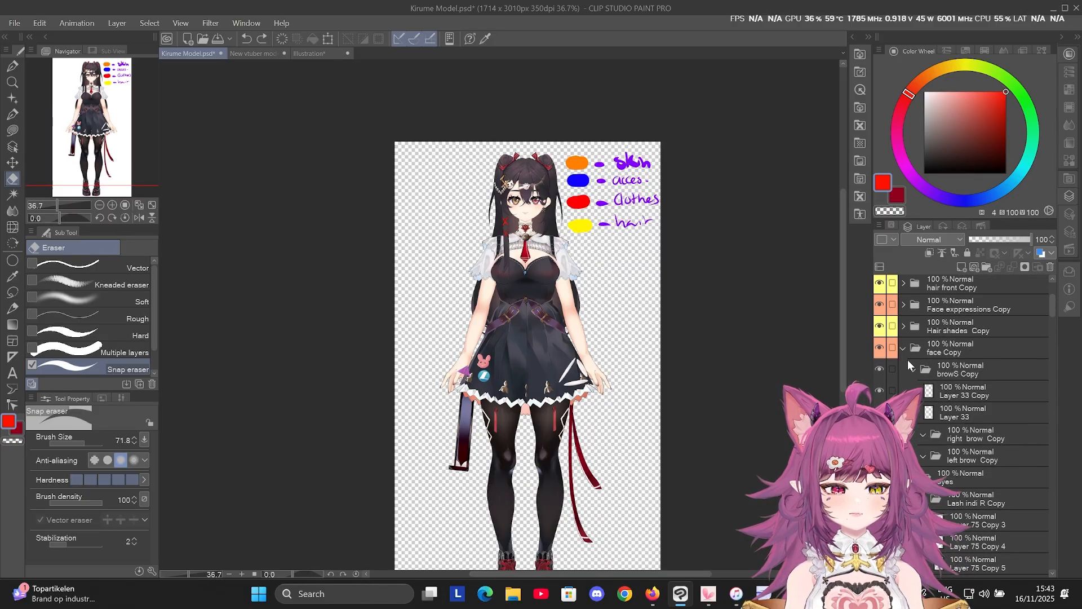
pyautogui.click(904, 346)
pyautogui.click(905, 370)
pyautogui.click(905, 390)
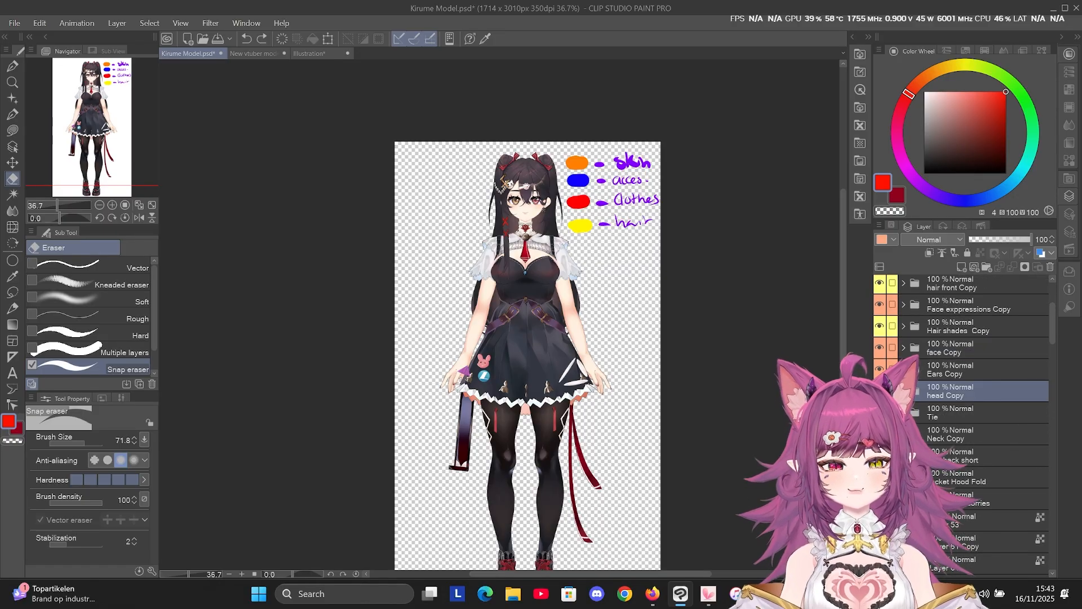
# Collapse the Dress and body Copy folders in the layer stack.
pyautogui.scroll(-3, 907, 389)
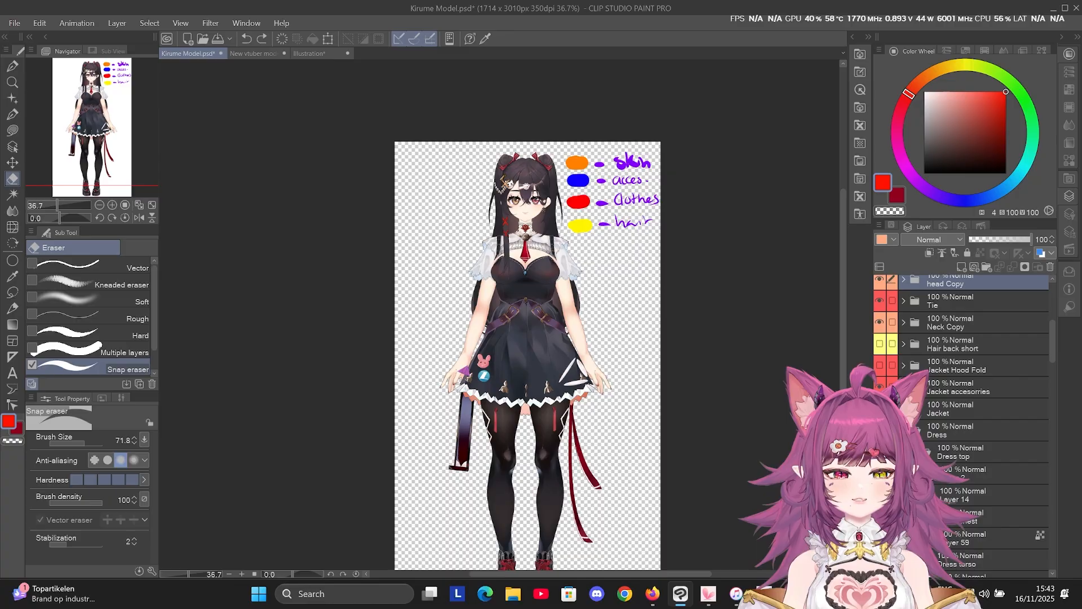
pyautogui.click(903, 429)
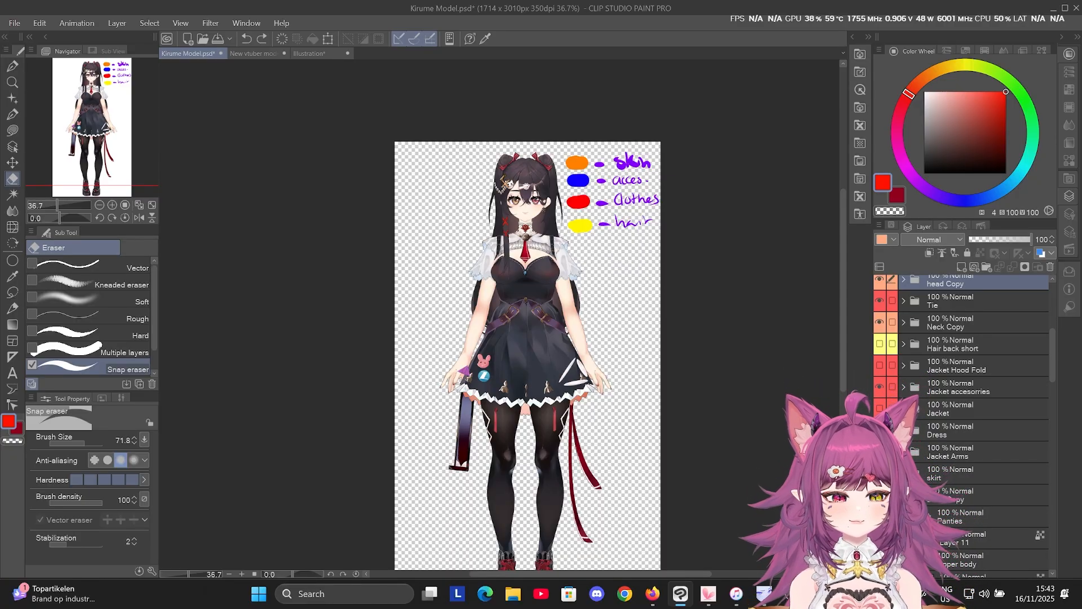
pyautogui.click(947, 495)
pyautogui.click(904, 494)
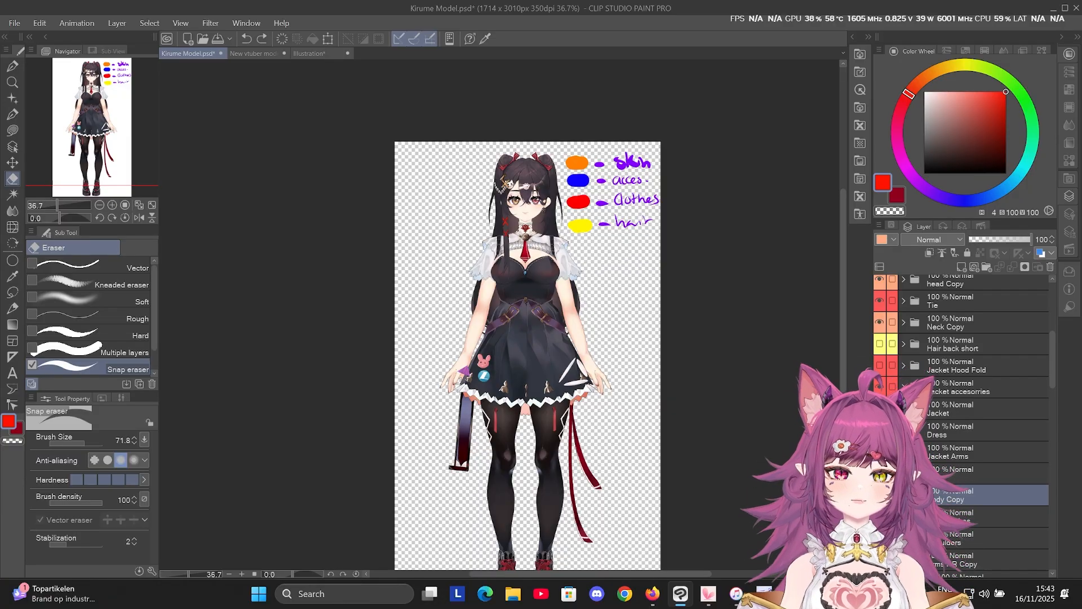
pyautogui.click(945, 322)
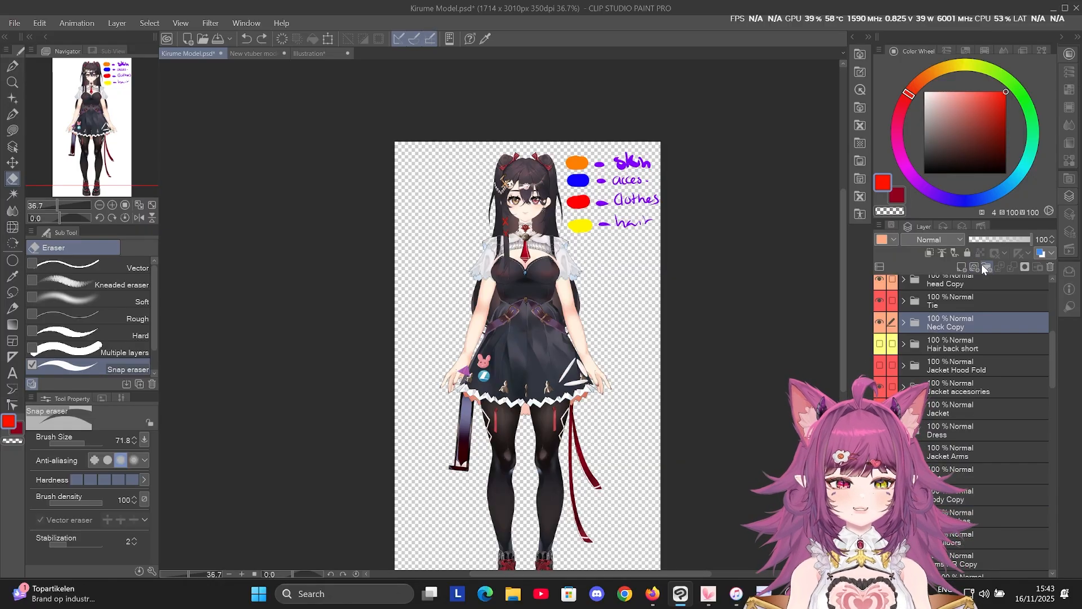
pyautogui.click(983, 265)
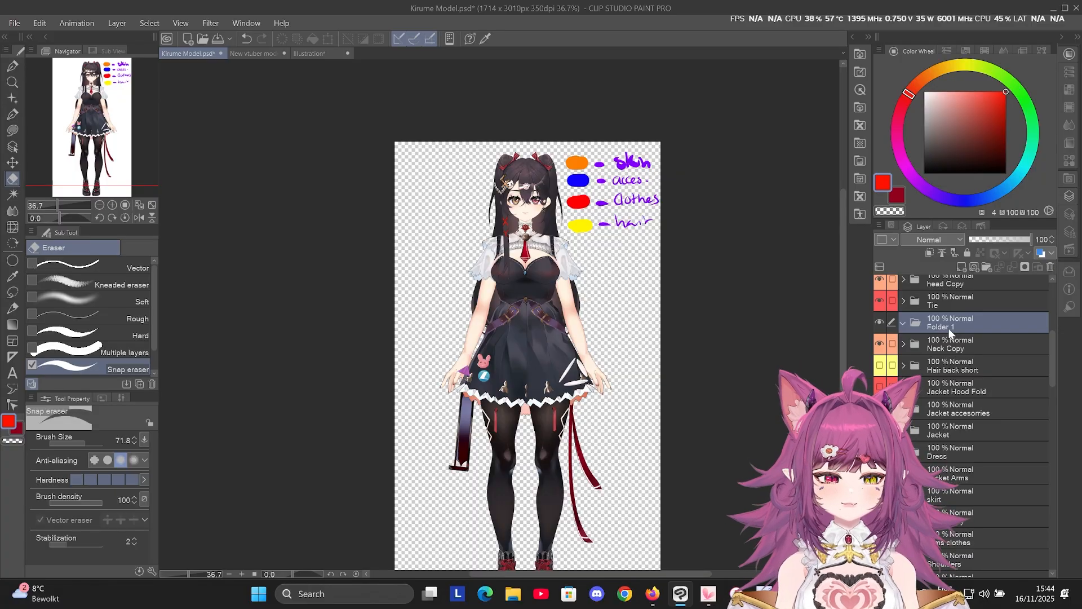
pyautogui.click(1050, 268)
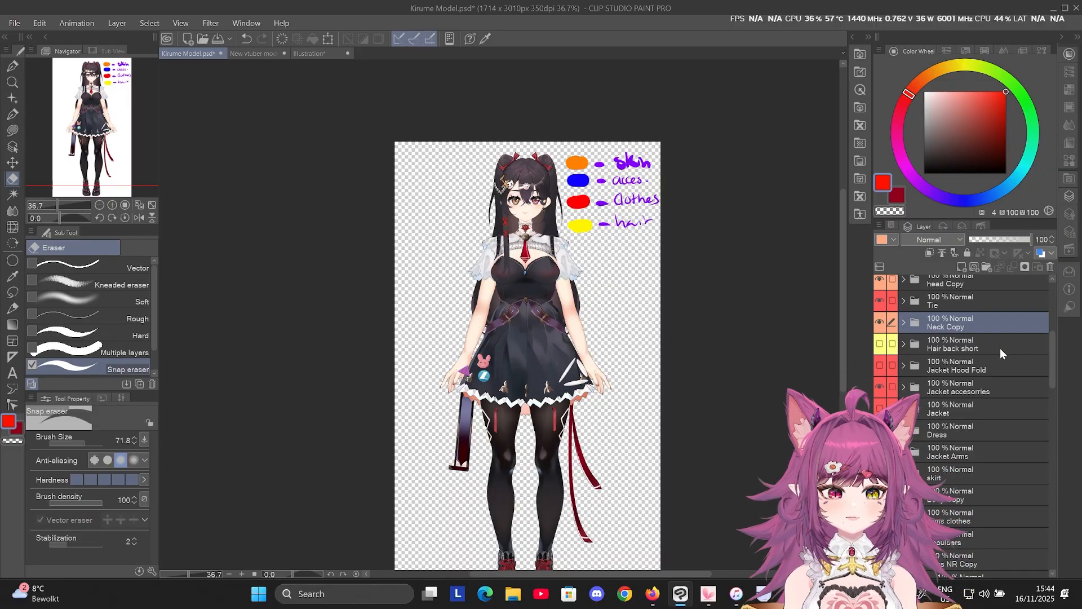
# Add the Hair back short folder to the selection together with the Neck Copy folder.
pyautogui.scroll(5, 986, 373)
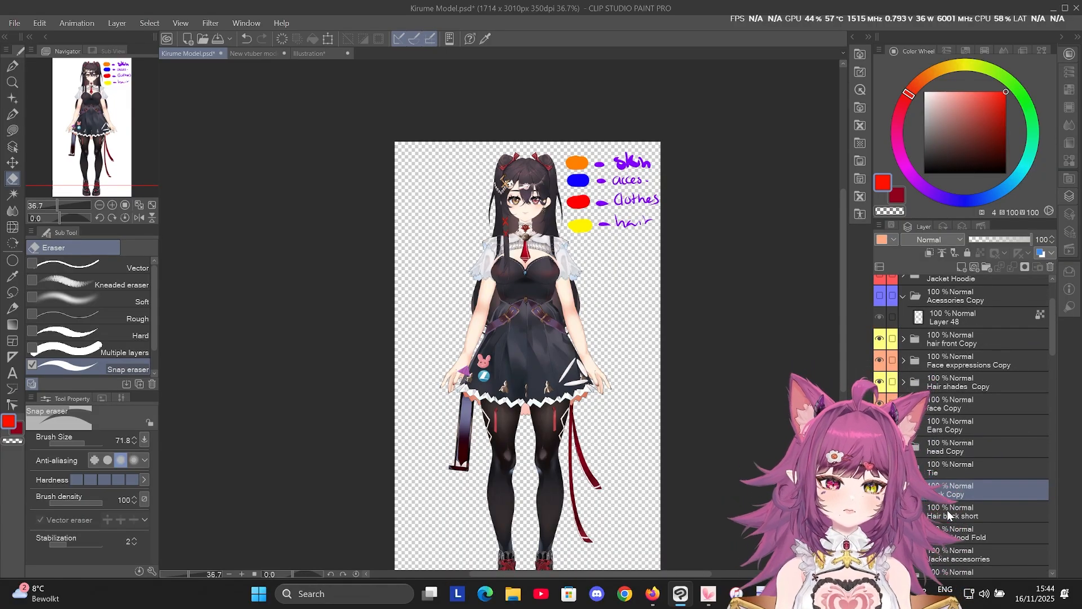
pyautogui.scroll(-2, 947, 510)
pyautogui.keyDown('ctrl'); pyautogui.click(928, 437); pyautogui.keyUp('ctrl')
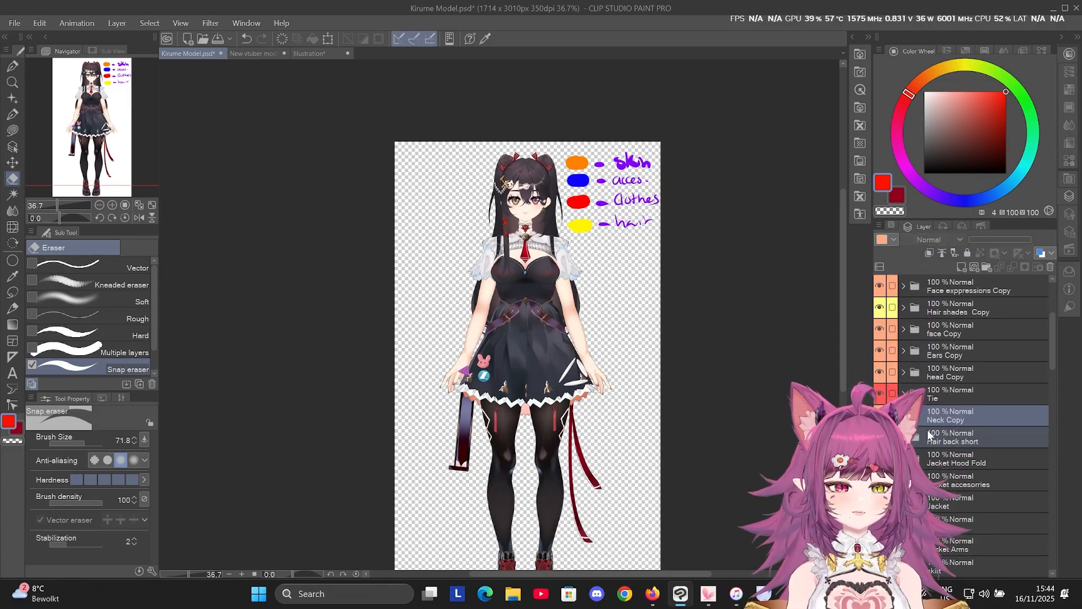